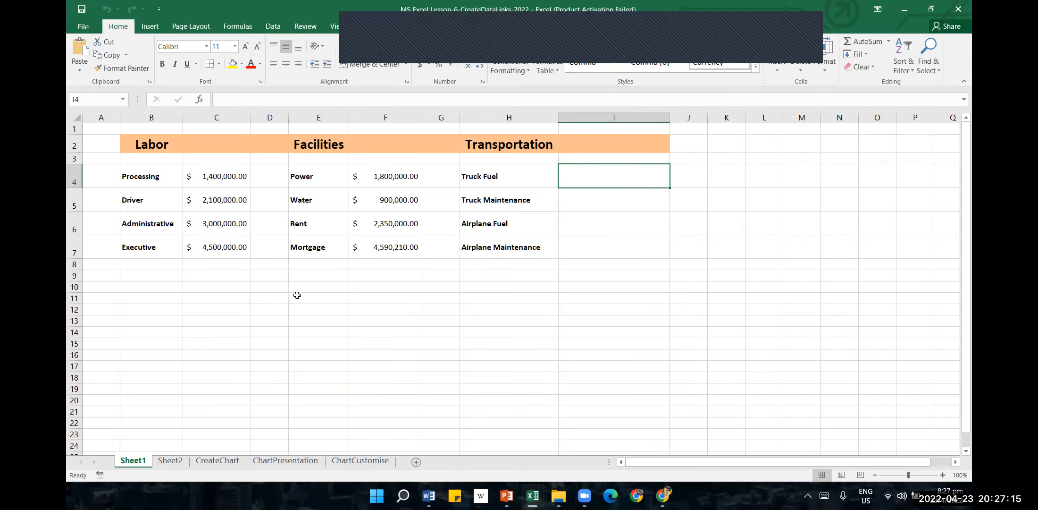
Total the Labor costs in cell C9 of Sheet1 with a SUM formula over C4:C7.
left_click(231, 275)
type("=")
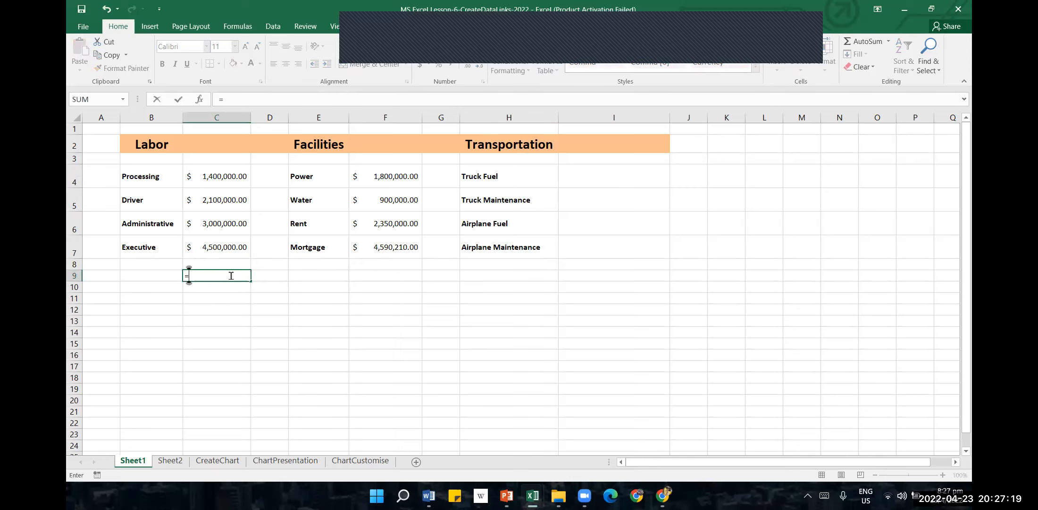
type("sums")
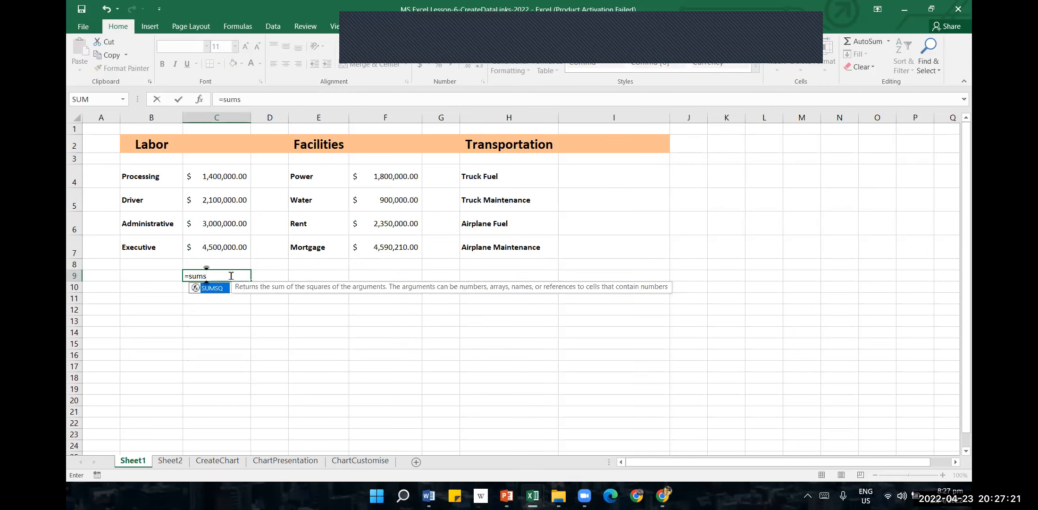
key("BackSpace")
type("(")
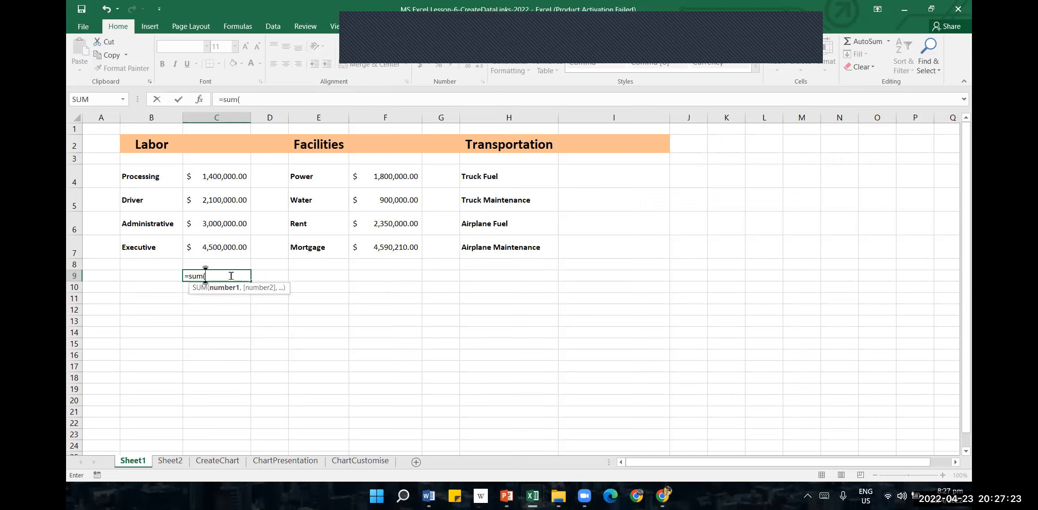
left_click_drag(231, 172, 224, 251)
type(")")
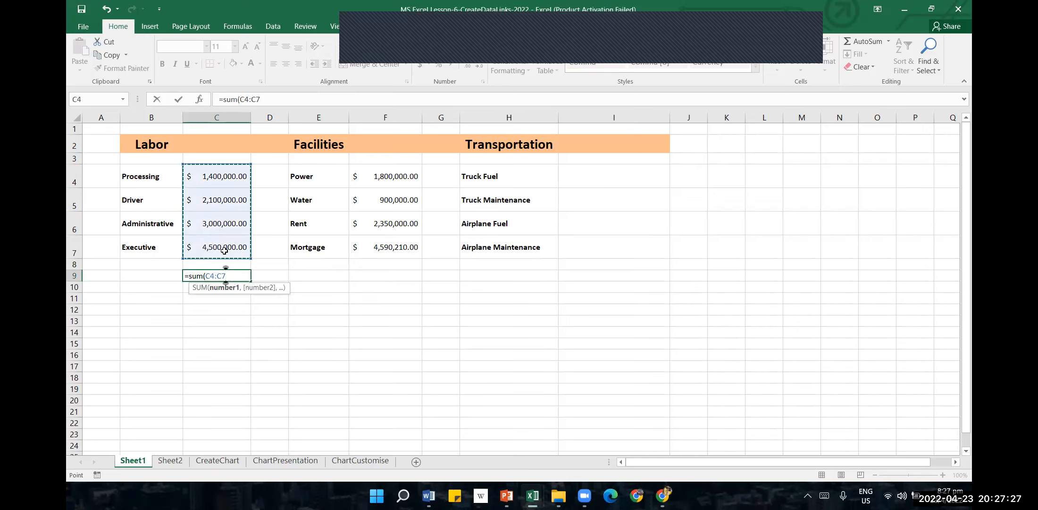
key("Return")
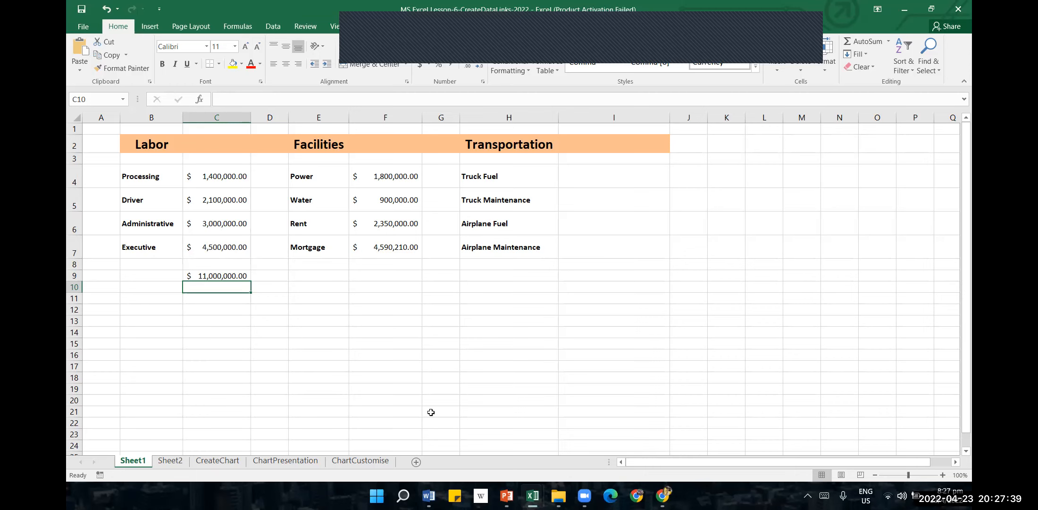
Copy the four Transportation labels from Sheet1 to Sheet2 starting at C3, and widen column C to fit them.
left_click(172, 463)
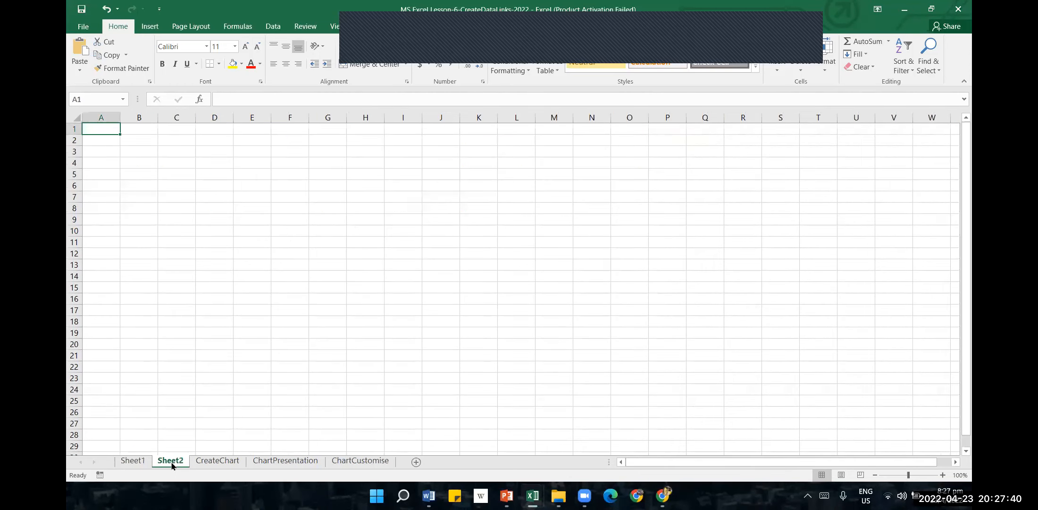
left_click(133, 461)
left_click_drag(512, 181, 514, 246)
key("ctrl+c")
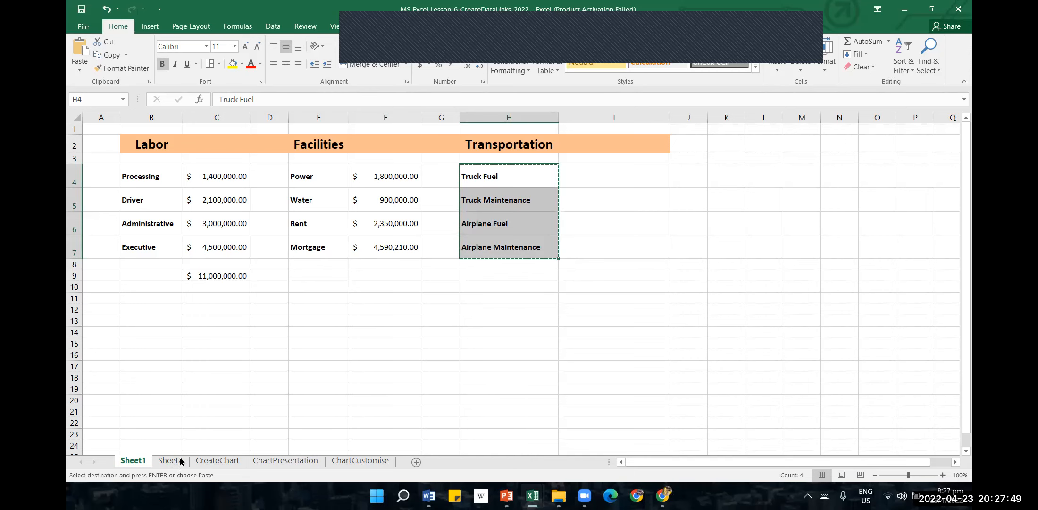
left_click(180, 460)
left_click(173, 149)
key("ctrl+v")
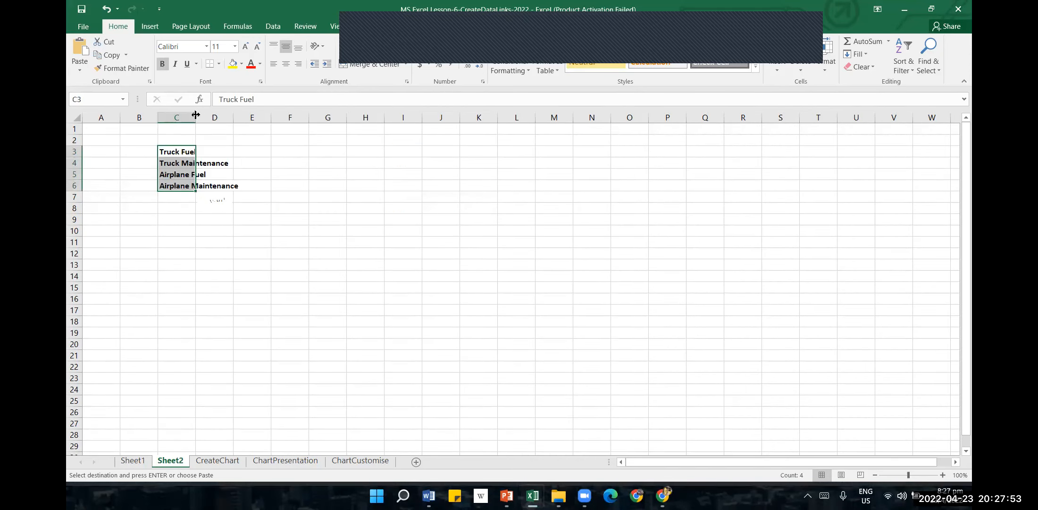
left_click_drag(196, 116, 283, 128)
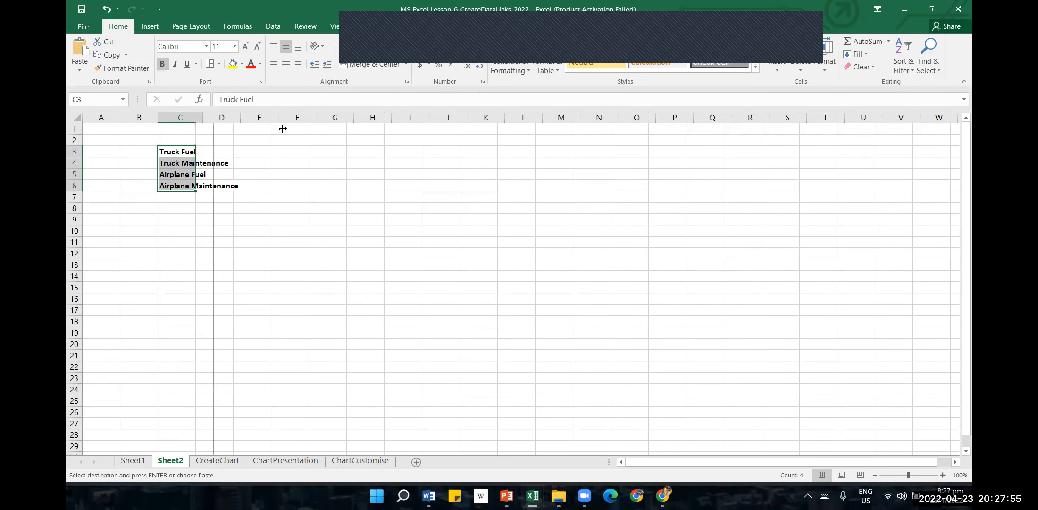
left_click(340, 171)
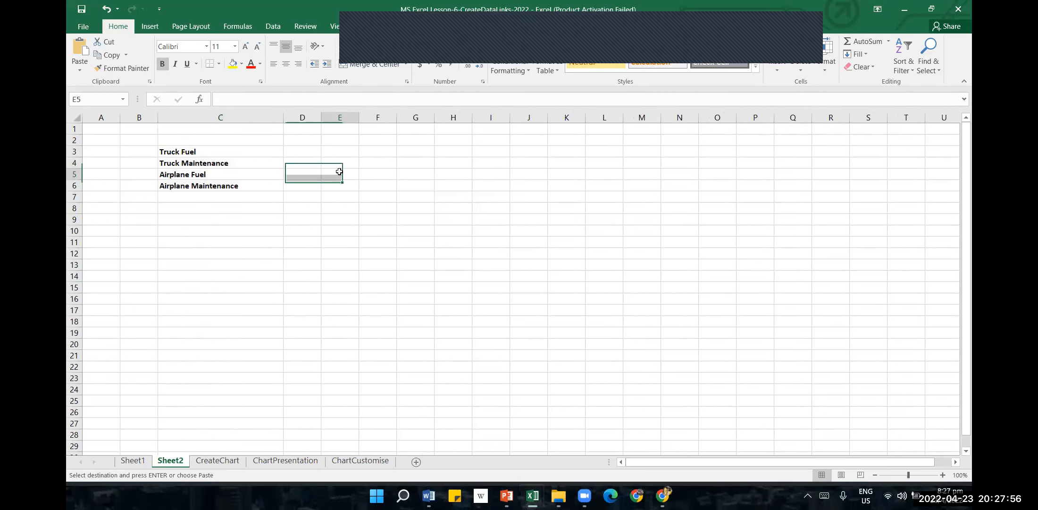
Enter 1500000 for Truck Fuel in D3 and 2500000 for Truck Maintenance in D4 of Sheet2.
left_click(303, 150)
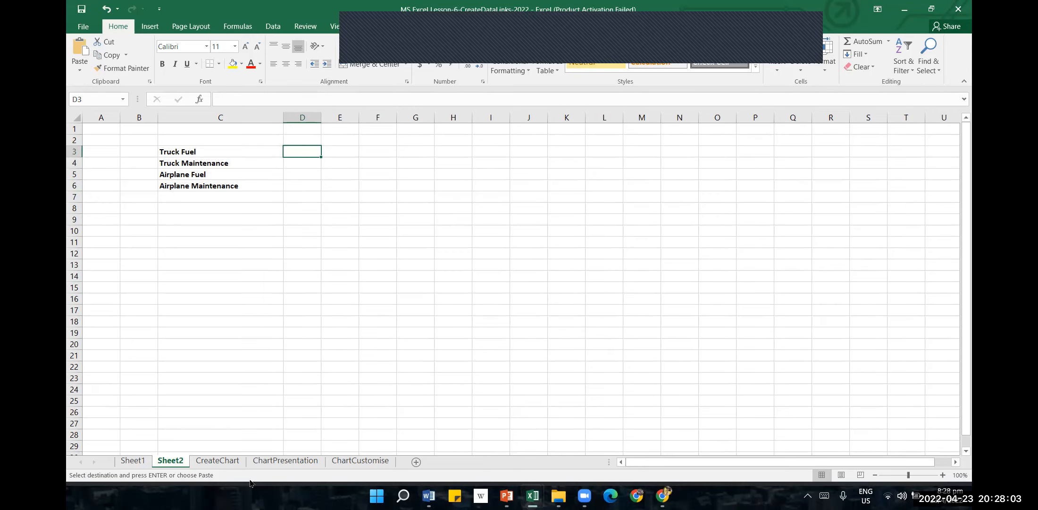
left_click(133, 461)
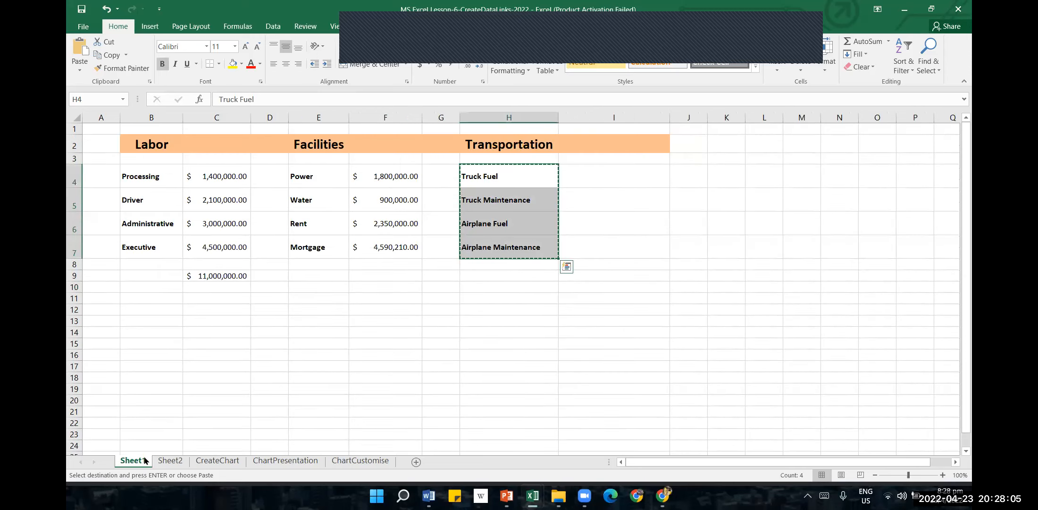
left_click(168, 461)
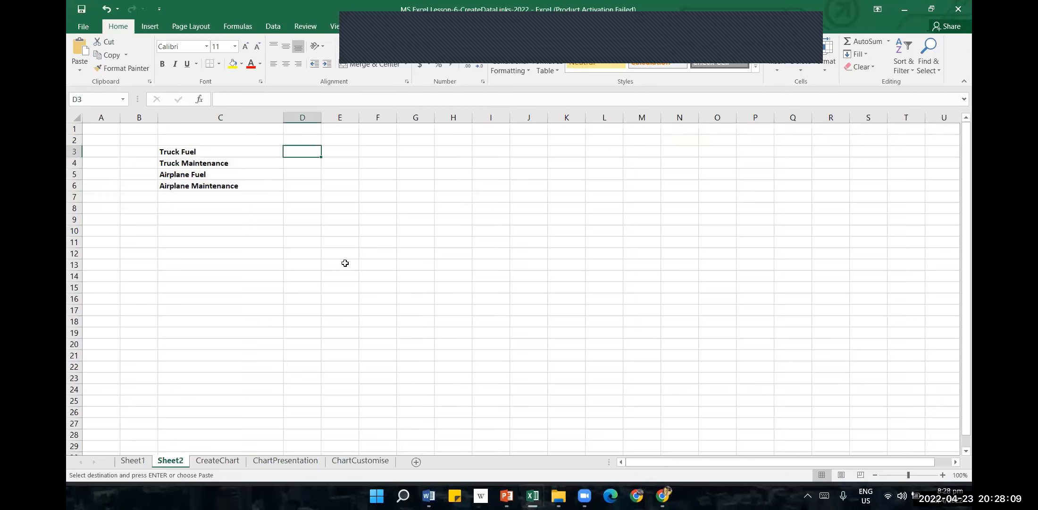
type("1500")
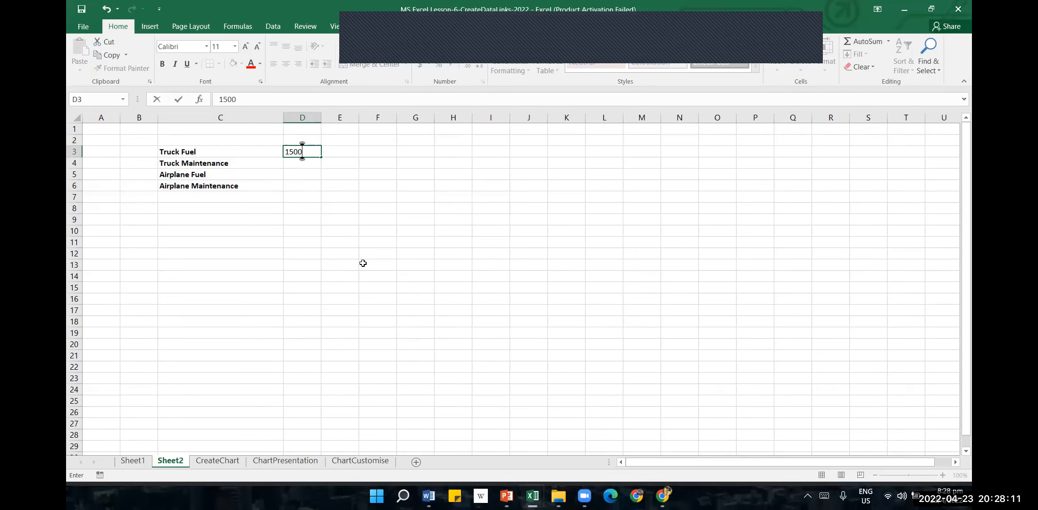
type("000")
left_click(253, 234)
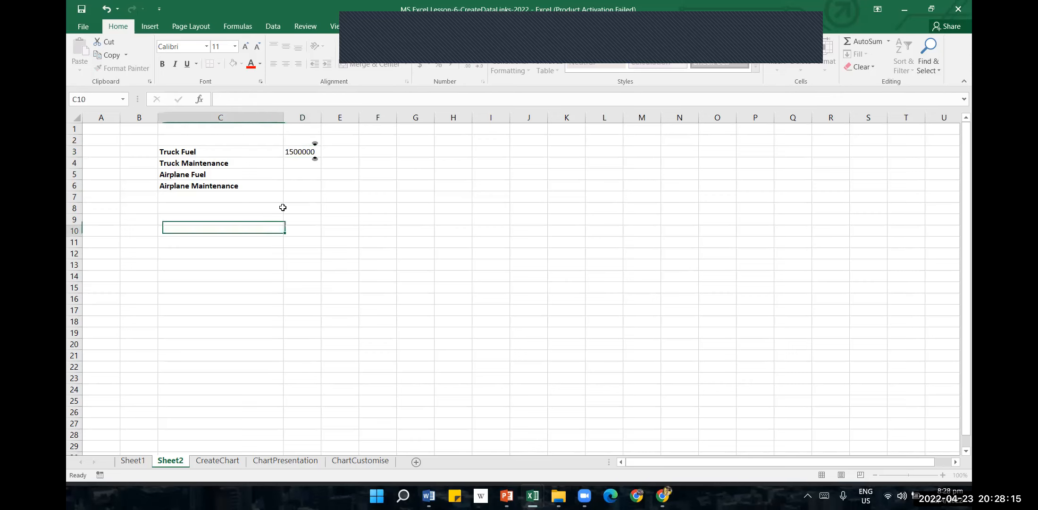
left_click(311, 154)
key("Return")
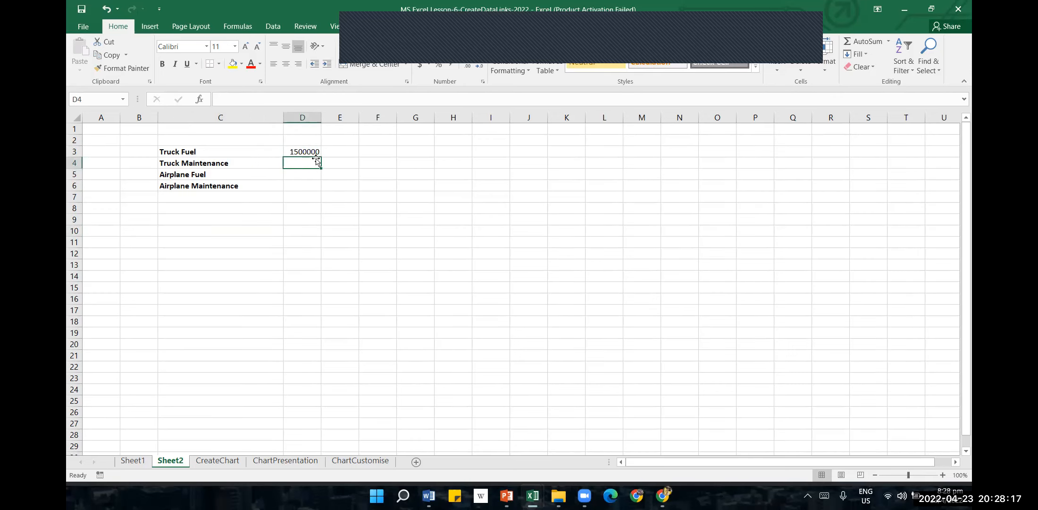
type("25000")
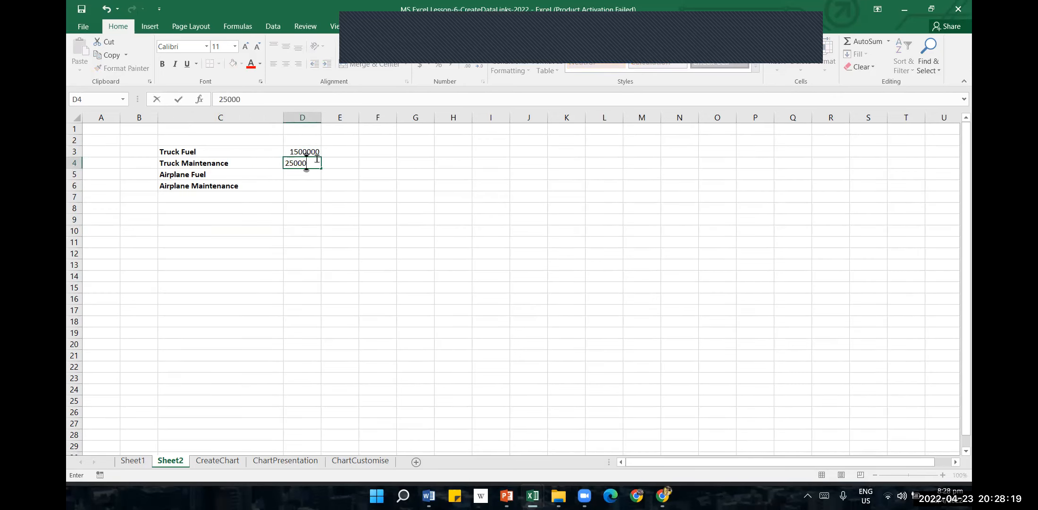
type("00")
left_click(296, 171)
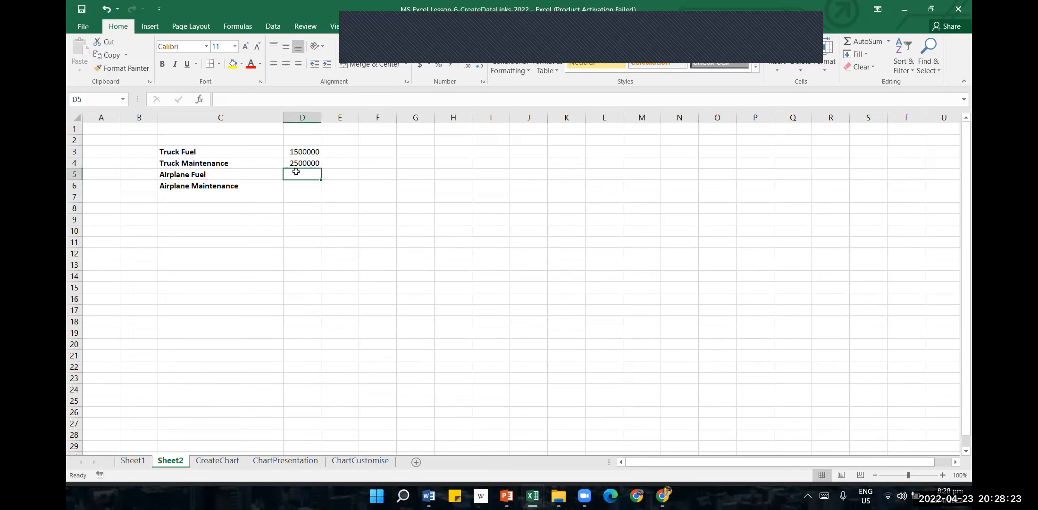
Enter 10000000 for Airplane Fuel in D5 and 15000000 for Airplane Maintenance in D6.
type("10000")
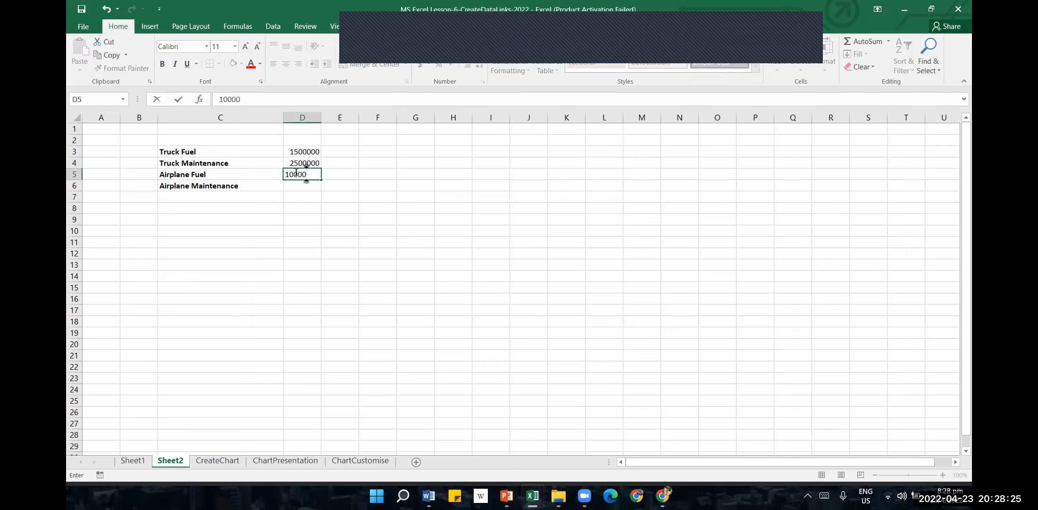
type("000")
left_click(306, 242)
left_click(307, 184)
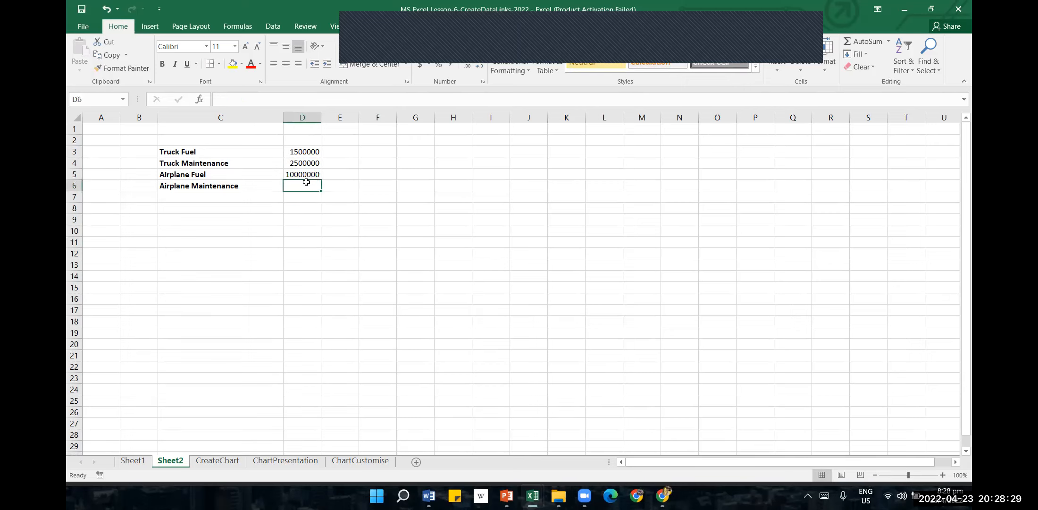
type("15000000")
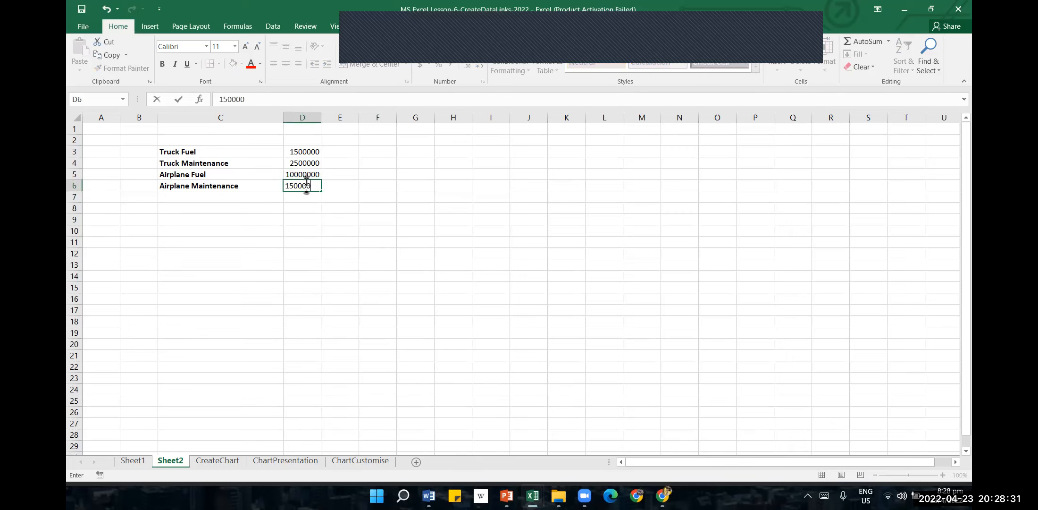
left_click(282, 272)
Format the costs in D3:D6 as dollar accounting amounts with no decimal places.
left_click_drag(306, 146, 306, 184)
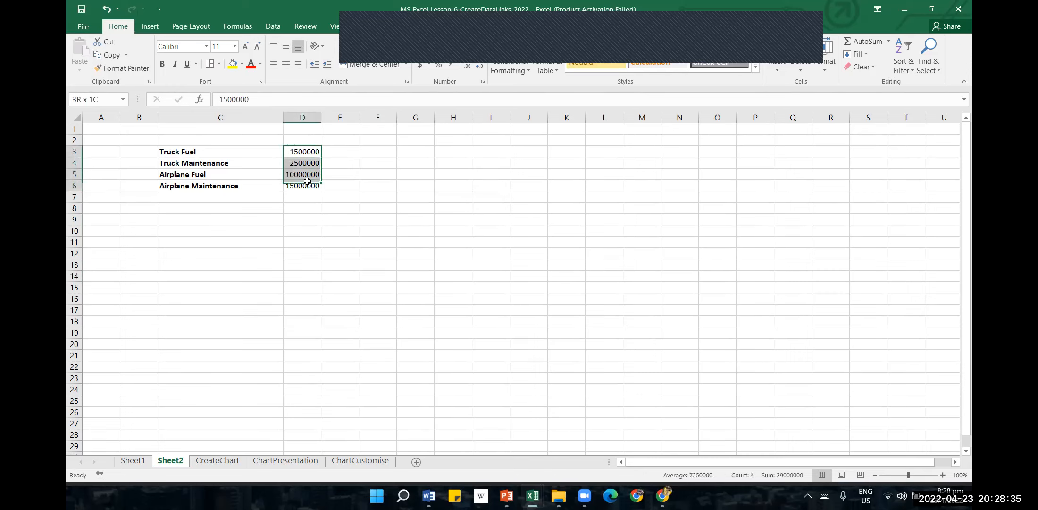
left_click(419, 65)
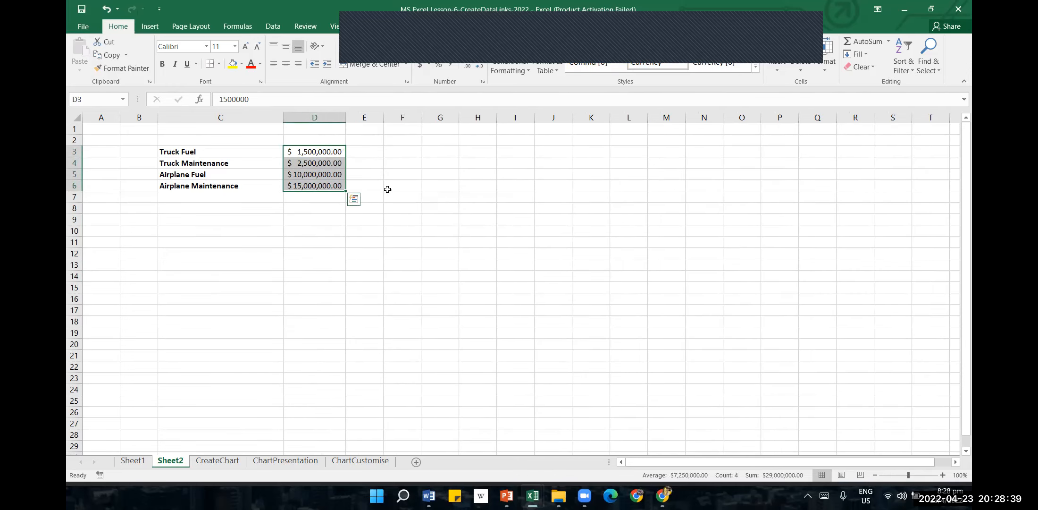
left_click(482, 63)
left_click(478, 67)
left_click(478, 66)
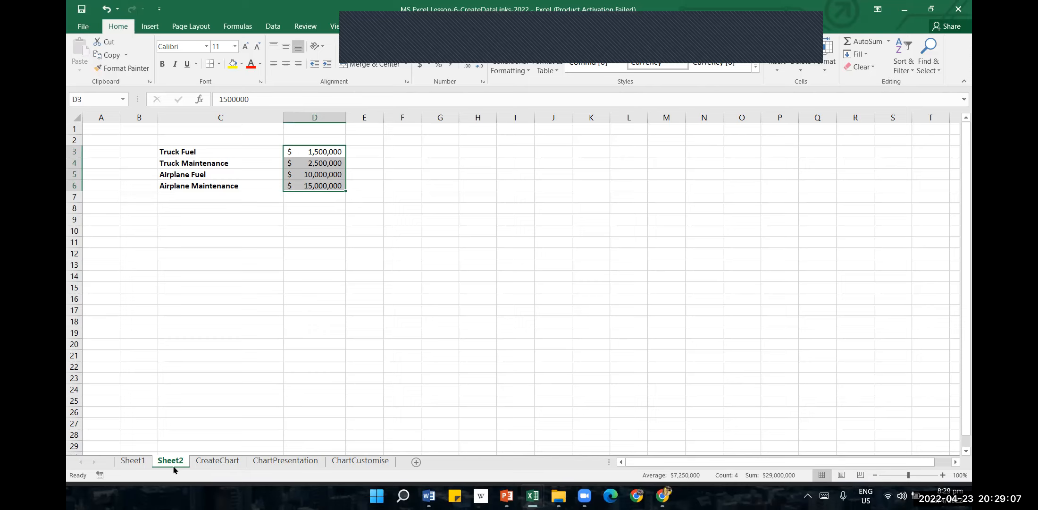
Rename Sheet1 as Summary.
left_click(135, 465)
right_click(136, 465)
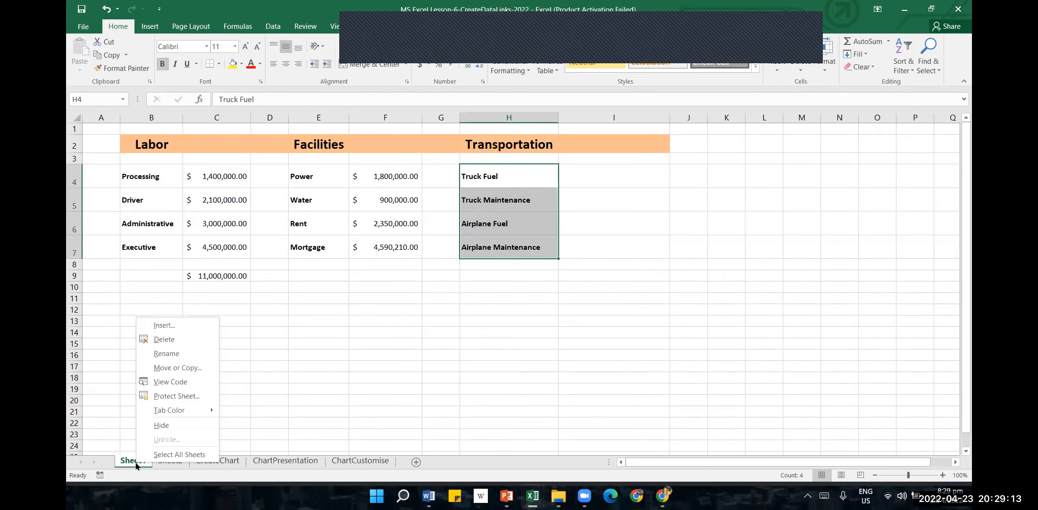
left_click(166, 353)
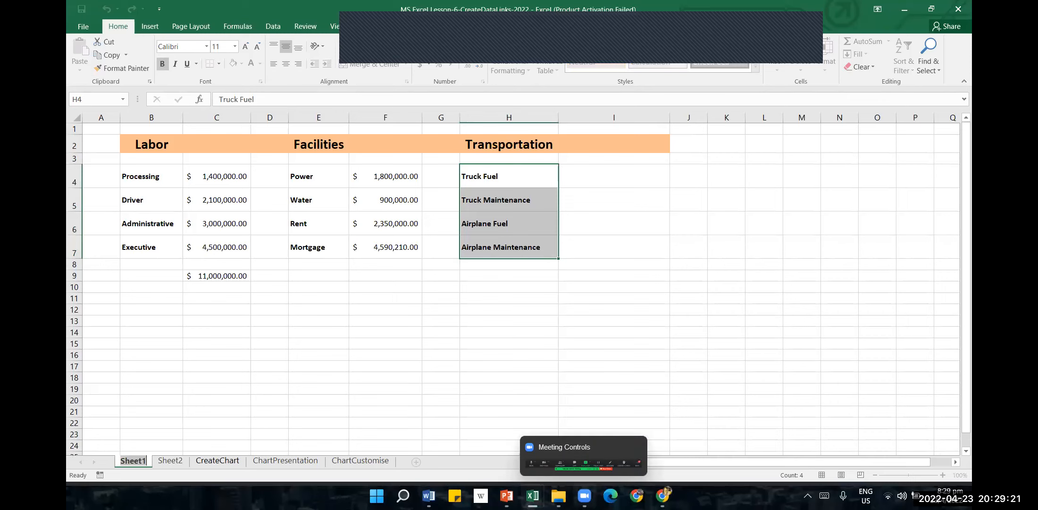
type("Summary")
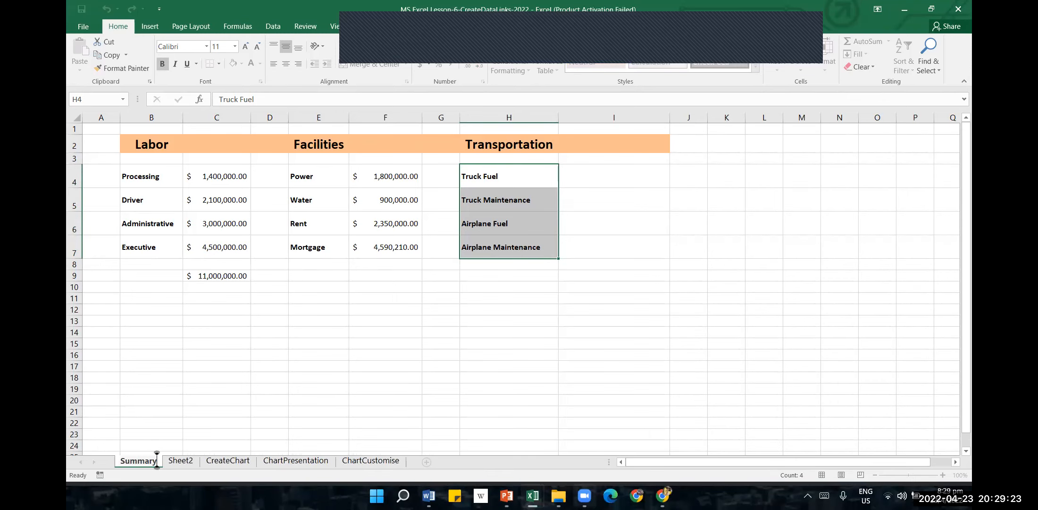
left_click(257, 412)
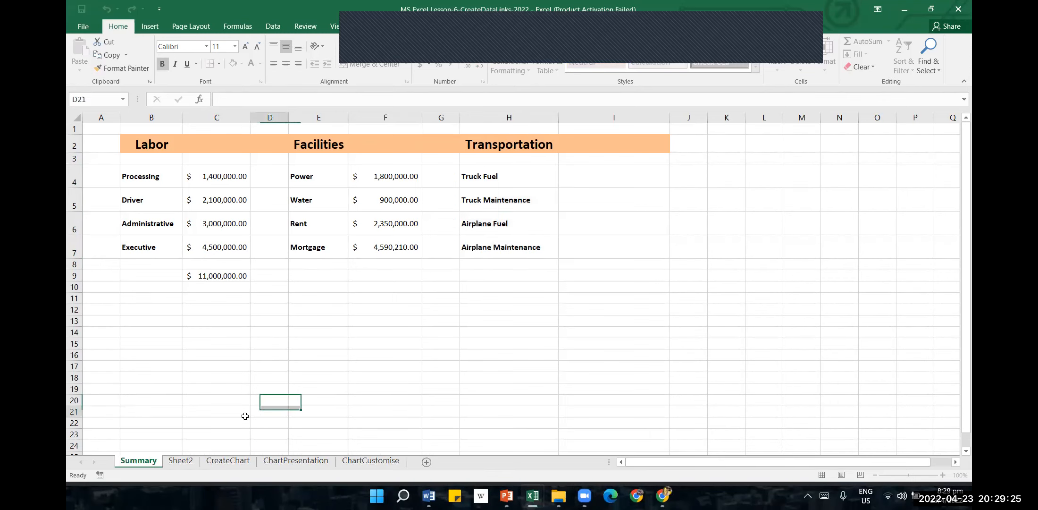
Rename Sheet2 as Data.
left_click(193, 465)
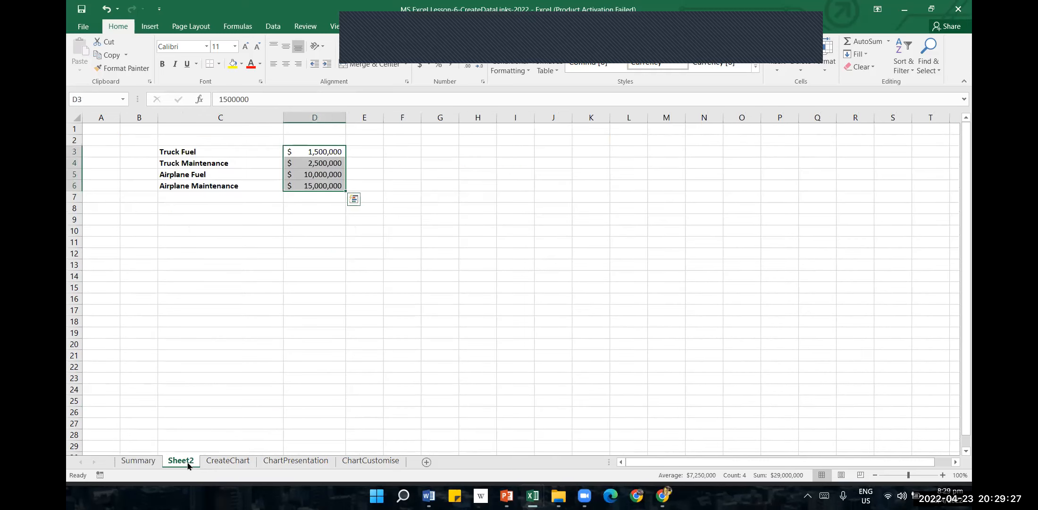
right_click(187, 465)
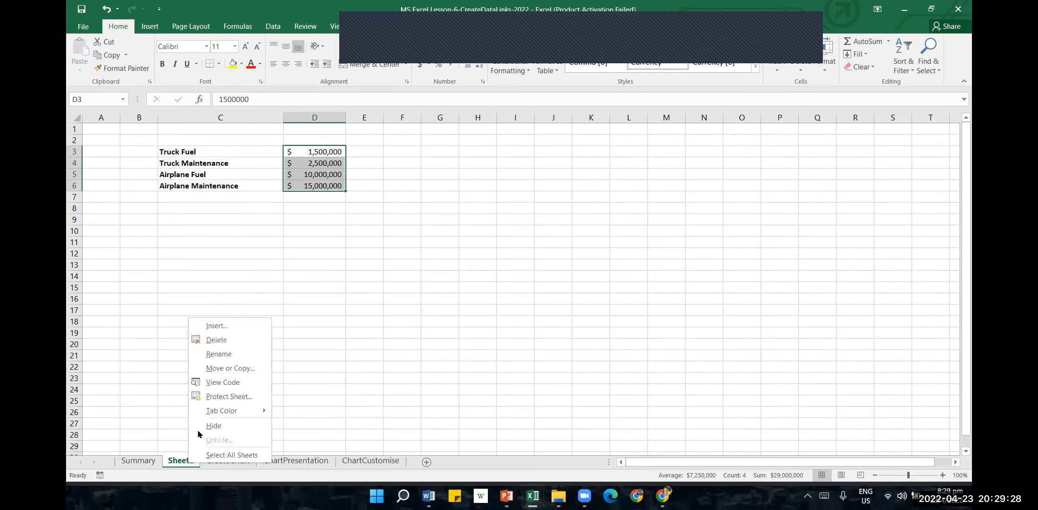
left_click(243, 352)
type("Data")
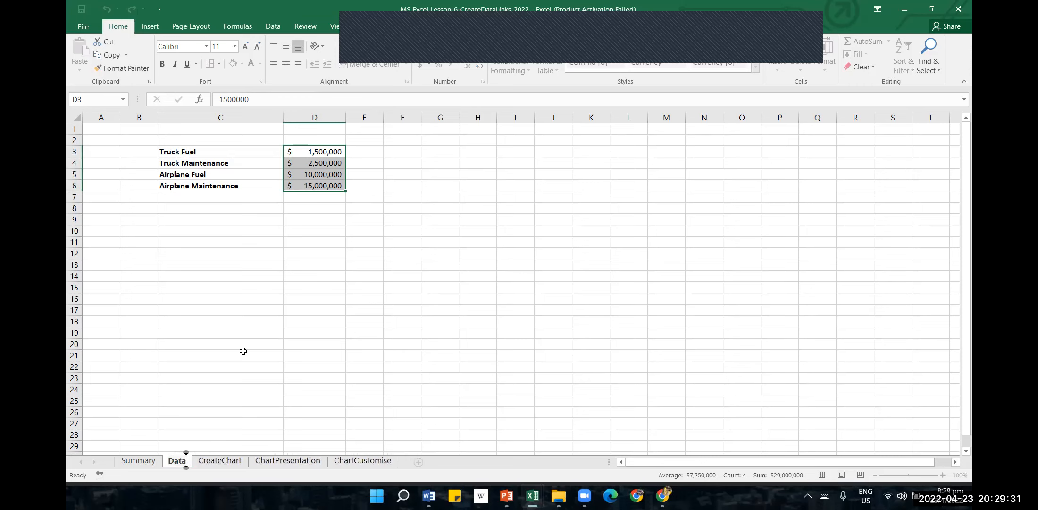
left_click(244, 352)
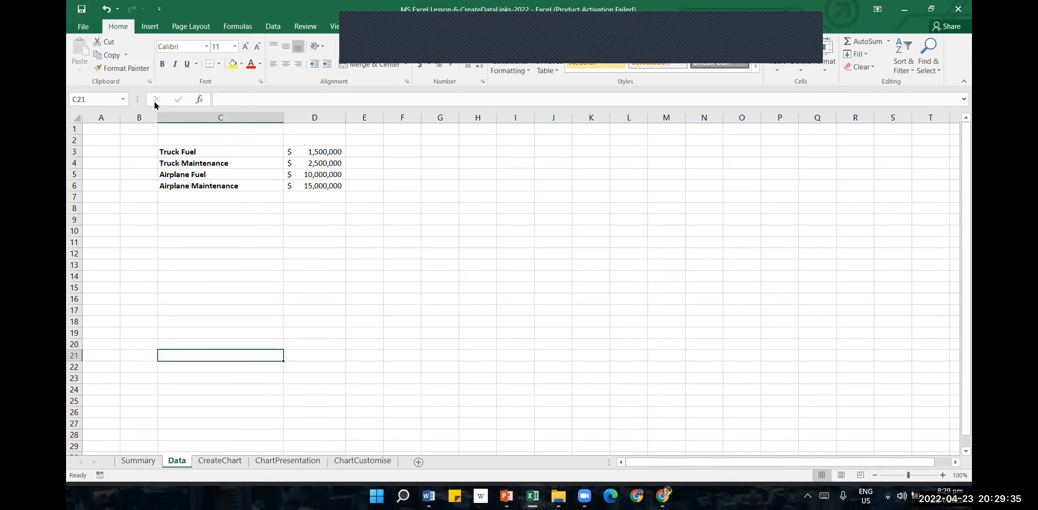
Undo the removal of decimal places from the costs in D3:D6 and redo it.
left_click(106, 10)
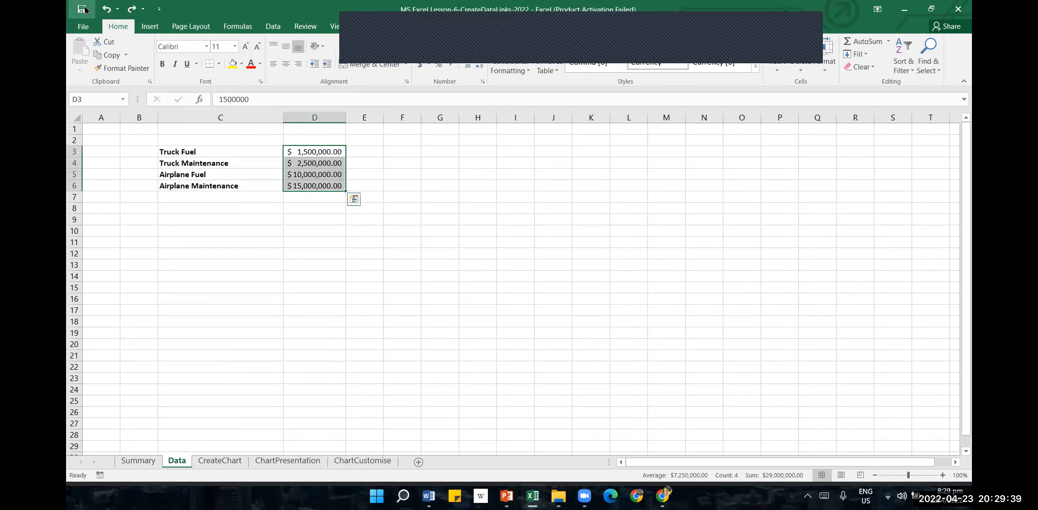
left_click(132, 9)
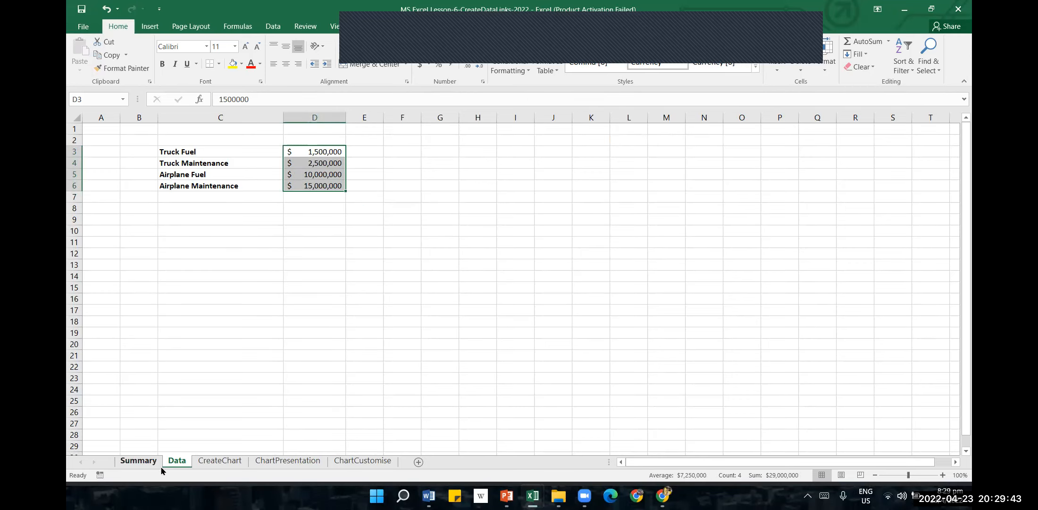
left_click(268, 402)
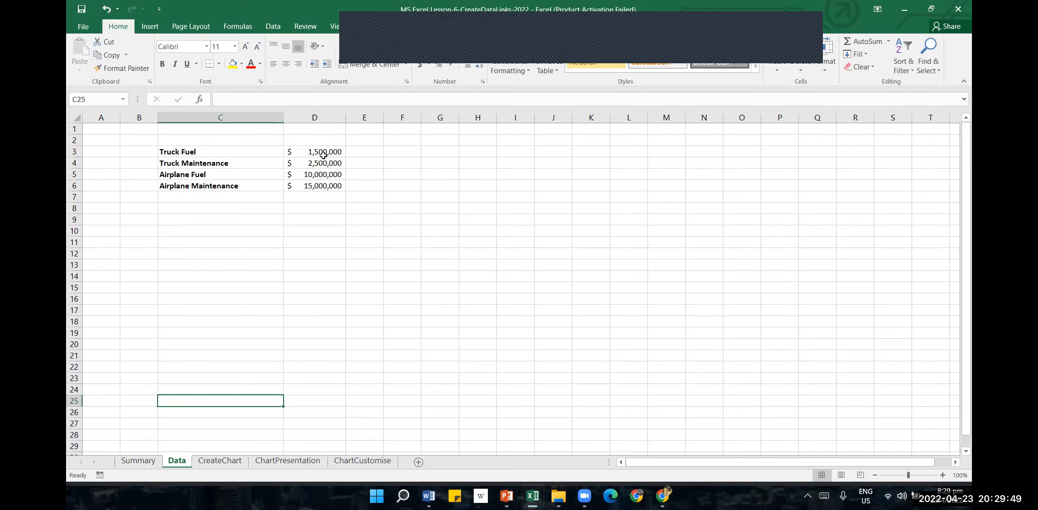
Compare the Transportation items on the Summary sheet with the costs listed on the Data sheet.
left_click(152, 465)
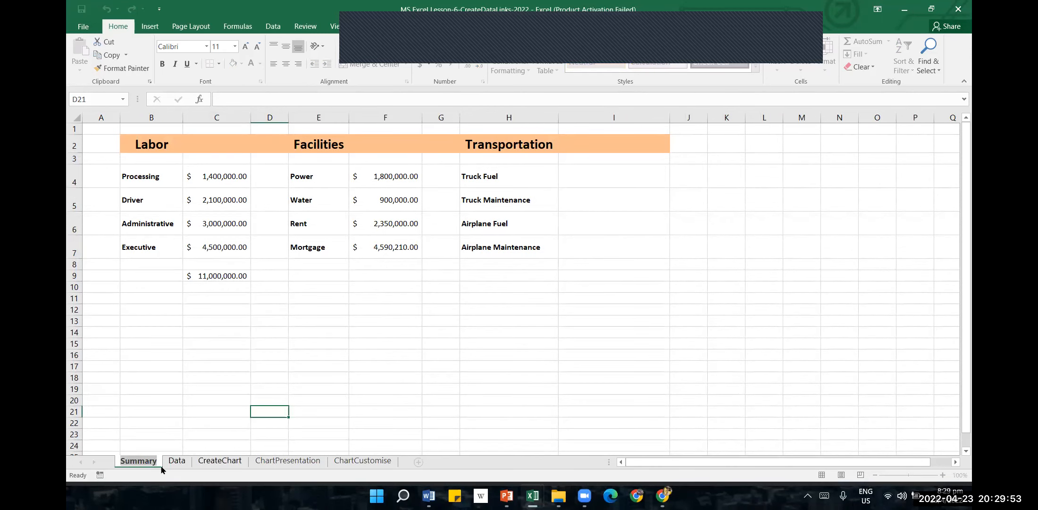
left_click(176, 464)
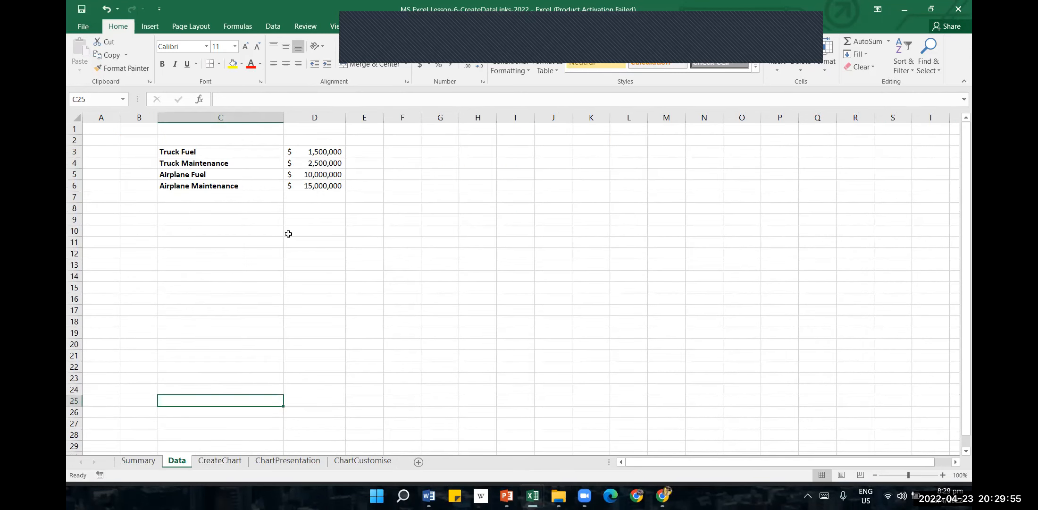
left_click(138, 461)
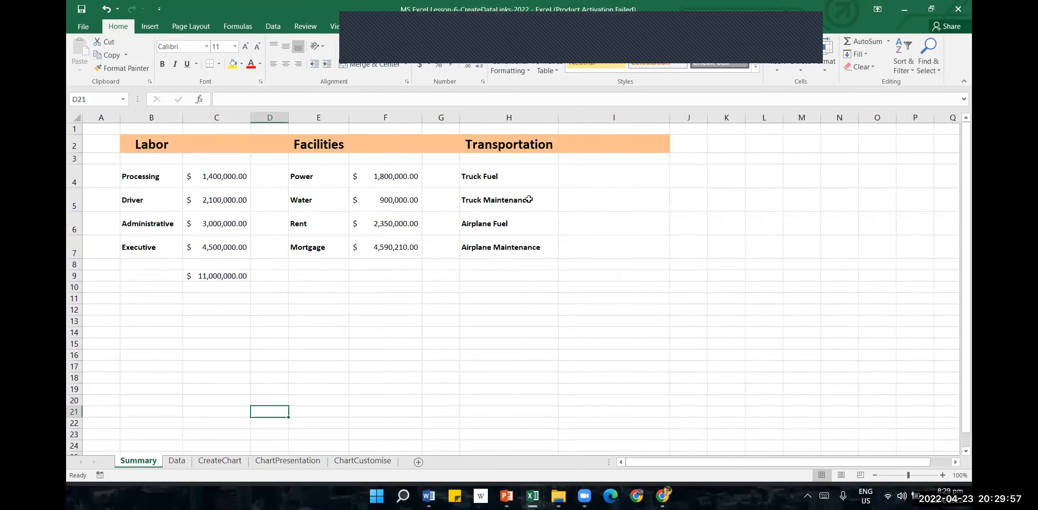
left_click(566, 172)
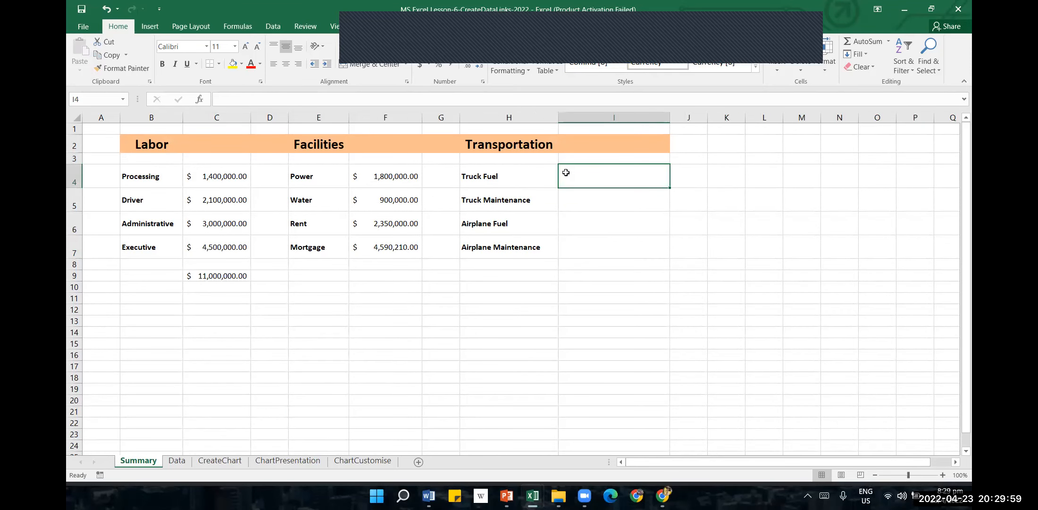
double_click(566, 173)
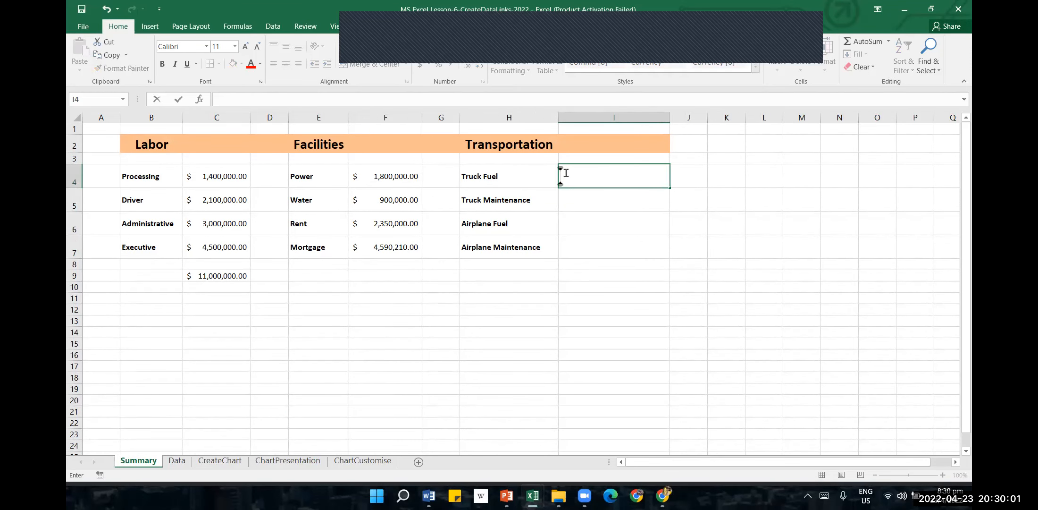
left_click(520, 330)
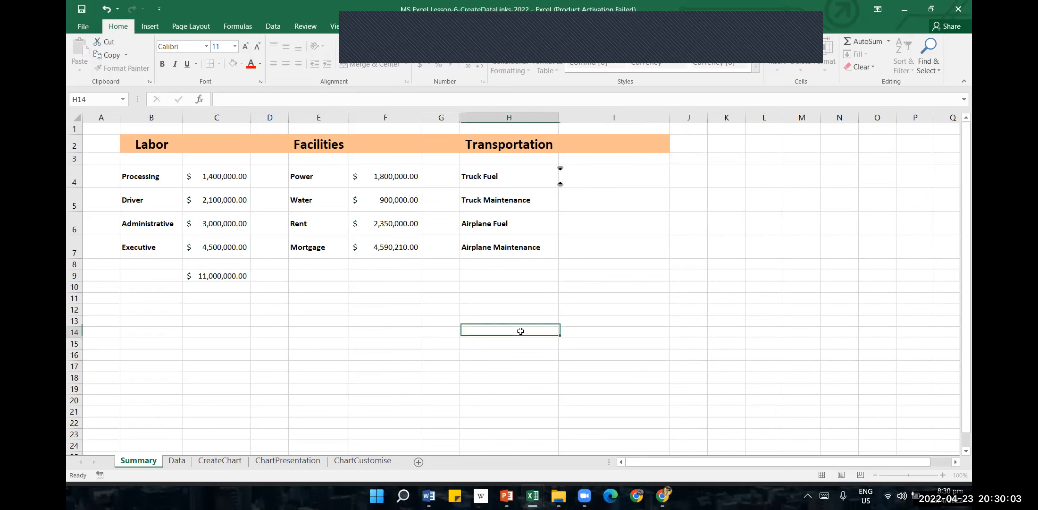
left_click(177, 461)
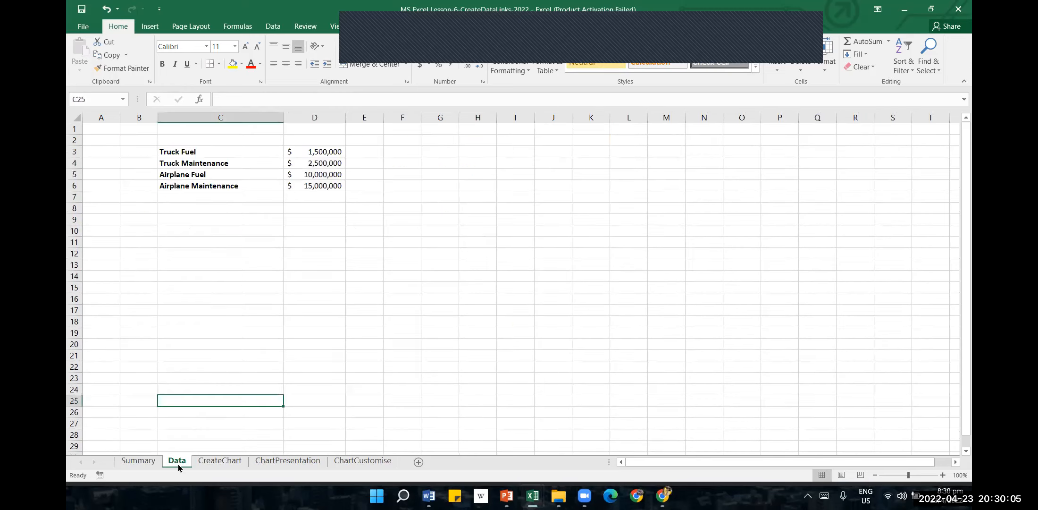
left_click(141, 460)
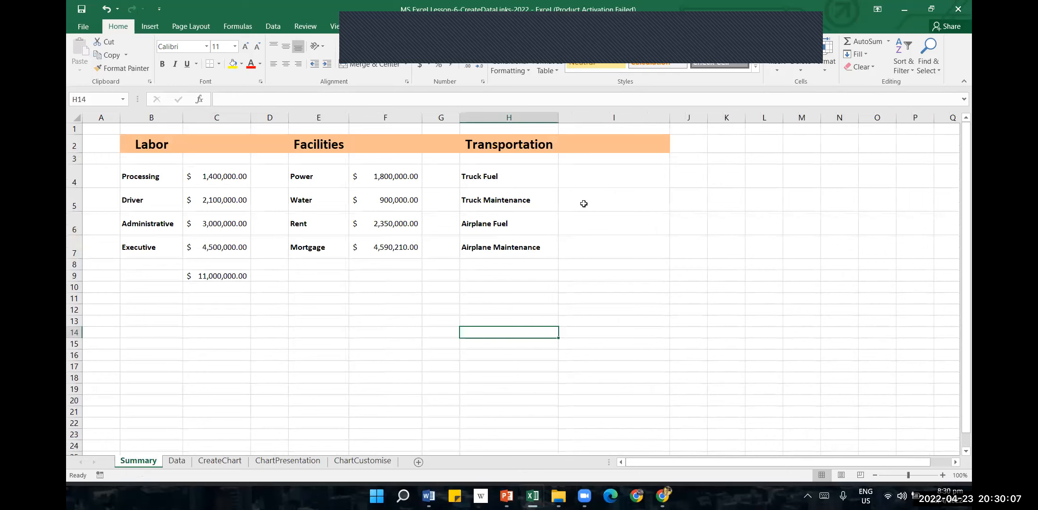
Link the Truck Fuel cost in Summary cell I4 to Data cell D3 and inspect both cells.
left_click(590, 178)
type("=")
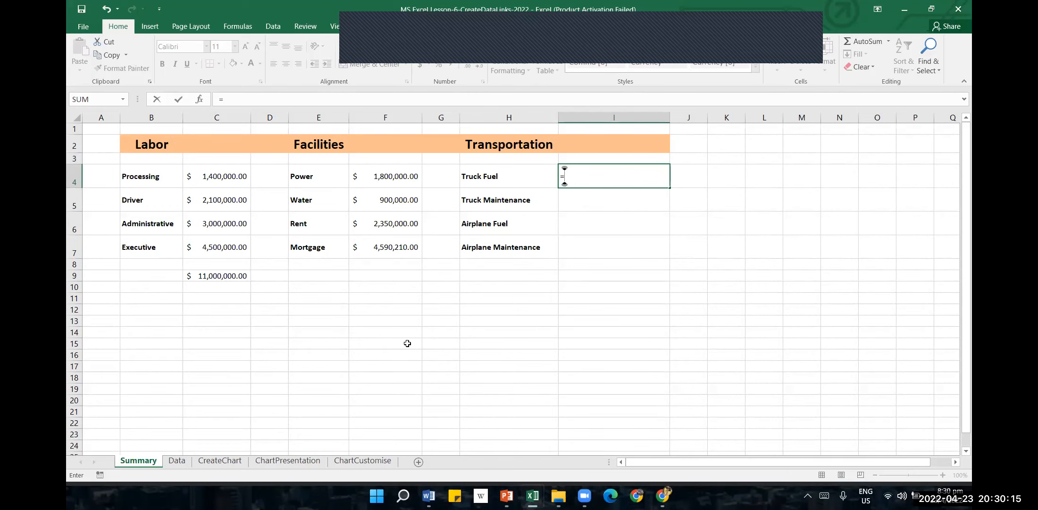
left_click(177, 460)
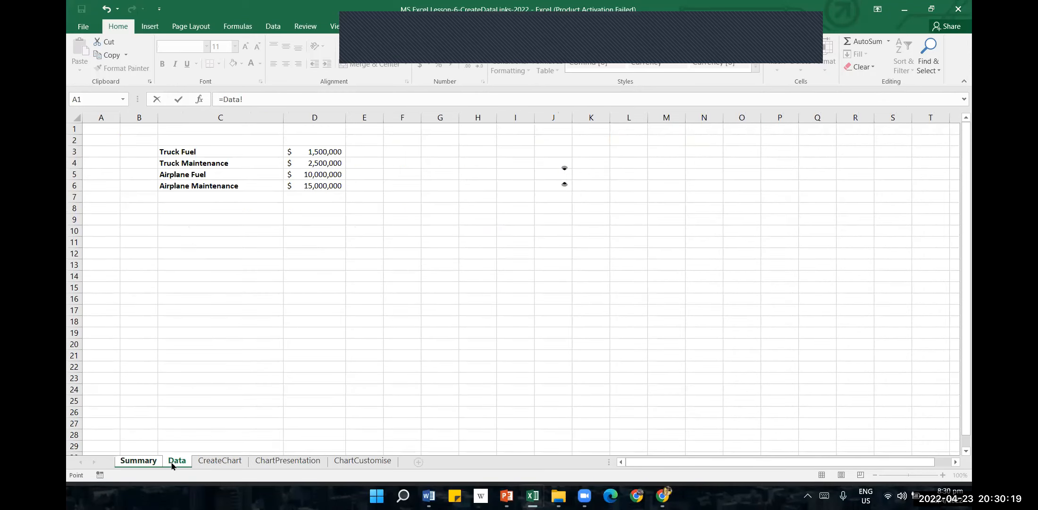
left_click(329, 151)
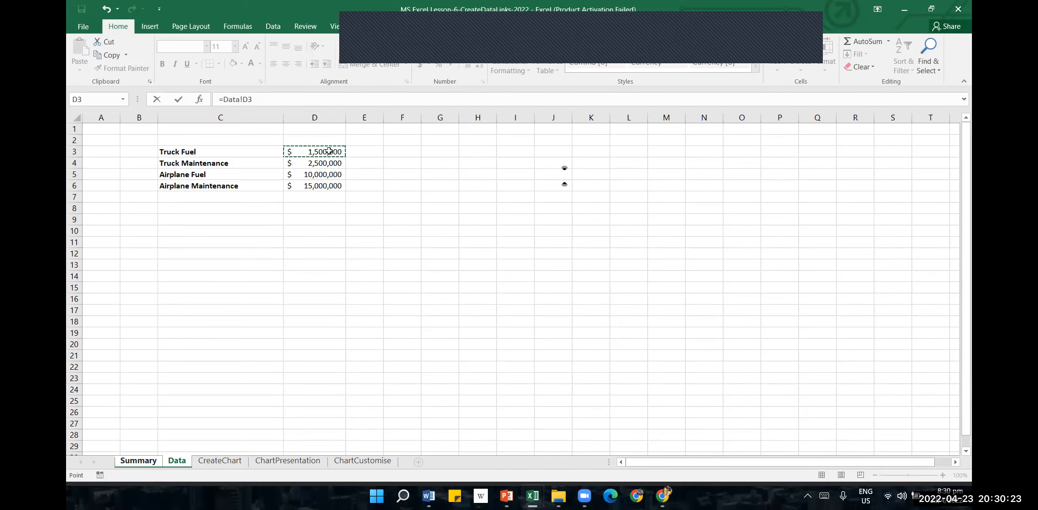
key("Return")
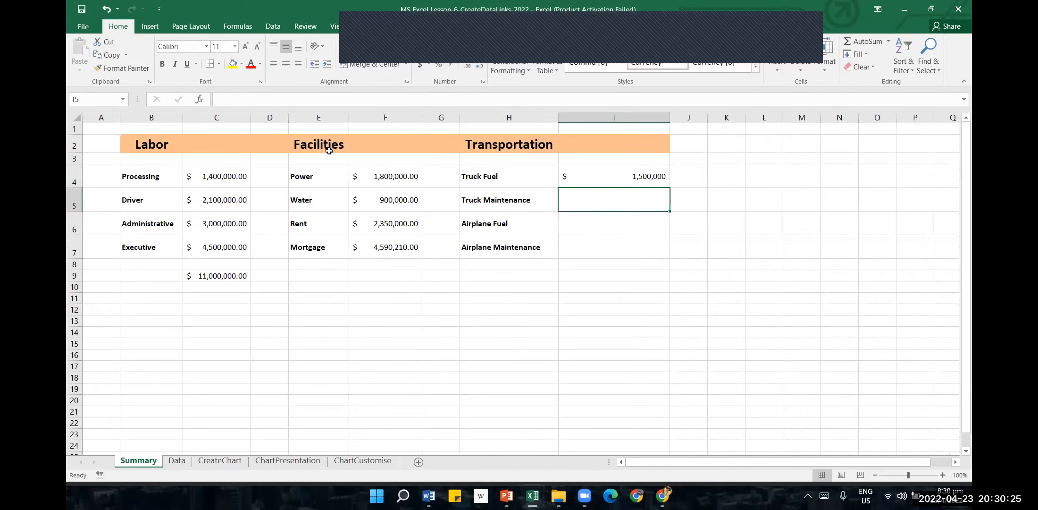
left_click(651, 176)
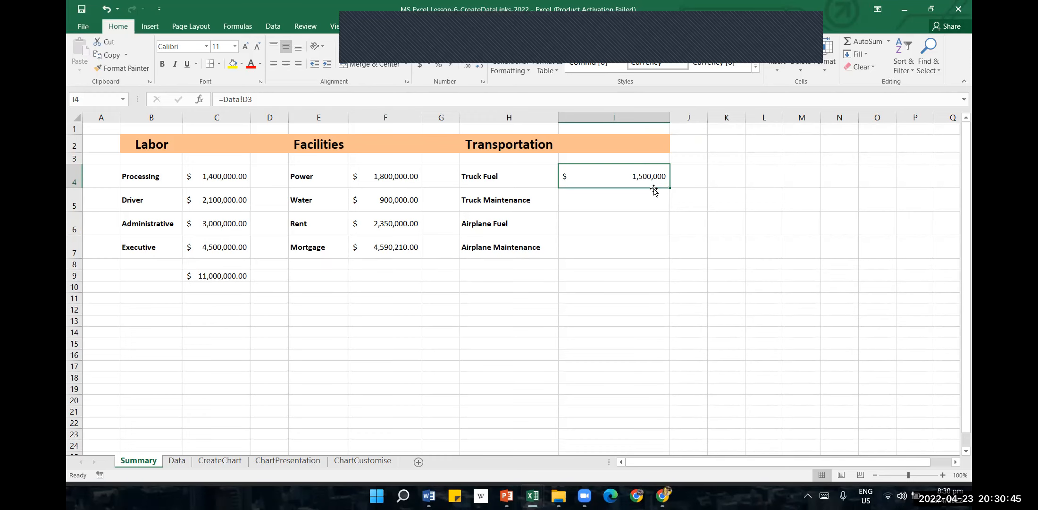
left_click(177, 460)
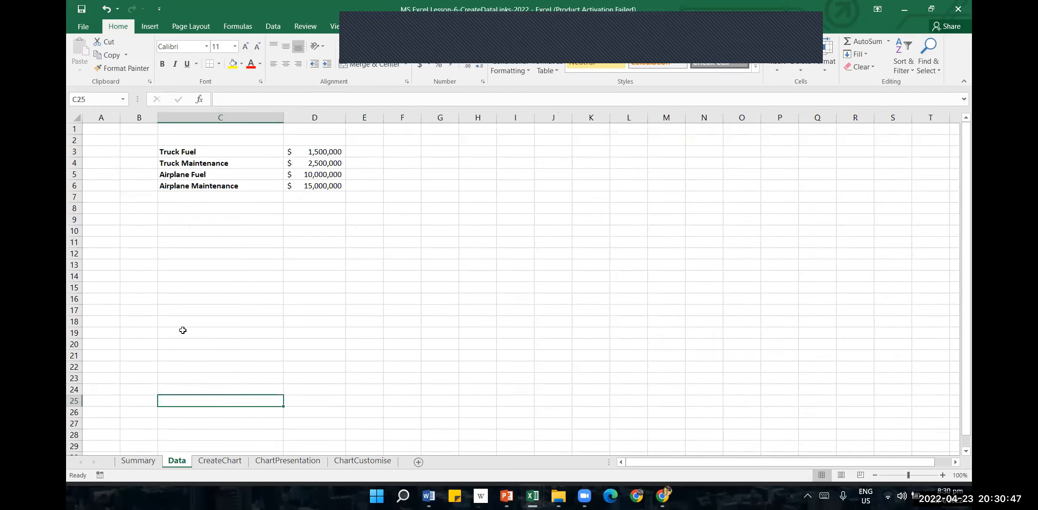
left_click(327, 152)
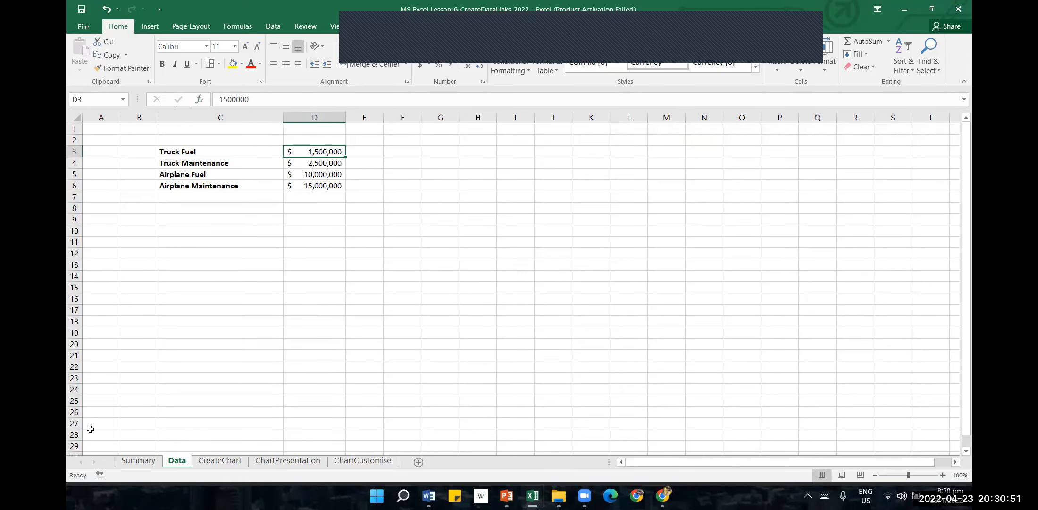
Link the Truck Maintenance cost in Summary cell I5 to cell D4 on the Data sheet.
left_click(138, 460)
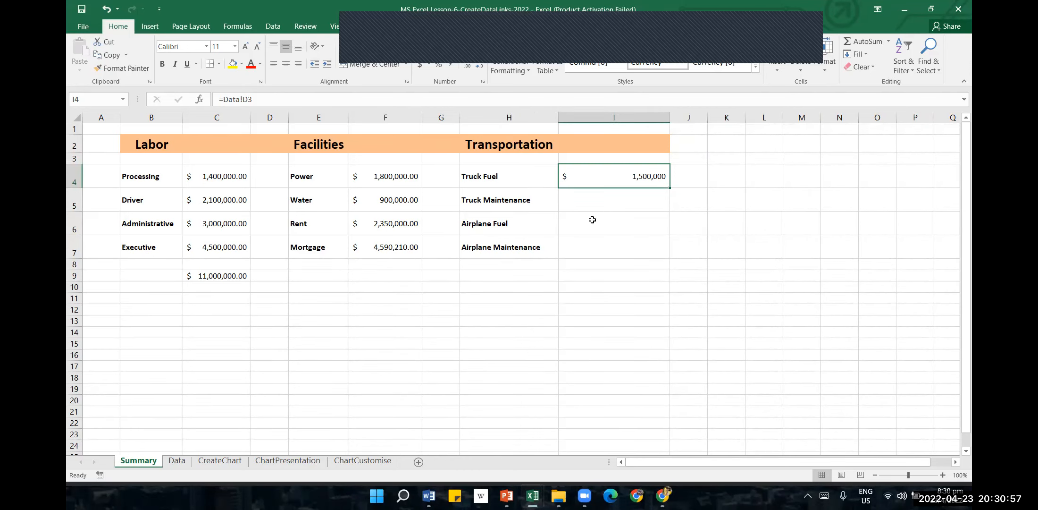
left_click(624, 195)
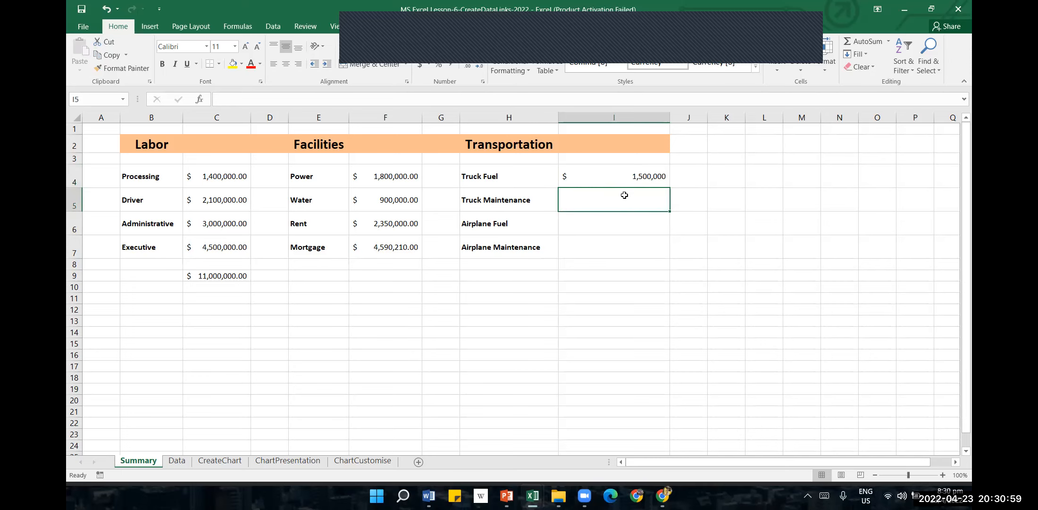
type("=")
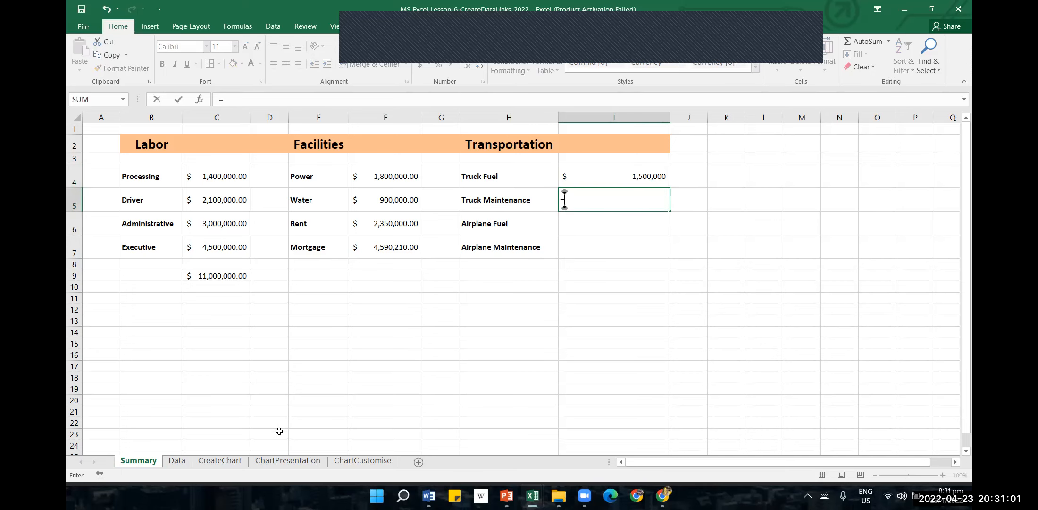
left_click(178, 460)
left_click(328, 164)
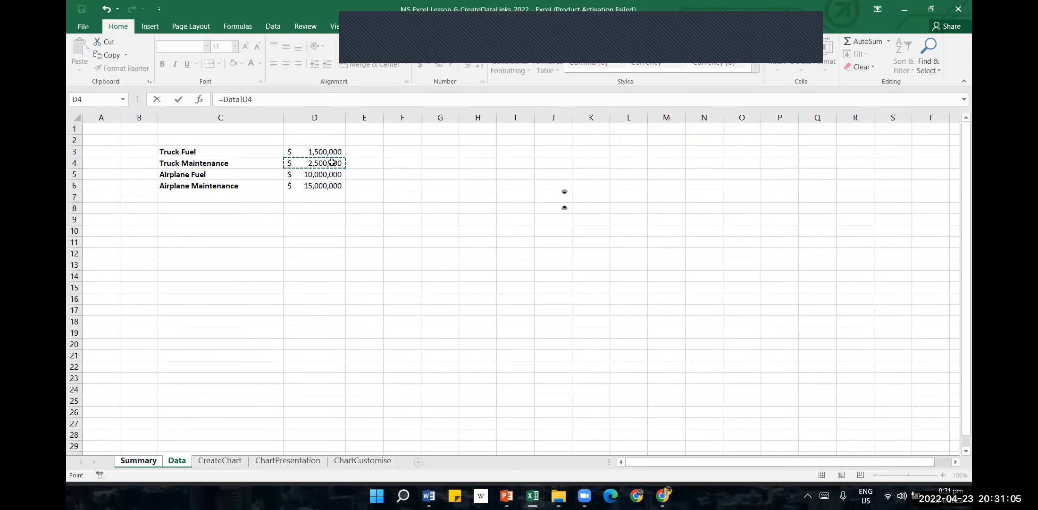
key("Return")
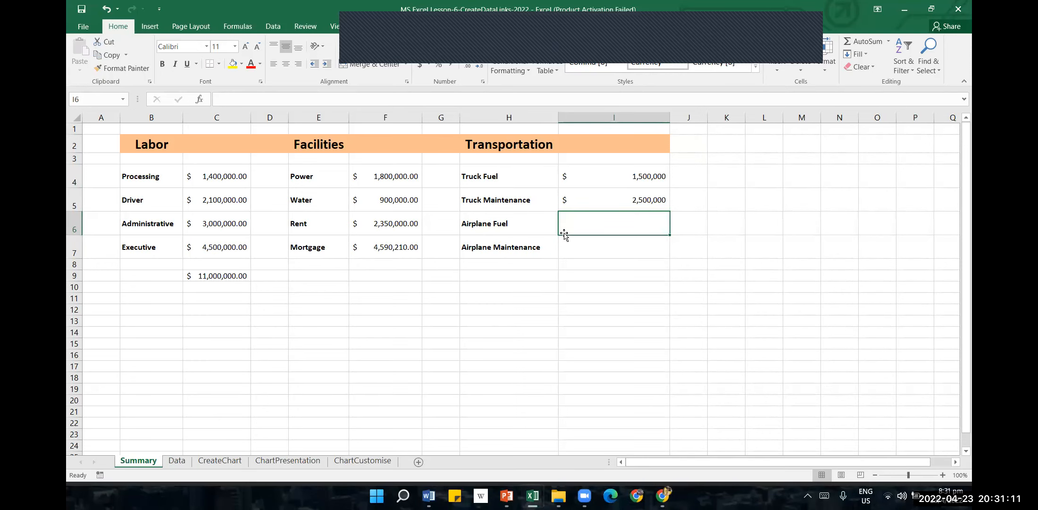
Link the Airplane Fuel cost in Summary cell I6 to cell D5 on the Data sheet.
type("=")
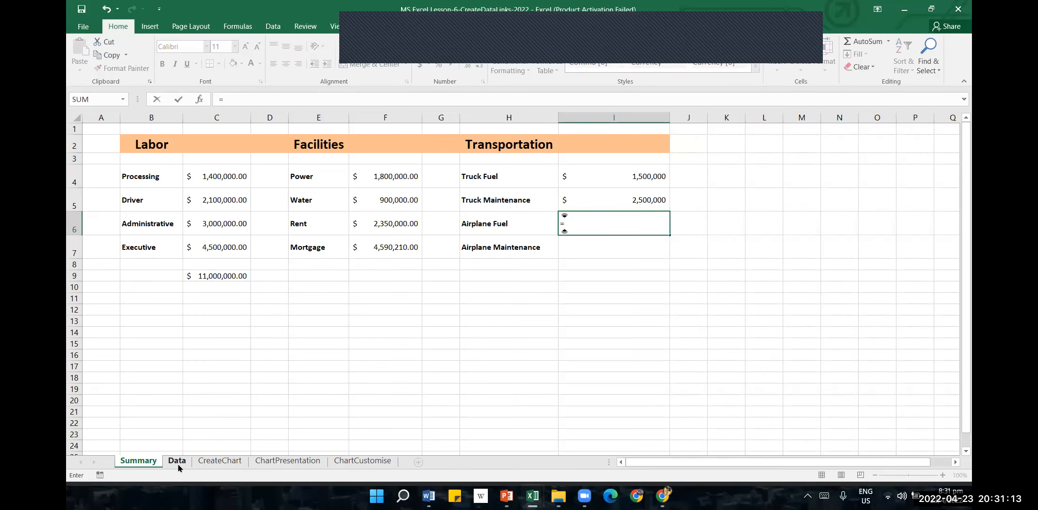
left_click(177, 463)
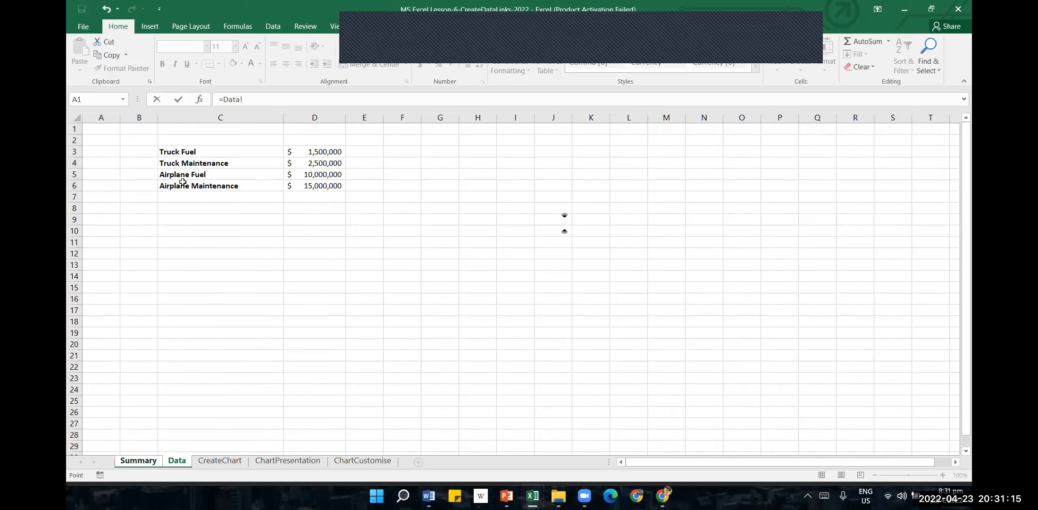
left_click(320, 176)
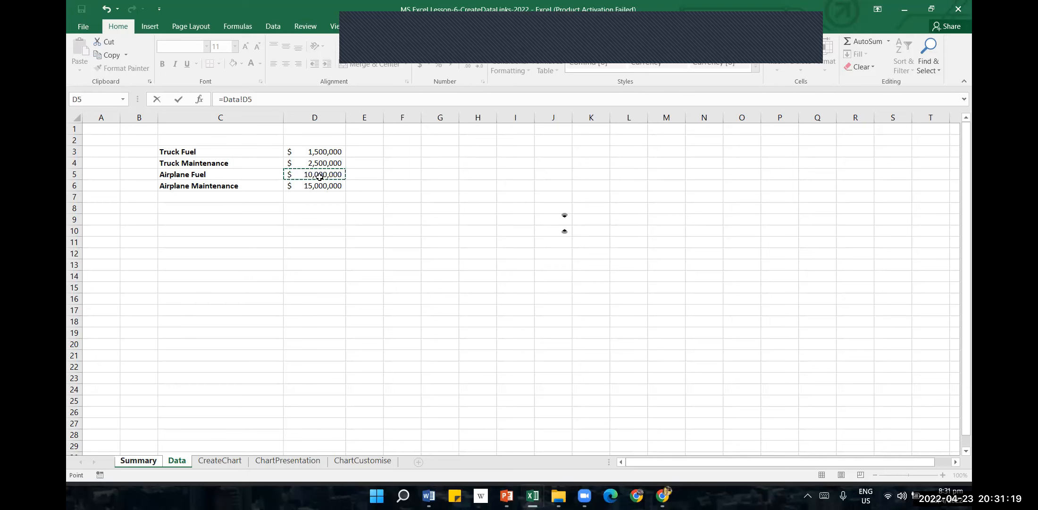
key("Return")
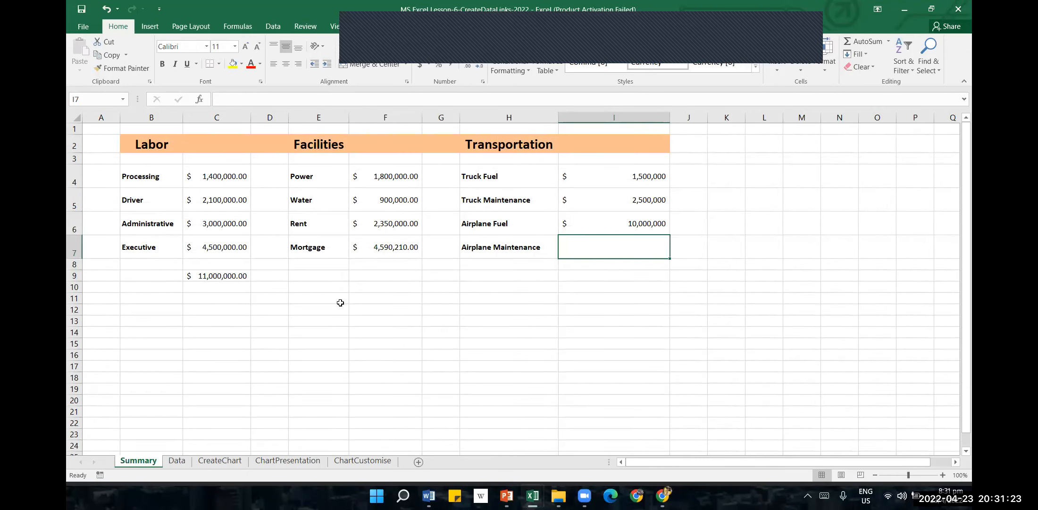
Link the Airplane Maintenance cost in Summary cell I7 to Data cell D6 and inspect its formula.
type("=")
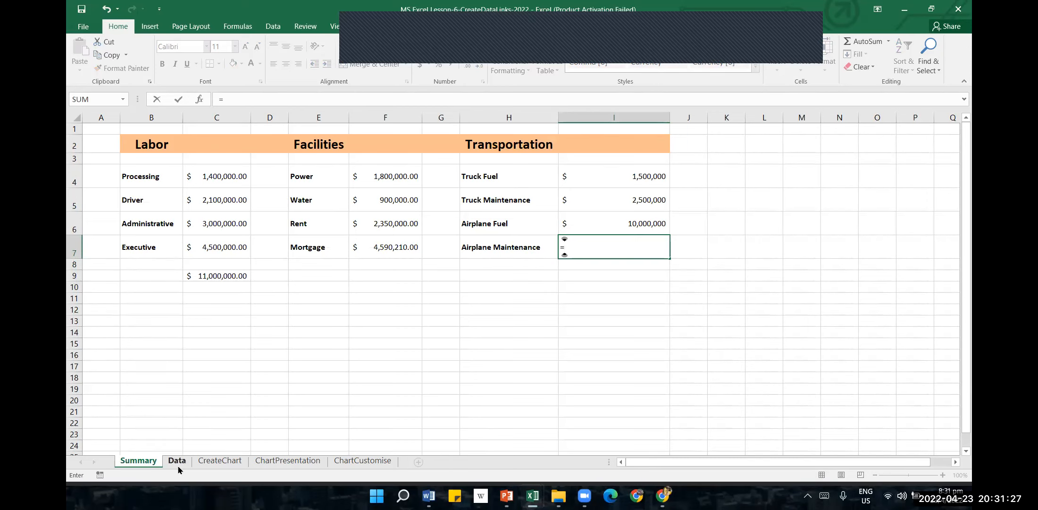
left_click(177, 466)
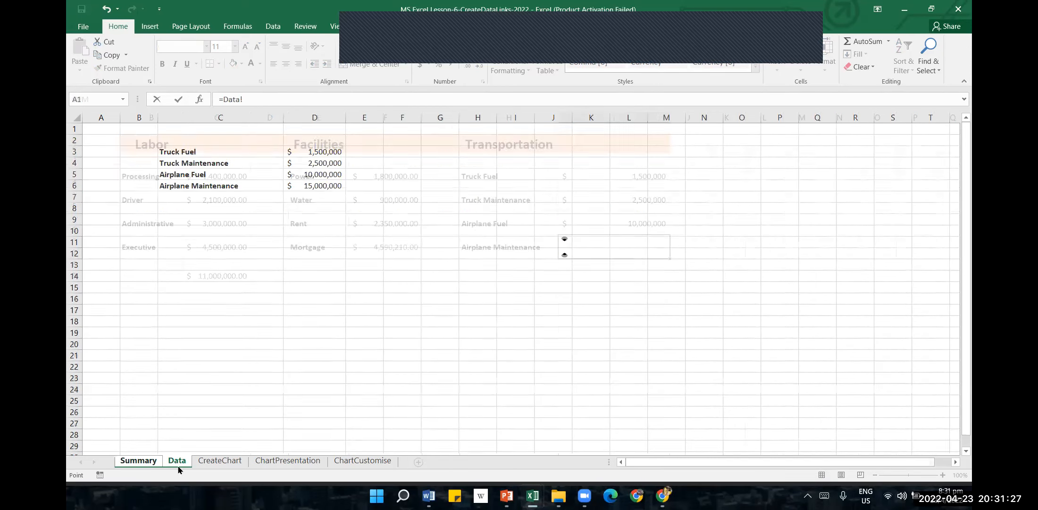
left_click(335, 186)
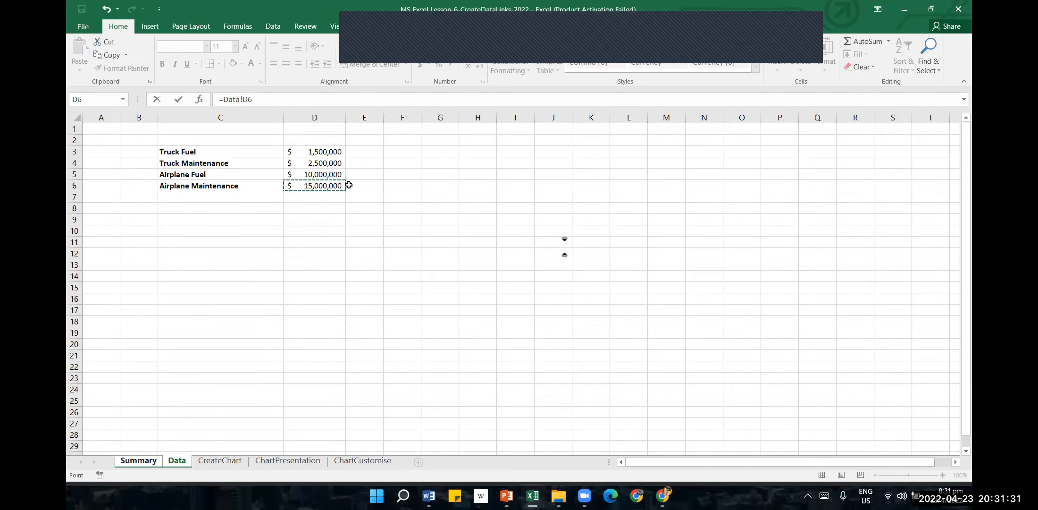
key("Return")
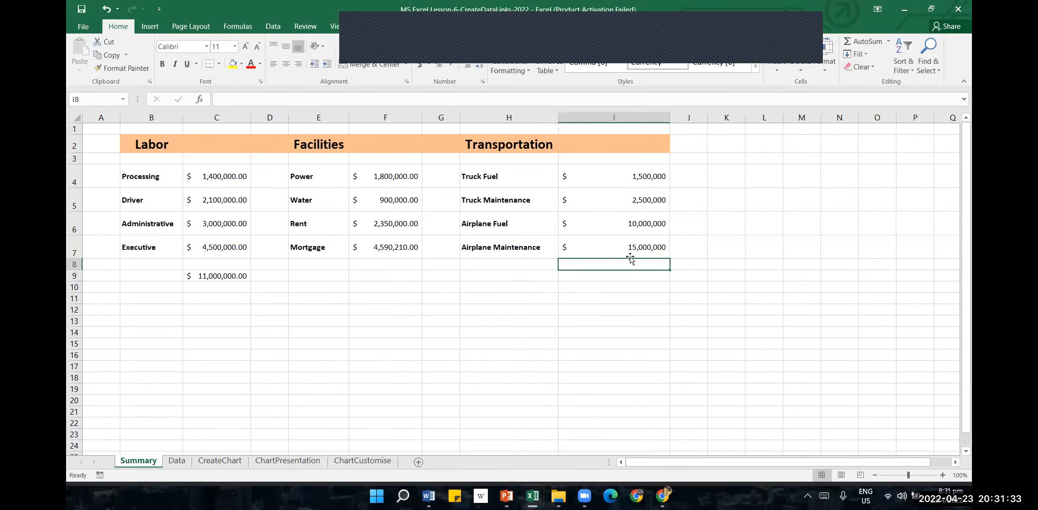
left_click(630, 252)
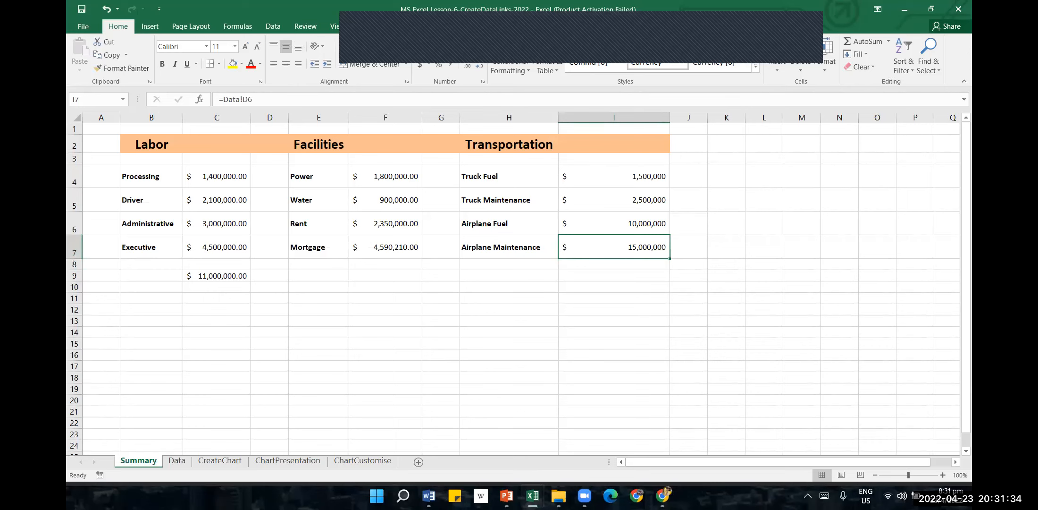
Set the Truck Fuel cost in Data cell D3 to 2500000 and check the linked cost on the Summary sheet.
left_click(178, 464)
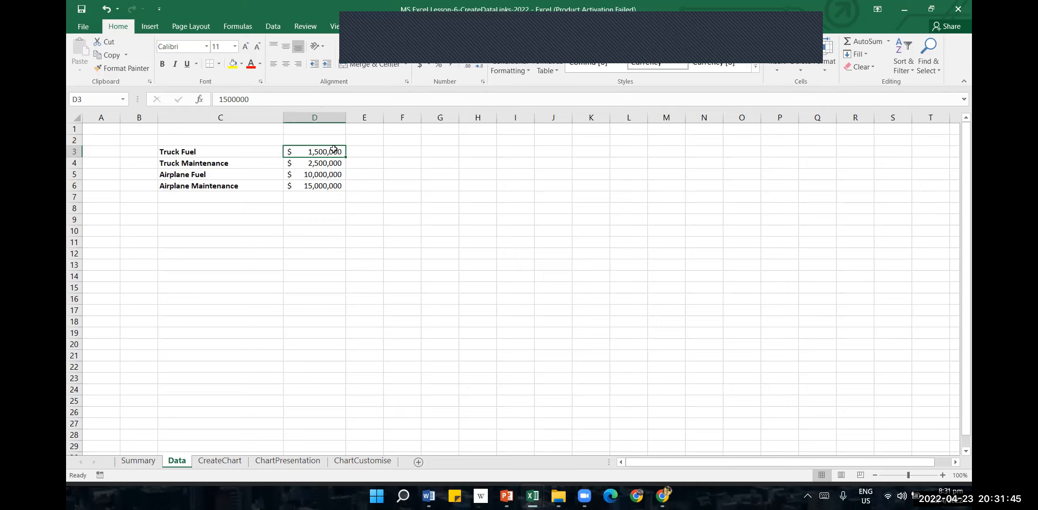
type("2500")
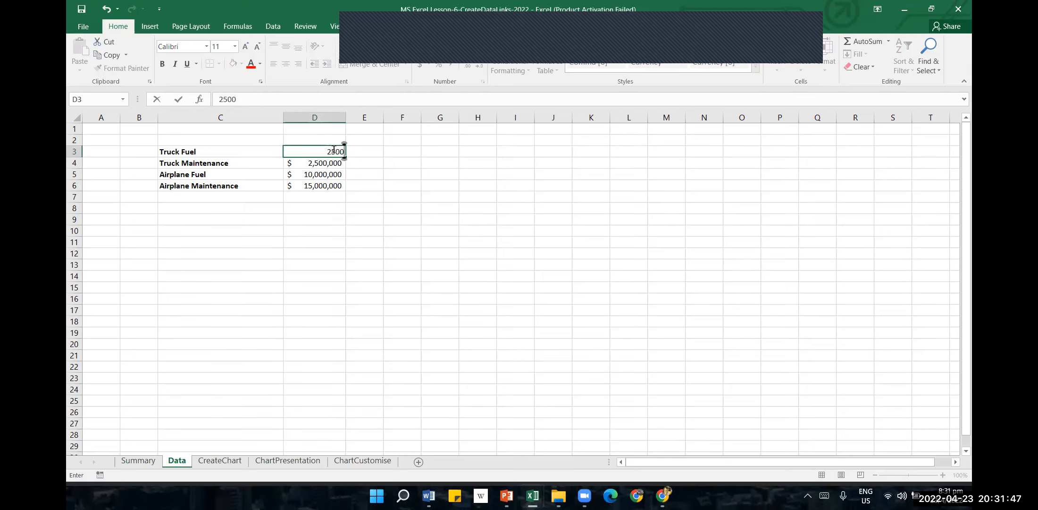
type("000")
key("Return")
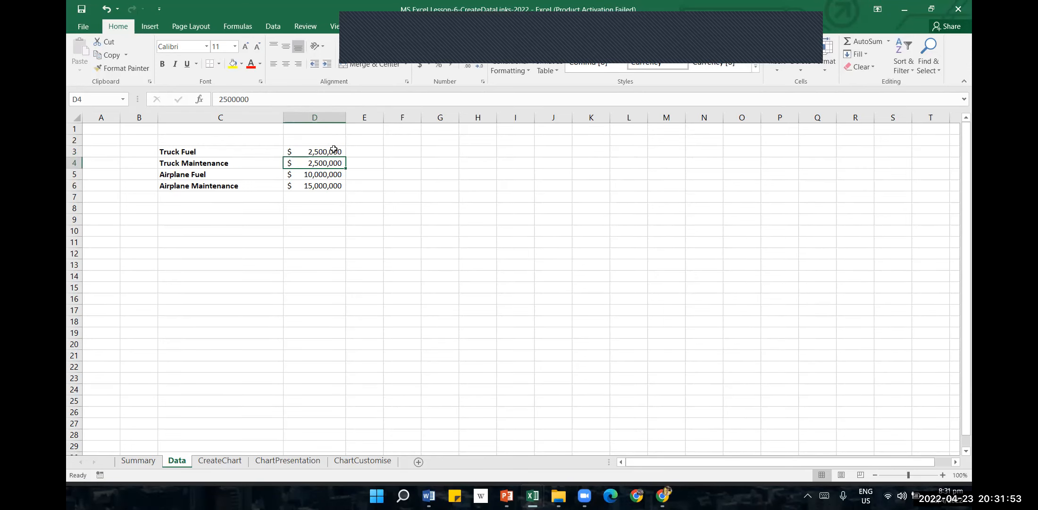
left_click(142, 461)
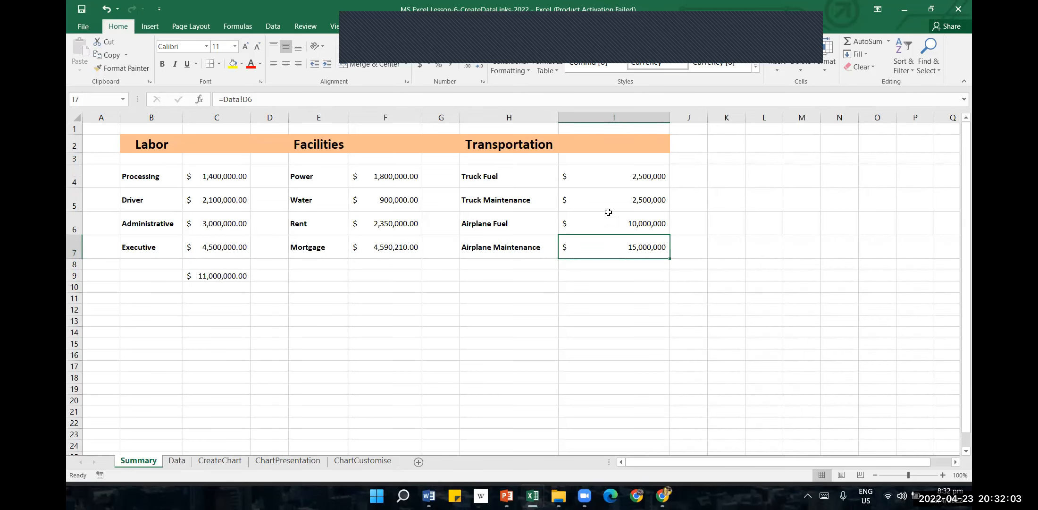
left_click(179, 471)
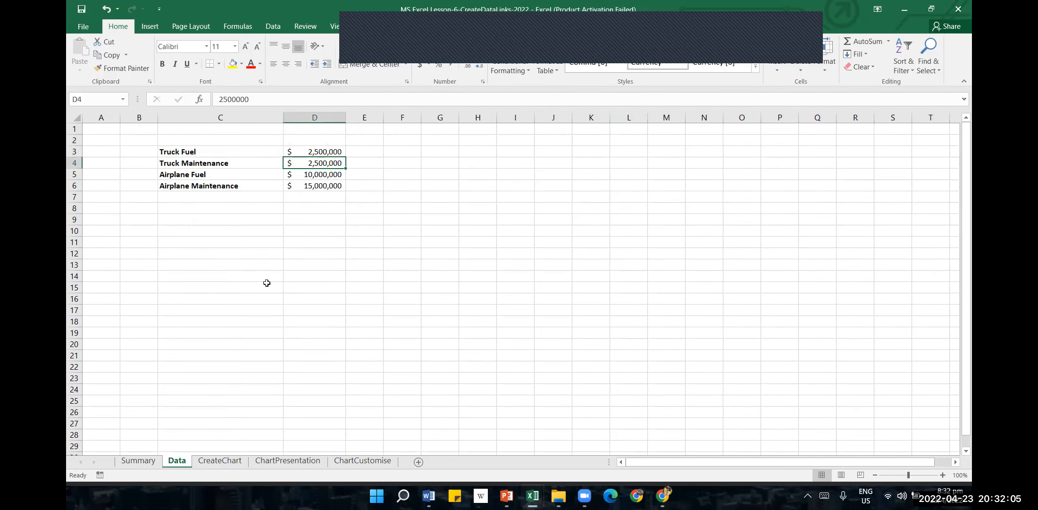
left_click(326, 151)
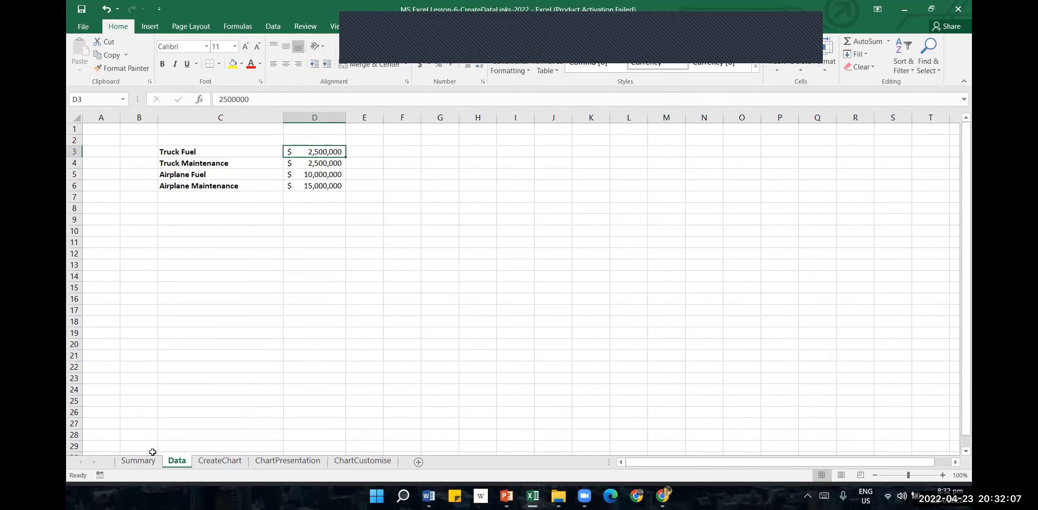
Compare the linked Truck Fuel cost in Summary cell I4 with its source cell D3 on the Data sheet.
left_click(138, 460)
left_click(177, 460)
left_click(140, 461)
left_click(644, 175)
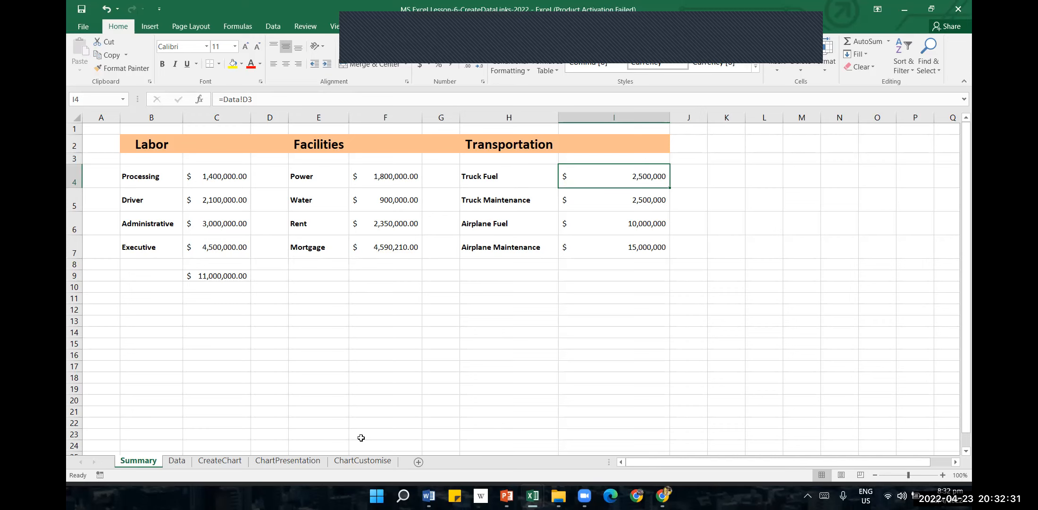
left_click(183, 463)
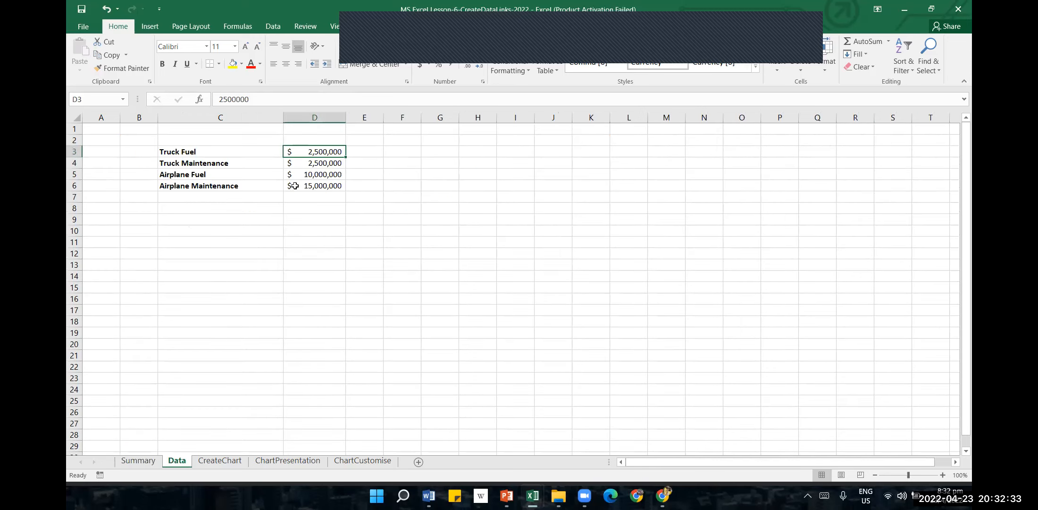
left_click(141, 461)
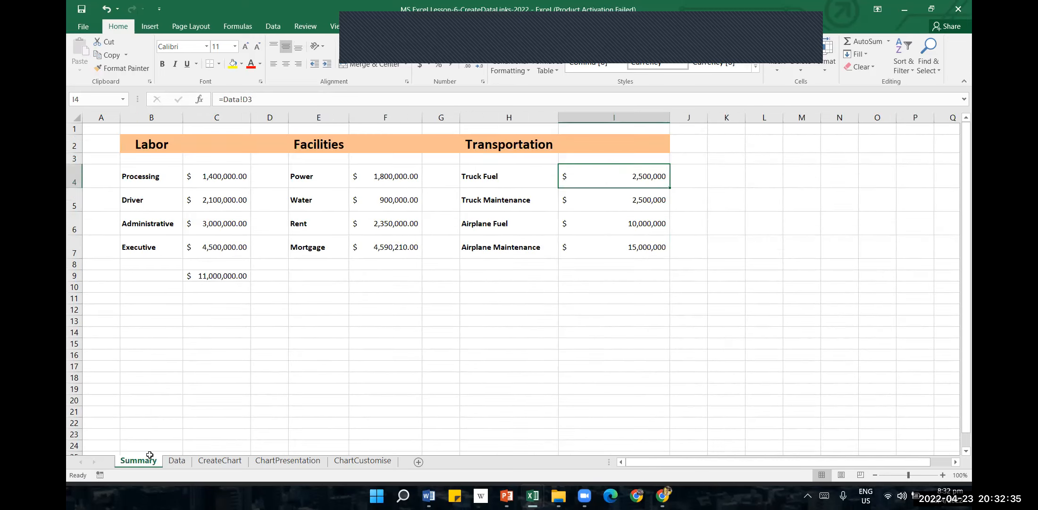
Clear the linked transportation costs from cells I4 to I7 on the Summary sheet.
left_click_drag(670, 187, 664, 258)
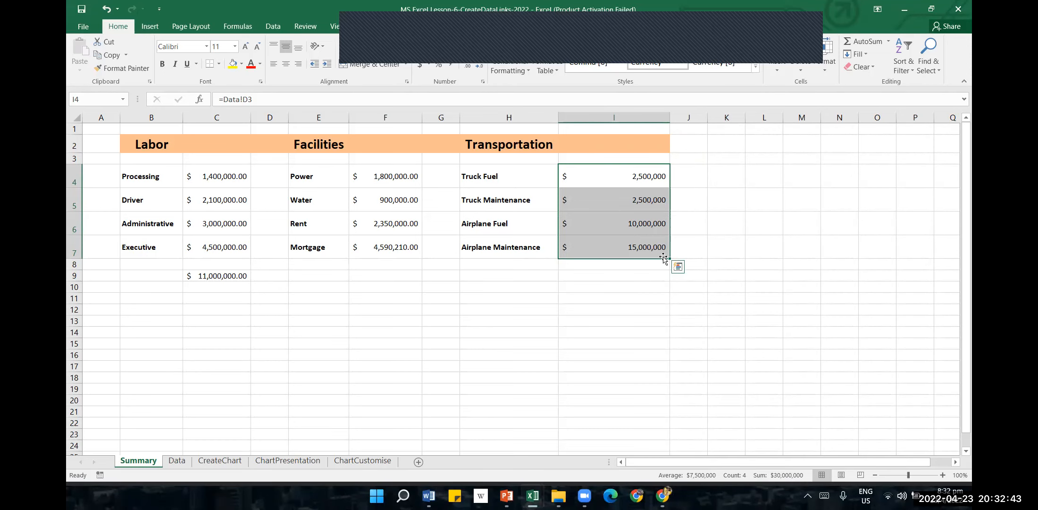
key("Delete")
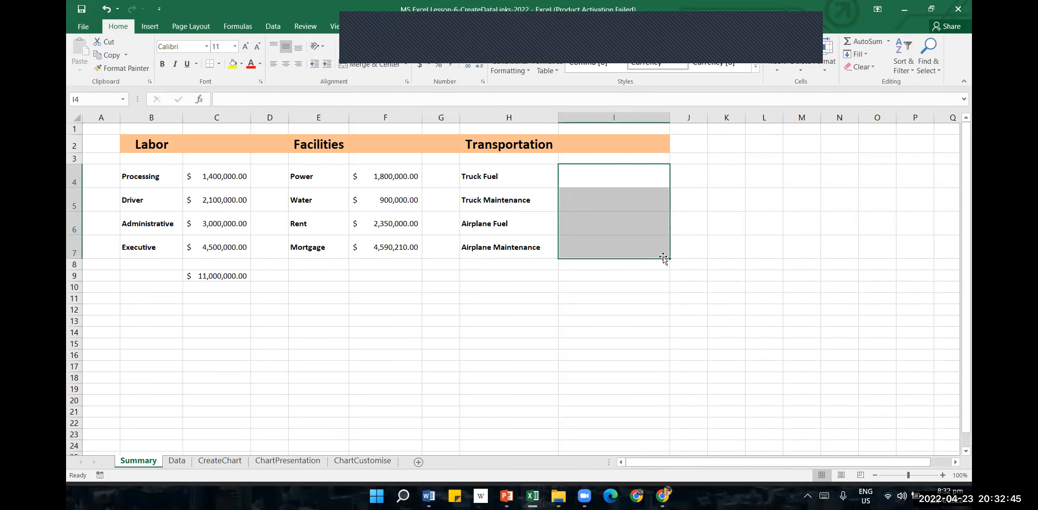
left_click(586, 321)
View the Truck Fuel sheet in the FleetOperatingCosts workbook, and return to the Summary sheet in the CreateDataLinks workbook.
mouse_move(532, 496)
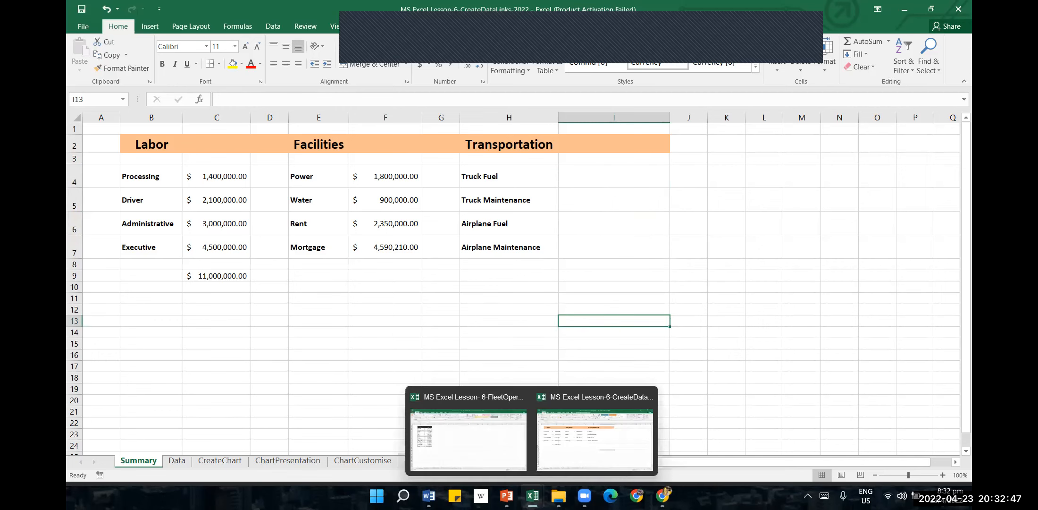
left_click(479, 468)
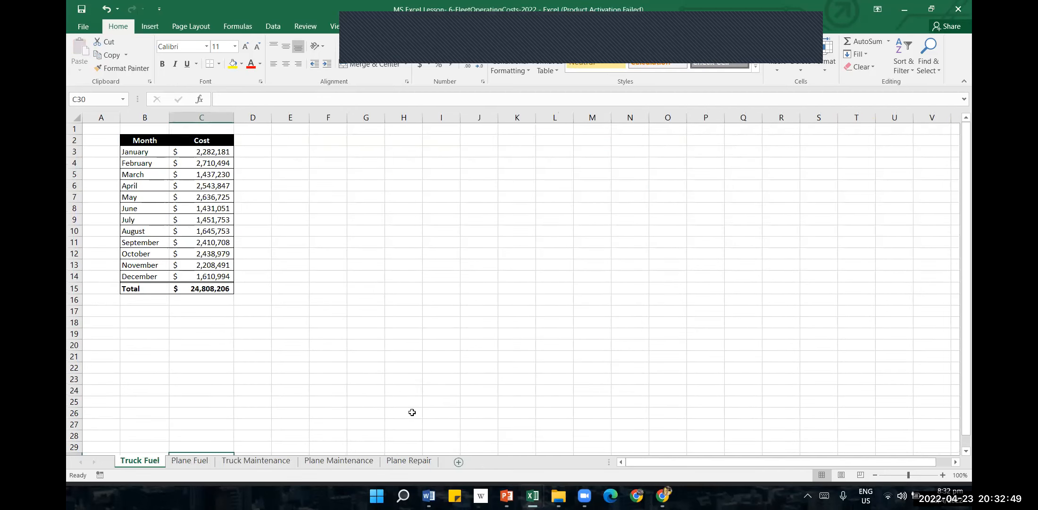
left_click(376, 343)
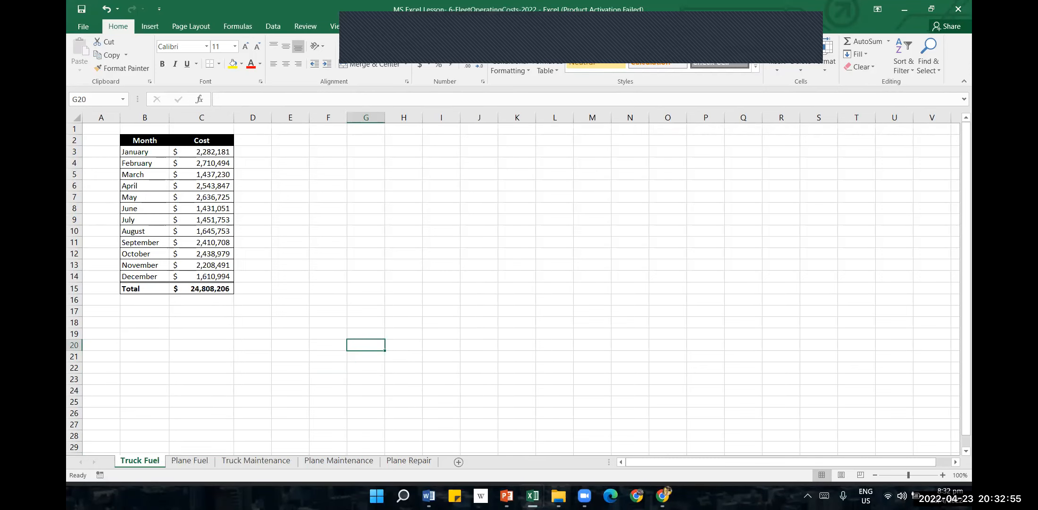
left_click(533, 495)
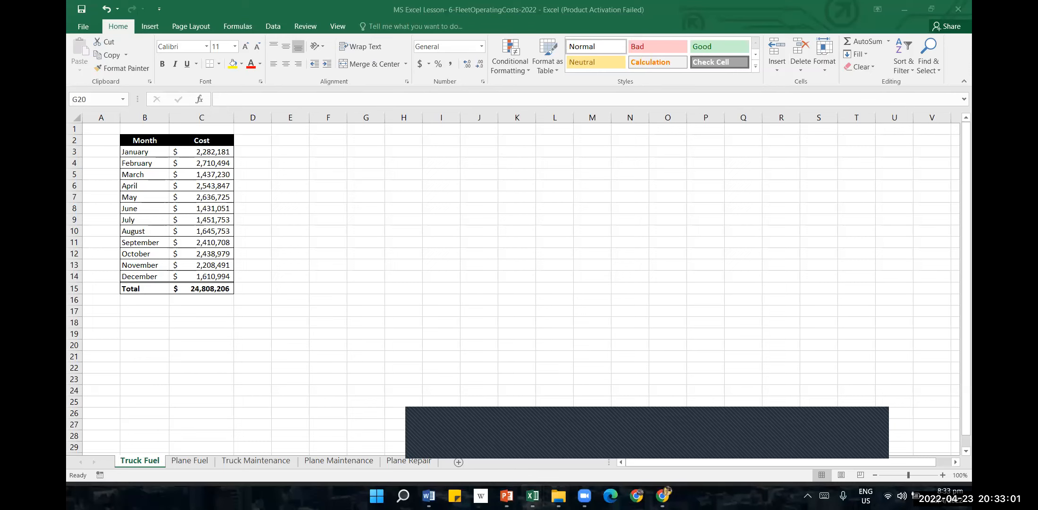
mouse_move(532, 495)
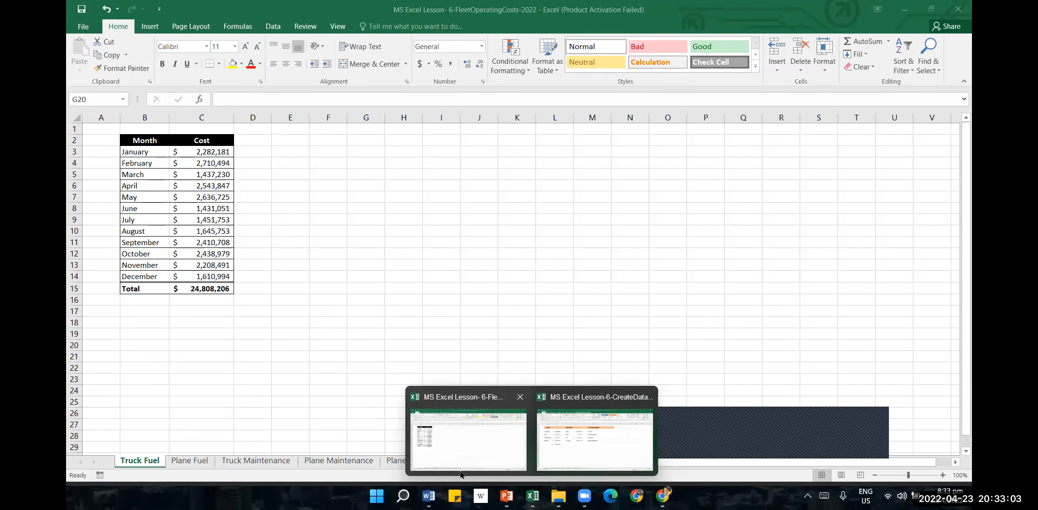
left_click(586, 443)
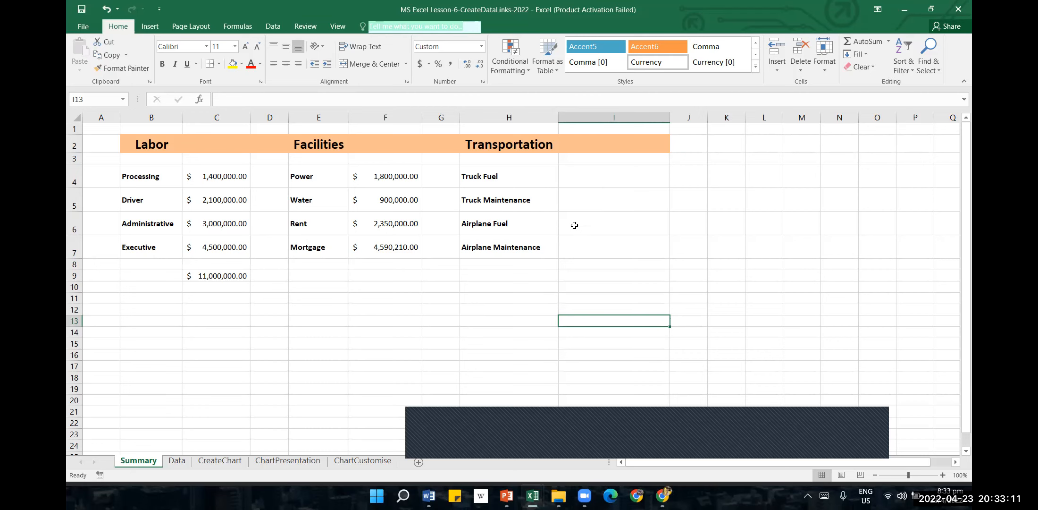
Examine the monthly cost tables on the truck and plane sheets of the FleetOperatingCosts workbook, ending on the Truck Fuel sheet.
left_click(532, 495)
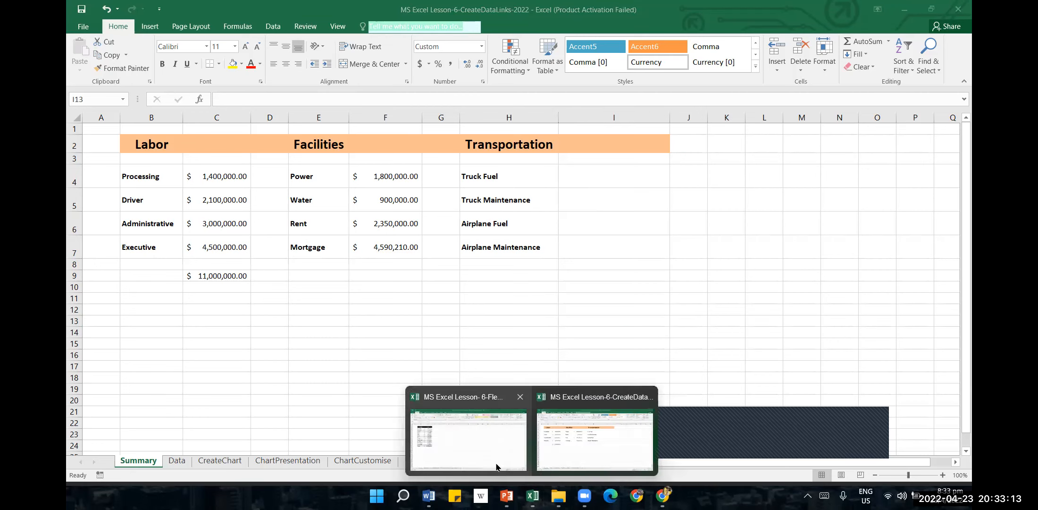
left_click(482, 453)
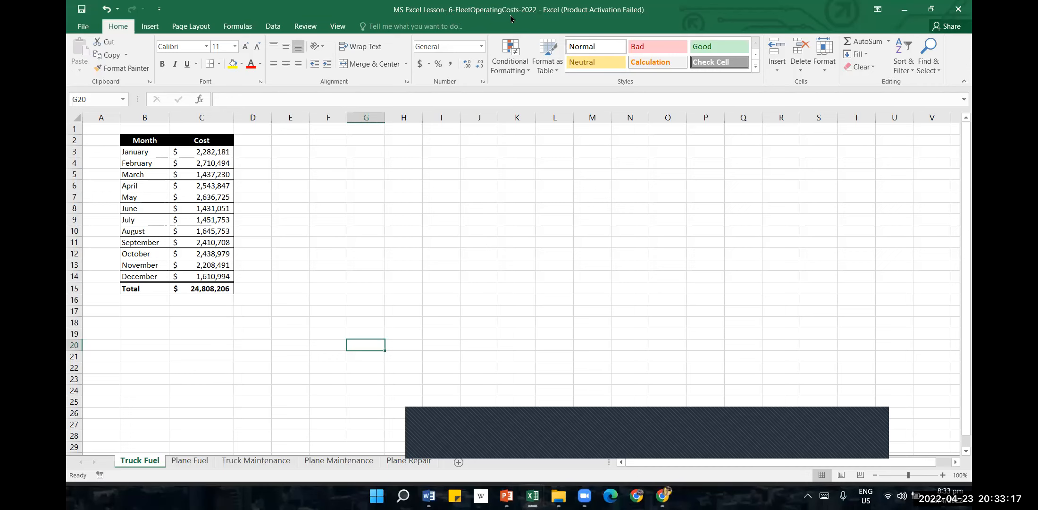
left_click(313, 368)
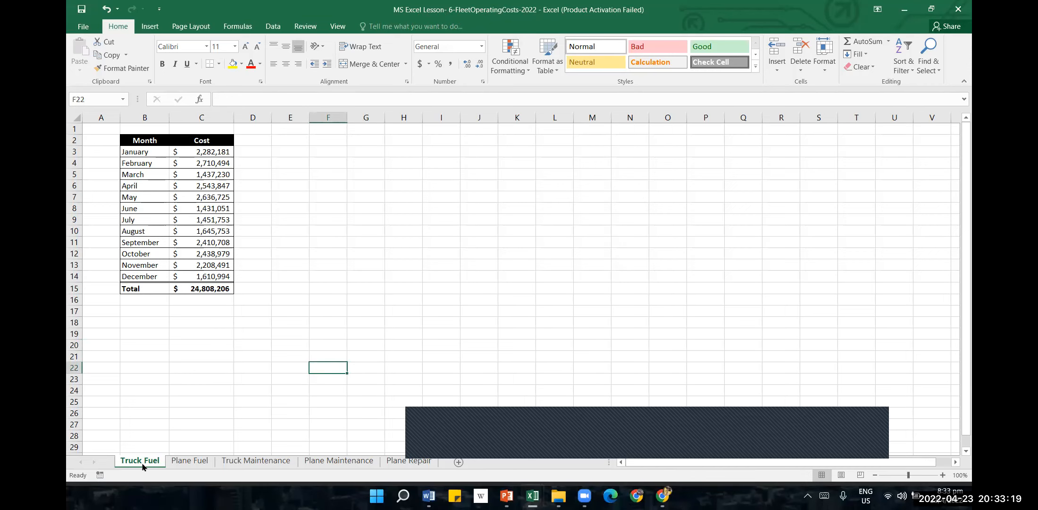
left_click(196, 448)
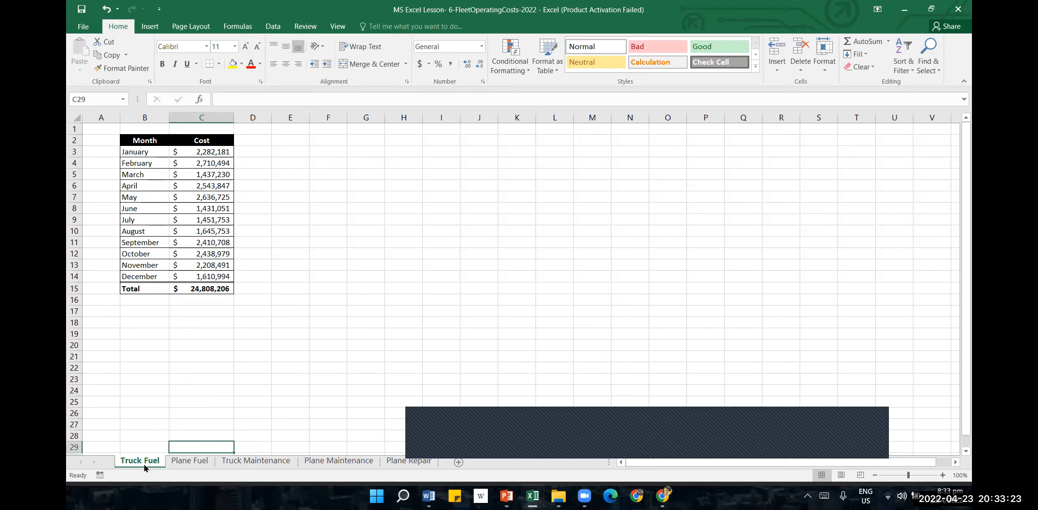
left_click(202, 468)
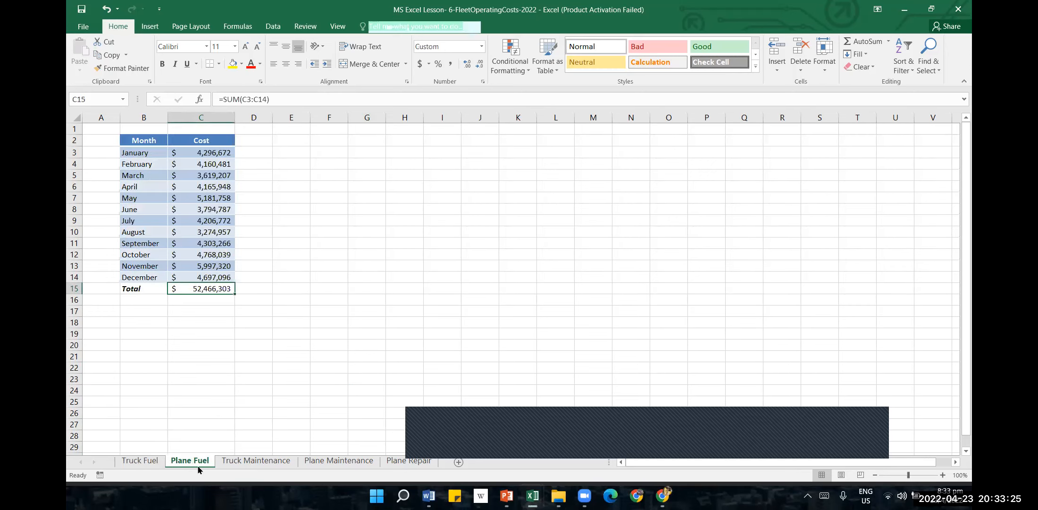
left_click(249, 467)
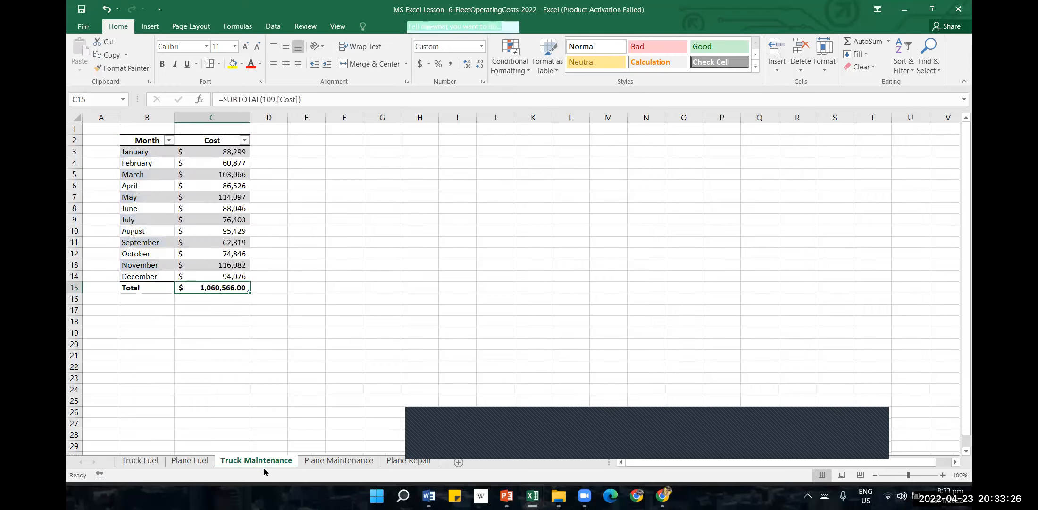
left_click(330, 467)
left_click(407, 467)
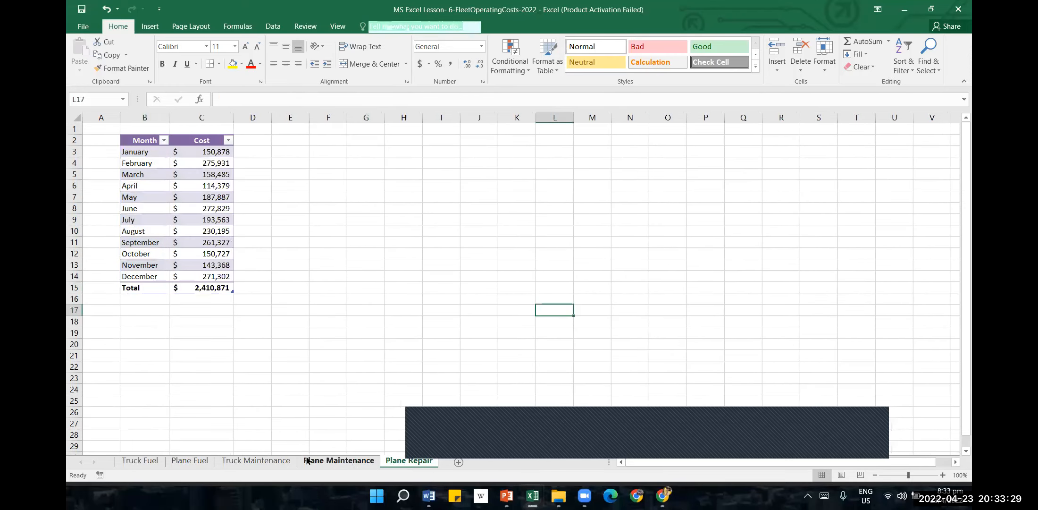
left_click(141, 467)
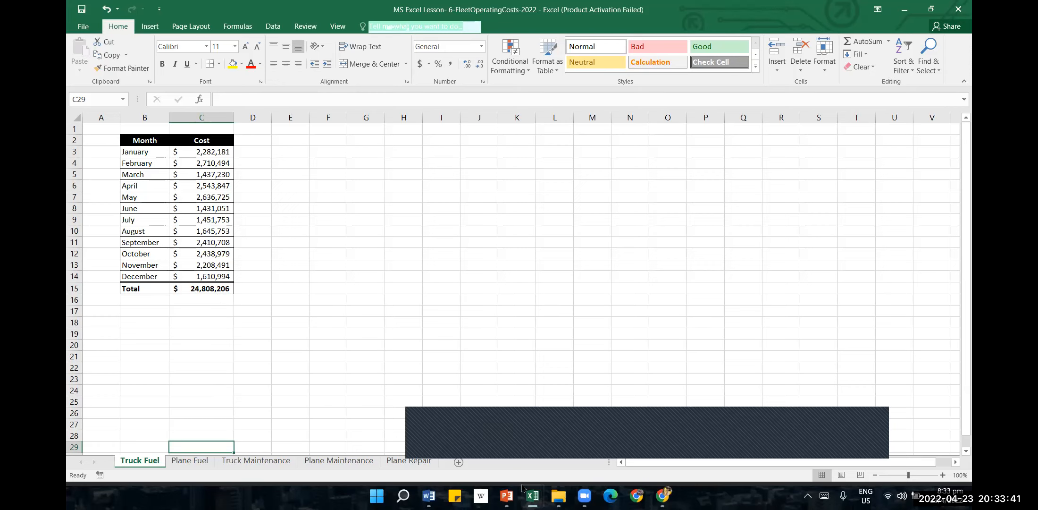
Link the Truck Fuel cost in Summary cell I4 to the total in cell C15 of the FleetOperatingCosts workbook's Truck Fuel sheet.
mouse_move(525, 491)
left_click(595, 439)
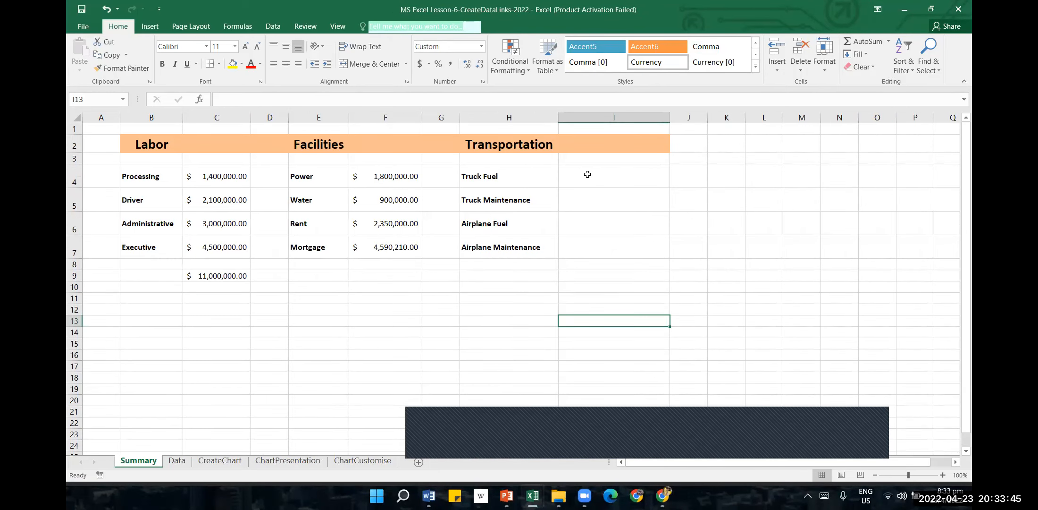
left_click(587, 174)
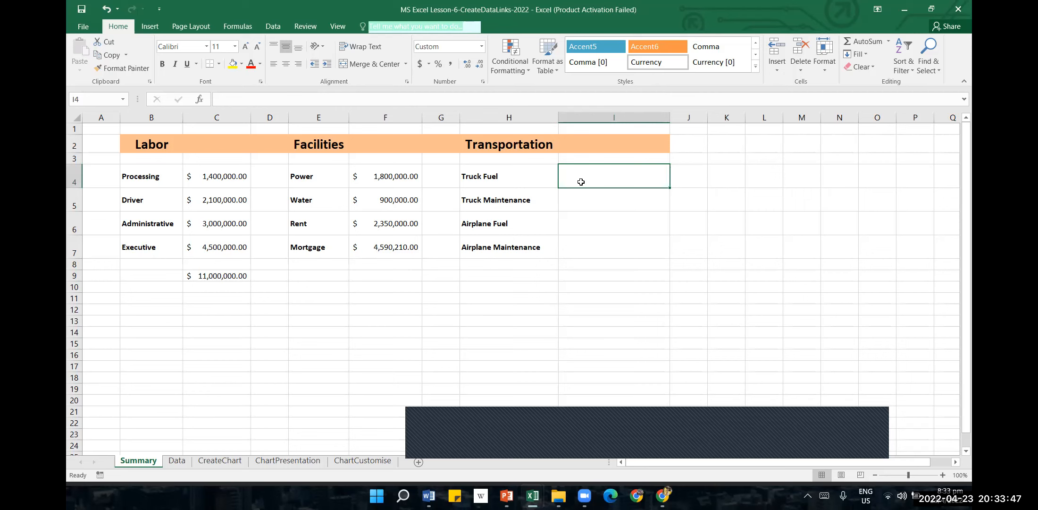
type("=")
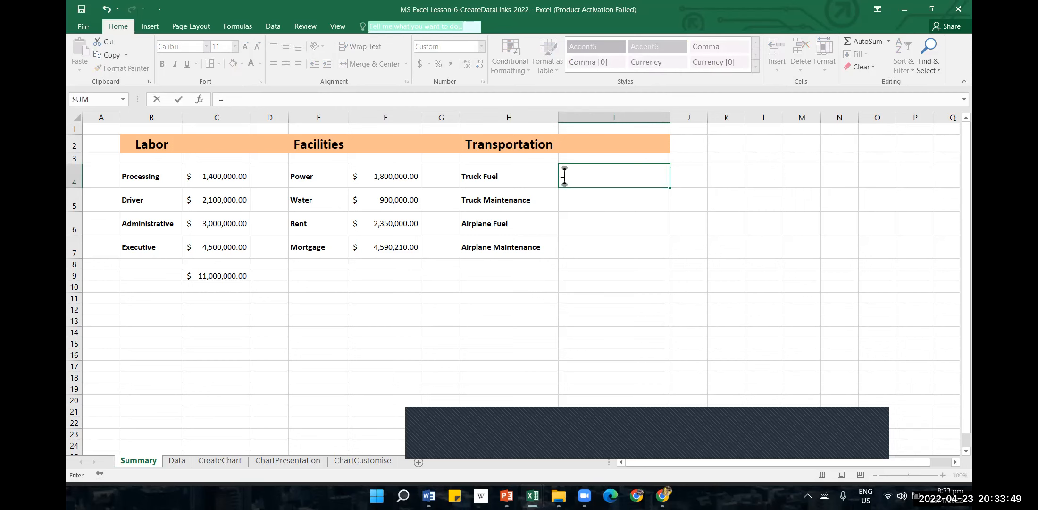
left_click(532, 496)
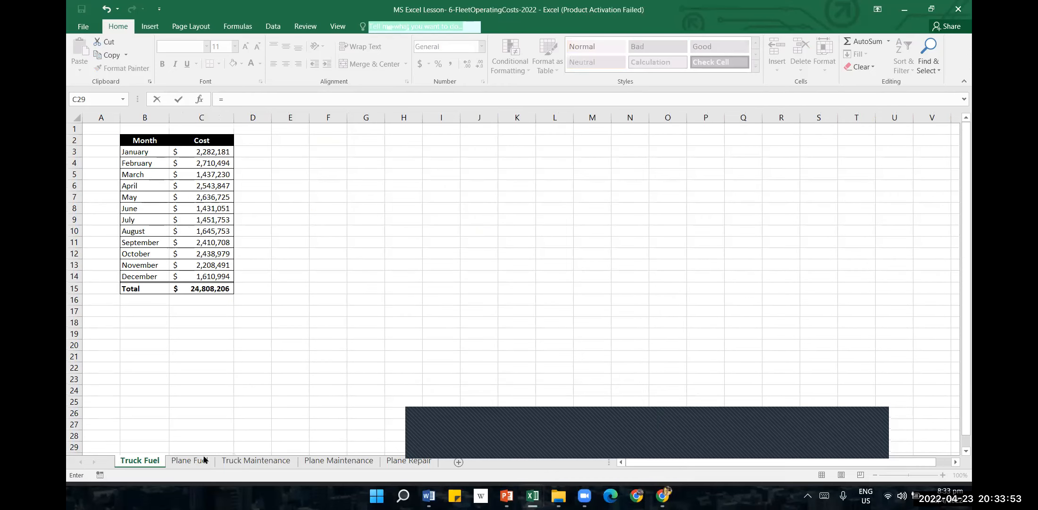
left_click(228, 291)
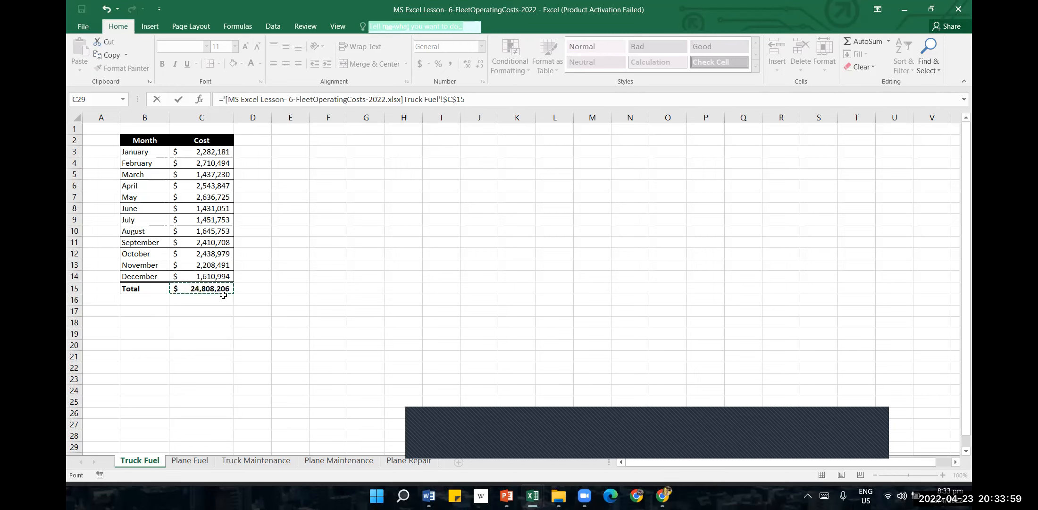
key("Return")
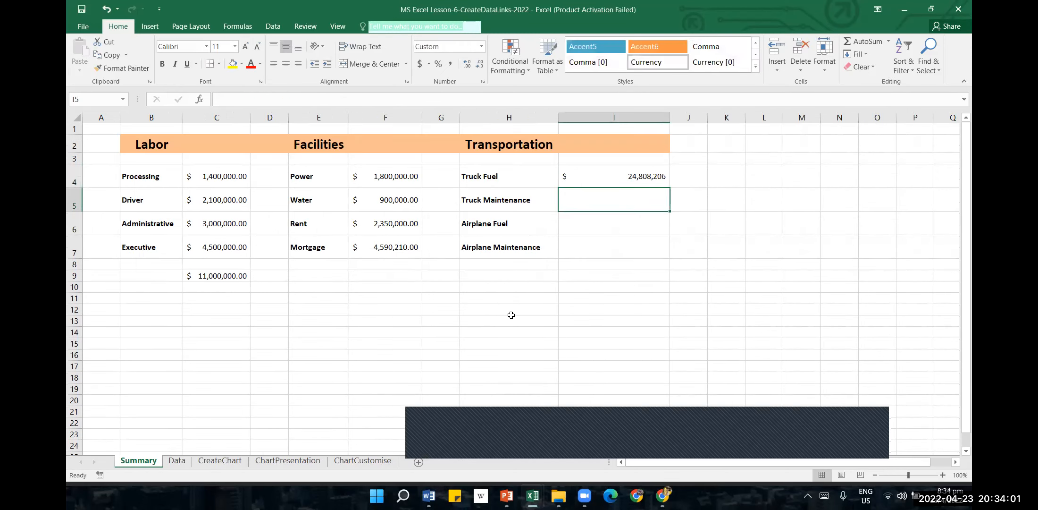
Inspect the external link formula in Summary cell I4 and compare it with its source total on the Truck Fuel sheet.
left_click(643, 182)
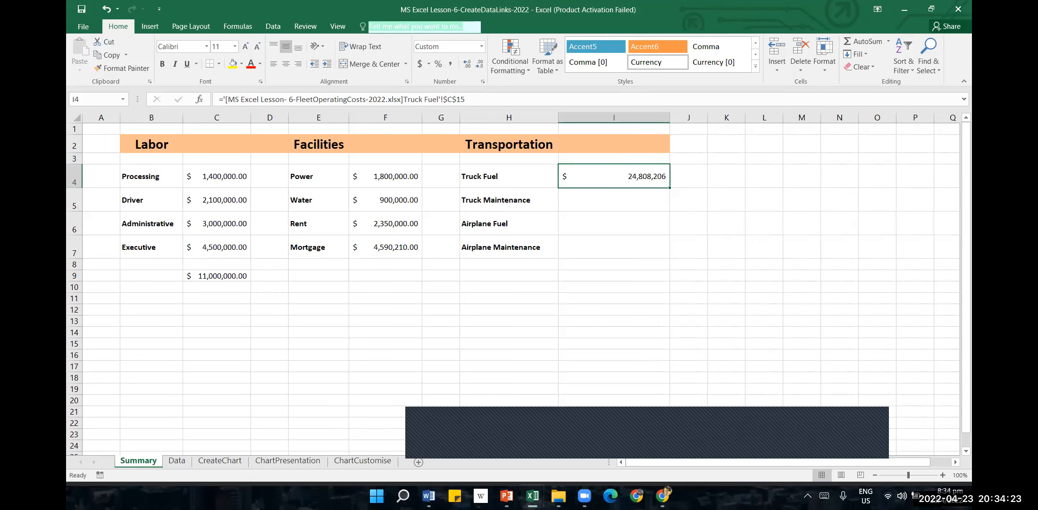
mouse_move(535, 494)
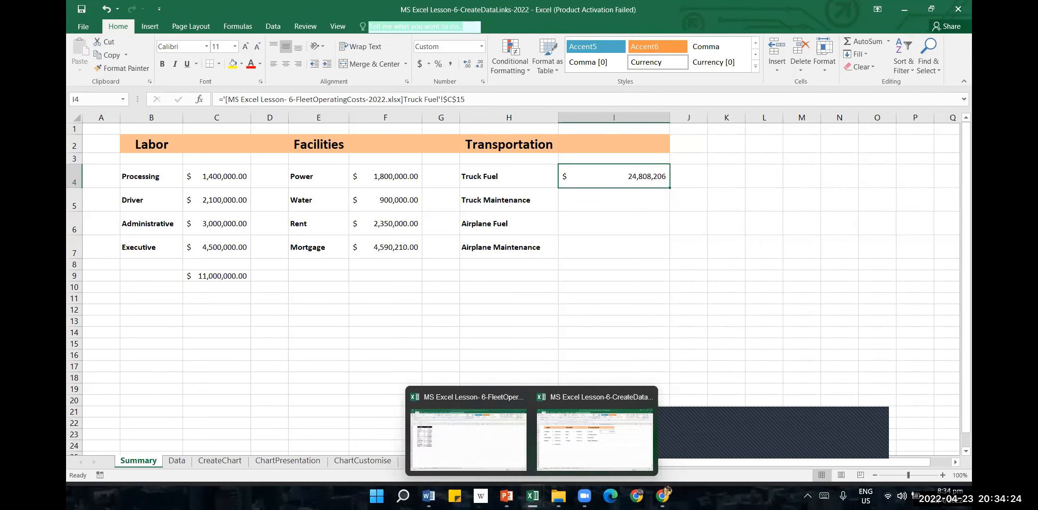
left_click(490, 441)
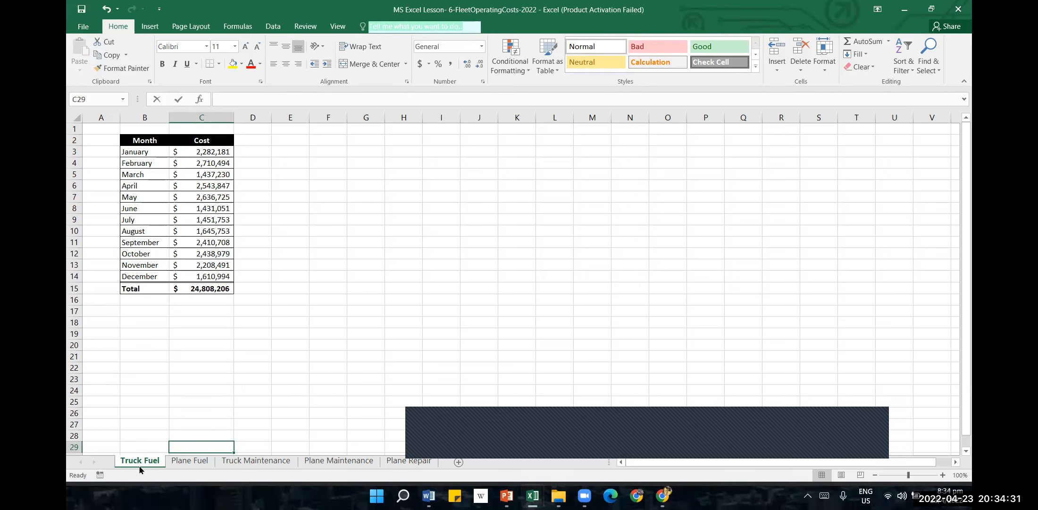
left_click(198, 291)
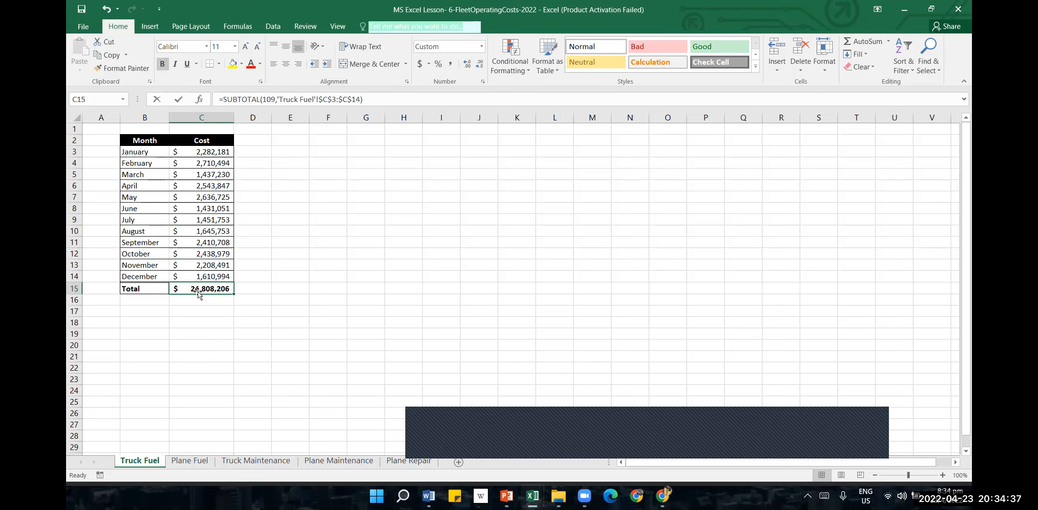
mouse_move(506, 496)
mouse_move(562, 495)
left_click(558, 436)
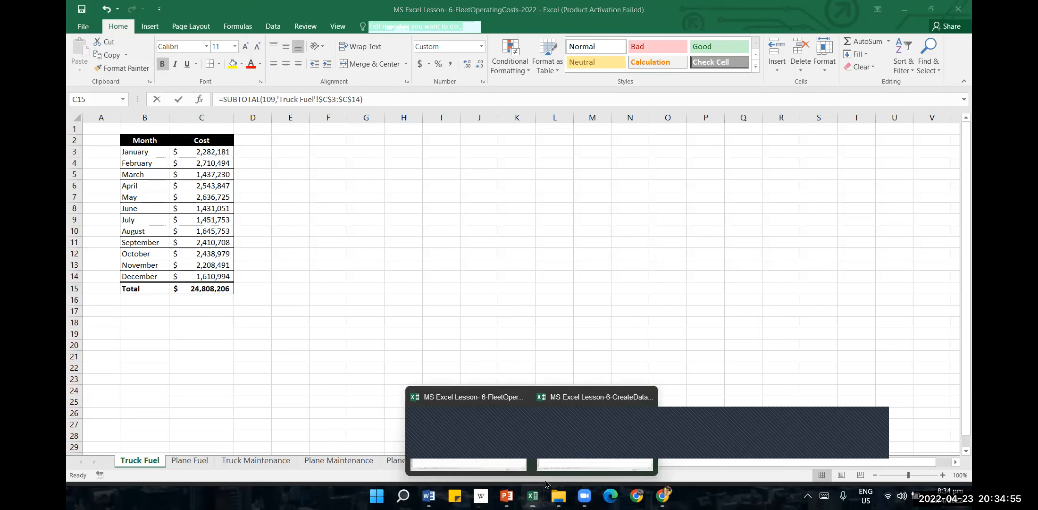
left_click(561, 448)
left_click(637, 171)
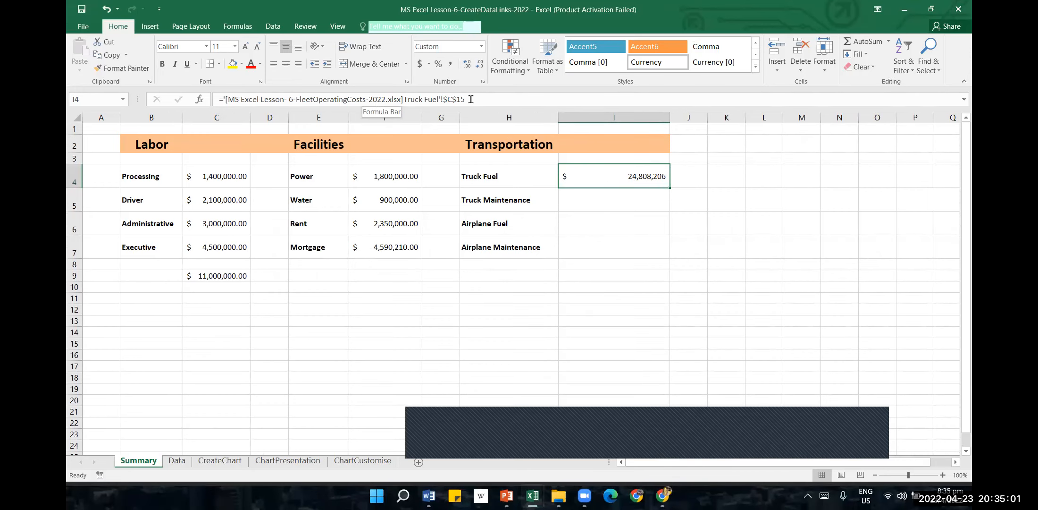
left_click(630, 206)
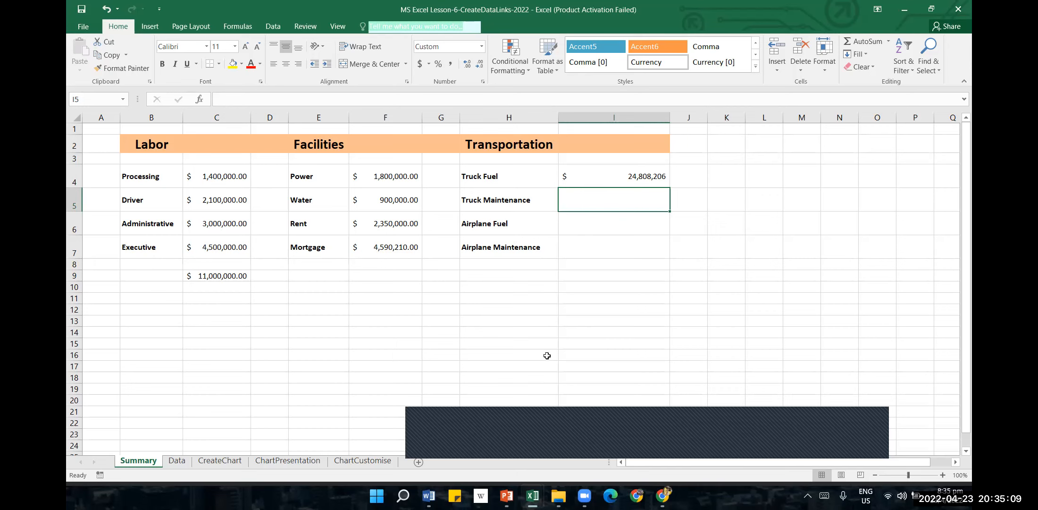
left_click(549, 432)
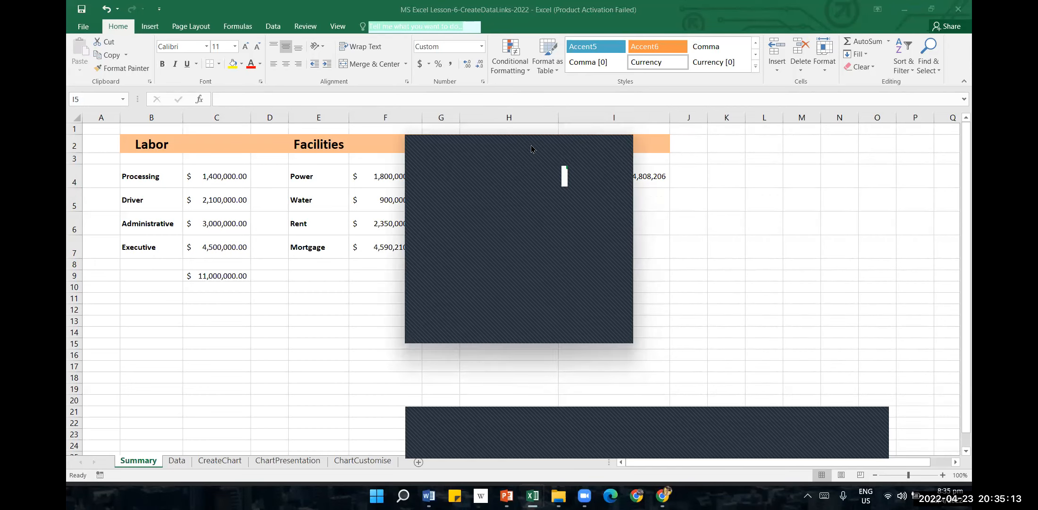
left_click_drag(531, 147, 835, 147)
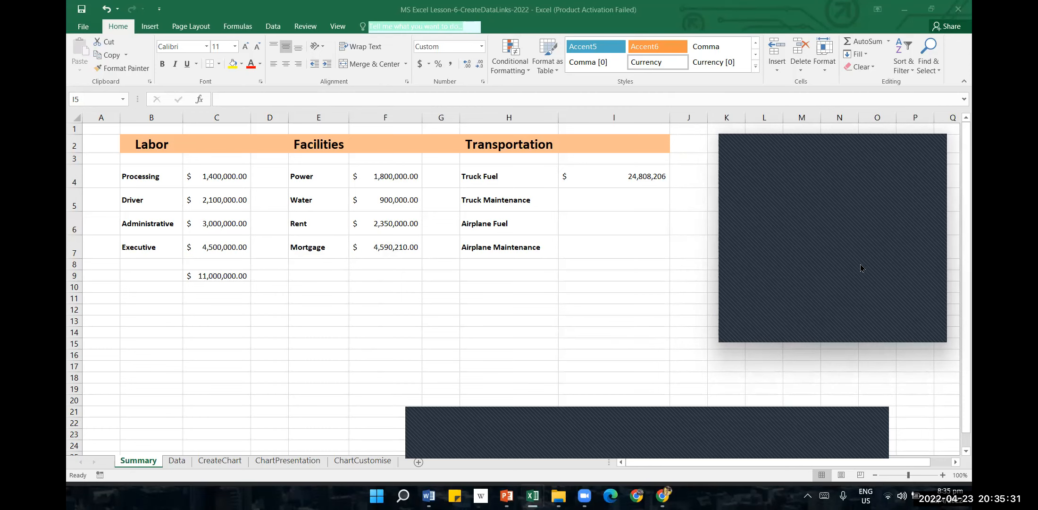
Link the Truck Maintenance cost in Summary cell I5 to the Cost total on the FleetOperatingCosts workbook's Truck Maintenance sheet.
left_click(626, 201)
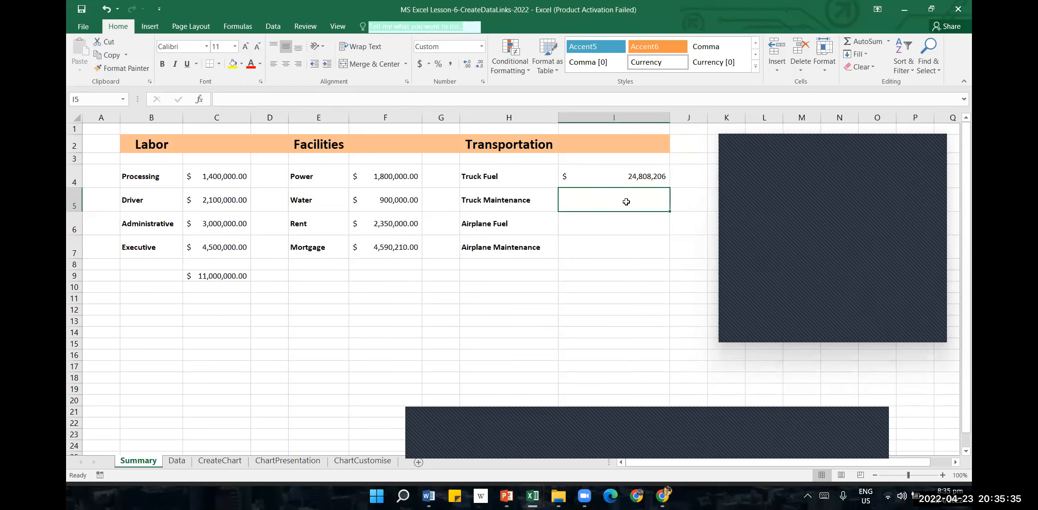
type("=")
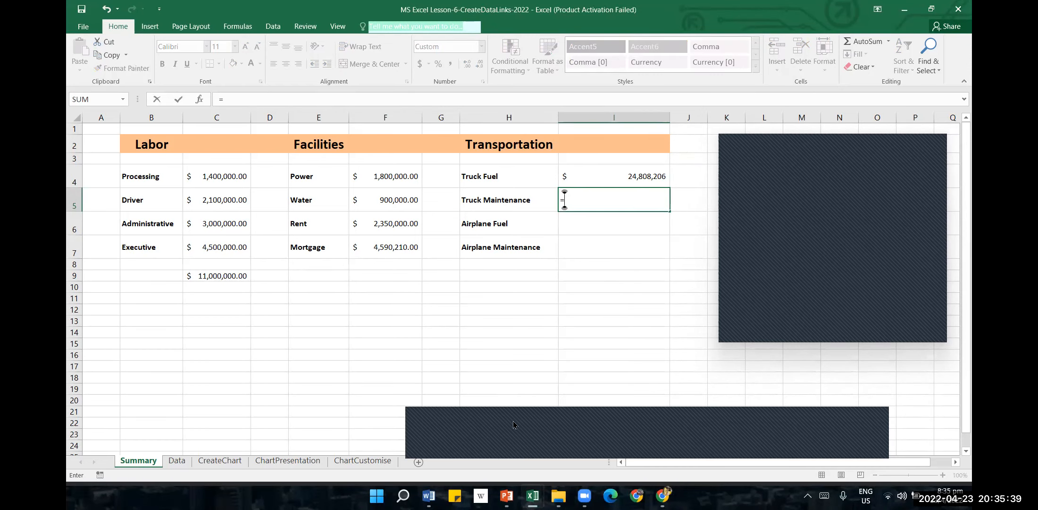
mouse_move(535, 493)
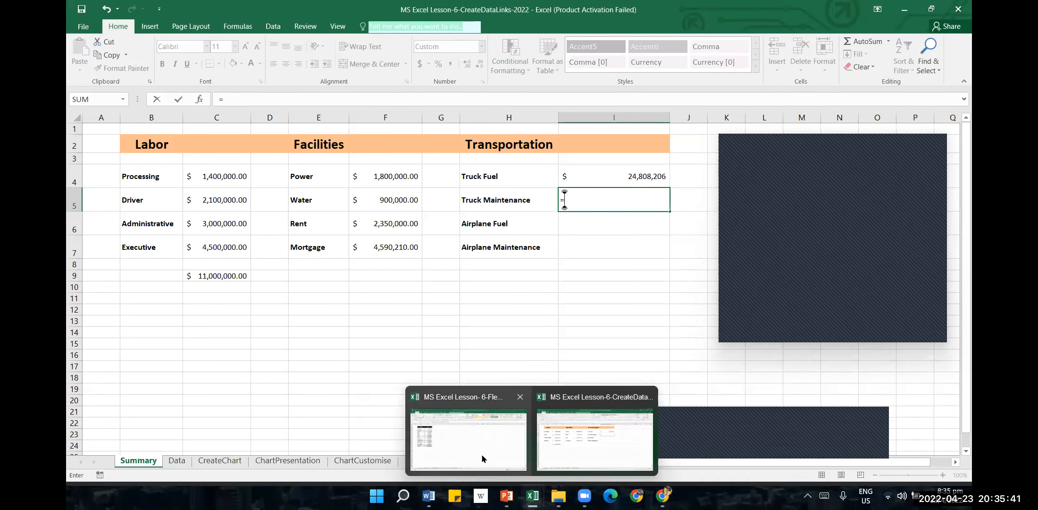
left_click(480, 446)
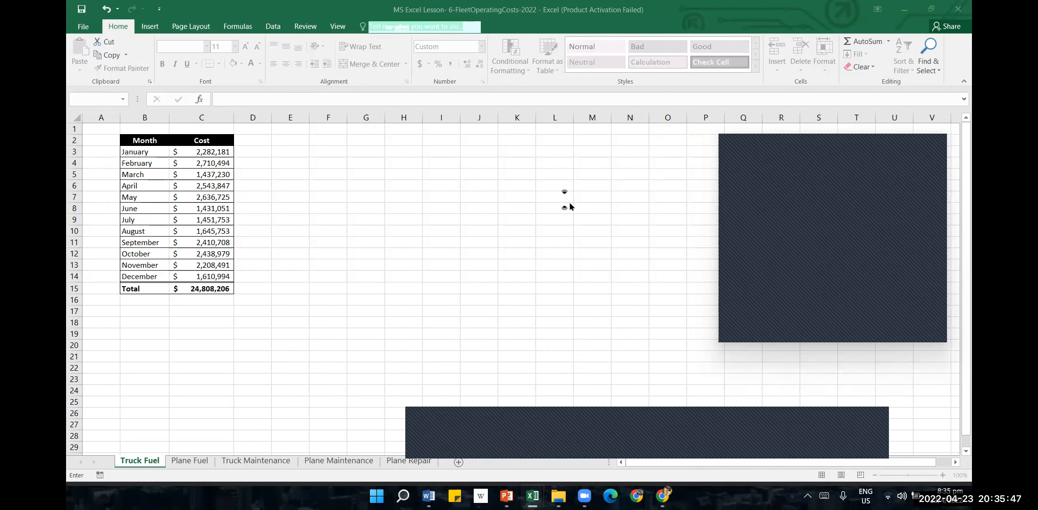
mouse_move(533, 496)
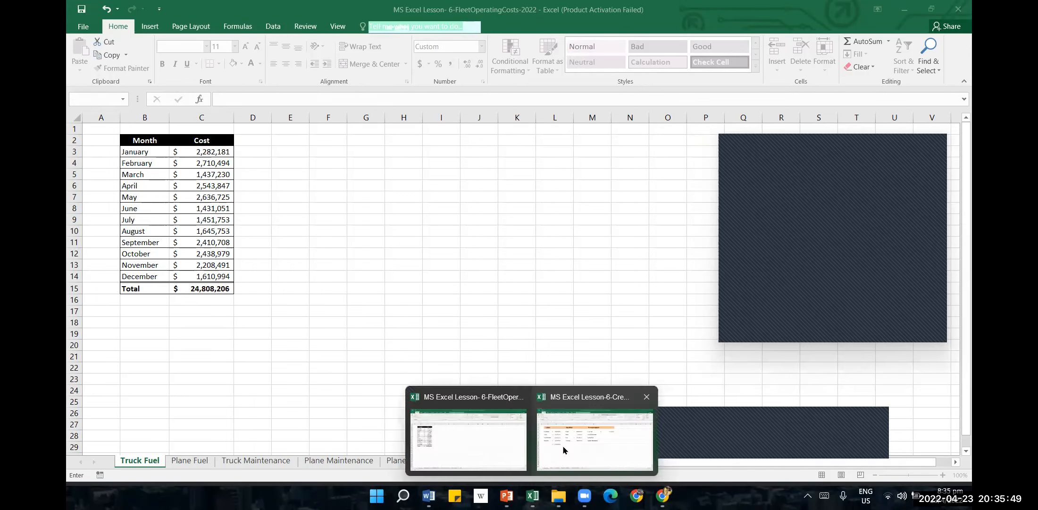
left_click(562, 445)
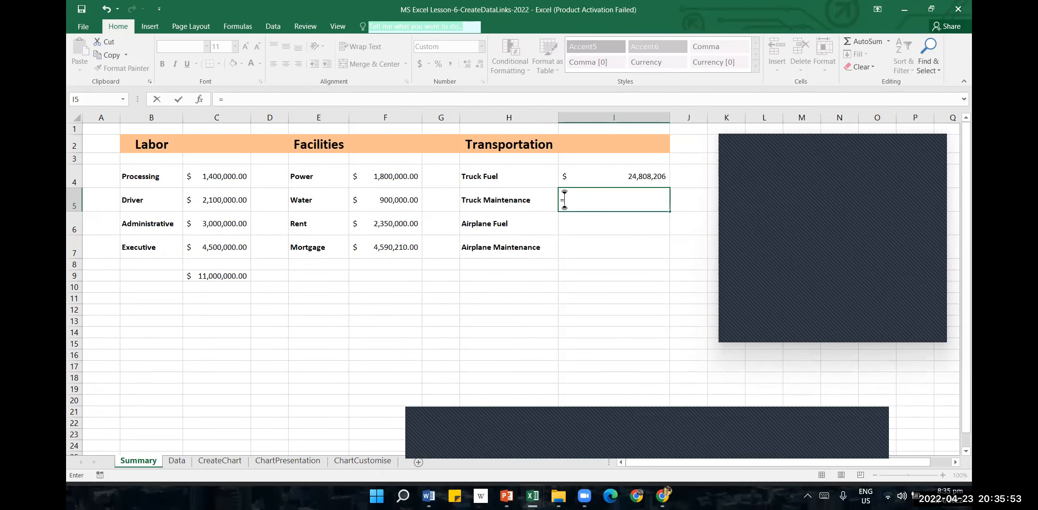
mouse_move(532, 495)
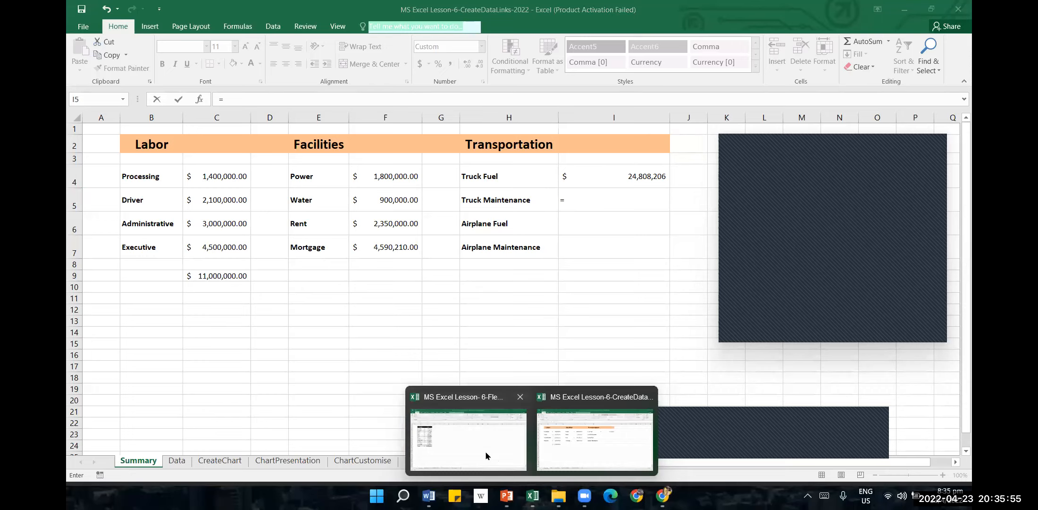
left_click(485, 451)
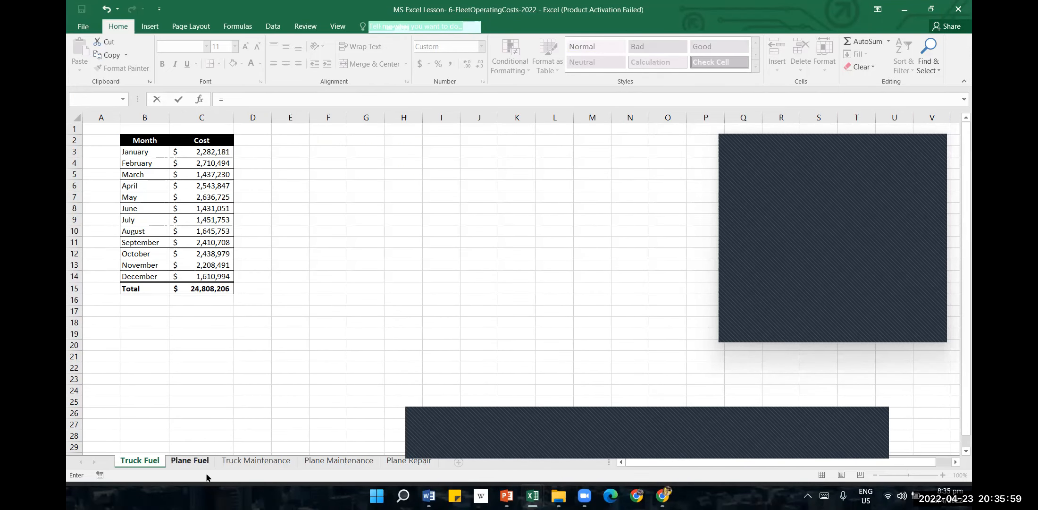
left_click(238, 465)
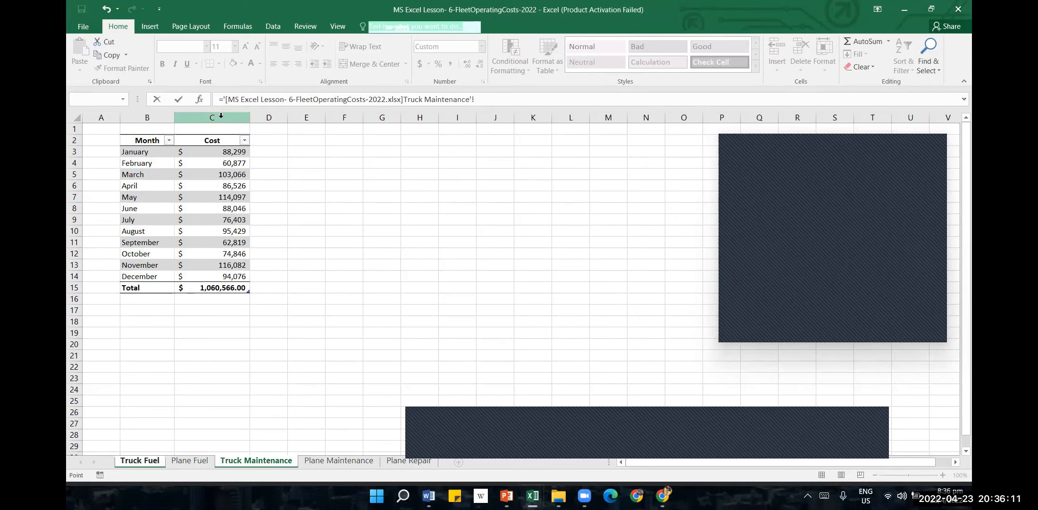
left_click(224, 290)
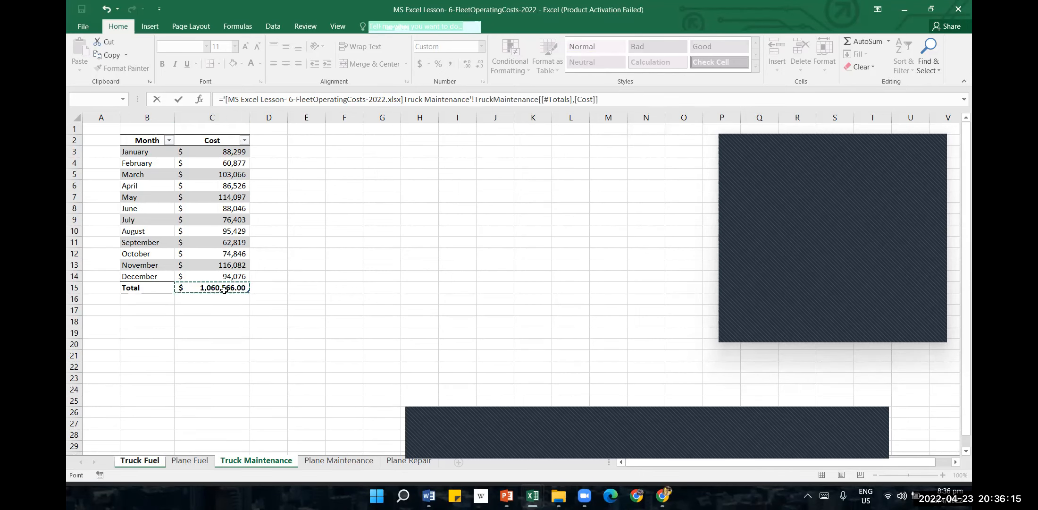
key("Return")
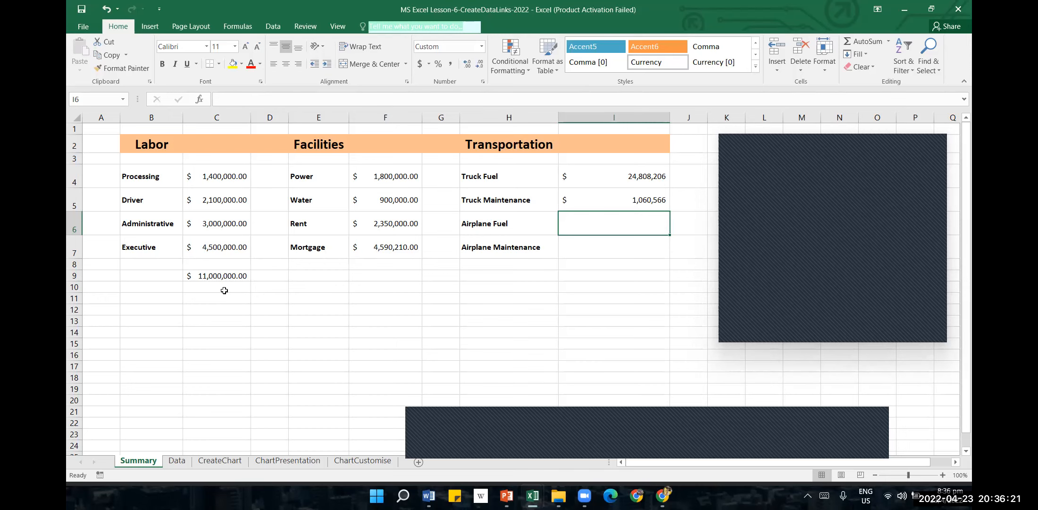
scroll(798, 259, "down", 2)
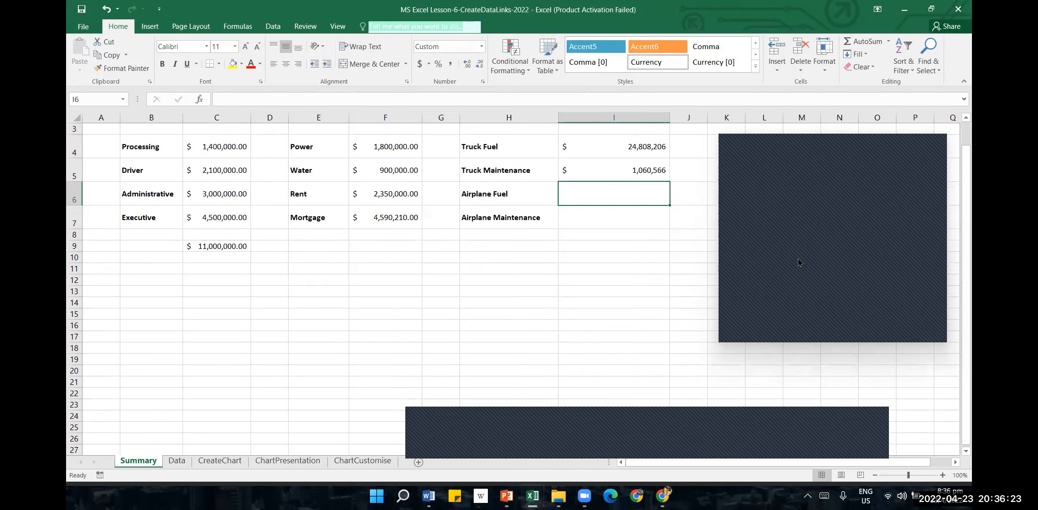
scroll(872, 270, "down", 1)
scroll(593, 283, "up", 2)
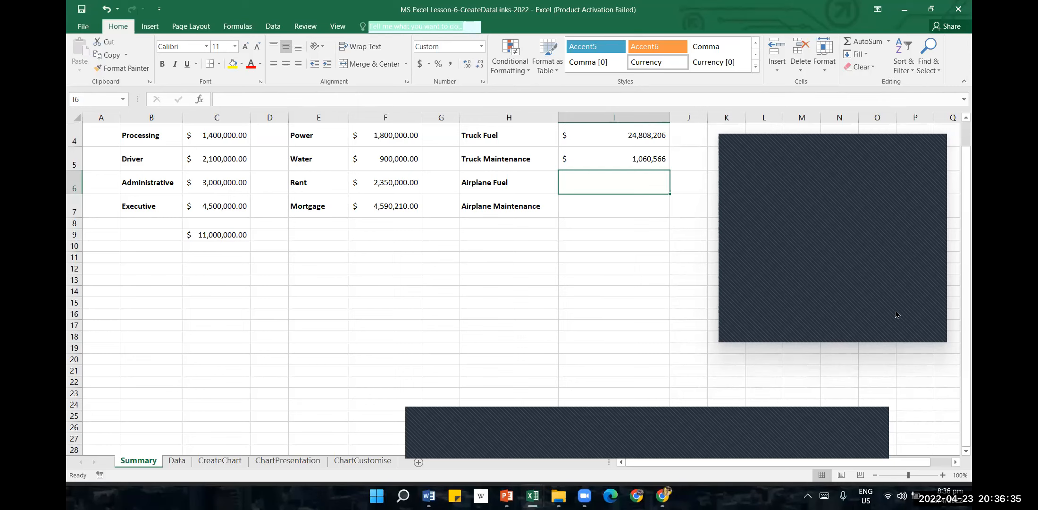
left_click(879, 264)
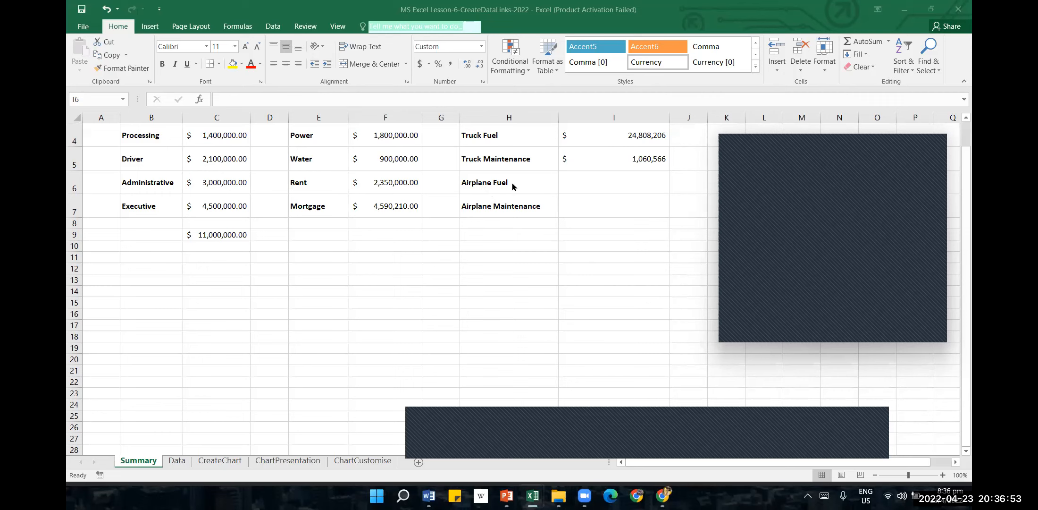
Link the Airplane Fuel cost in Summary cell I6 to the total in cell C15 of the FleetOperatingCosts workbook's Plane Maintenance sheet.
left_click(592, 186)
type("=")
left_click(533, 496)
left_click(339, 460)
left_click(226, 287)
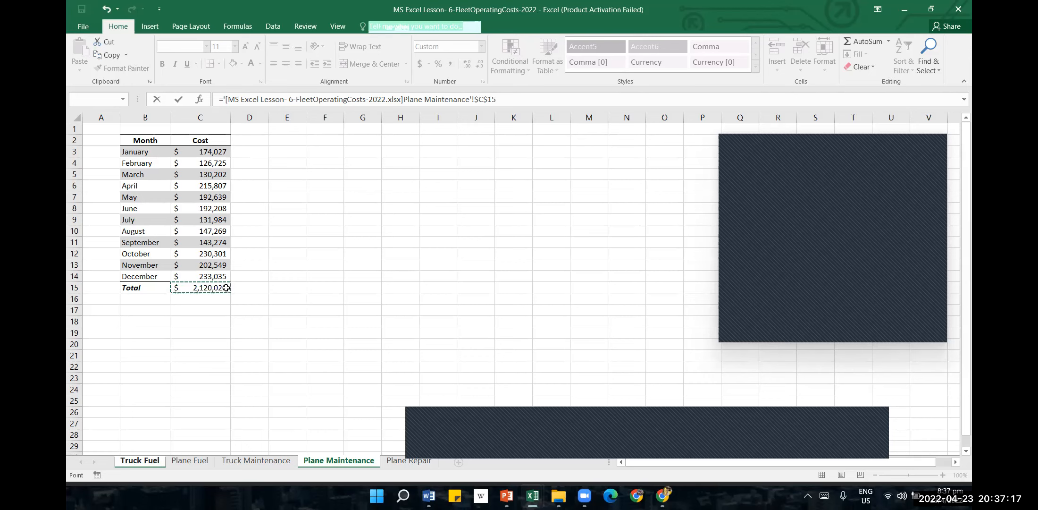
key("Return")
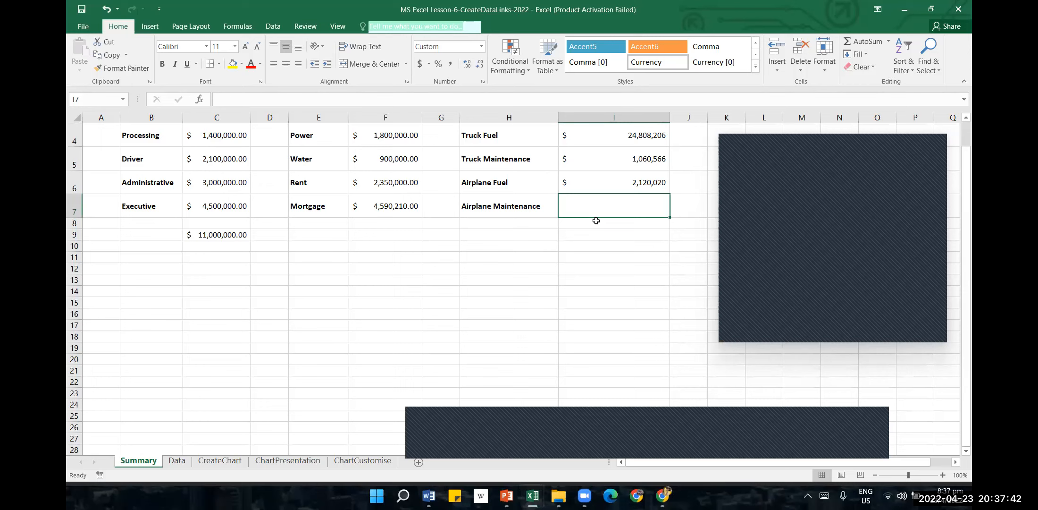
Relink the Airplane Fuel cost in Summary cell I6 to the total in cell C15 of the FleetOperatingCosts workbook's Plane Fuel sheet.
type("=")
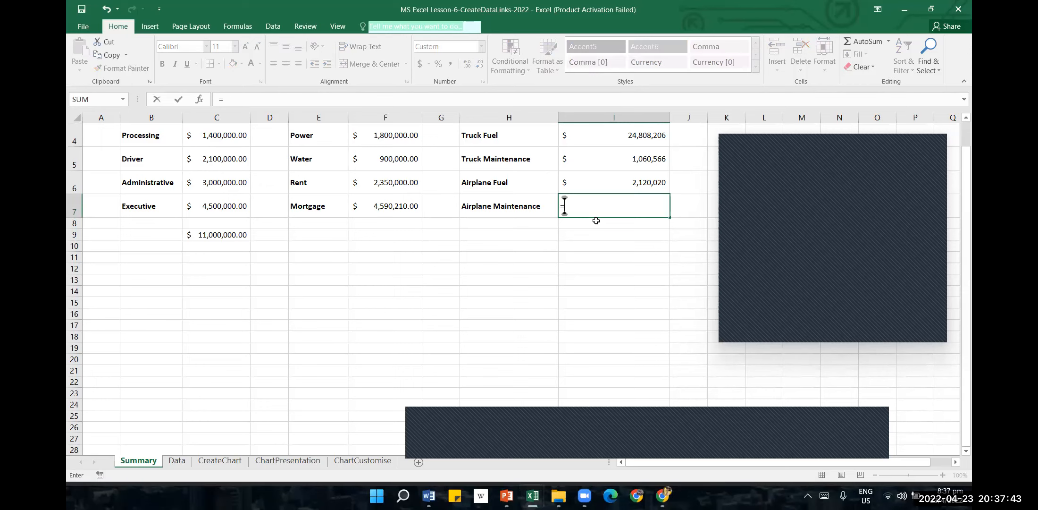
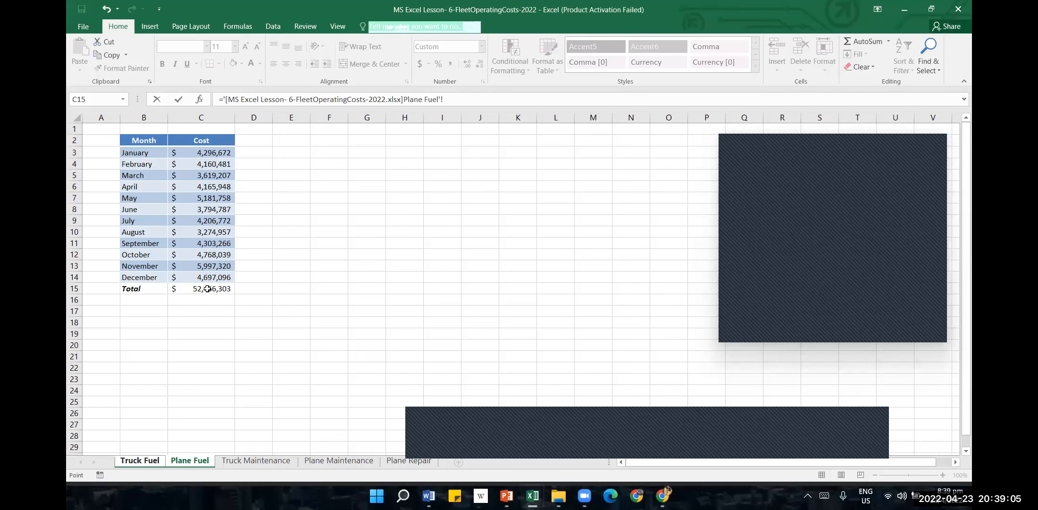
key("Return")
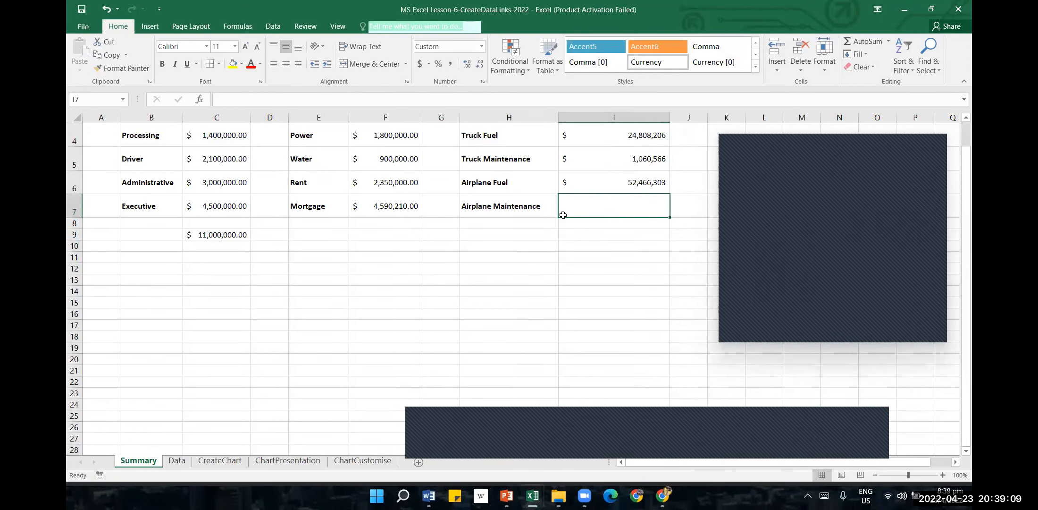
Link the Airplane Maintenance cost in Summary cell I7 to the total in cell C15 of the FleetOperatingCosts workbook's Plane Maintenance sheet.
type("=")
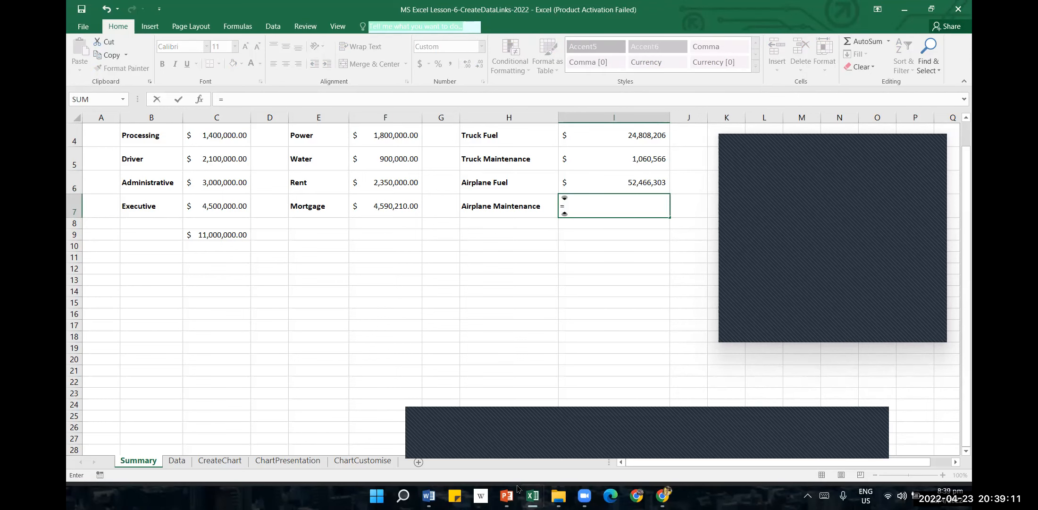
mouse_move(533, 495)
left_click(469, 457)
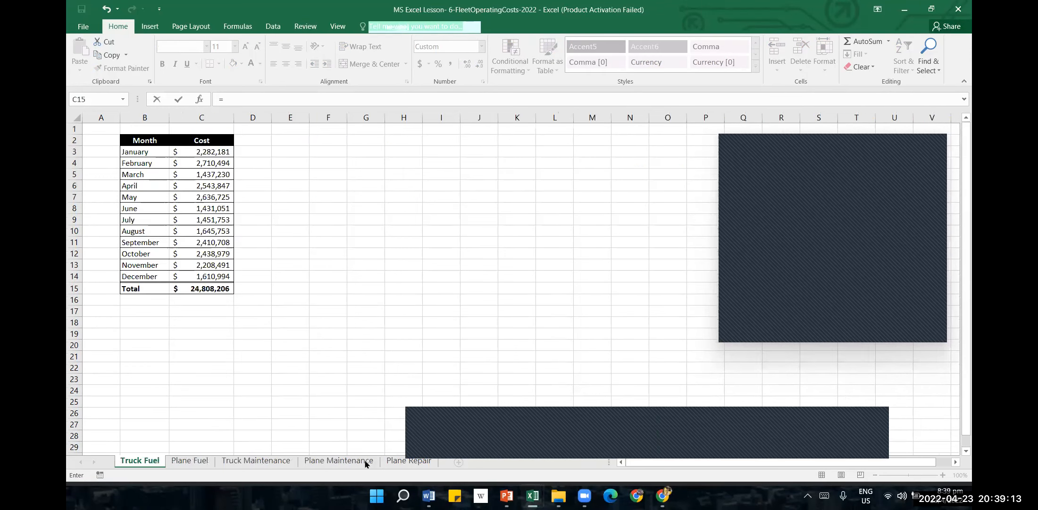
left_click(358, 464)
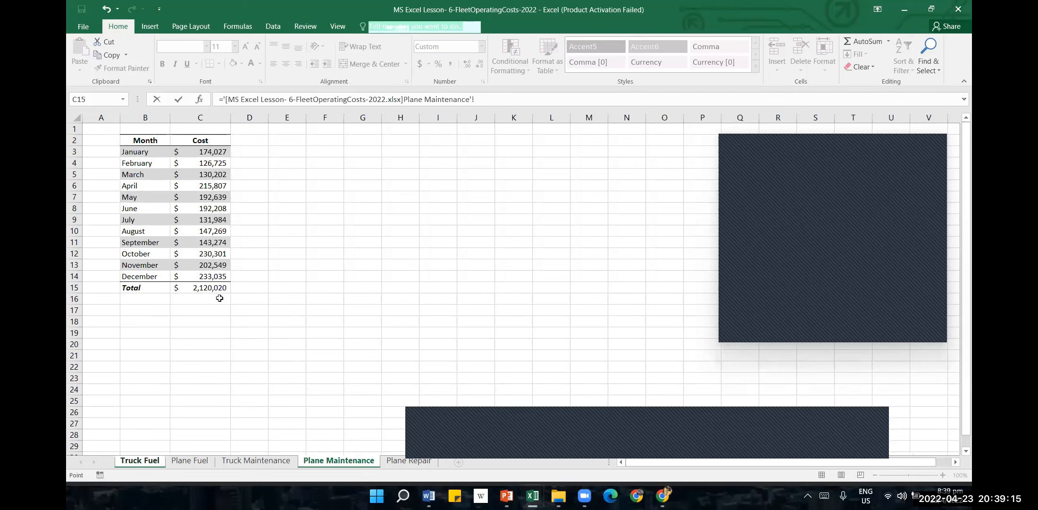
left_click(210, 286)
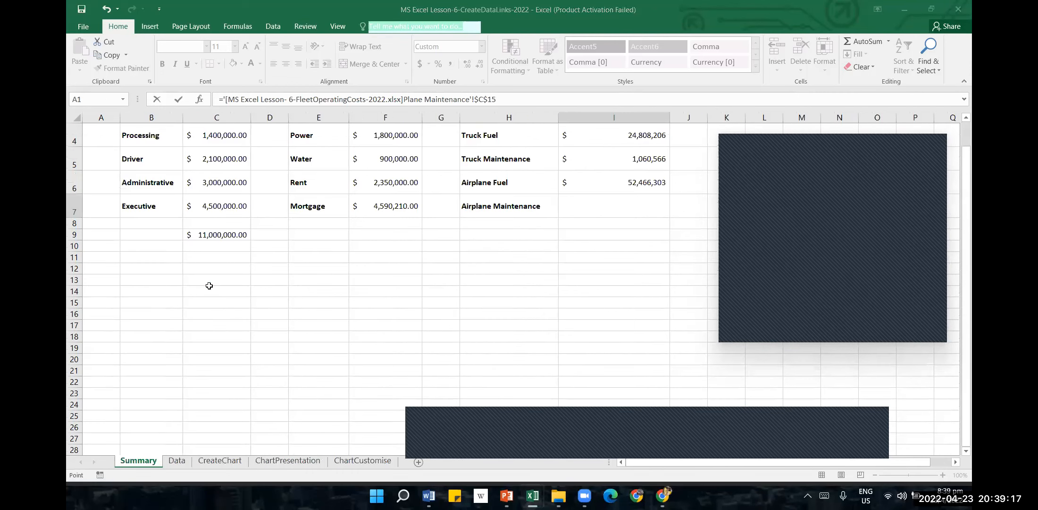
key("Return")
left_click(632, 316)
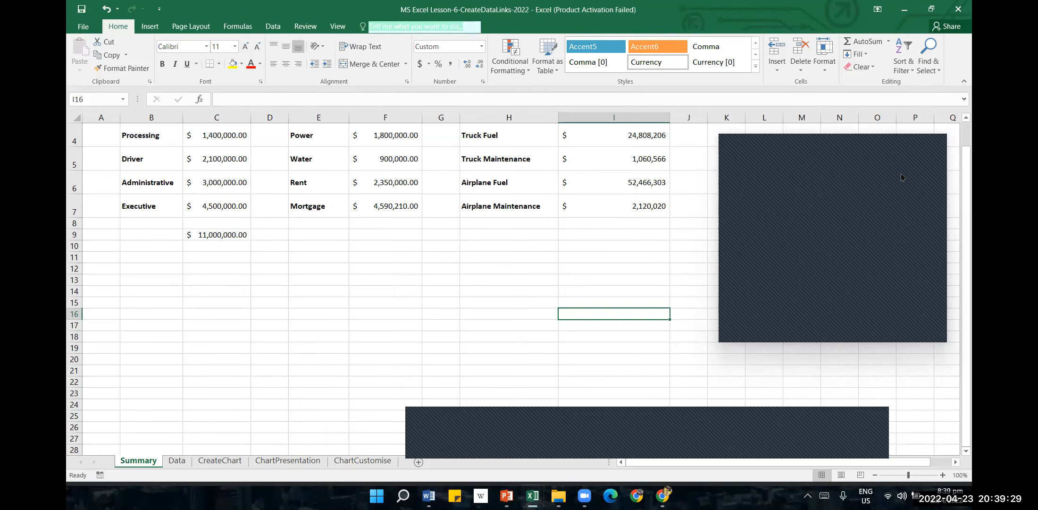
left_click(875, 175)
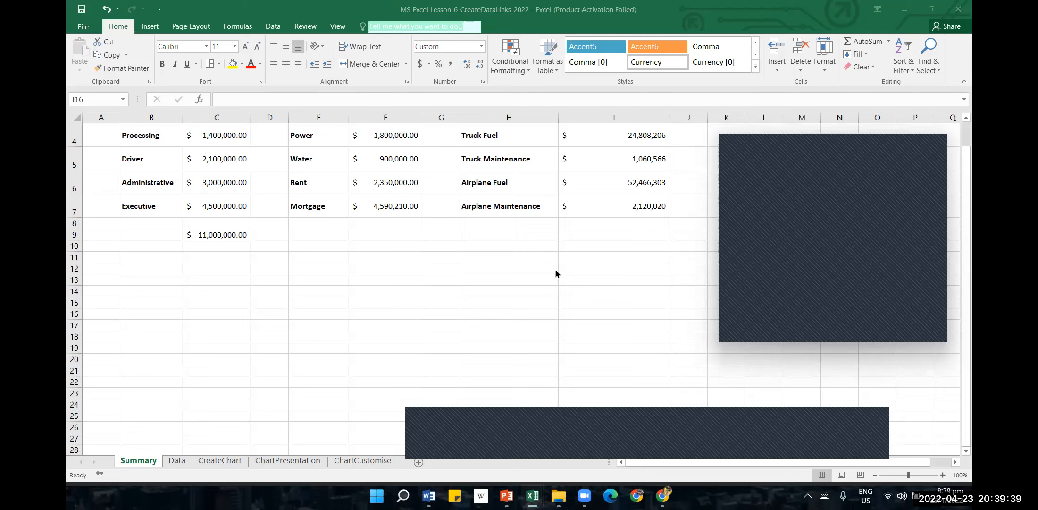
left_click(528, 282)
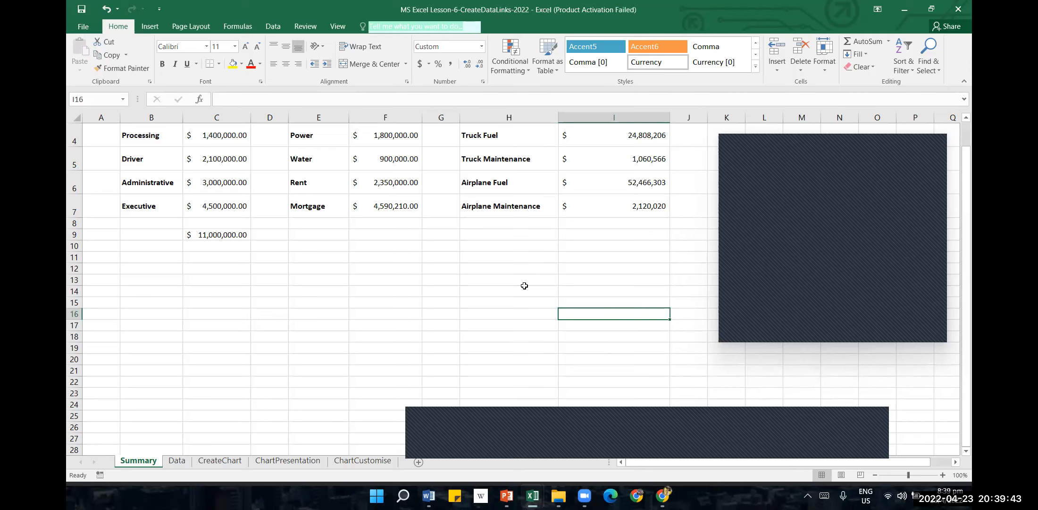
Insert a 2-D clustered column chart from the Year and Volume table in A2:B9 on the CreateChart sheet.
left_click(223, 461)
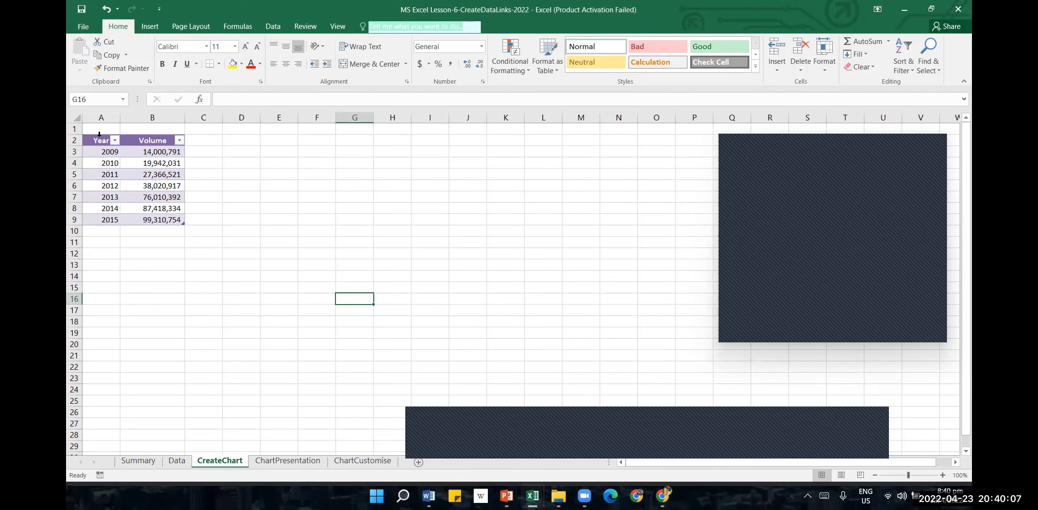
left_click_drag(97, 138, 142, 215)
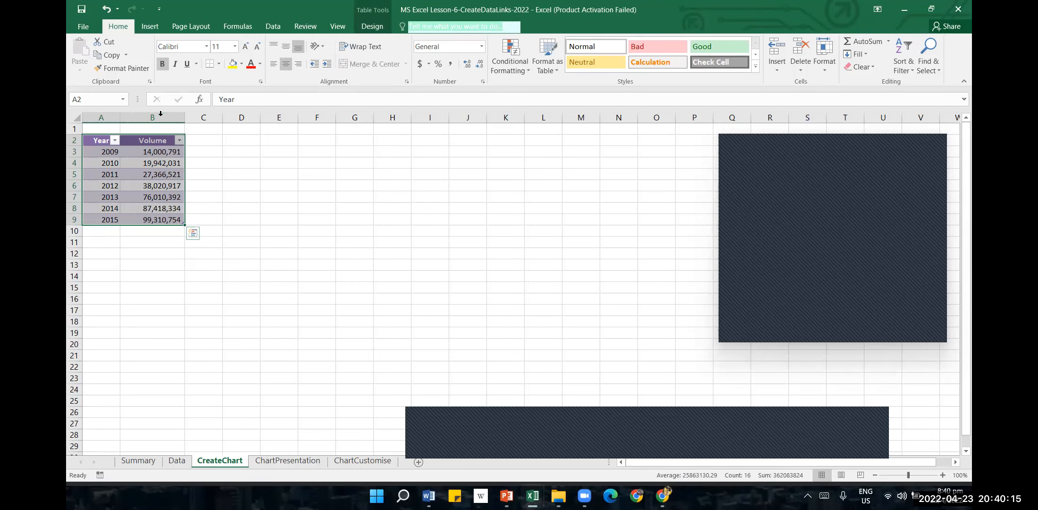
left_click(153, 31)
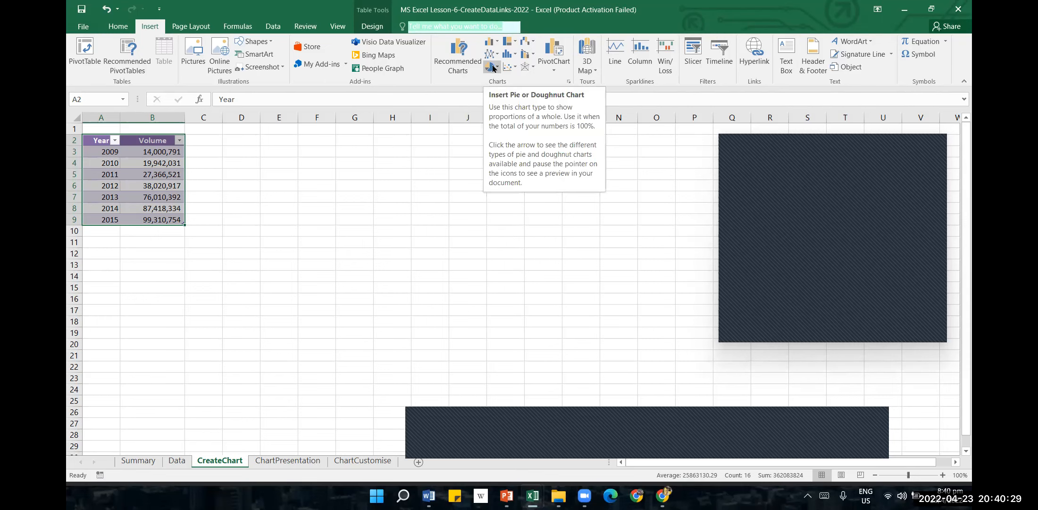
left_click(499, 42)
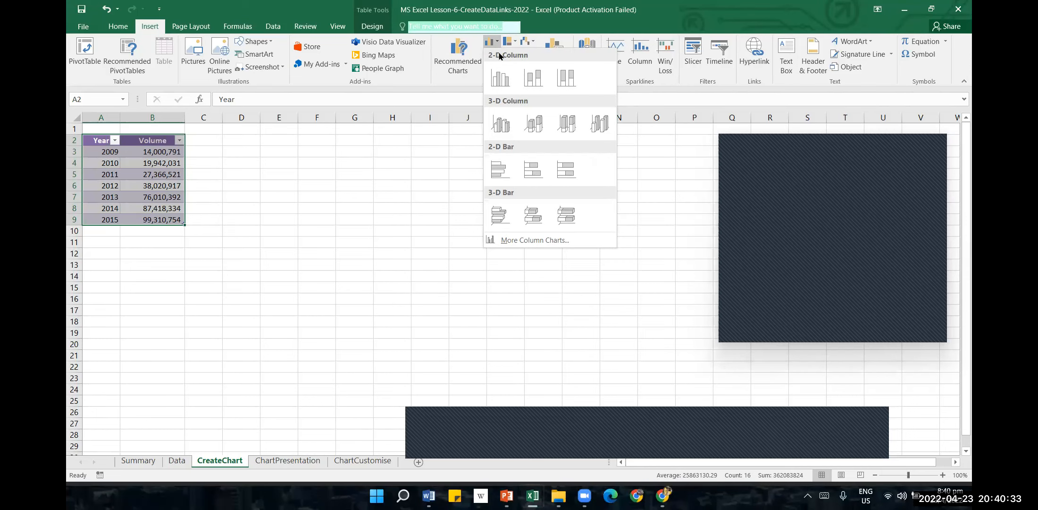
left_click(501, 80)
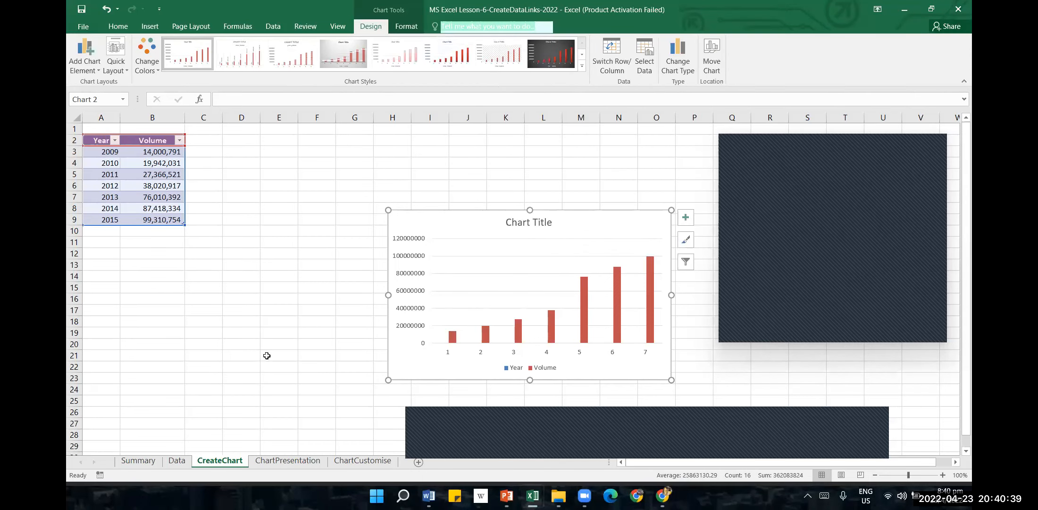
left_click(278, 342)
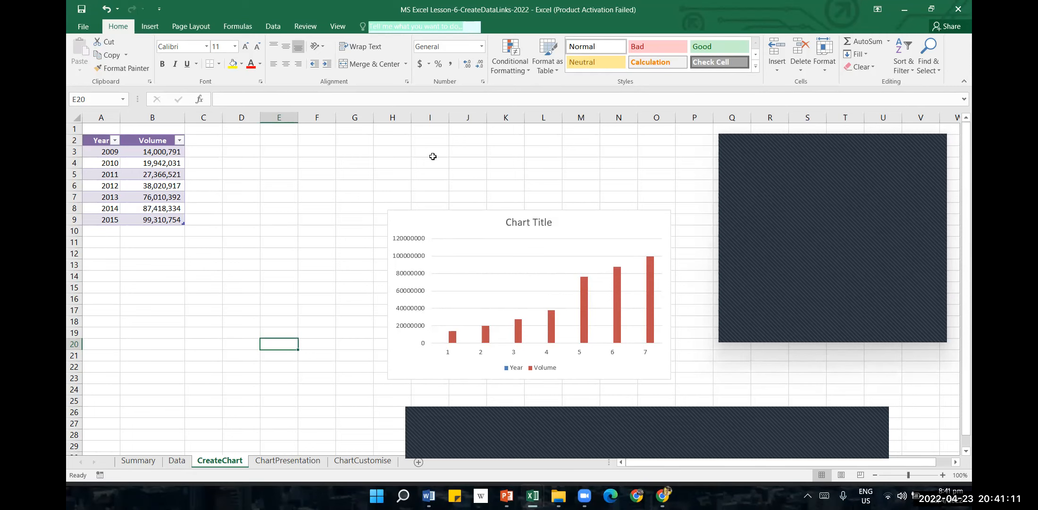
Undo the inserted column chart and open the recommended charts for the Year and Volume table in A2:B9.
left_click(106, 9)
left_click_drag(100, 141, 167, 216)
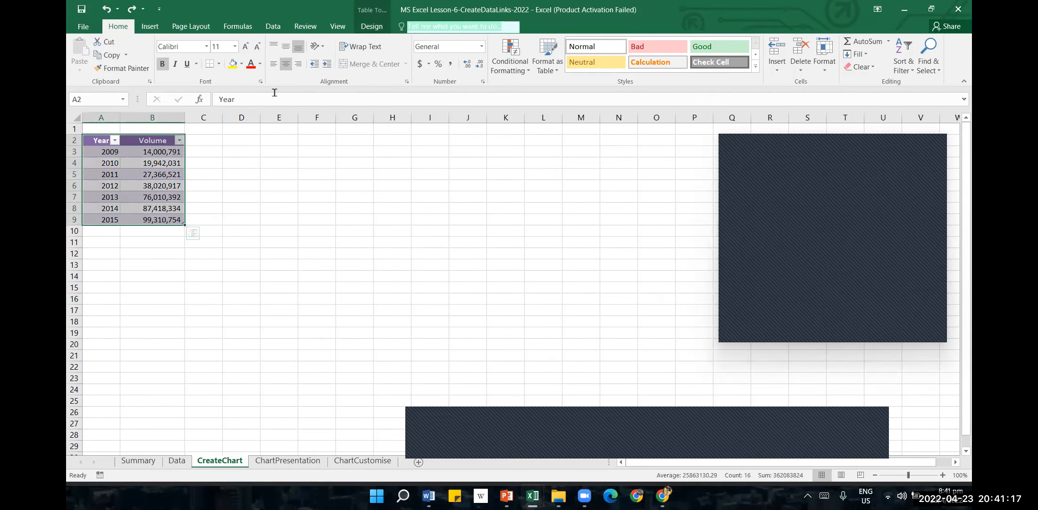
left_click(150, 27)
left_click(463, 57)
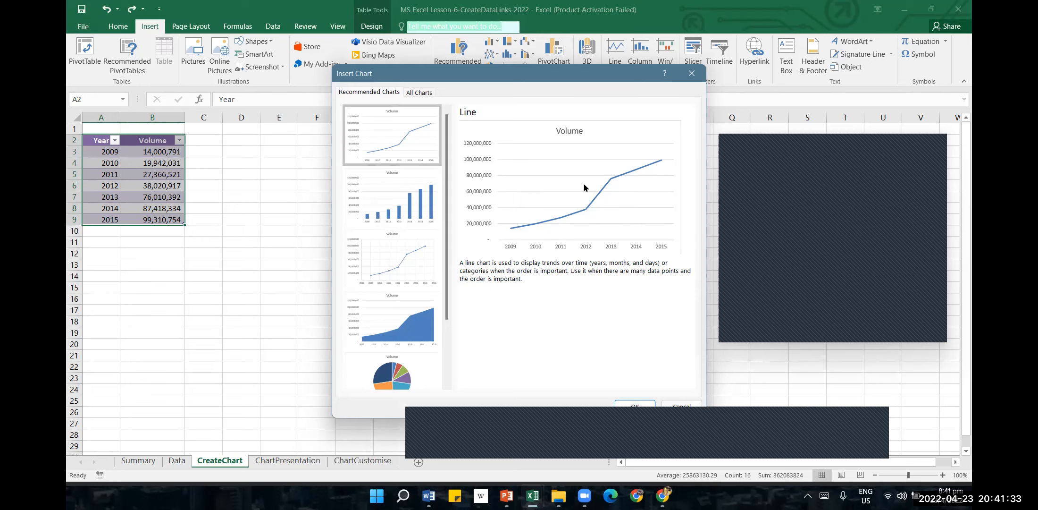
Preview the recommended Clustered Column, Scatter, Stacked Area, Pie and Pareto charts for the yearly volumes.
left_click(395, 203)
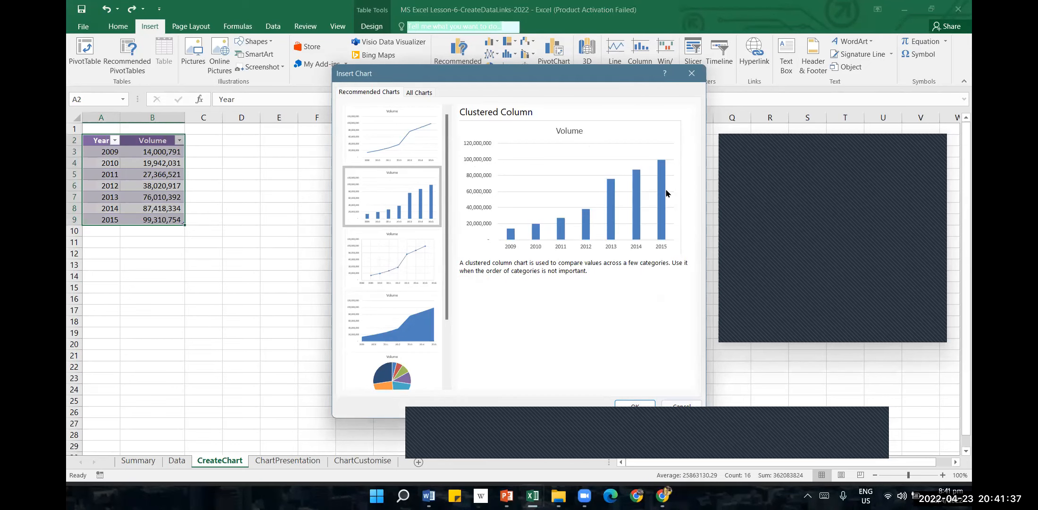
left_click(419, 260)
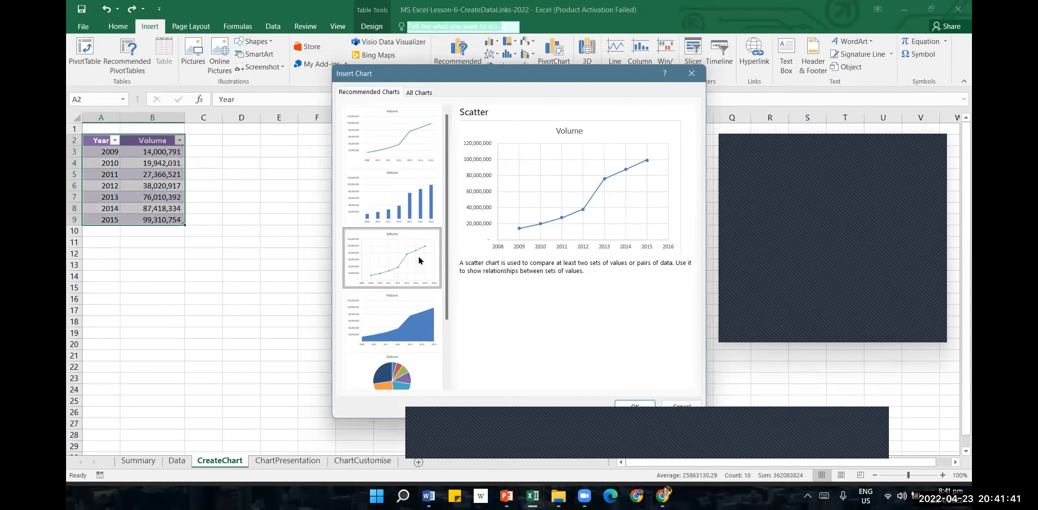
left_click(420, 317)
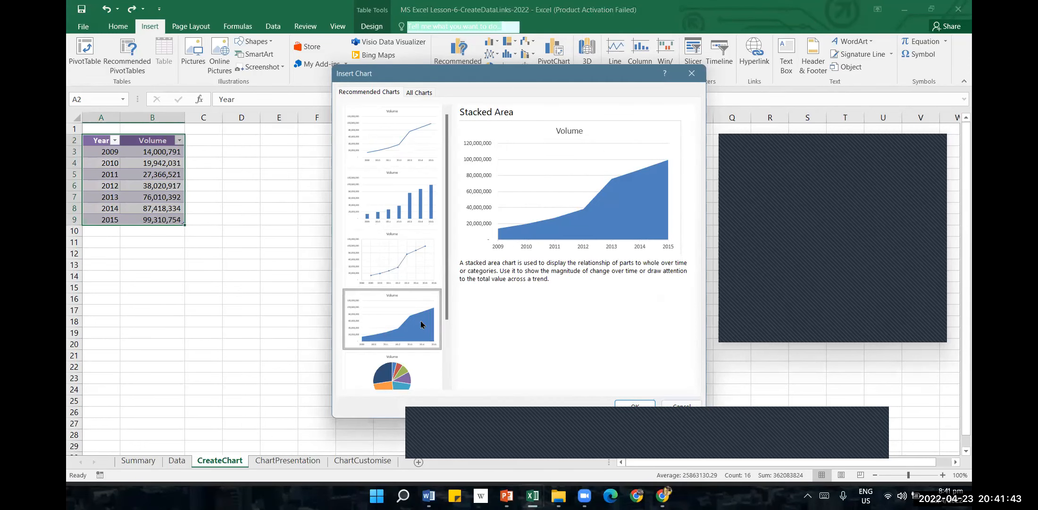
scroll(420, 320, "down", 1)
left_click(405, 330)
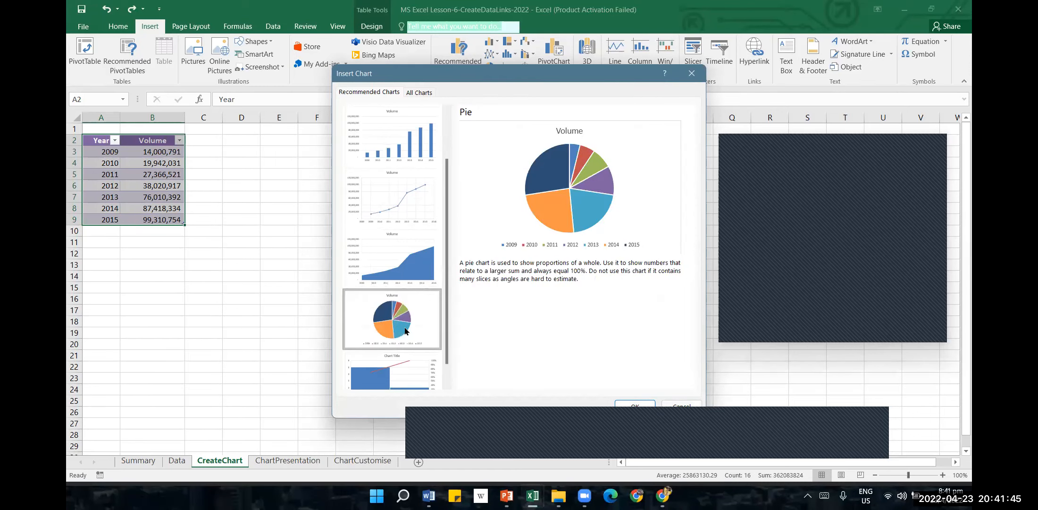
scroll(405, 331, "down", 1)
left_click(406, 354)
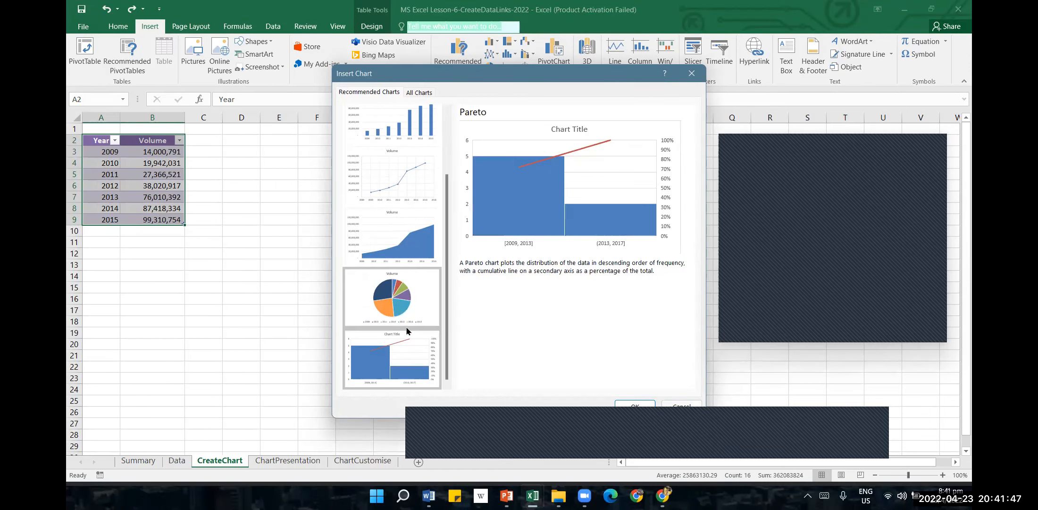
left_click(417, 315)
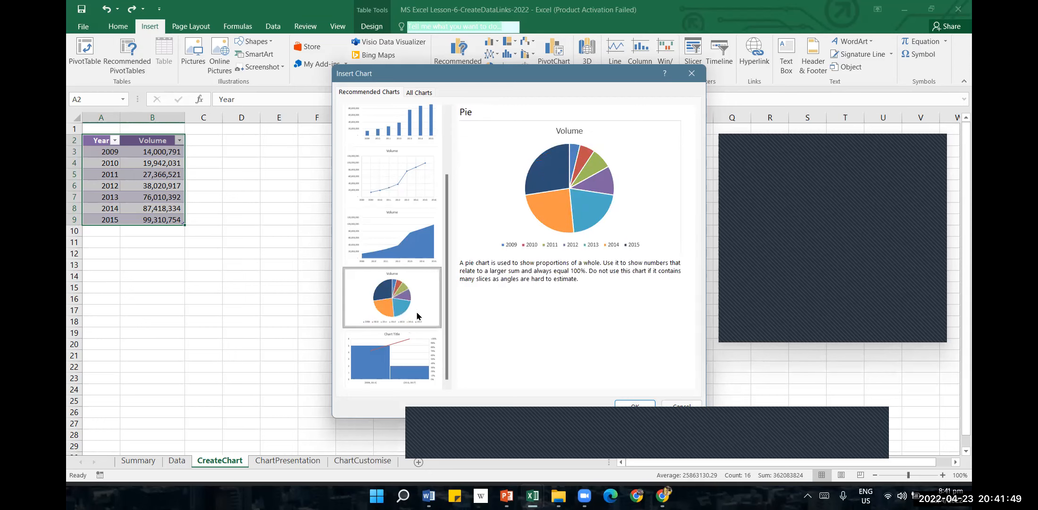
scroll(413, 255, "up", 2)
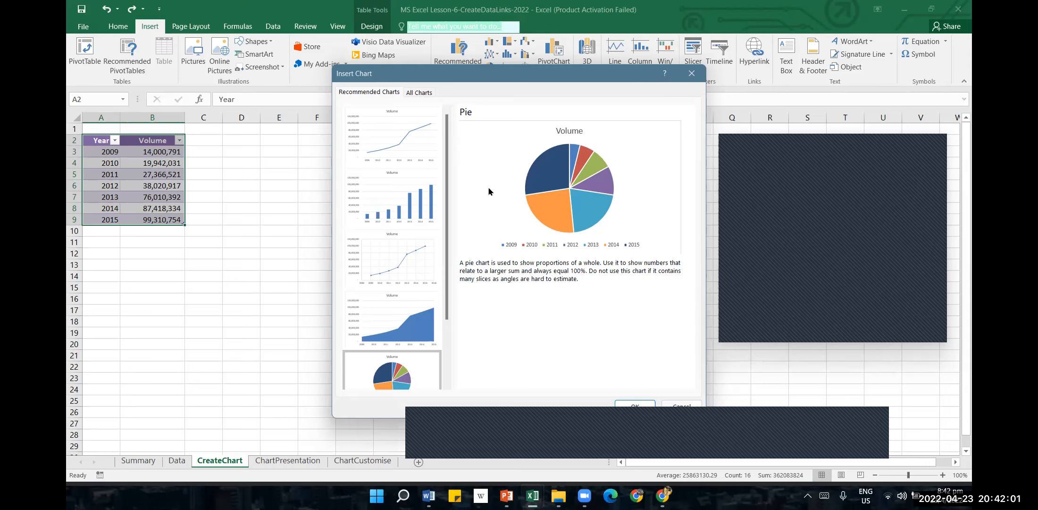
Insert the recommended Clustered Column chart of Volume by year and undo the insertion.
left_click(419, 217)
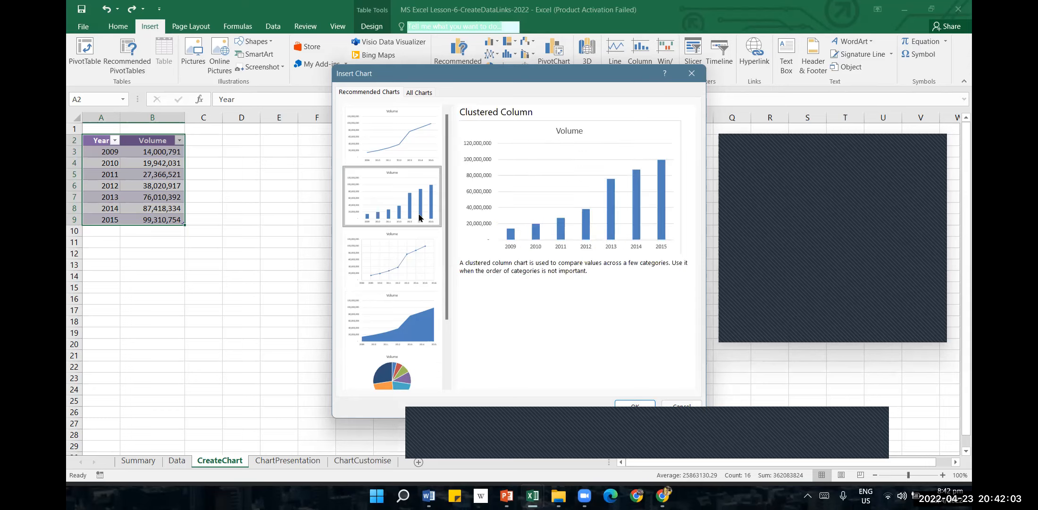
left_click(637, 405)
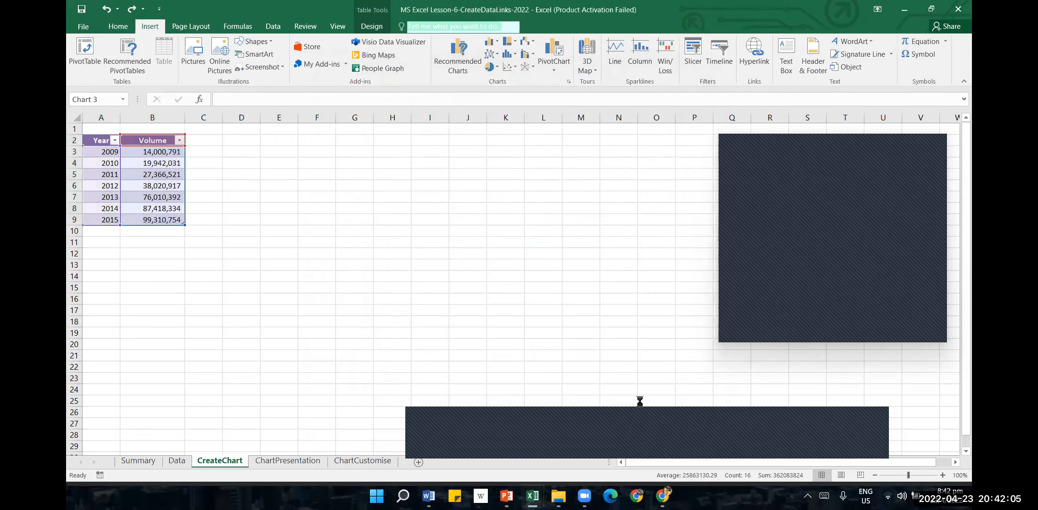
left_click(563, 144)
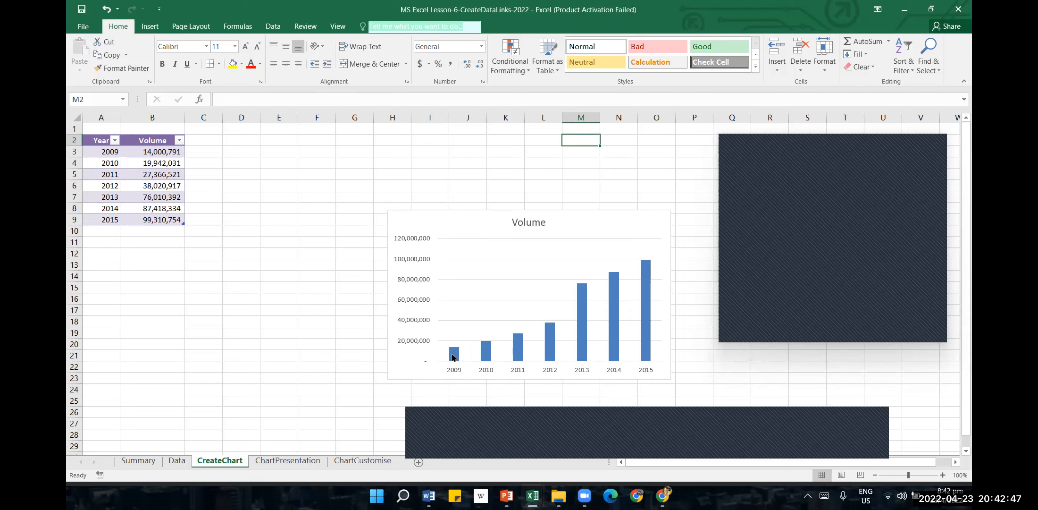
left_click(107, 11)
Try a Clustered Column chart from A2:B9 through Quick Analysis, inspect its columns and year labels, and undo the insertion.
left_click_drag(101, 141, 158, 222)
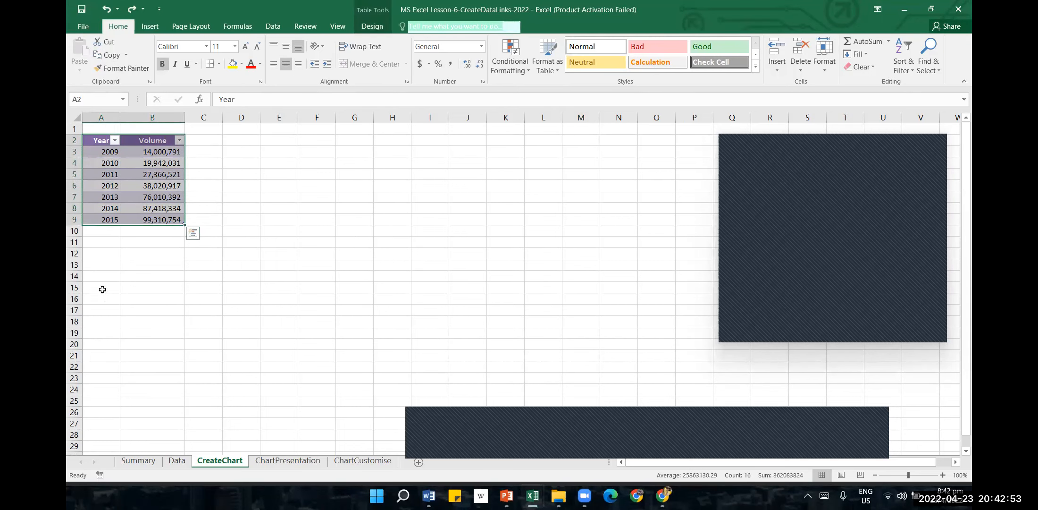
left_click(193, 233)
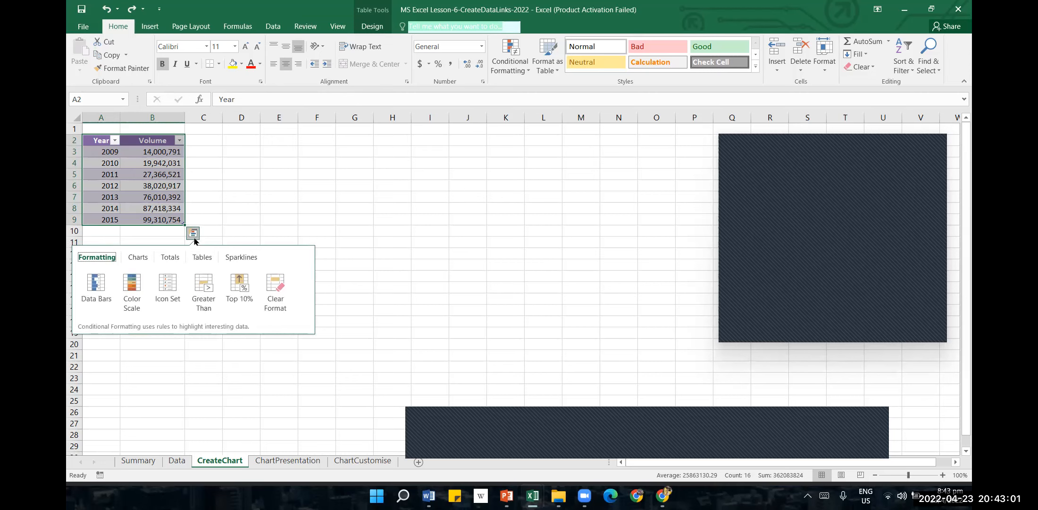
left_click(138, 261)
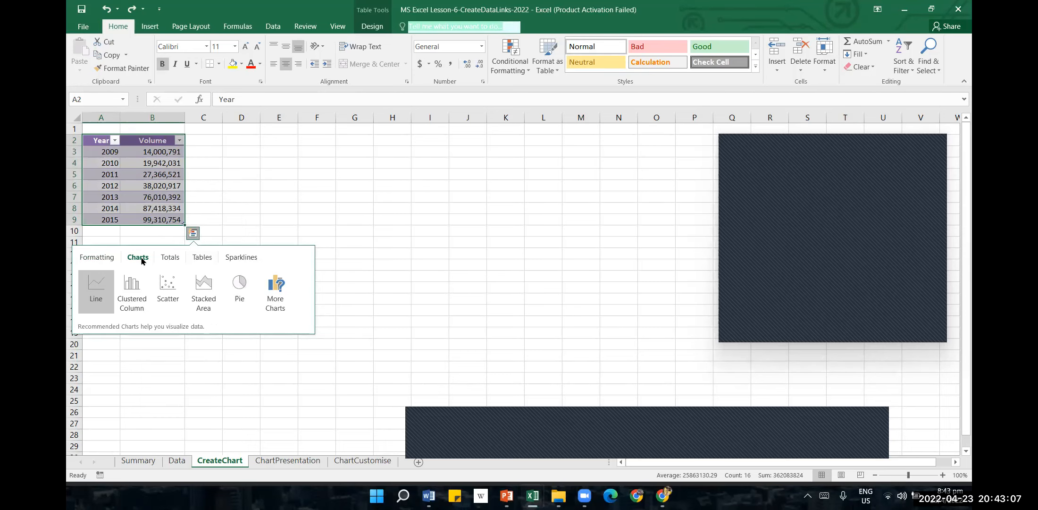
mouse_move(95, 297)
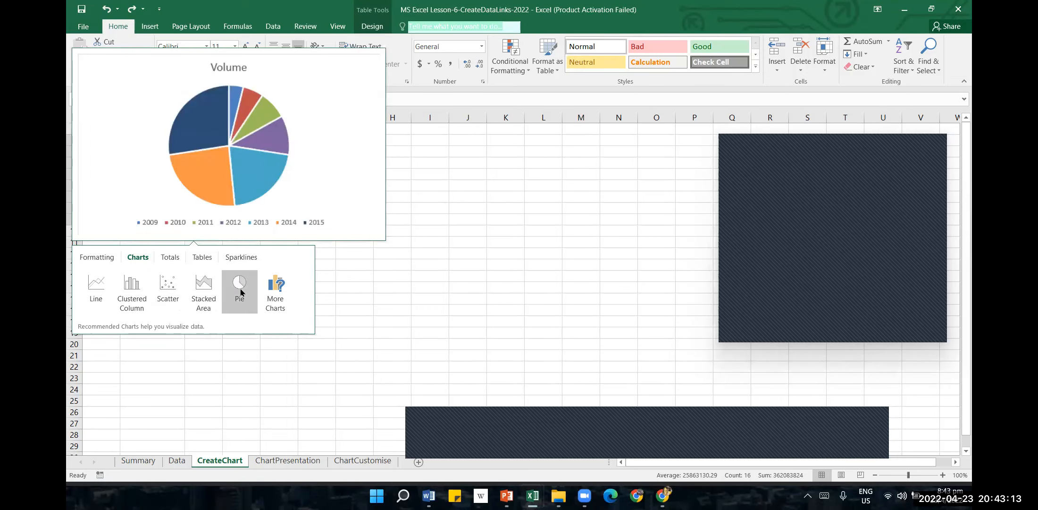
left_click(138, 296)
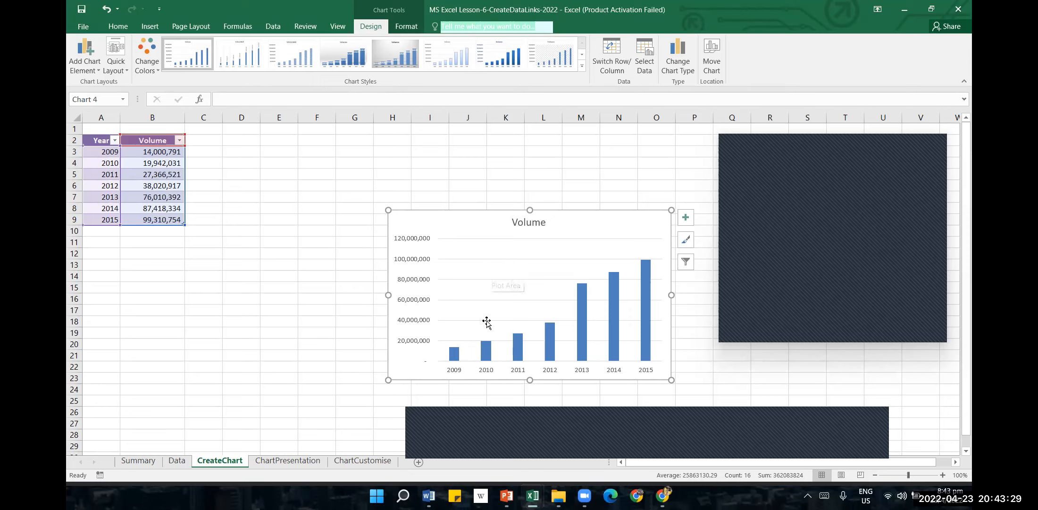
left_click(282, 173)
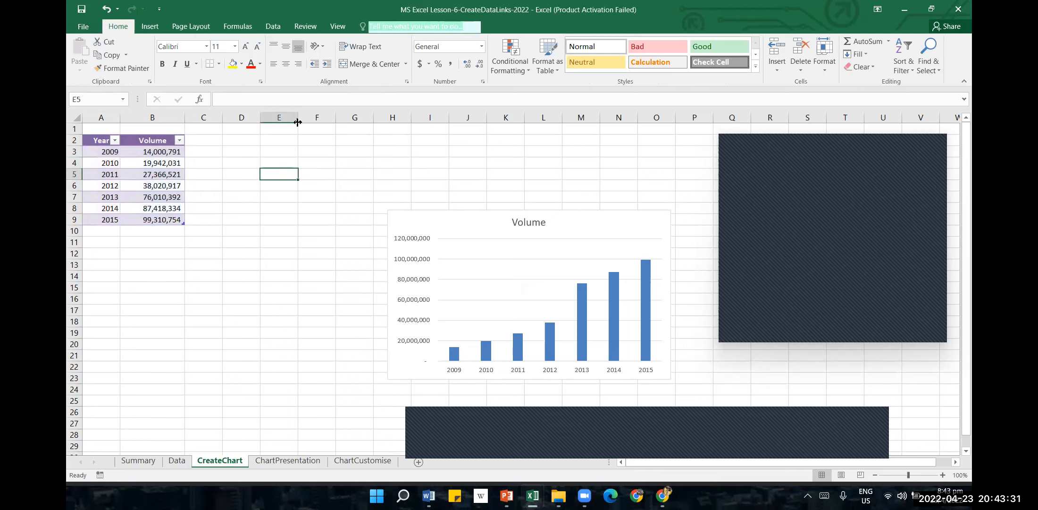
left_click(409, 311)
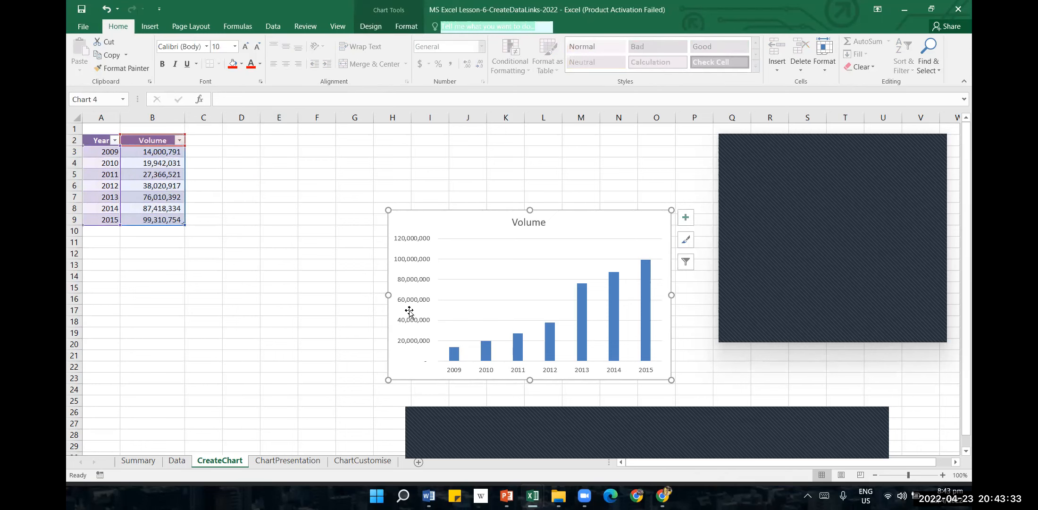
left_click(451, 358)
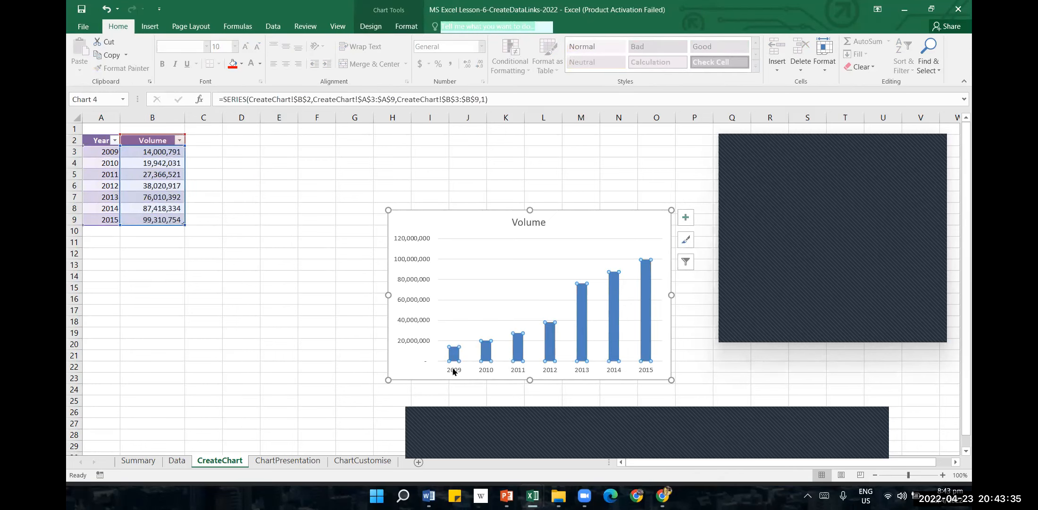
left_click(454, 372)
left_click(456, 354)
left_click(106, 9)
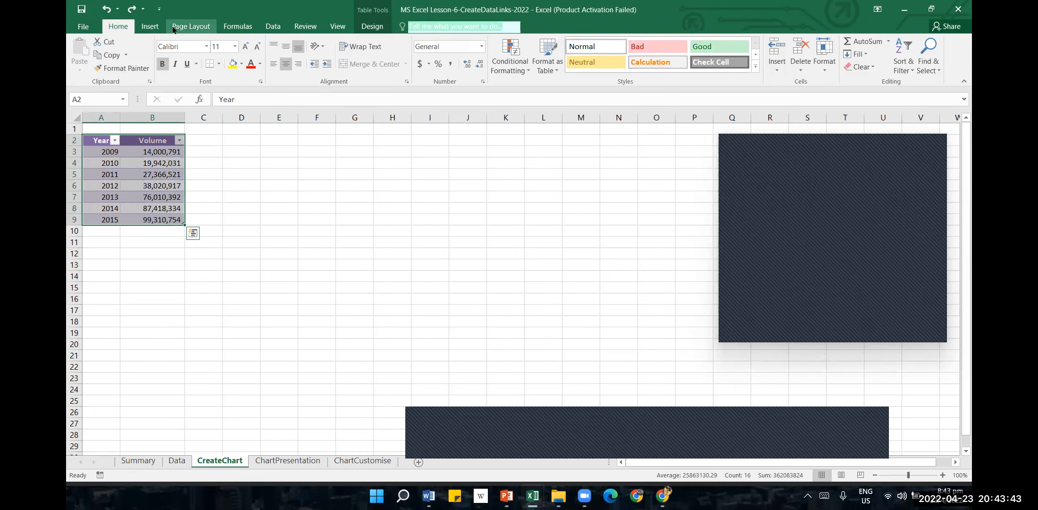
Try a 2-D pie chart from the Year and Volume table in A2:B9, inspect its slices, and undo the insertion.
left_click(150, 26)
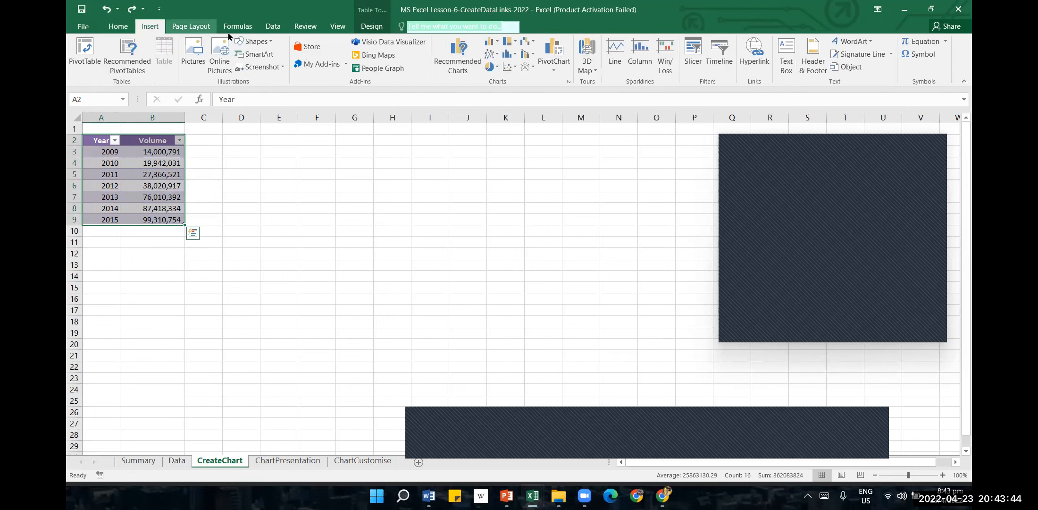
left_click(490, 66)
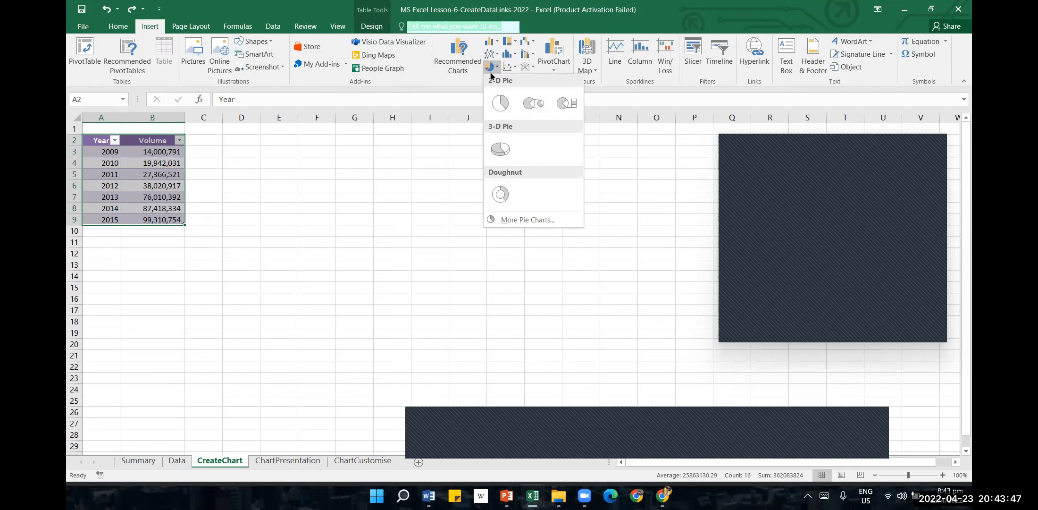
left_click(493, 102)
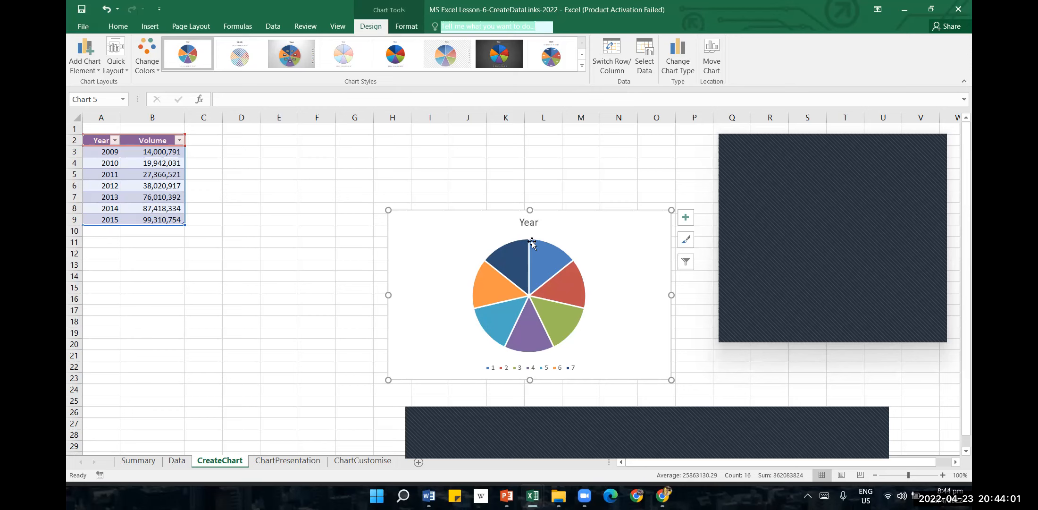
left_click(584, 298)
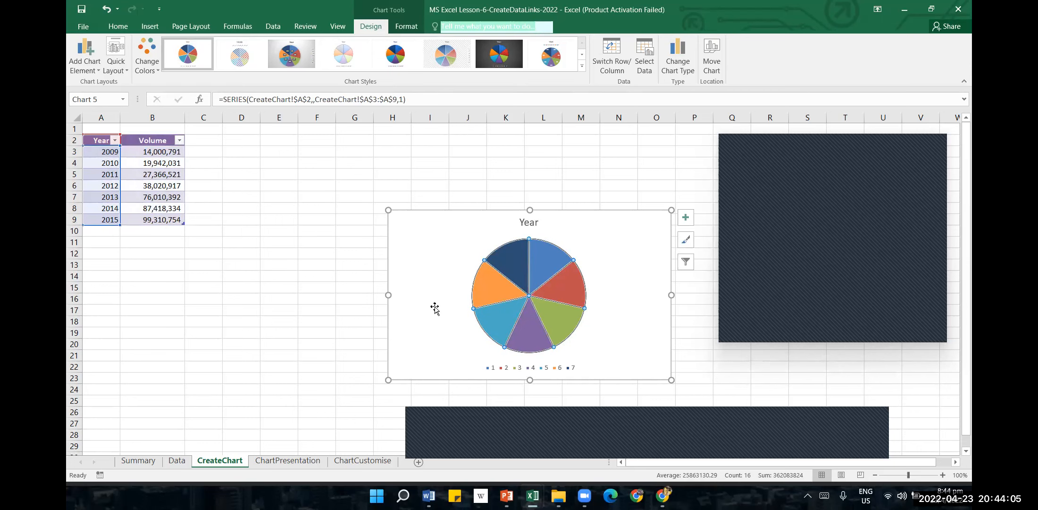
left_click(204, 242)
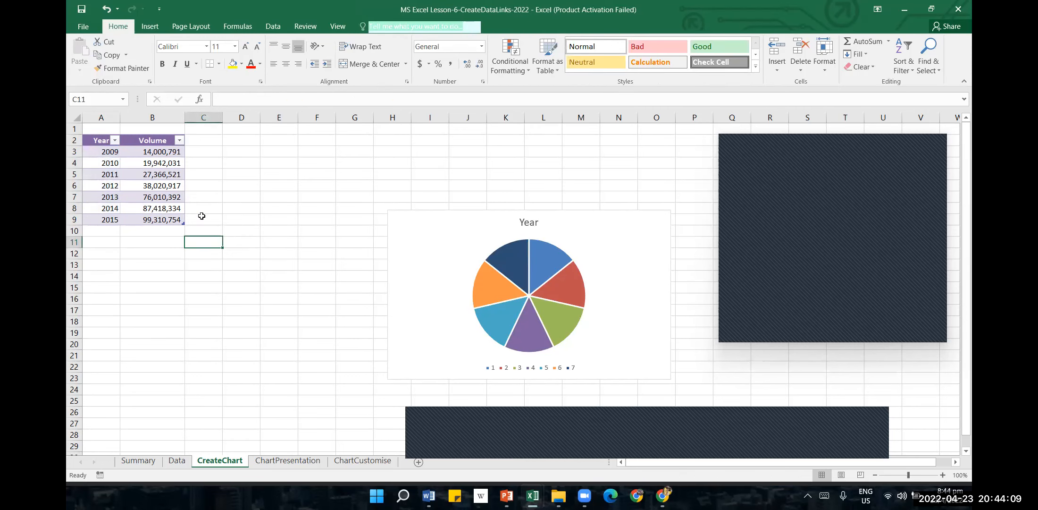
mouse_move(540, 275)
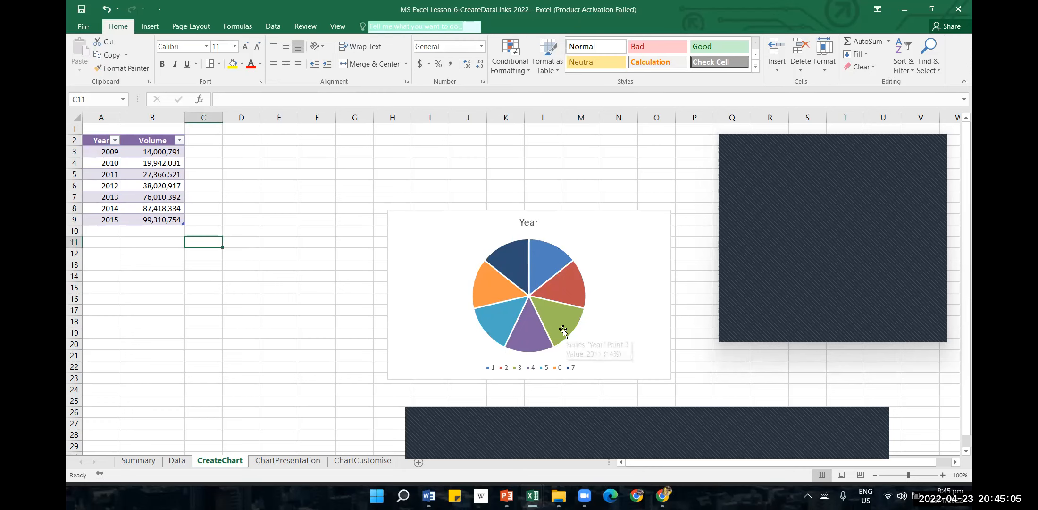
left_click(326, 208)
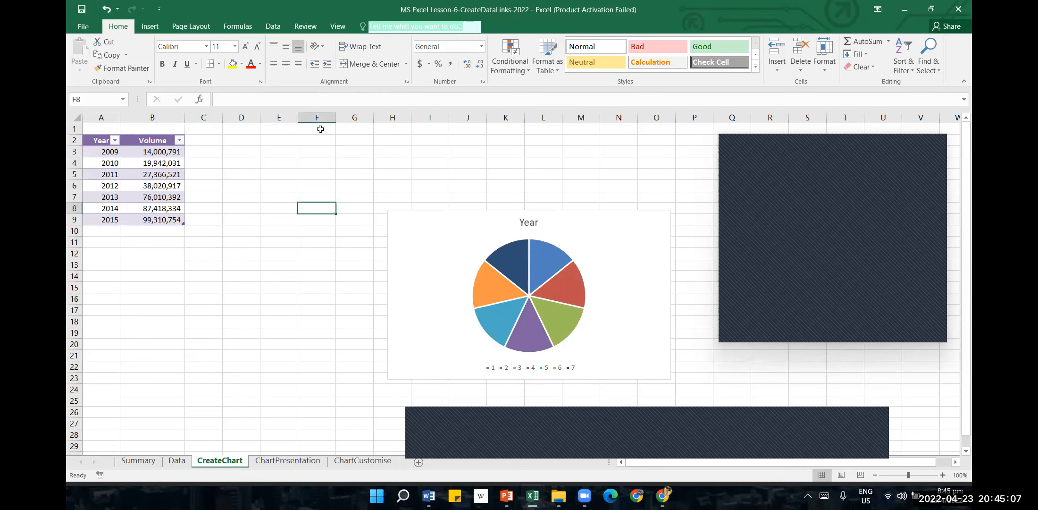
left_click(105, 9)
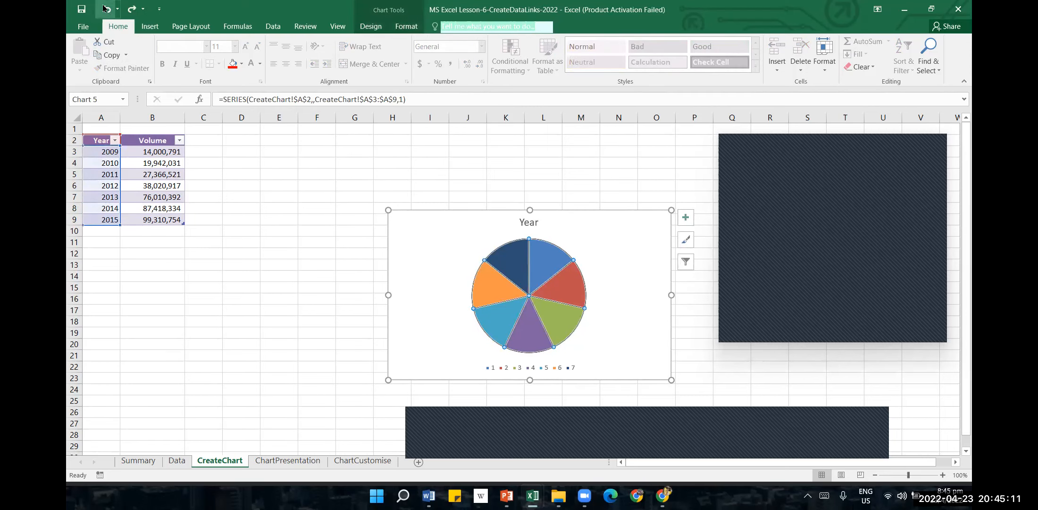
left_click(105, 9)
left_click_drag(104, 146, 164, 210)
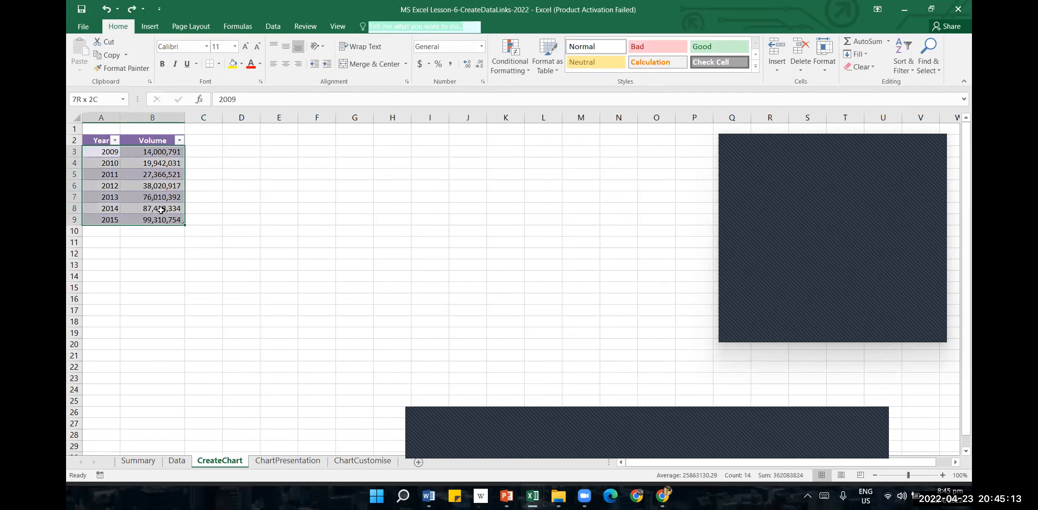
left_click_drag(94, 139, 142, 200)
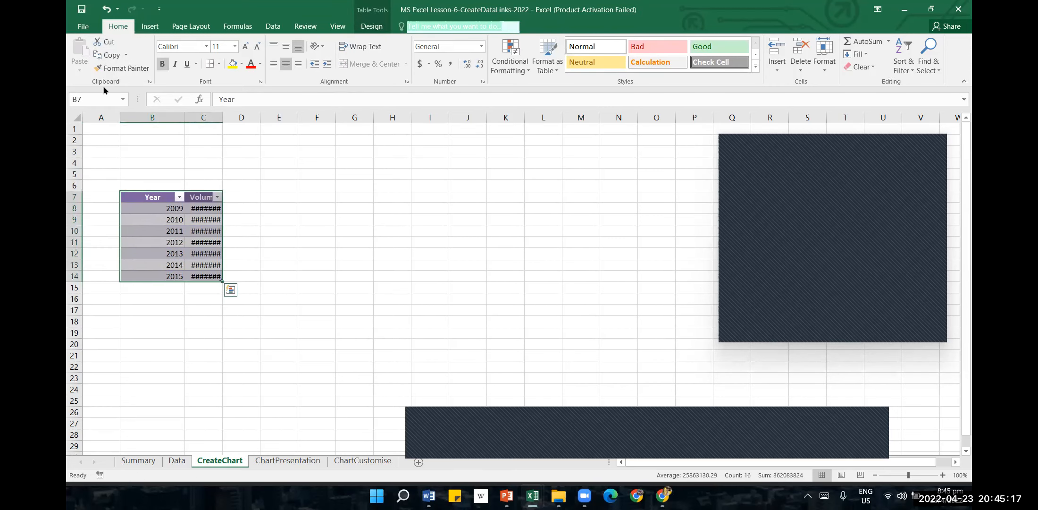
left_click(105, 9)
Insert a 3-D Stacked Column chart from the Year and Volume data in A2:B10.
left_click_drag(95, 141, 184, 233)
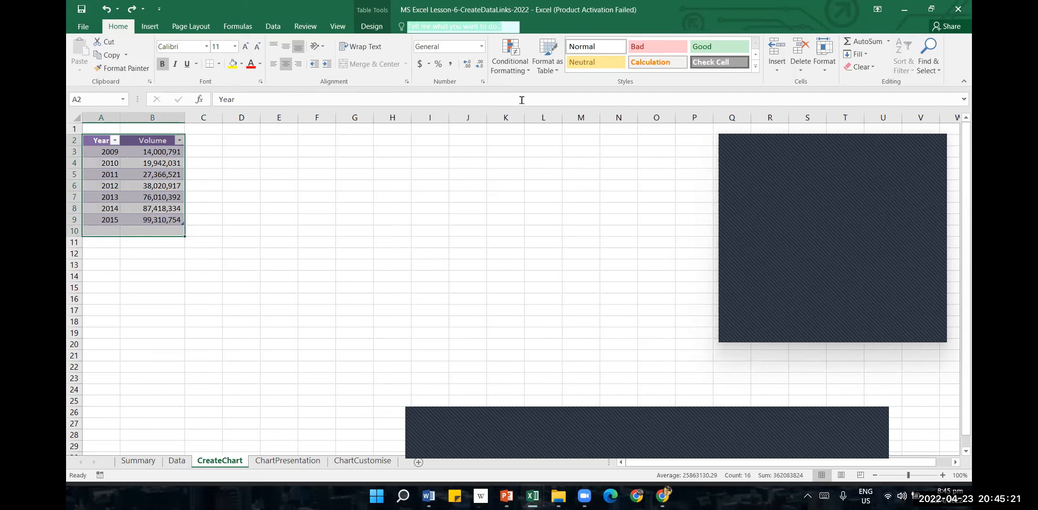
left_click(517, 73)
left_click(158, 27)
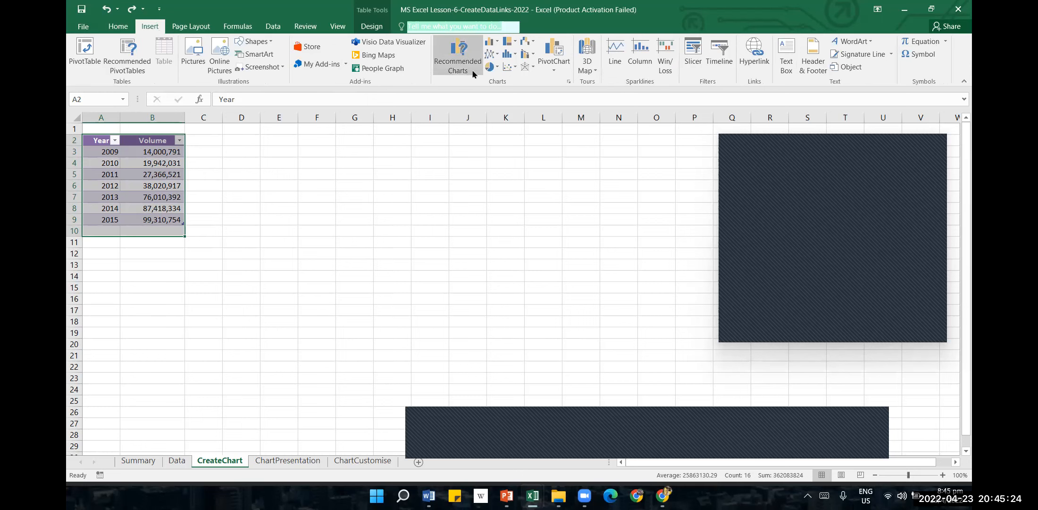
left_click(490, 41)
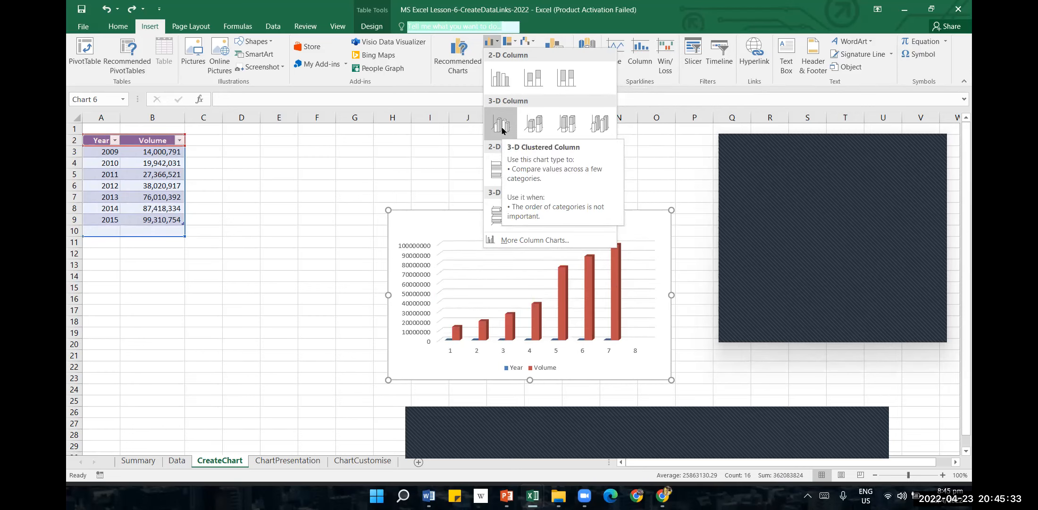
left_click(531, 132)
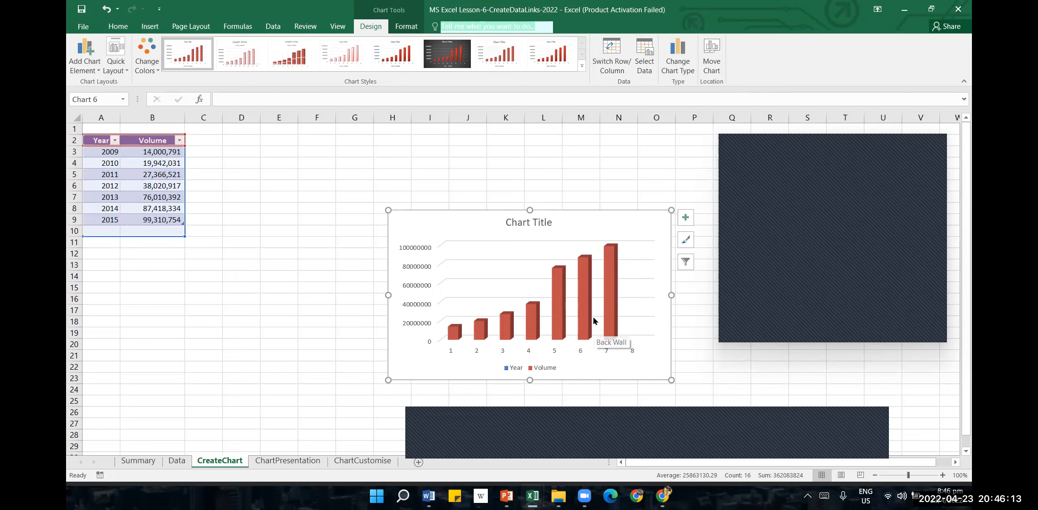
Inspect the 3-D Stacked Column chart's volume columns and undo its insertion.
left_click(264, 276)
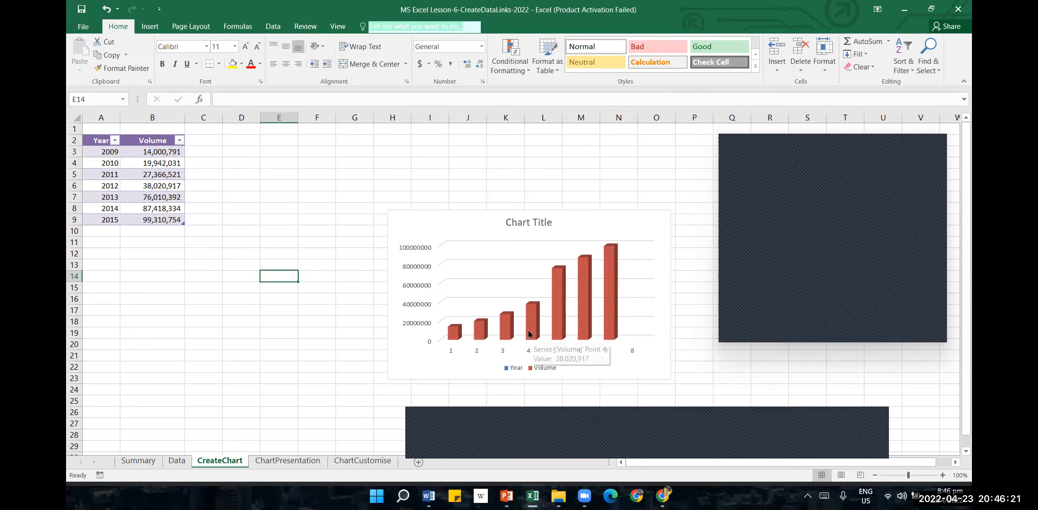
mouse_move(514, 332)
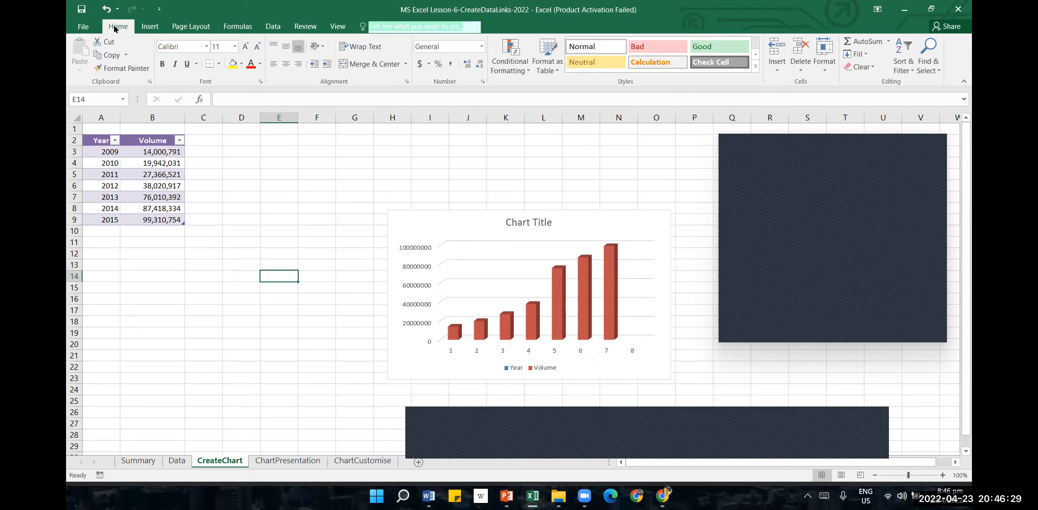
left_click(106, 9)
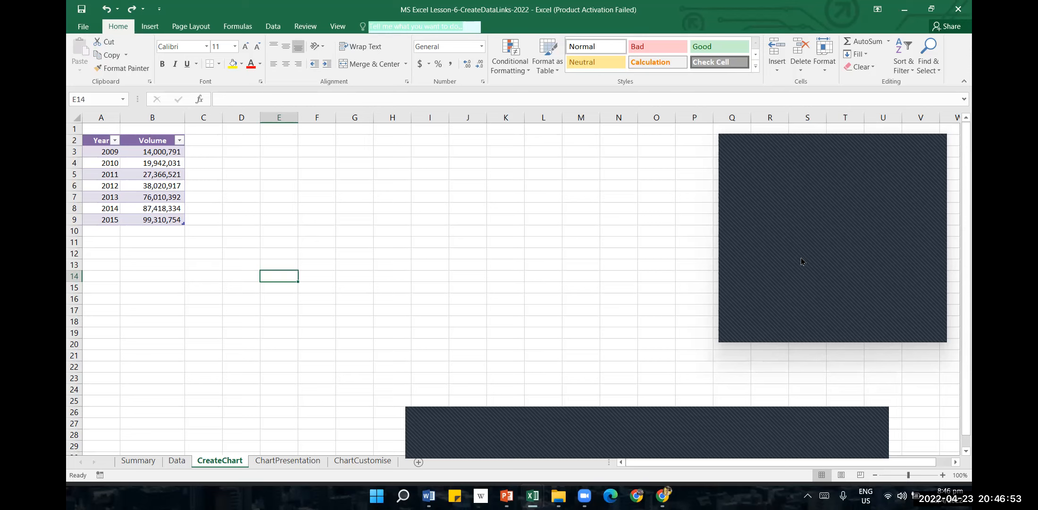
Examine the Volume column chart and its data labels on the ChartPresentation sheet, and return to the CreateChart sheet.
scroll(774, 225, "down", 1)
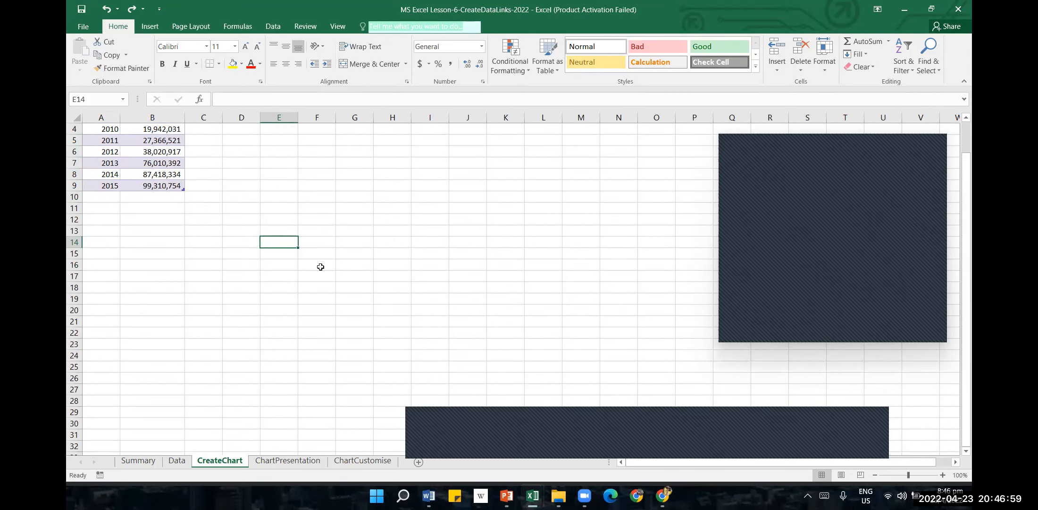
scroll(359, 262, "up", 1)
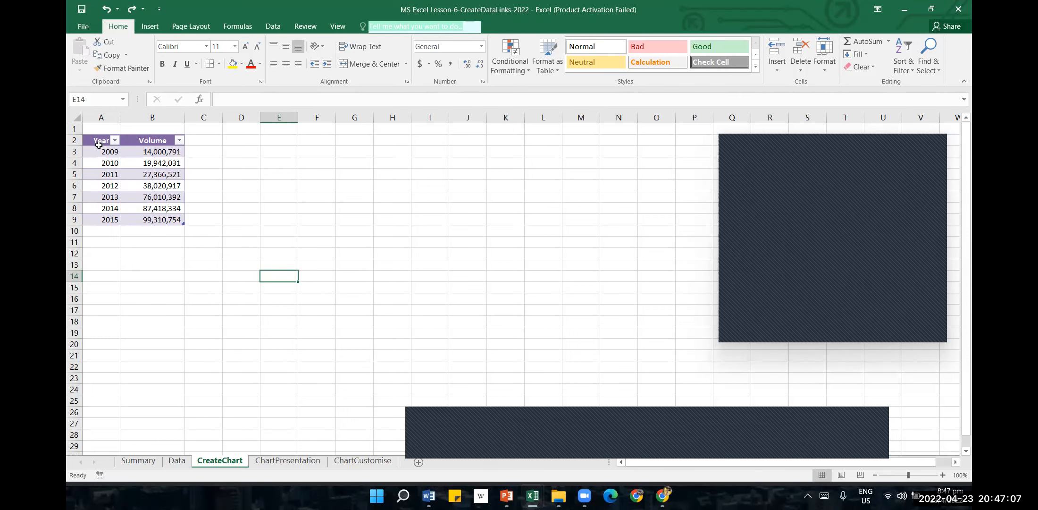
left_click_drag(97, 142, 182, 218)
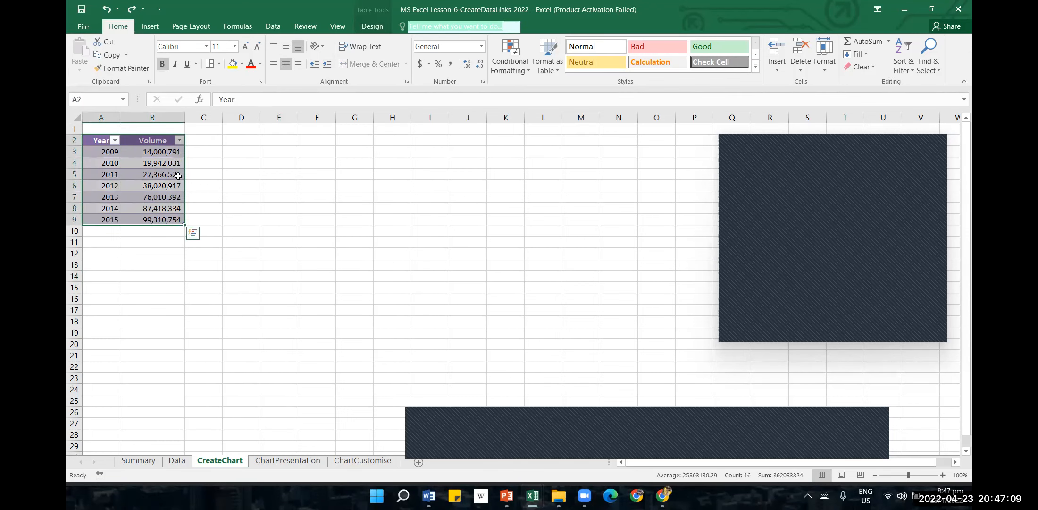
left_click(288, 461)
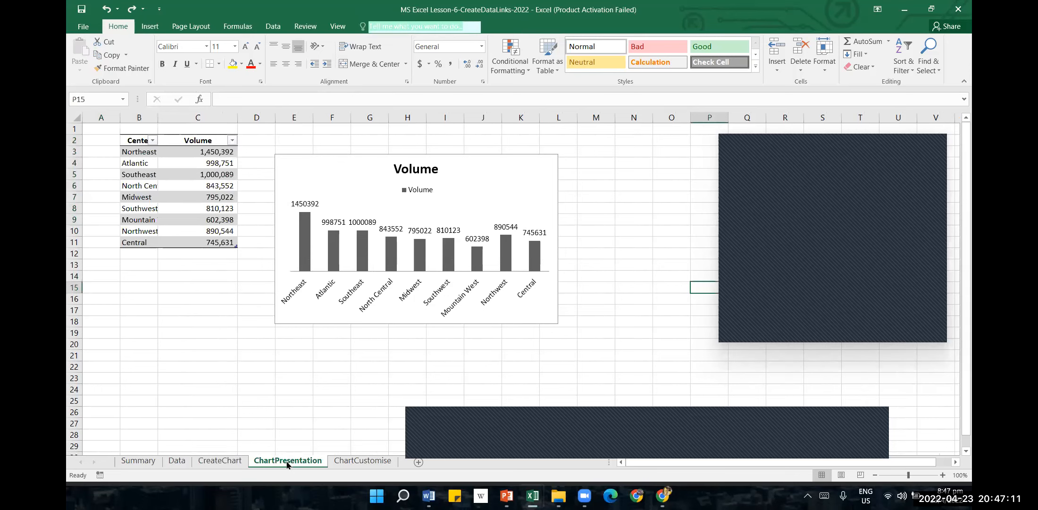
left_click(637, 344)
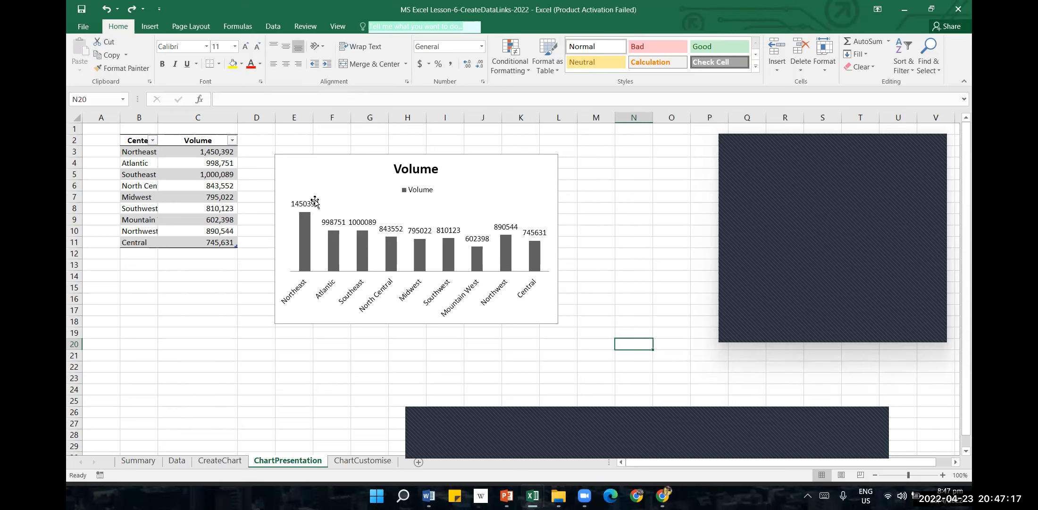
left_click(225, 466)
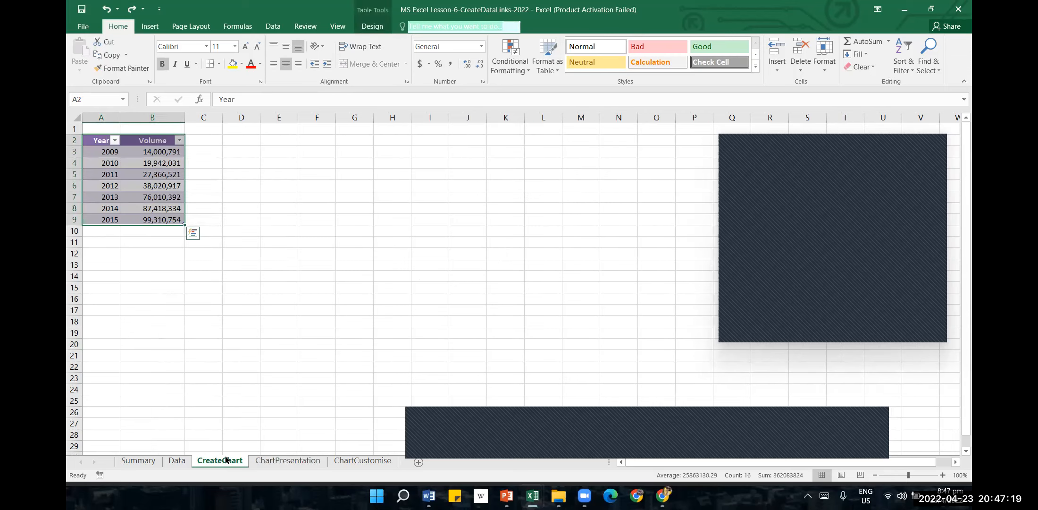
Insert a 2-D Clustered Column chart from the Year and Volume data in A2:B9.
left_click_drag(97, 142, 163, 221)
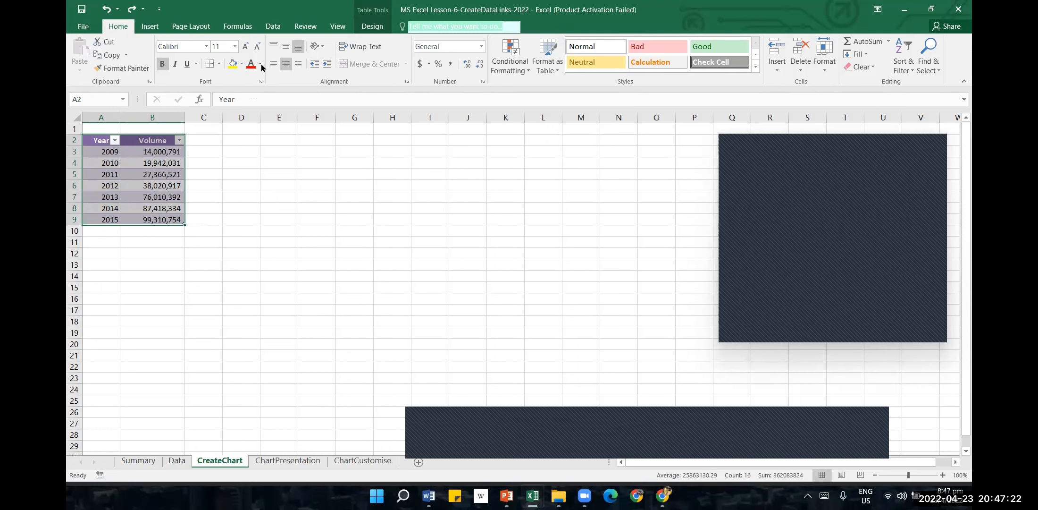
left_click(150, 26)
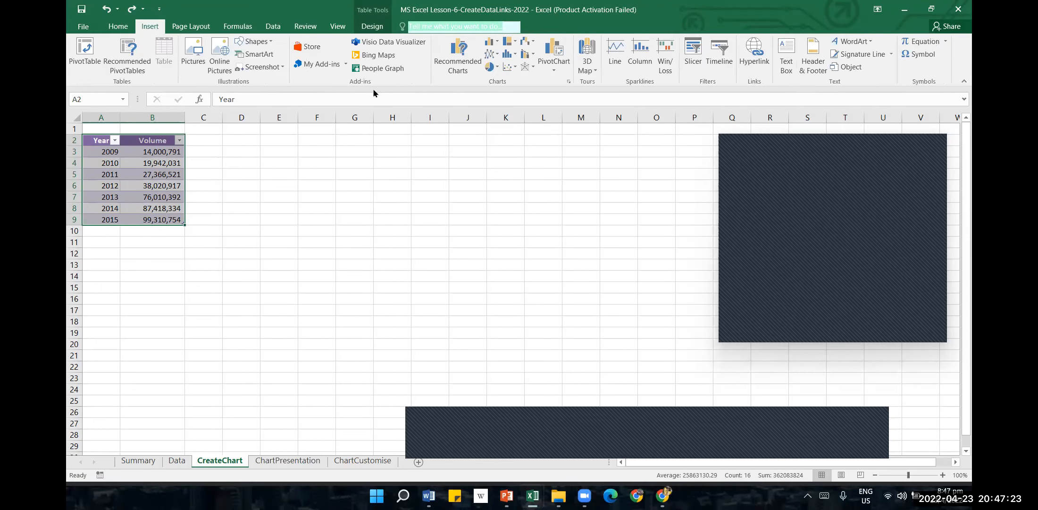
left_click(493, 41)
left_click(498, 84)
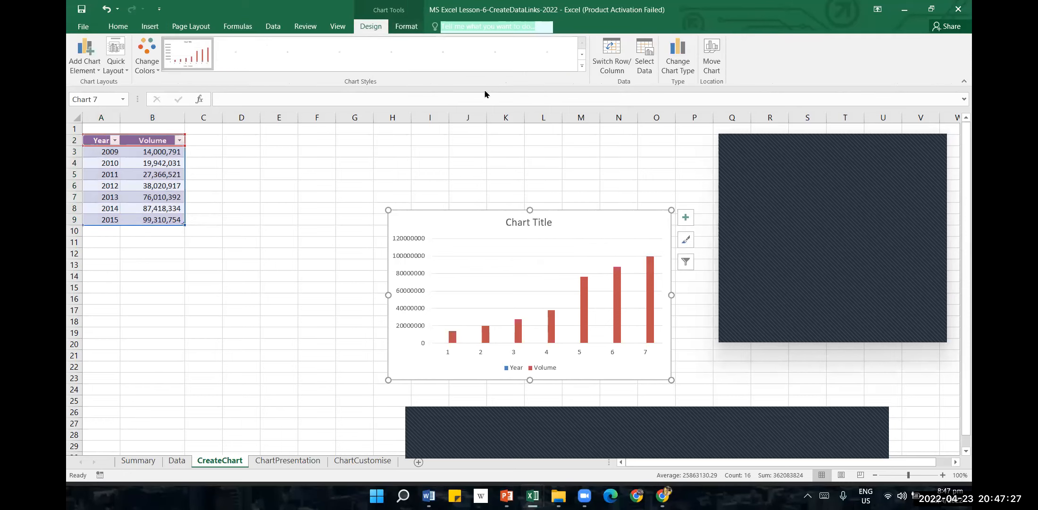
left_click(452, 337)
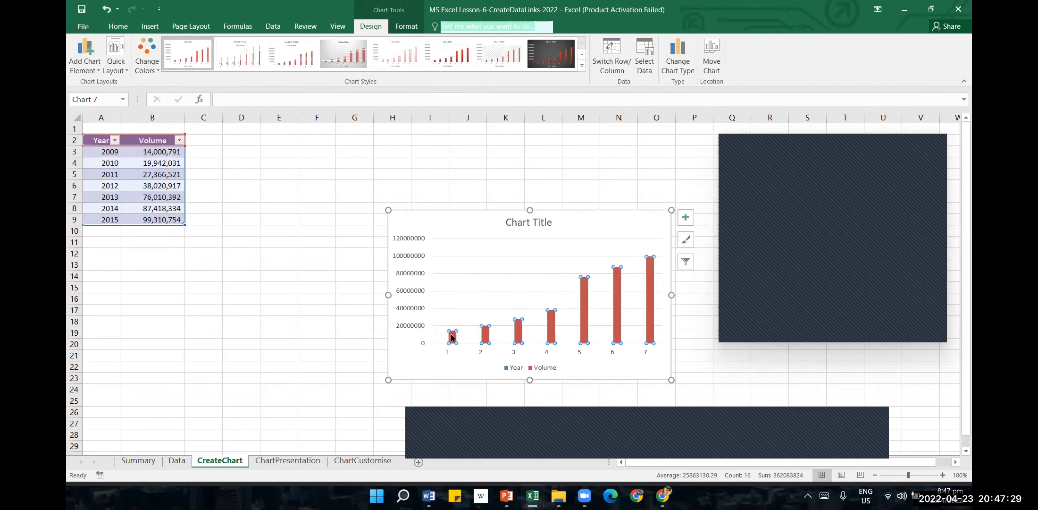
right_click(451, 337)
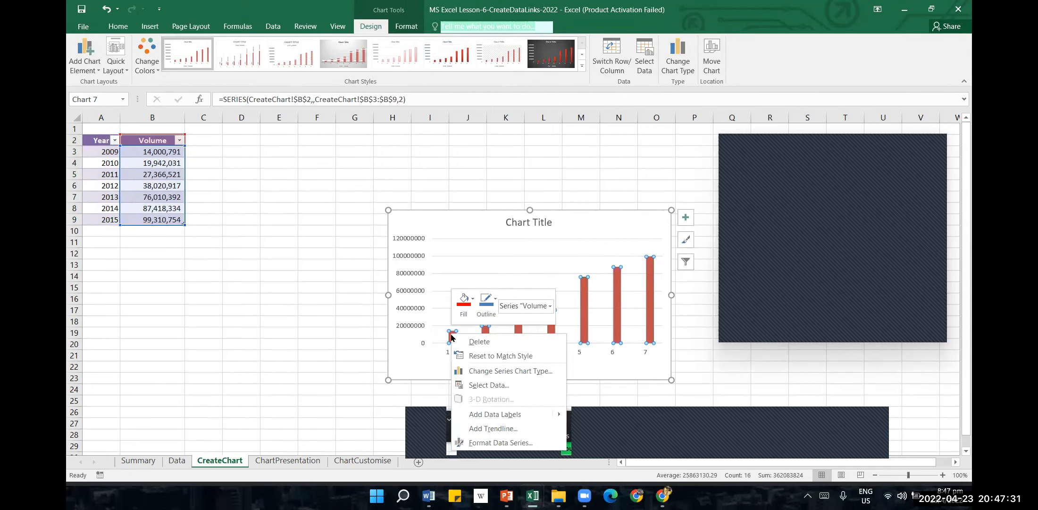
left_click(352, 263)
left_click(263, 366)
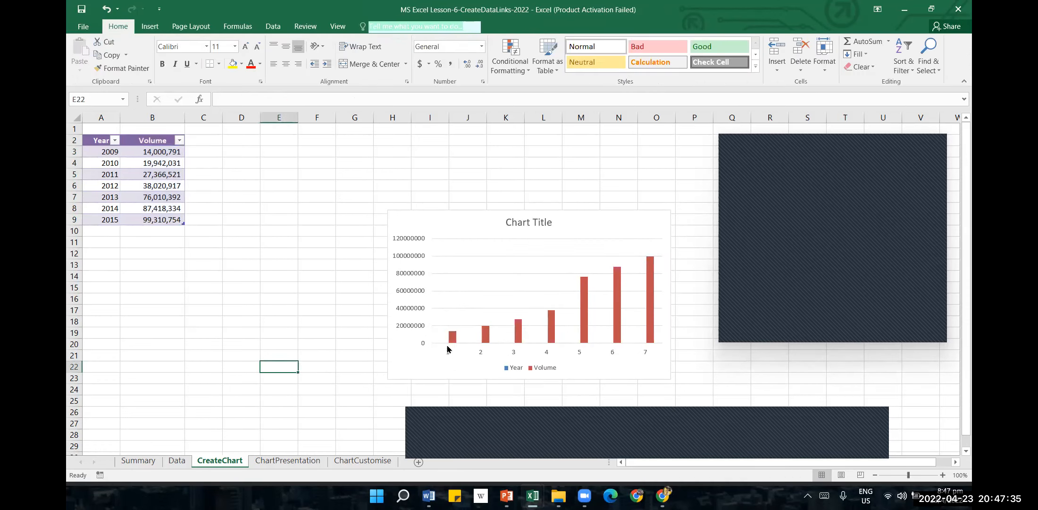
Add data labels to the Volume series of the clustered column chart.
mouse_move(452, 337)
left_click(457, 339)
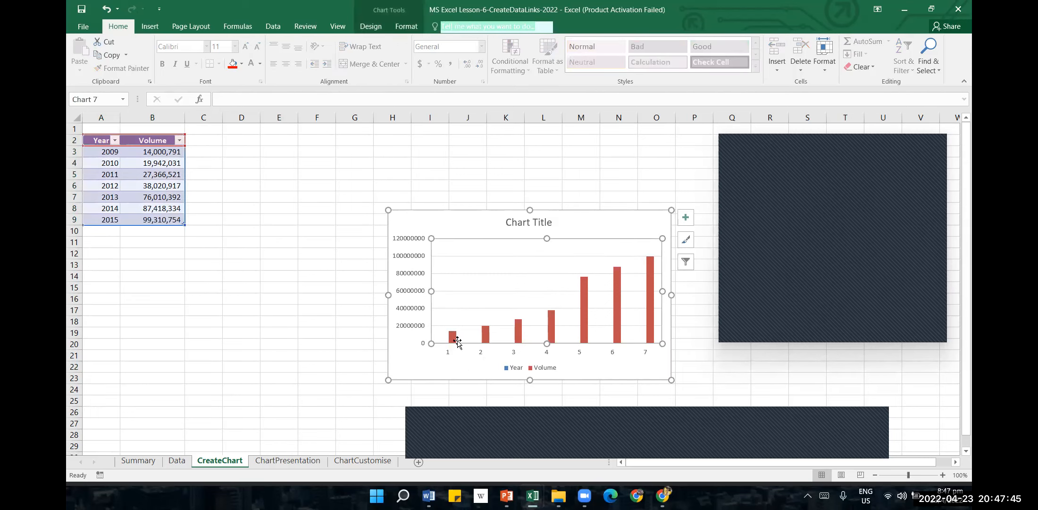
left_click(453, 338)
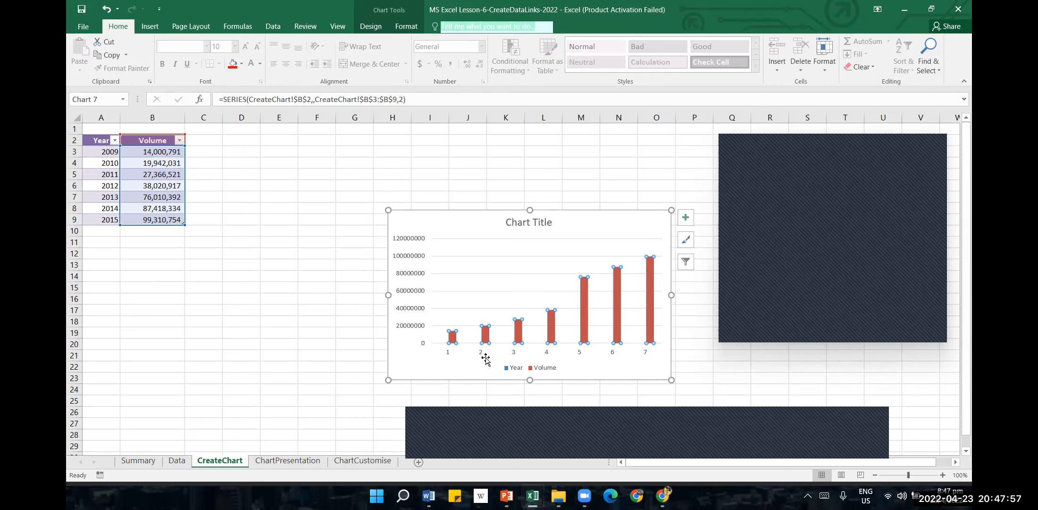
right_click(452, 336)
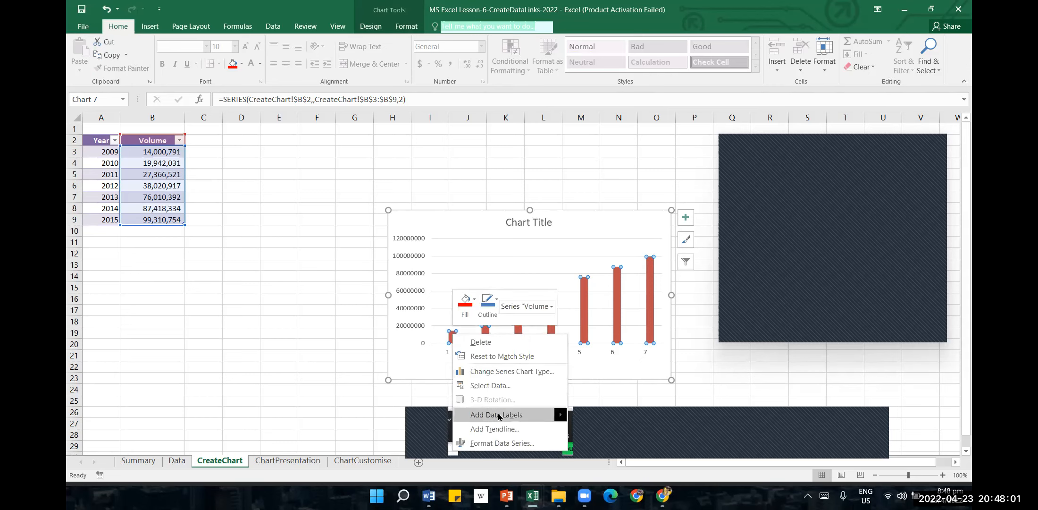
mouse_move(498, 416)
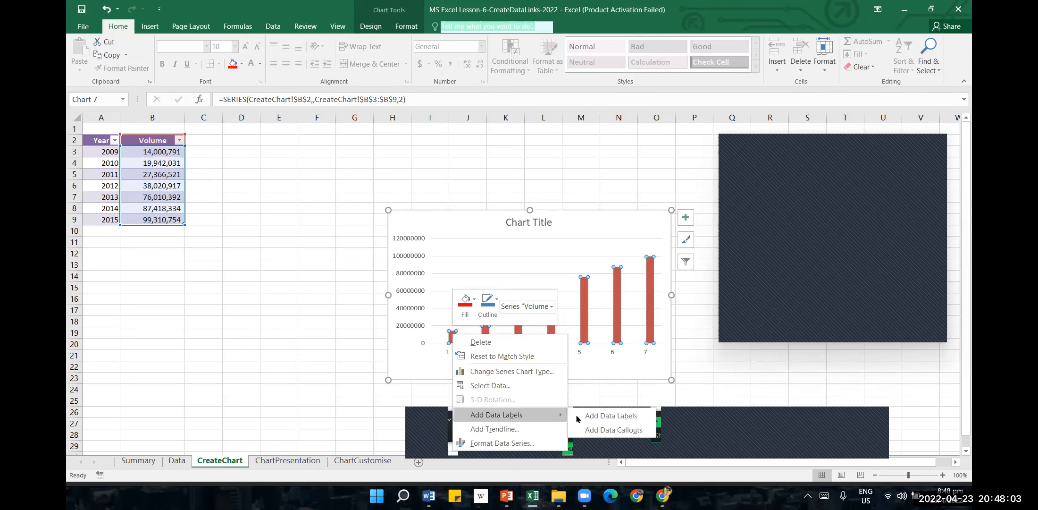
left_click(609, 416)
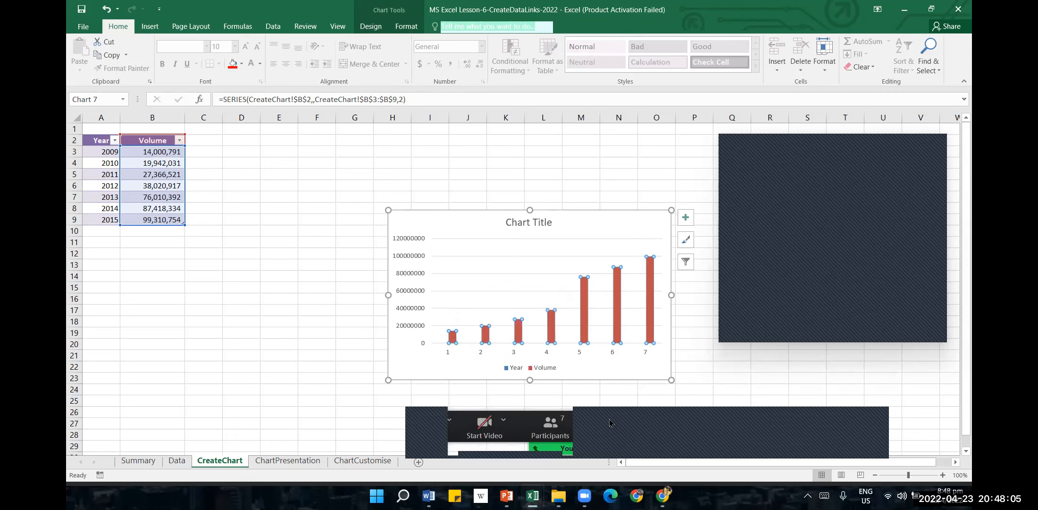
left_click(734, 374)
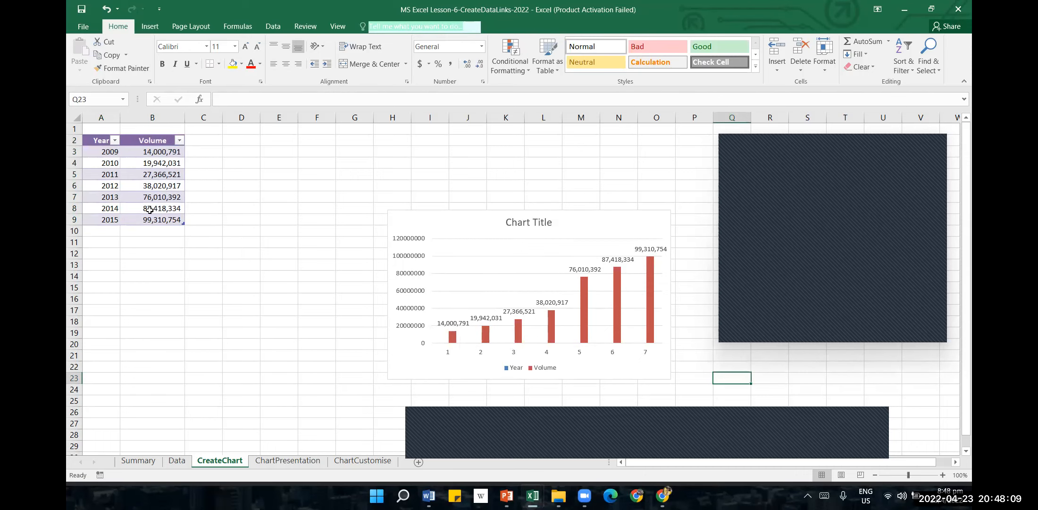
Compare the 2009 and 2015 entries in the table with the labelled columns in the chart.
left_click(110, 157)
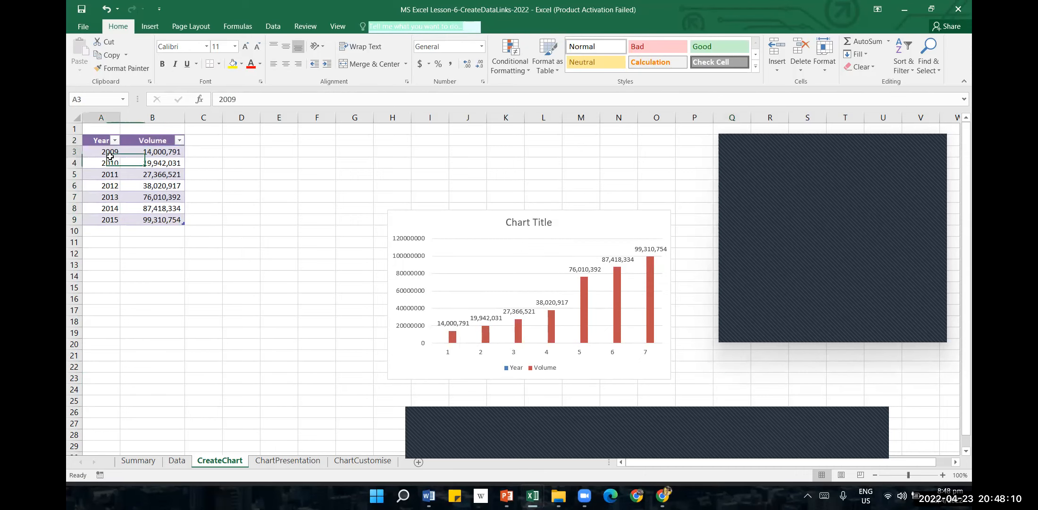
left_click(165, 156)
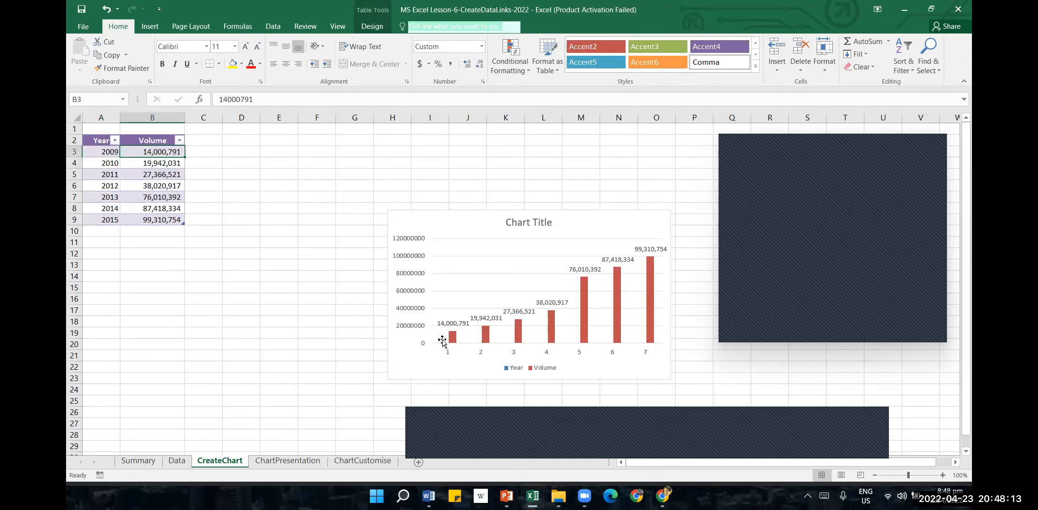
left_click(105, 221)
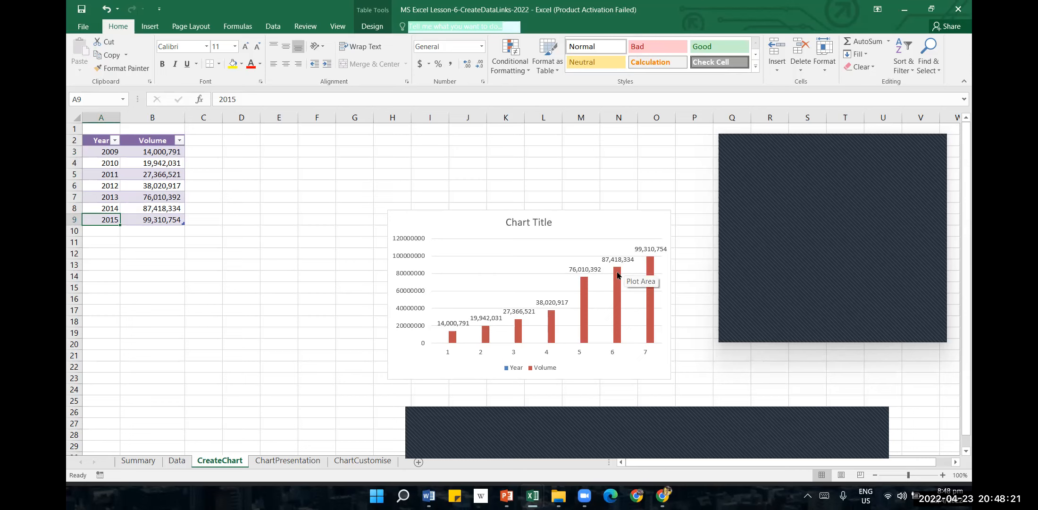
Open the data label formatting options for the chart's Volume series.
left_click(455, 337)
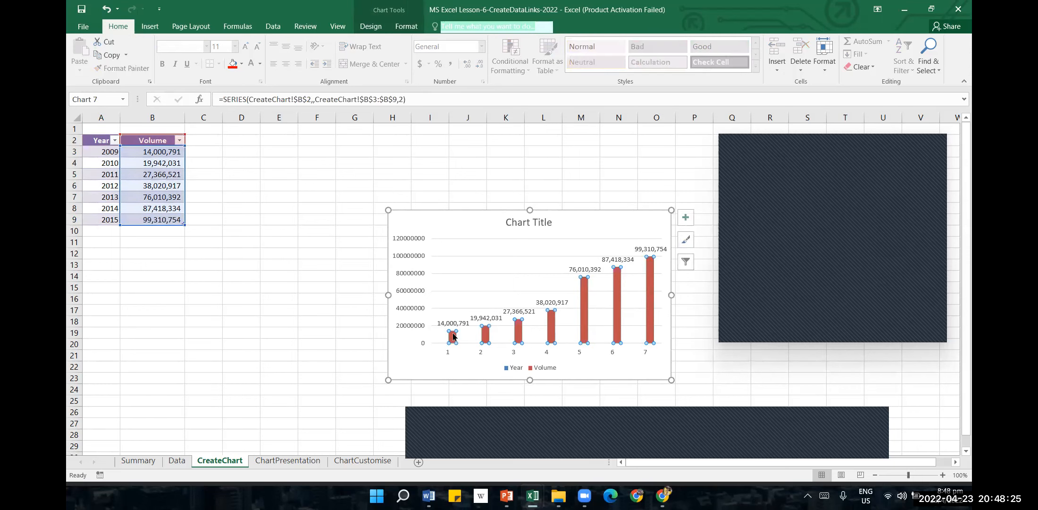
right_click(453, 336)
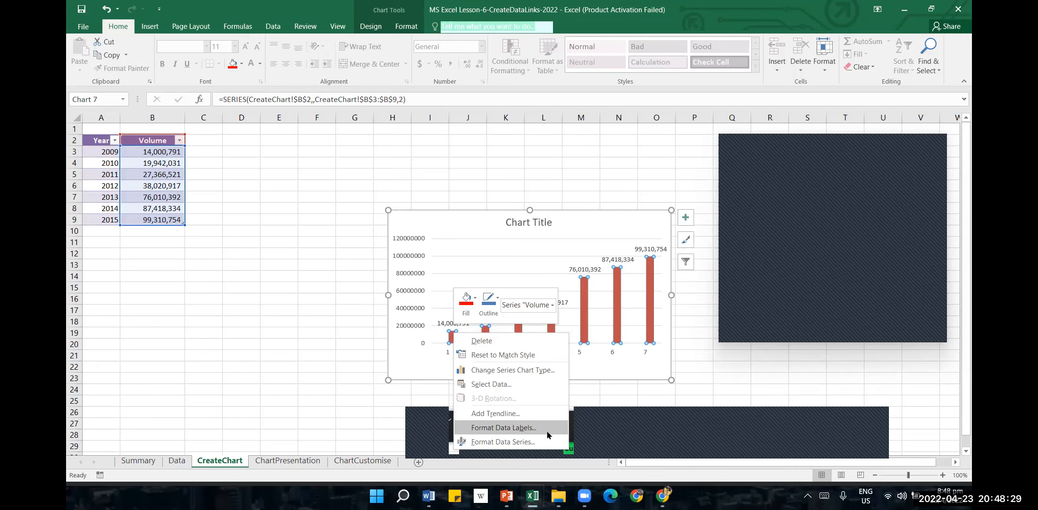
left_click(547, 428)
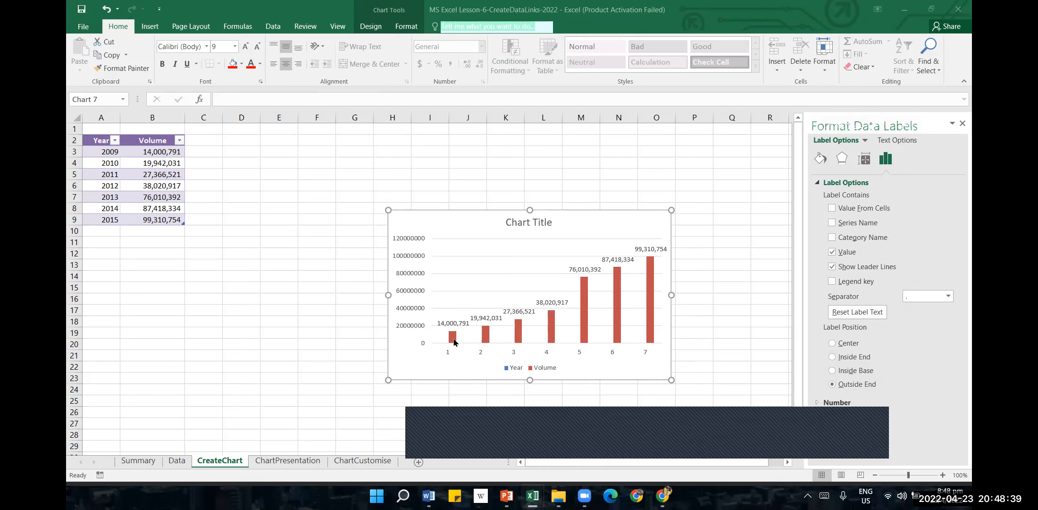
Format only the first column's data label with red text and a yellow fill.
left_click(450, 322)
left_click(449, 319)
double_click(441, 323)
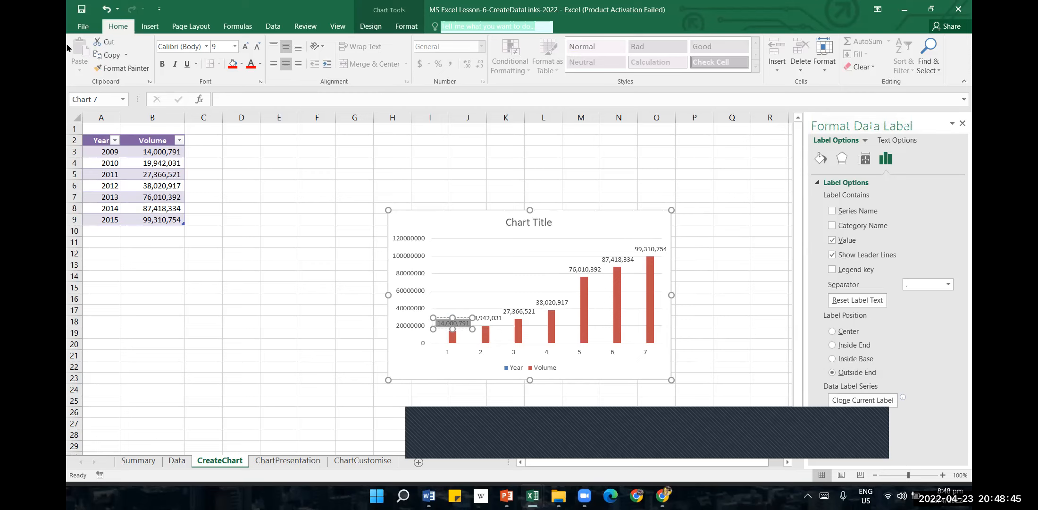
left_click(251, 64)
left_click(241, 64)
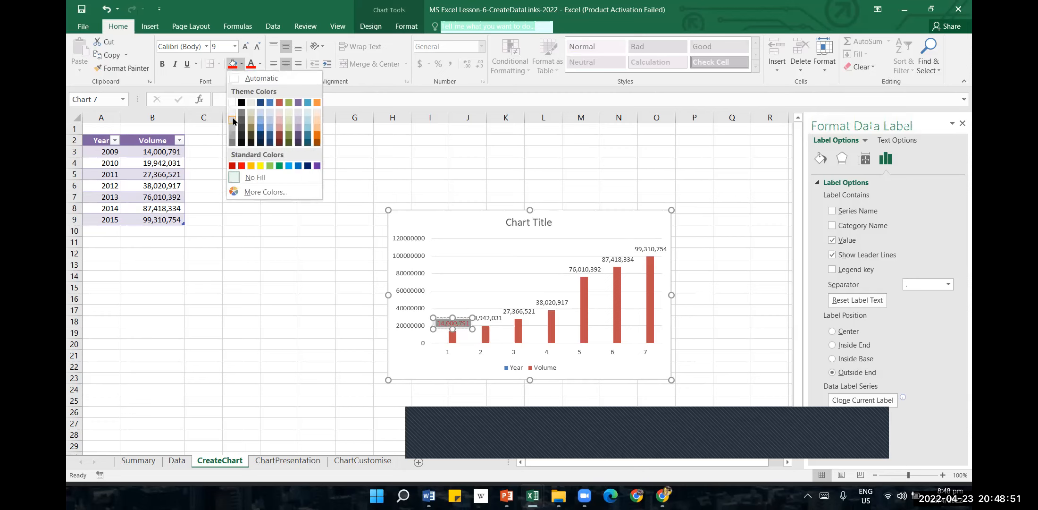
left_click(261, 166)
left_click(419, 371)
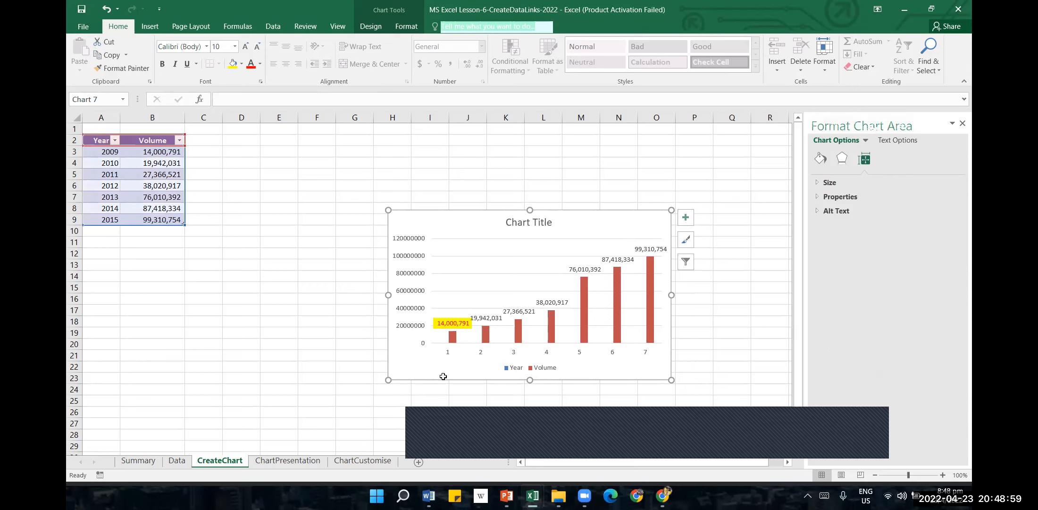
Apply a yellow fill and red text to all data labels of the Volume series.
left_click(490, 318)
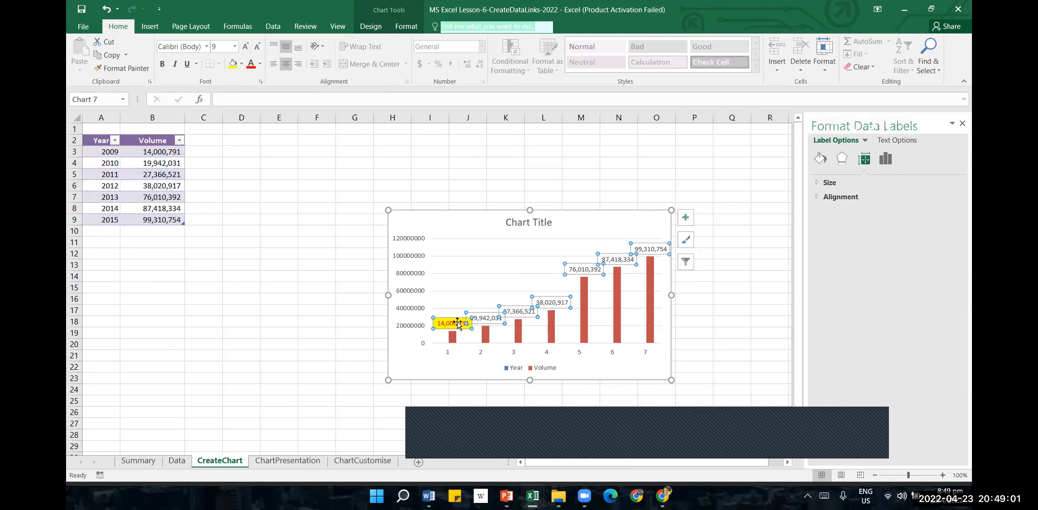
left_click(233, 64)
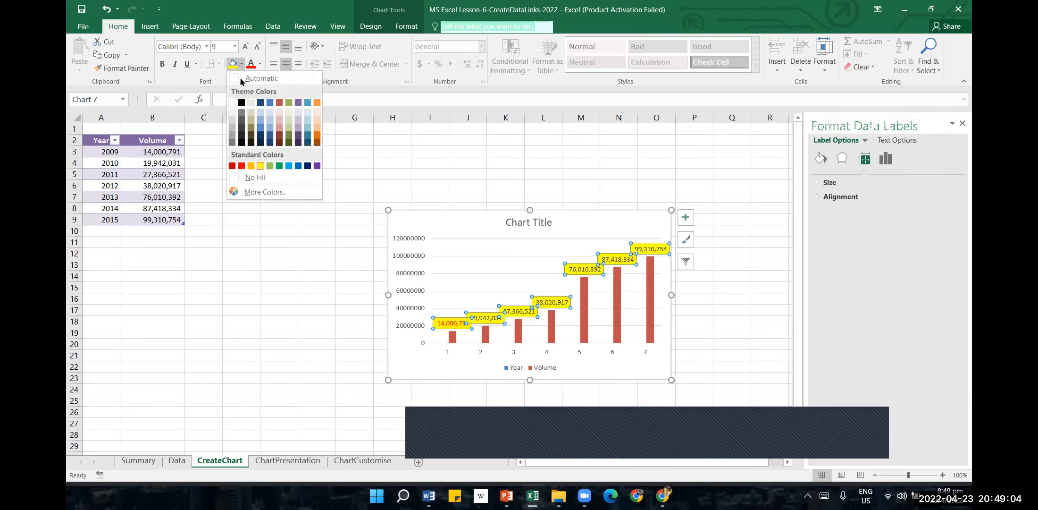
left_click(262, 164)
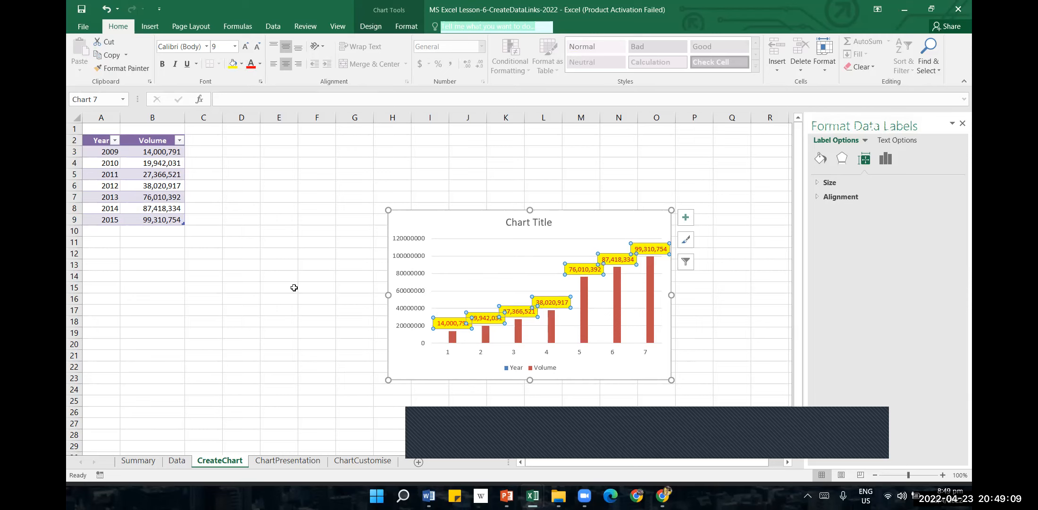
left_click(289, 367)
left_click(294, 403)
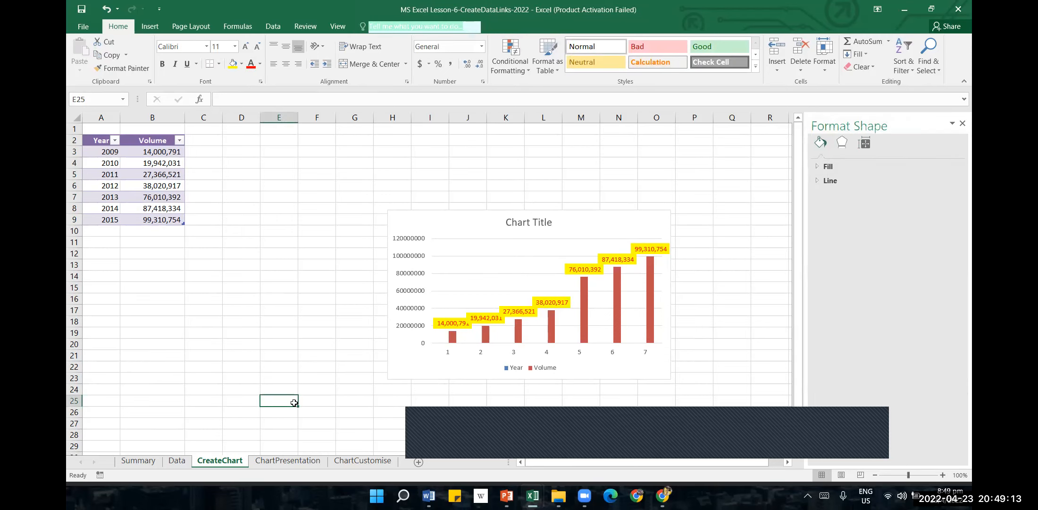
Undo the red text and yellow fill formatting and the added data labels on the Volume series.
left_click(105, 14)
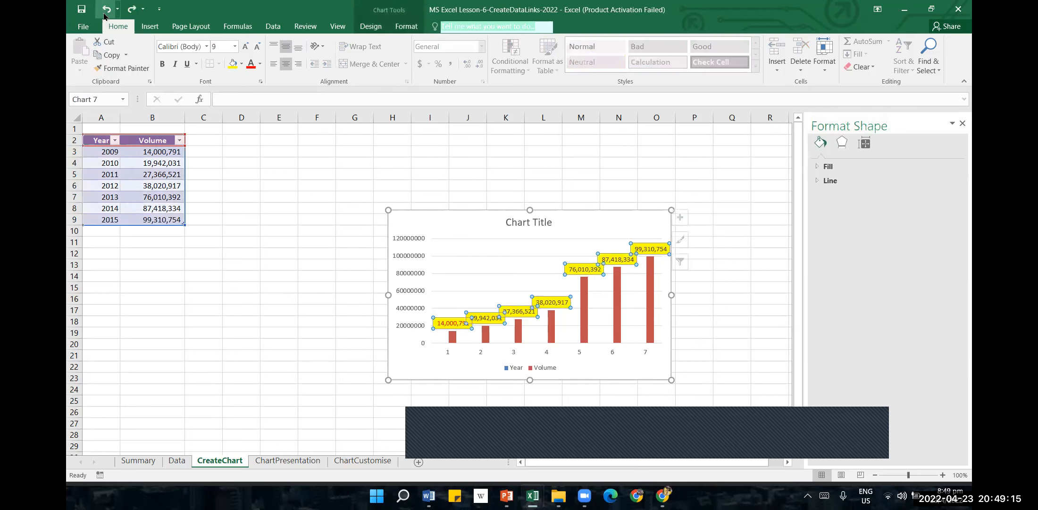
left_click(105, 15)
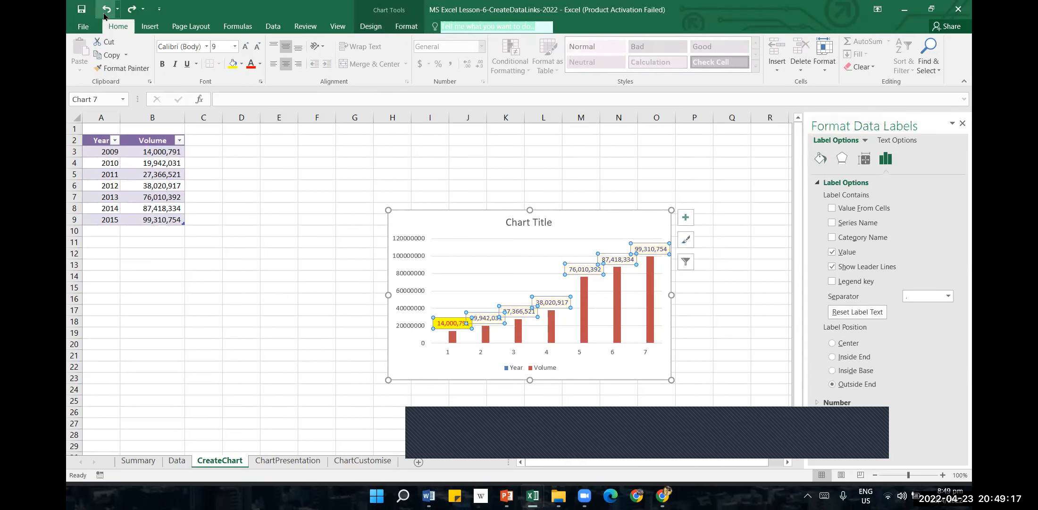
left_click(104, 14)
left_click(104, 15)
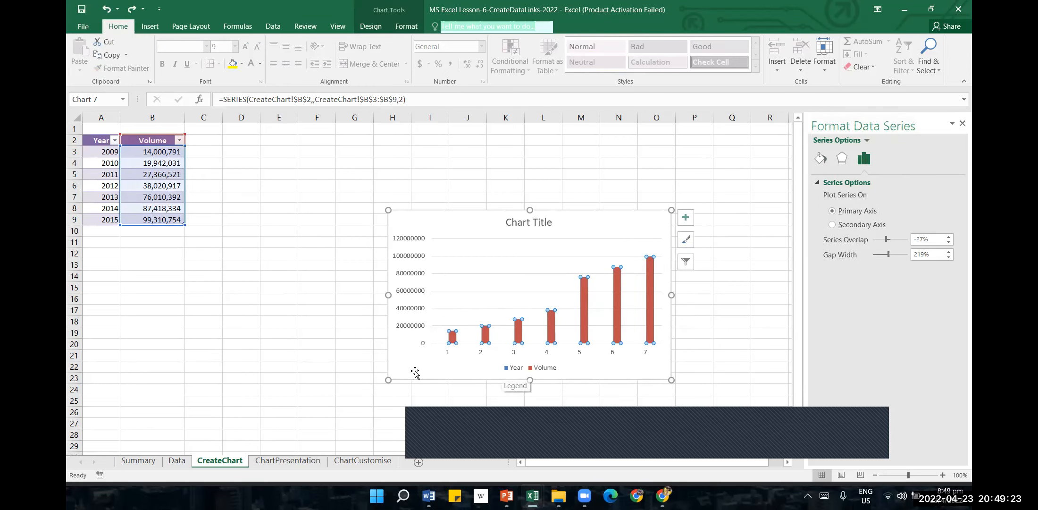
Open the formatting options for the chart's legend.
left_click(510, 368)
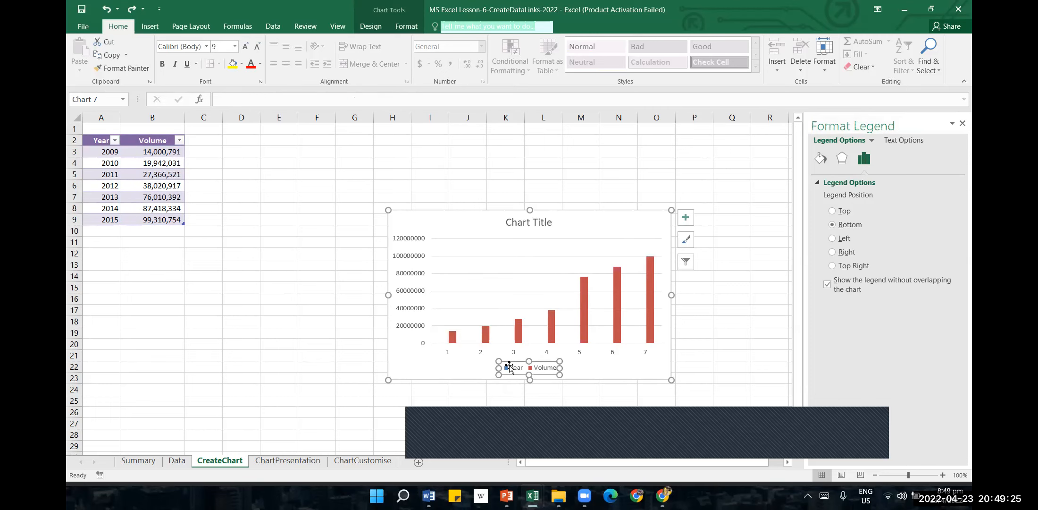
right_click(510, 368)
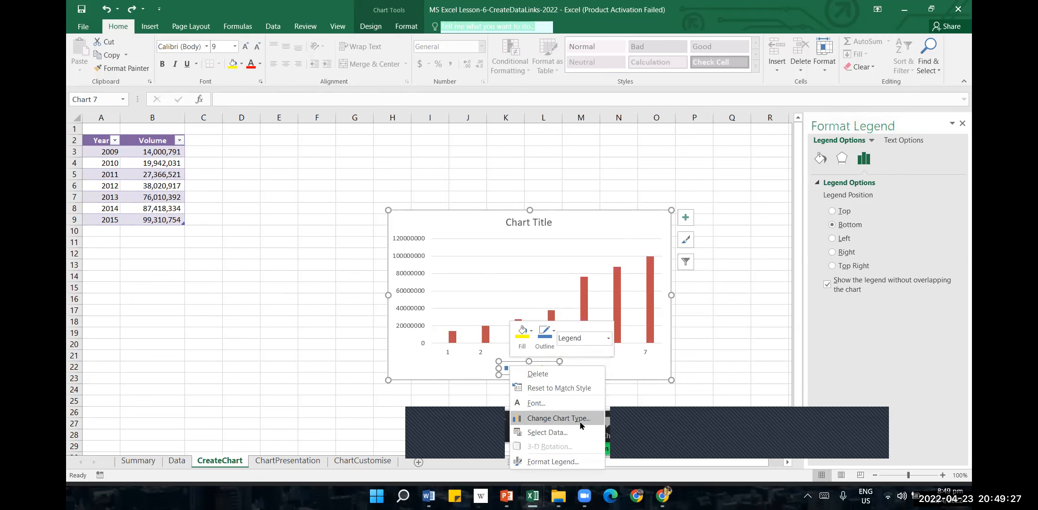
left_click(574, 462)
Rotate the horizontal axis labels by 90° in the CreateChart volume chart.
left_click(458, 345)
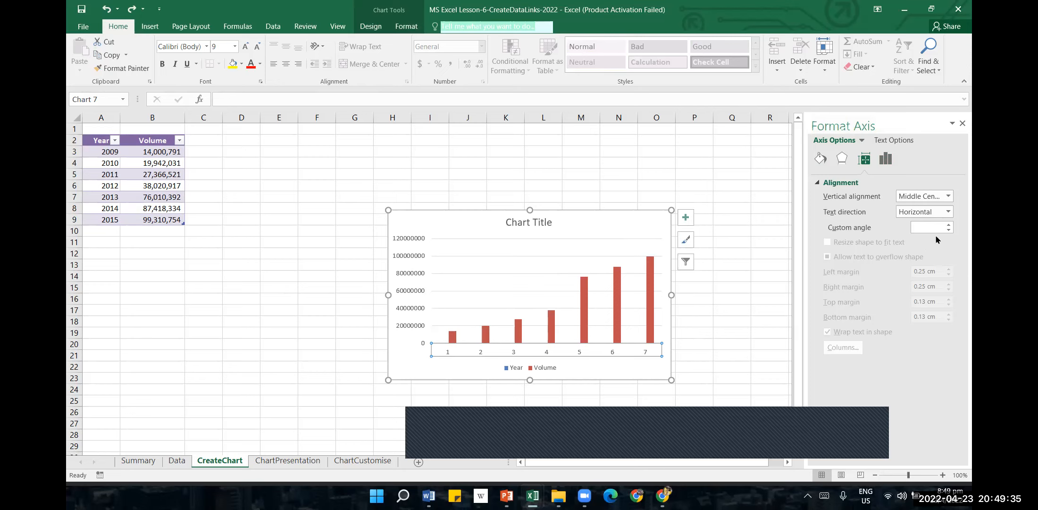
left_click(946, 212)
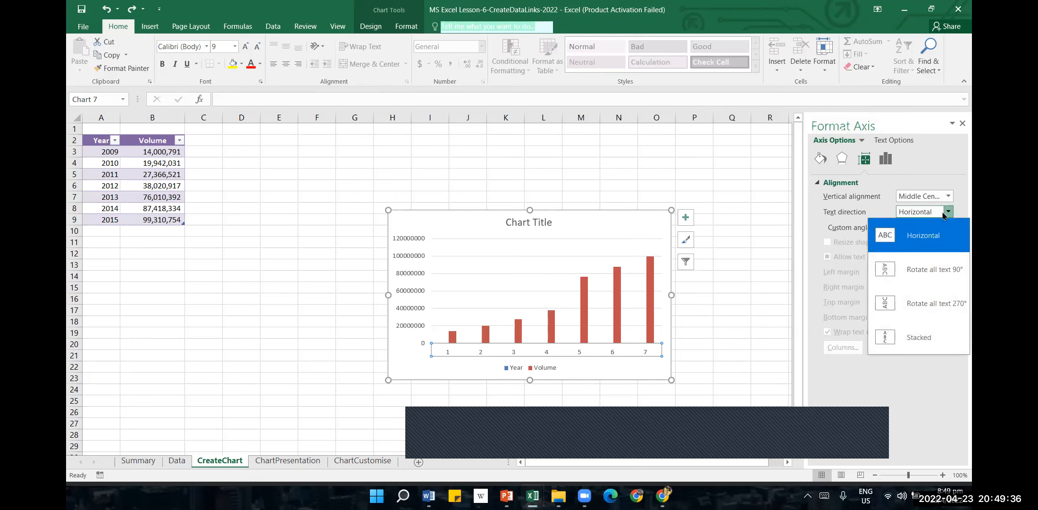
left_click(936, 282)
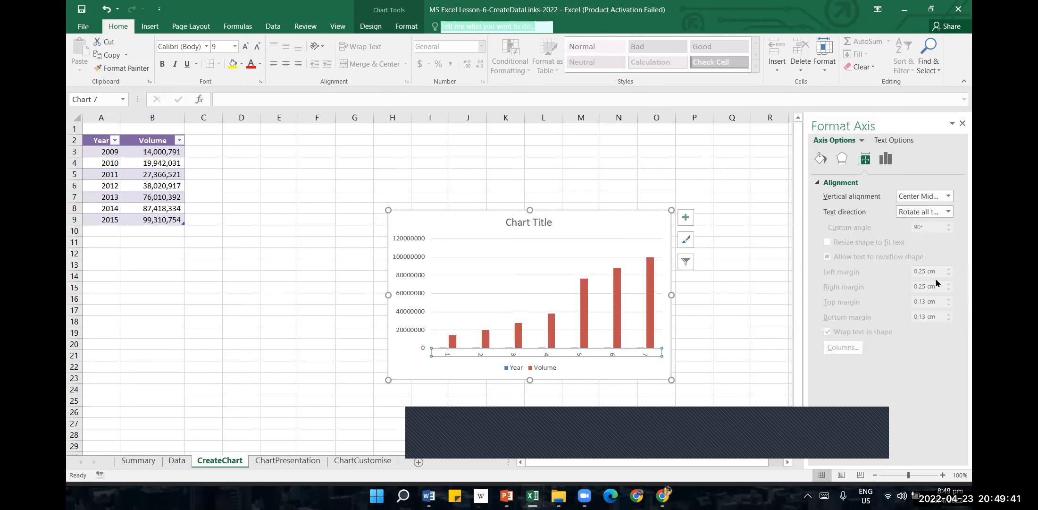
Try the Stacked text direction on the horizontal axis labels, and show the format options for the vertical axis.
left_click(947, 212)
left_click(935, 335)
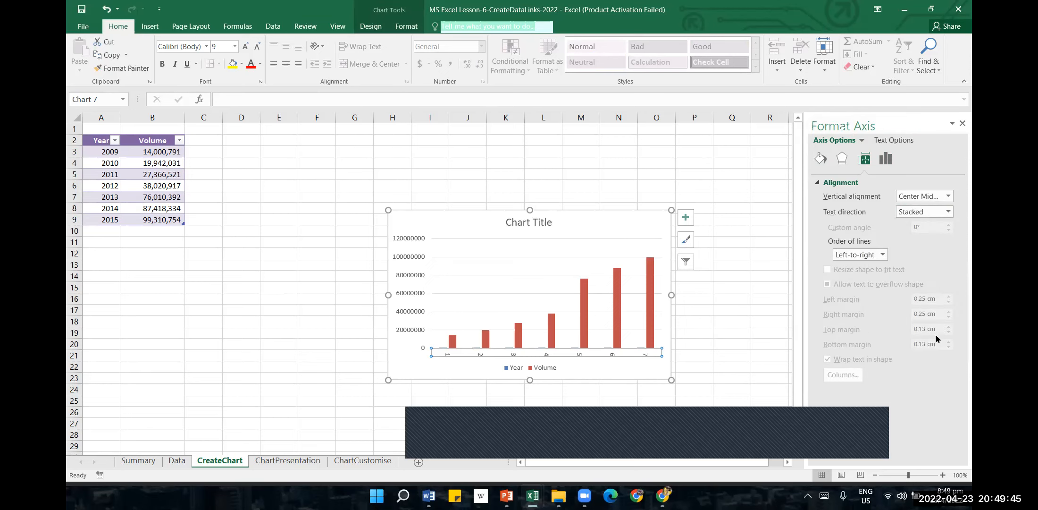
left_click(482, 290)
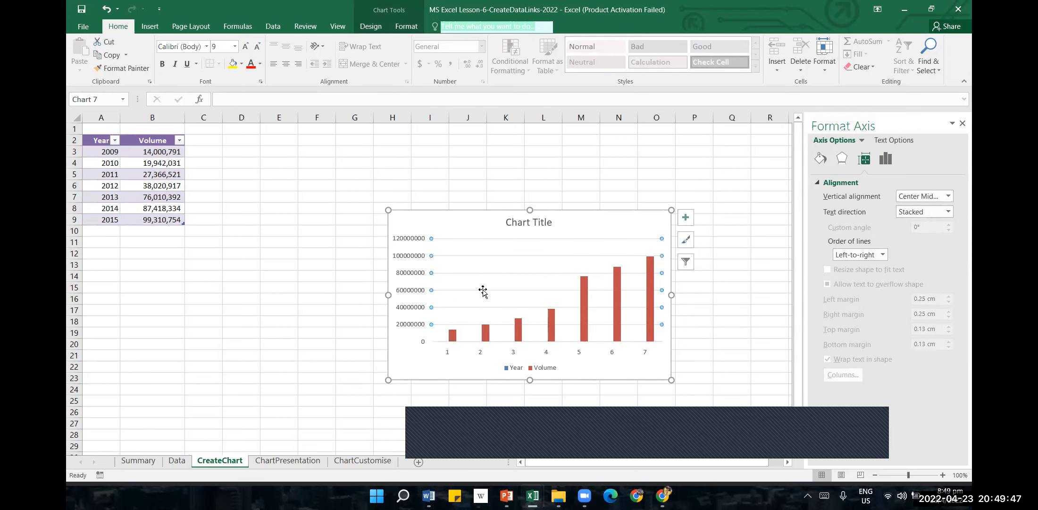
left_click(408, 312)
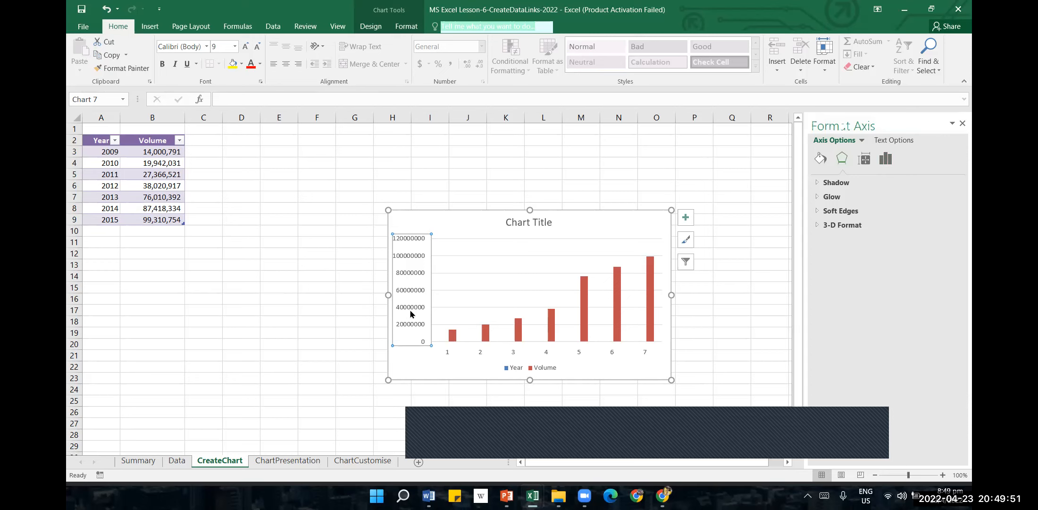
Go to the ChartPresentation sheet and show the design options for its Volume column chart.
left_click(271, 461)
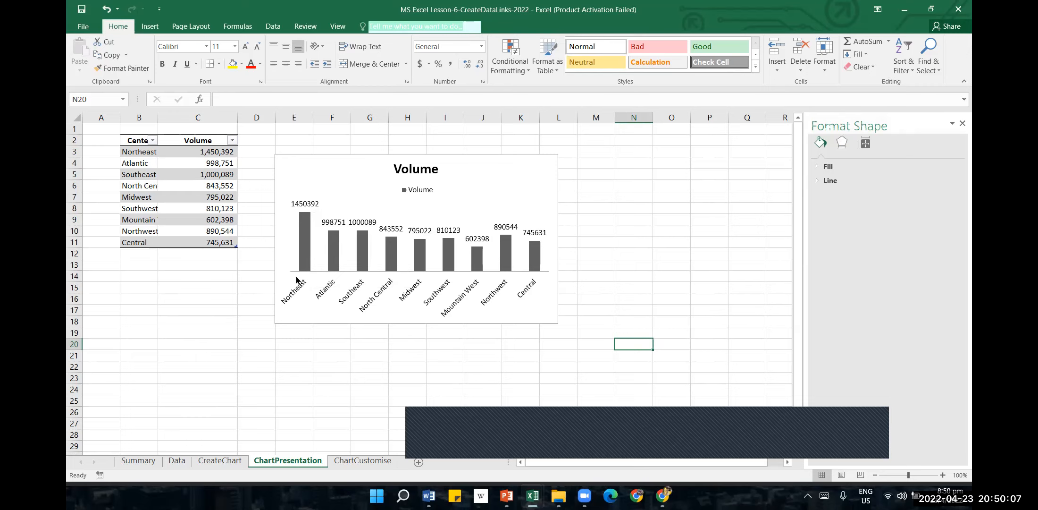
left_click(302, 244)
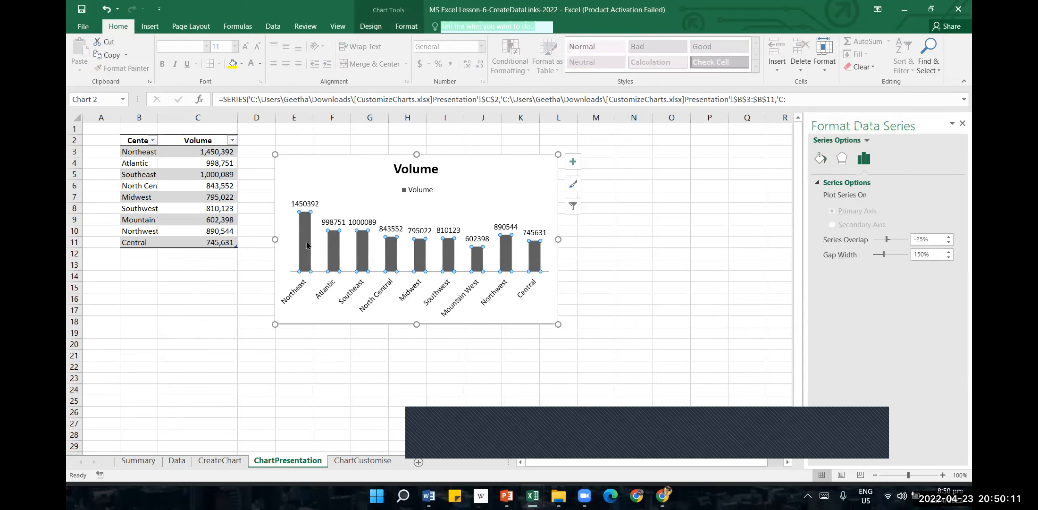
left_click(371, 27)
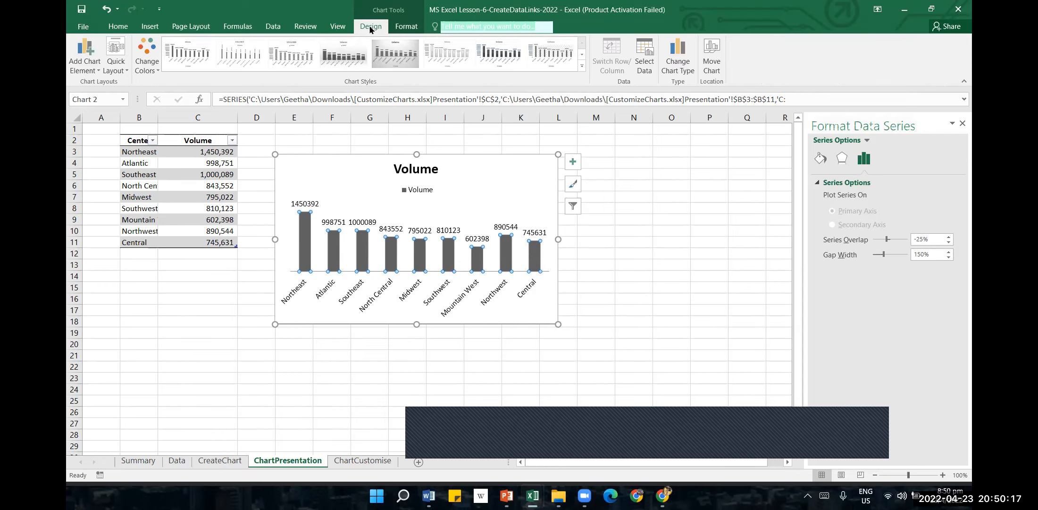
left_click_drag(696, 302, 697, 310)
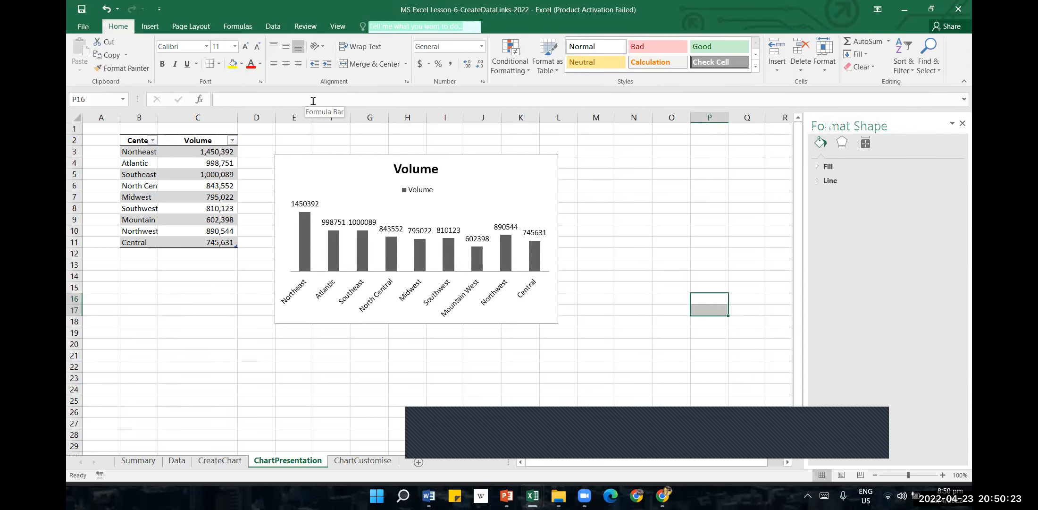
Browse the chart styles and colour palettes available for the Volume chart on ChartPresentation.
left_click(340, 198)
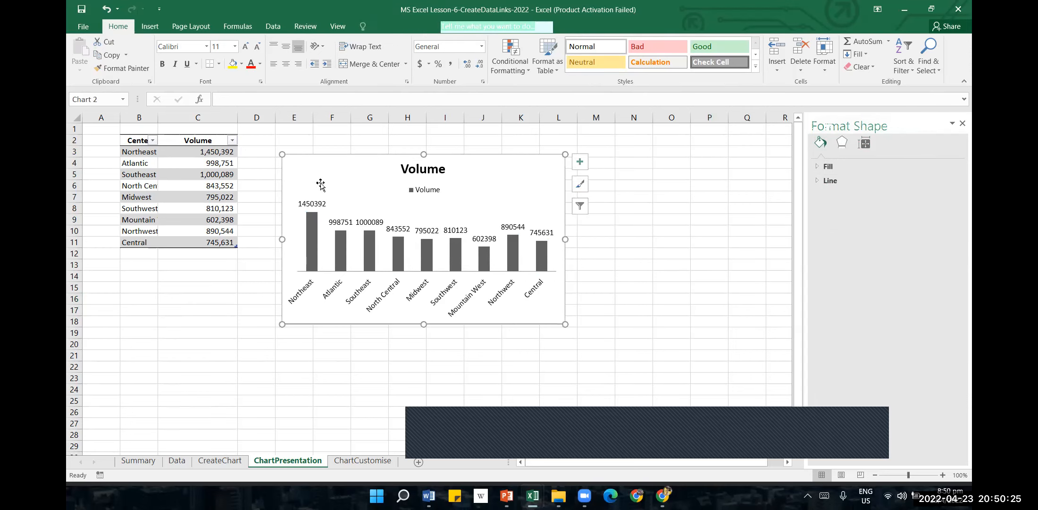
left_click(312, 236)
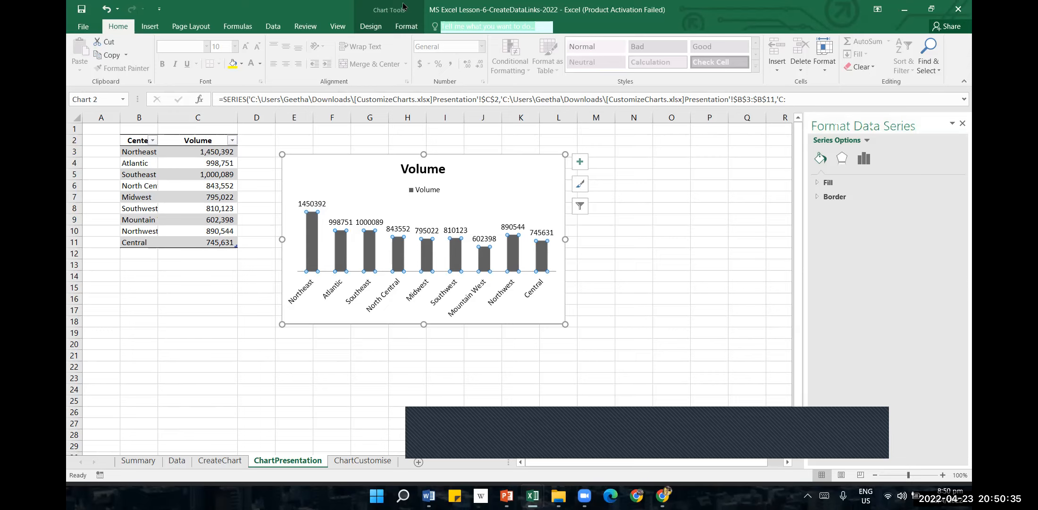
left_click(371, 27)
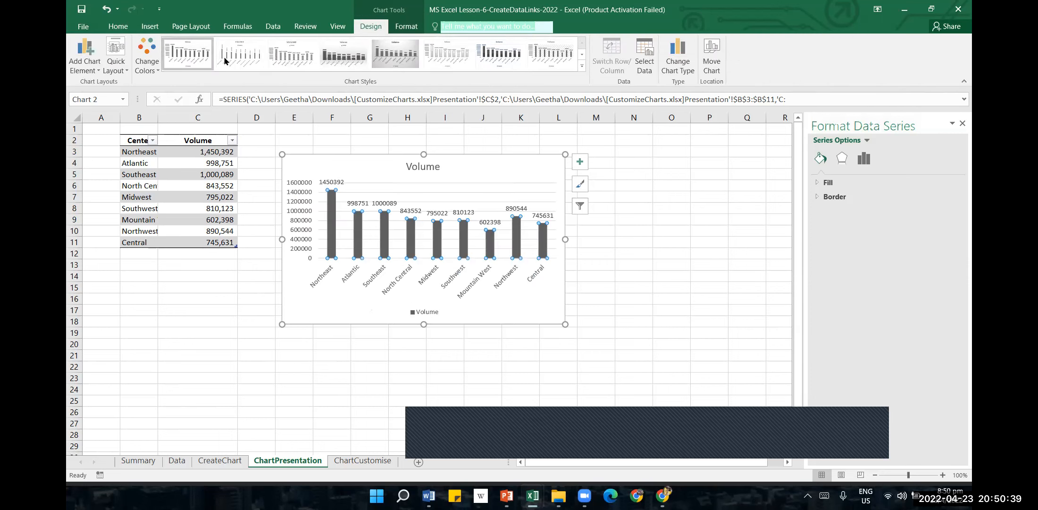
left_click(499, 55)
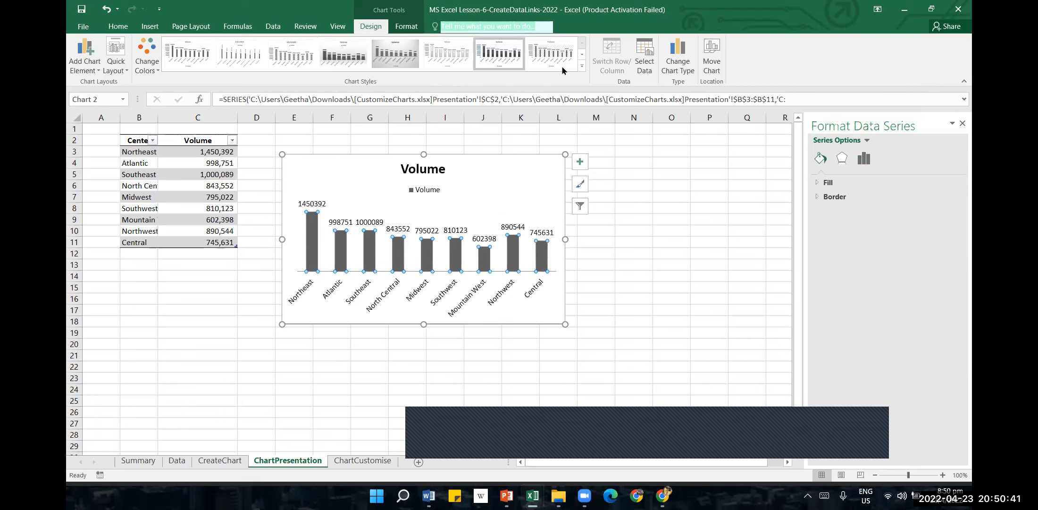
left_click(582, 66)
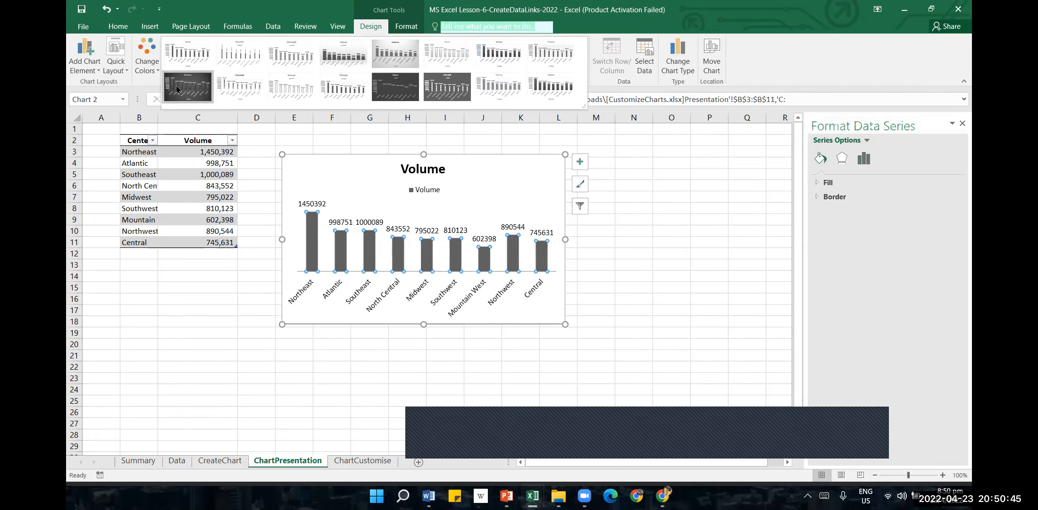
left_click(151, 71)
left_click(151, 71)
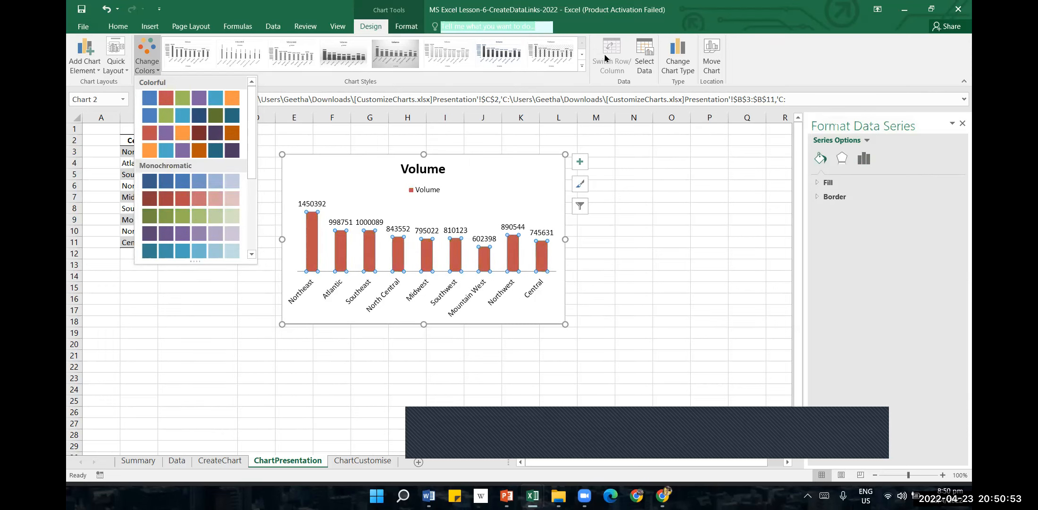
Try the striped-column chart style on the ChartPresentation chart and browse the monochromatic colour palettes.
left_click(300, 56)
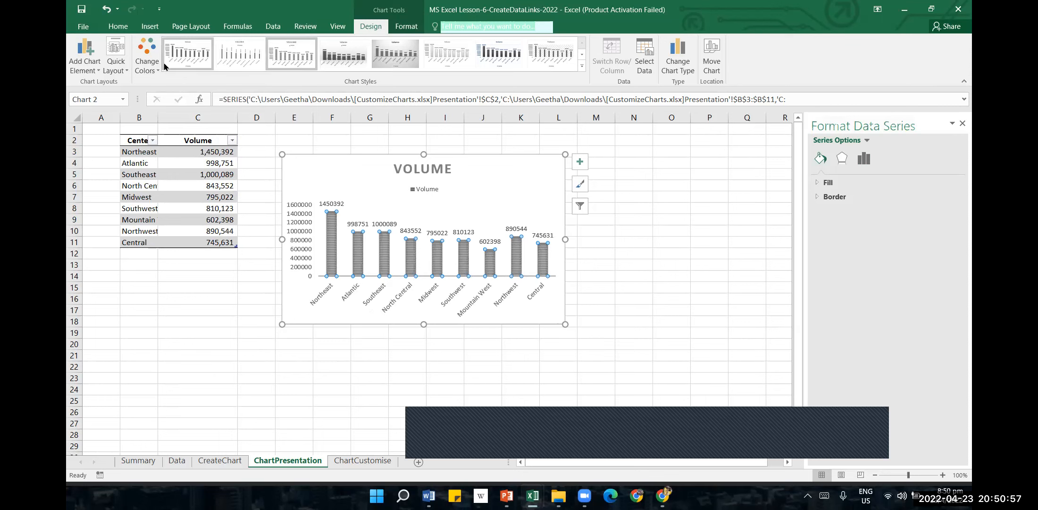
left_click(146, 55)
scroll(165, 148, "down", 2)
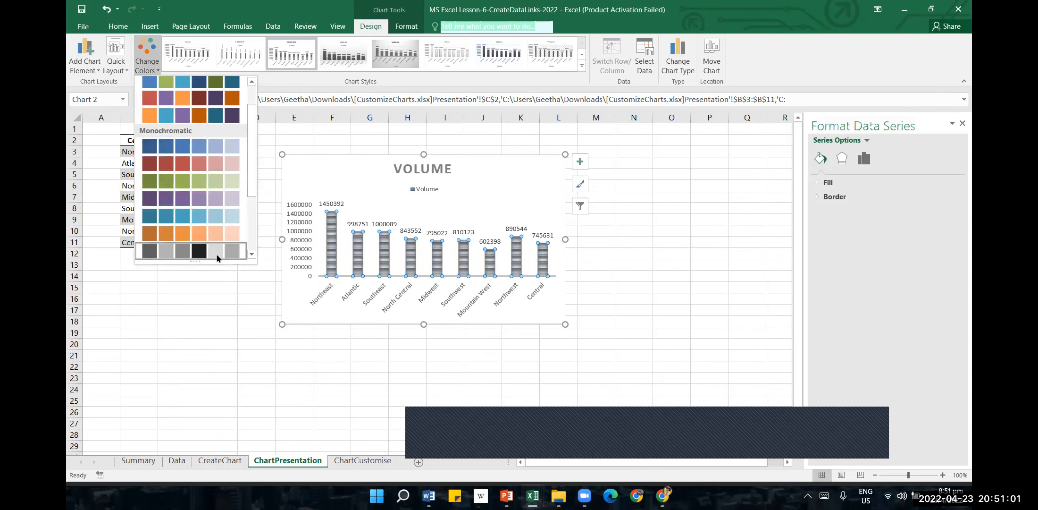
Try the dark Style 13 on the ChartPresentation chart and view its colour palettes.
left_click(581, 66)
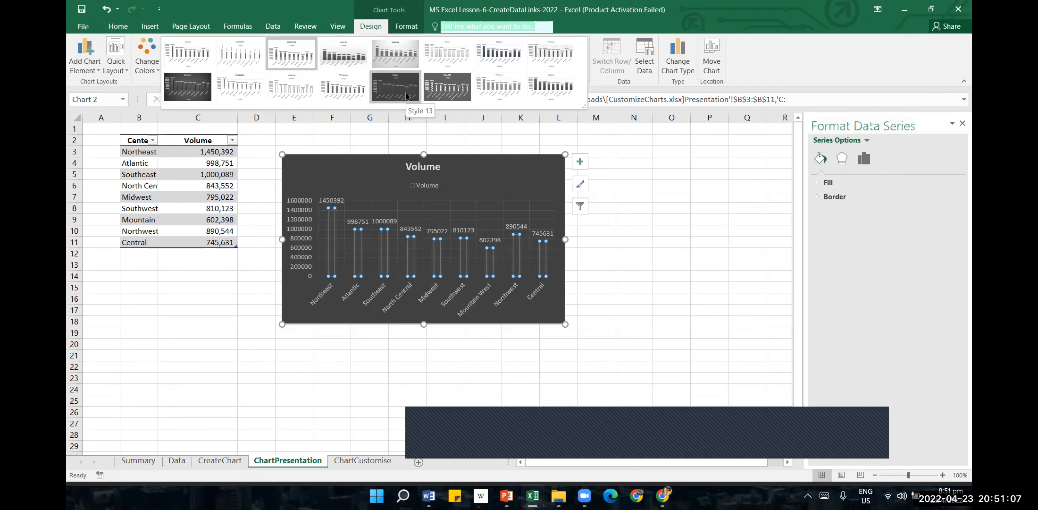
left_click(406, 96)
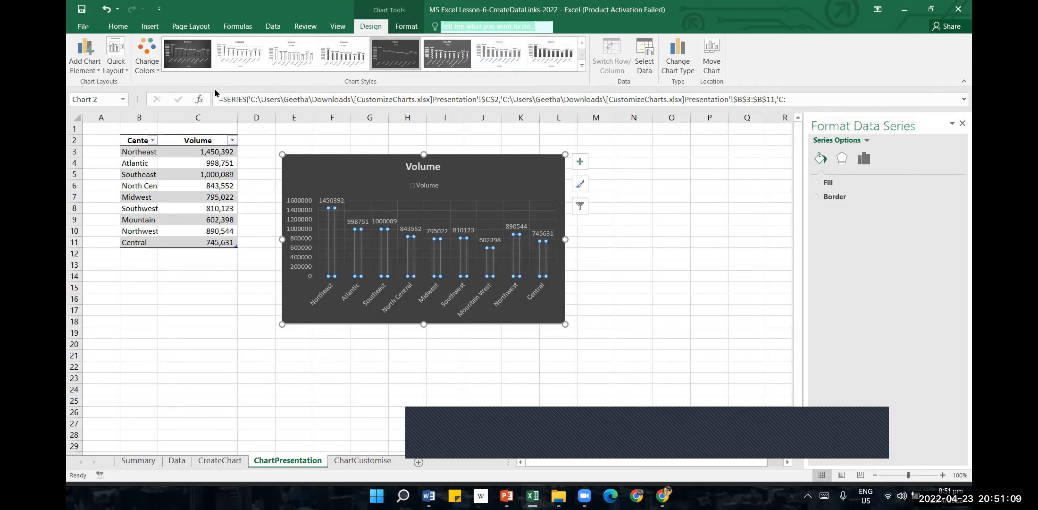
left_click(150, 68)
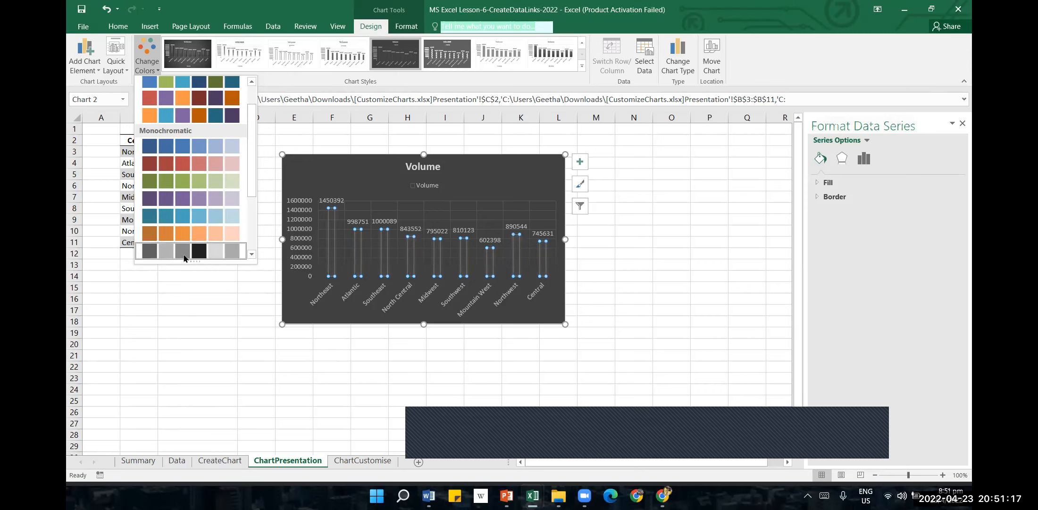
Try the outlined-column chart style on the ChartPresentation chart and preview the orange Color 10 palette.
left_click(287, 61)
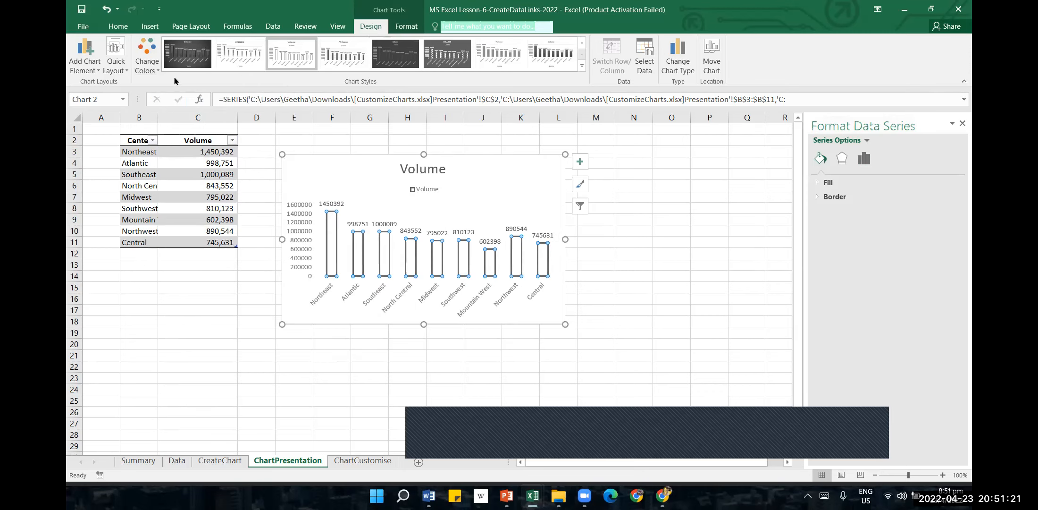
left_click(148, 70)
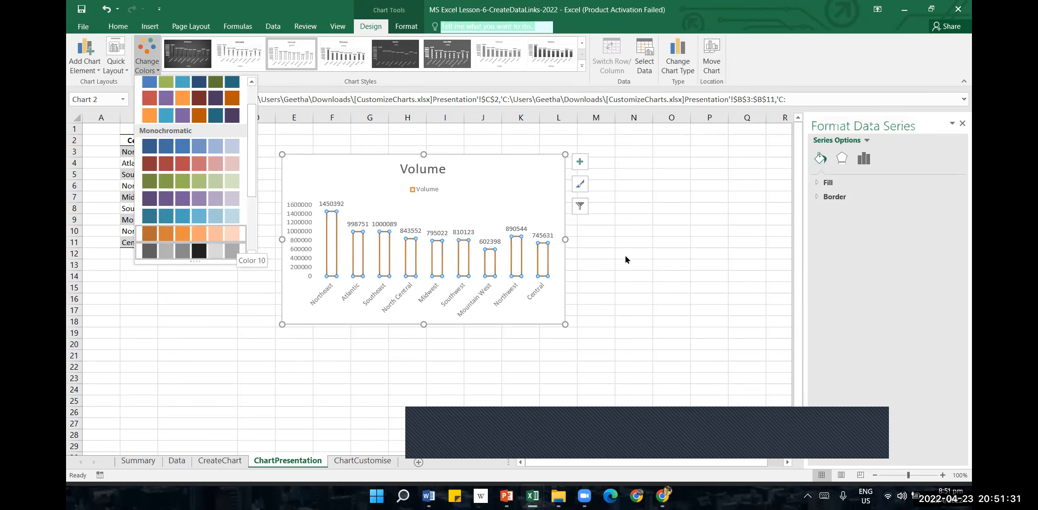
left_click(707, 281)
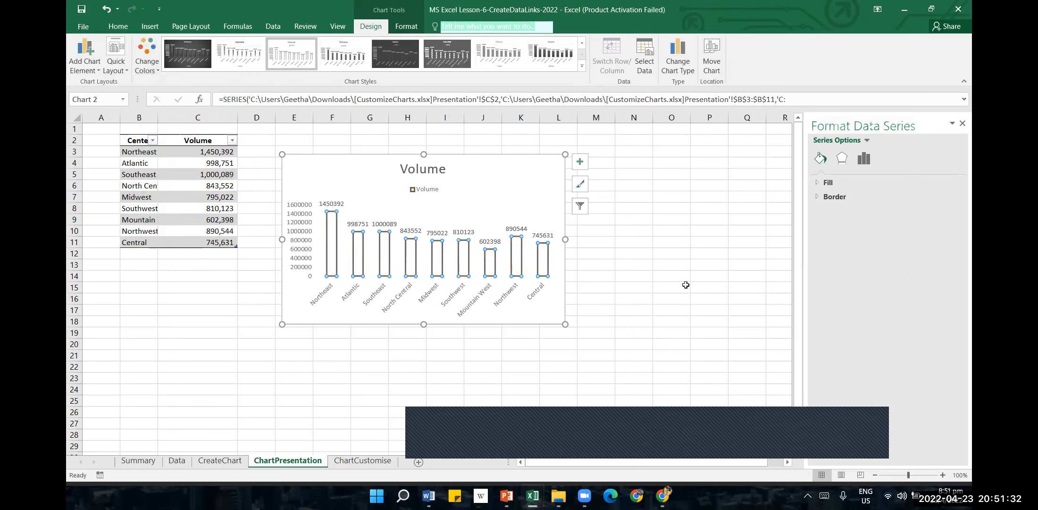
Undo the style and position changes to the ChartPresentation chart and the Stacked axis text direction on CreateChart.
left_click(107, 8)
left_click(107, 8)
left_click(107, 8)
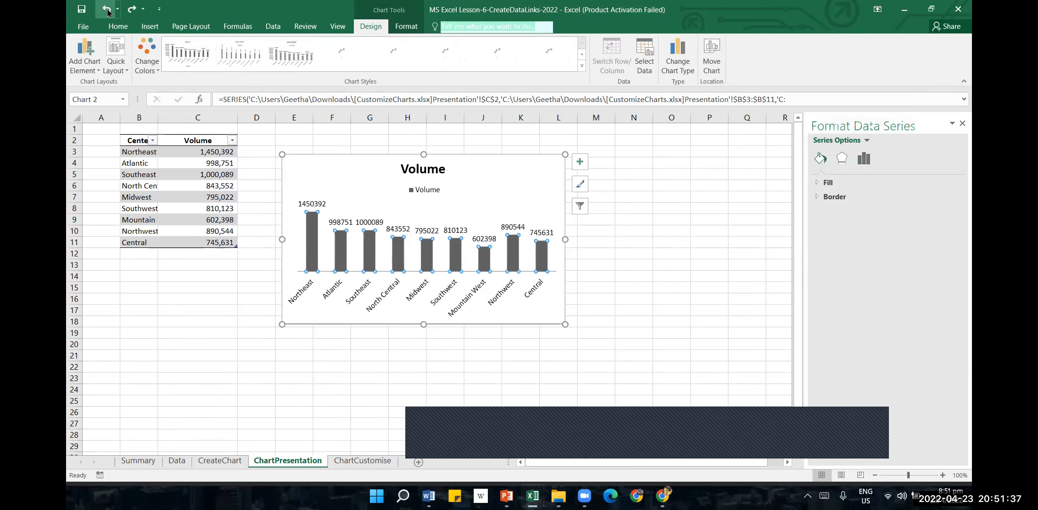
left_click(107, 8)
left_click(107, 8)
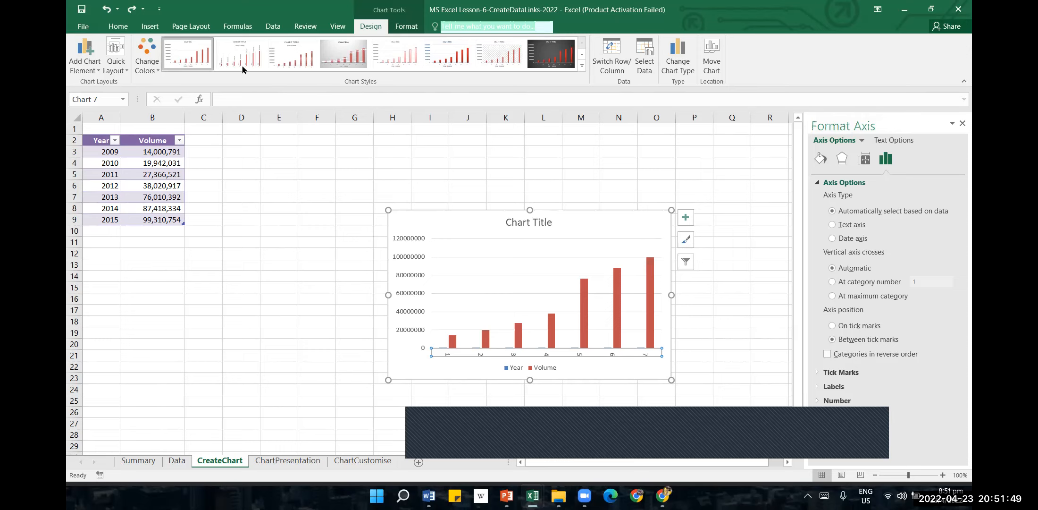
Try the chart style with pale shaded columns on the CreateChart chart and browse the colour palettes.
left_click(583, 66)
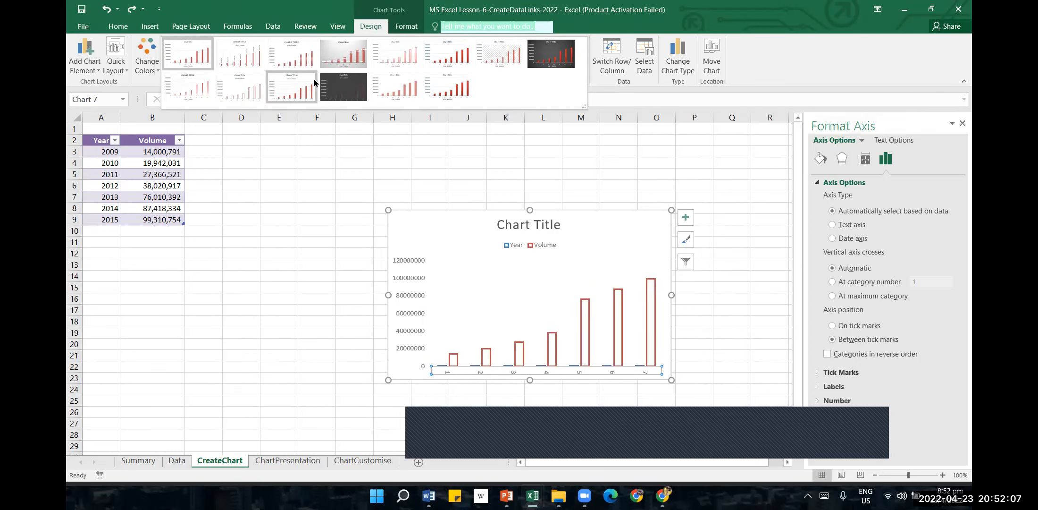
left_click(155, 75)
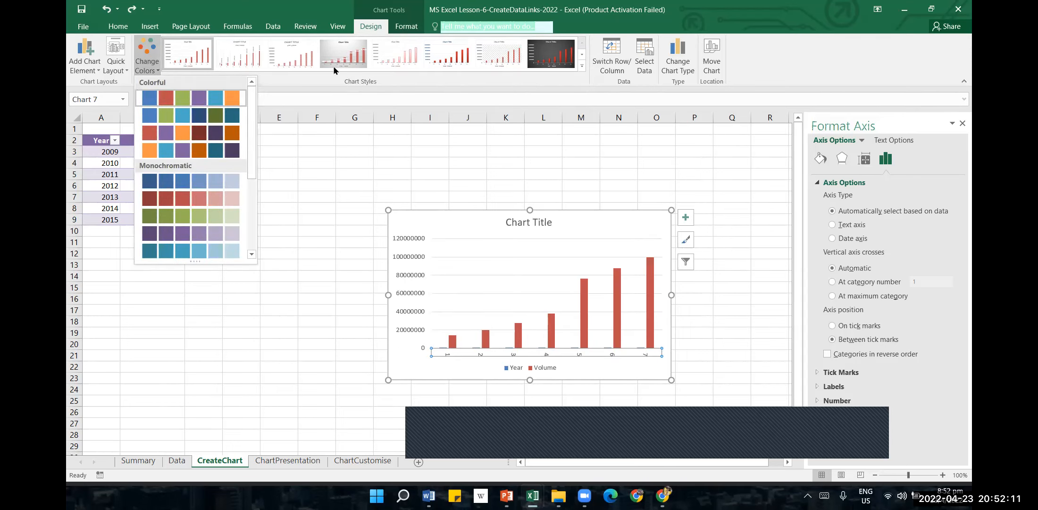
left_click(391, 54)
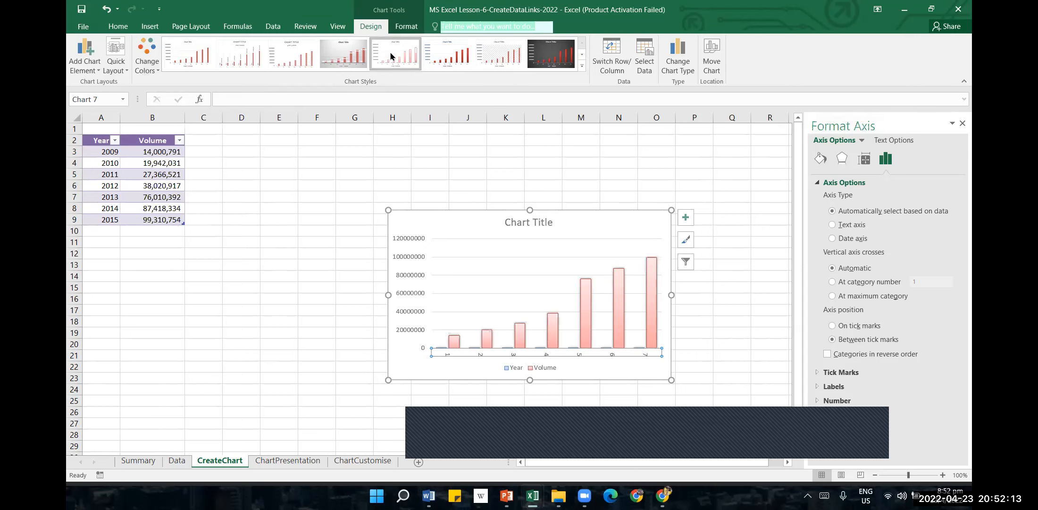
left_click(157, 72)
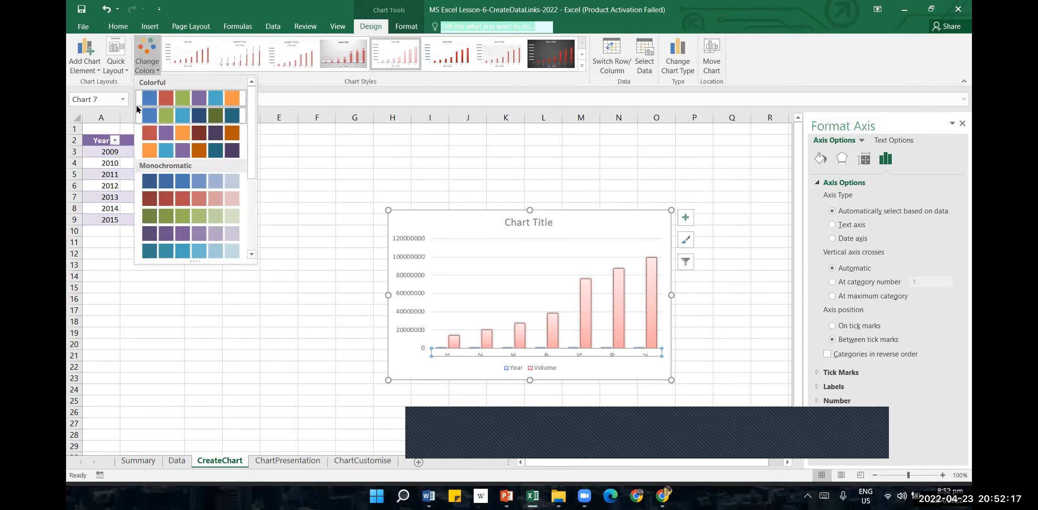
key("Escape")
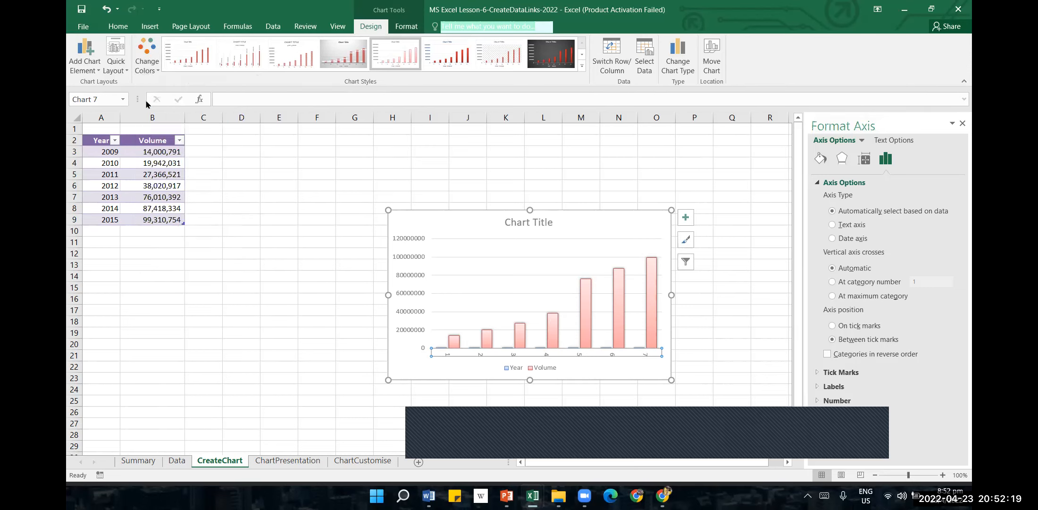
left_click(146, 61)
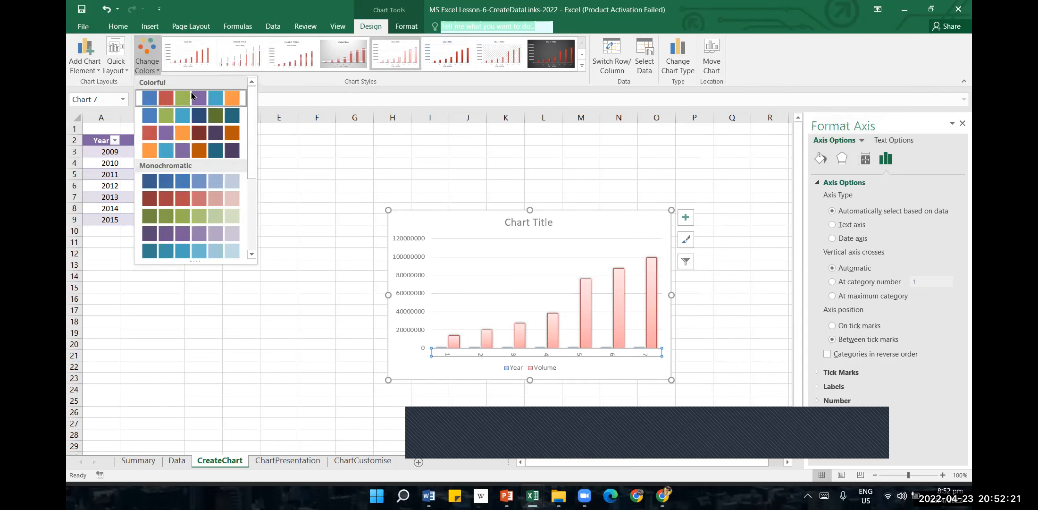
Apply the chart style with vertical data labels and a legend under the title to the CreateChart chart.
left_click(241, 65)
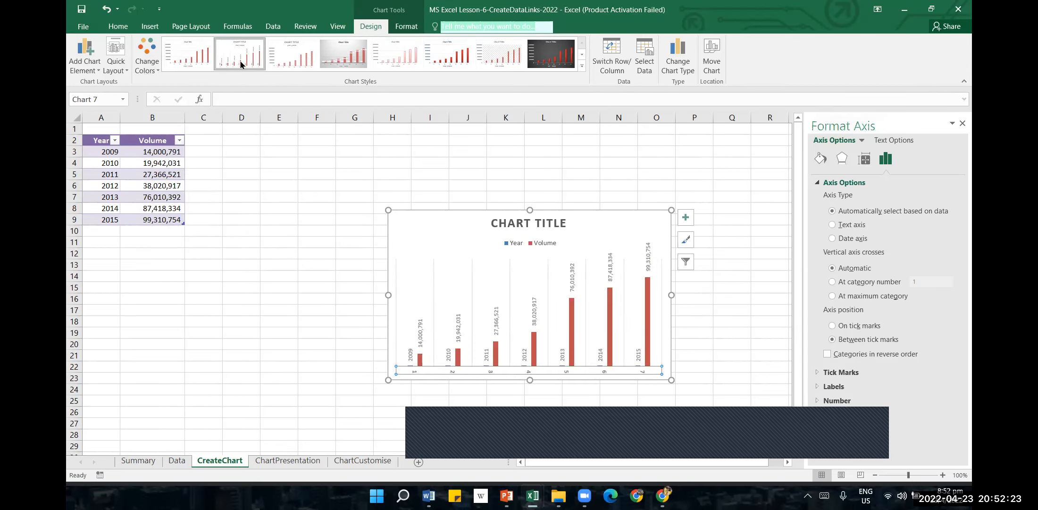
left_click(476, 262)
left_click(477, 352)
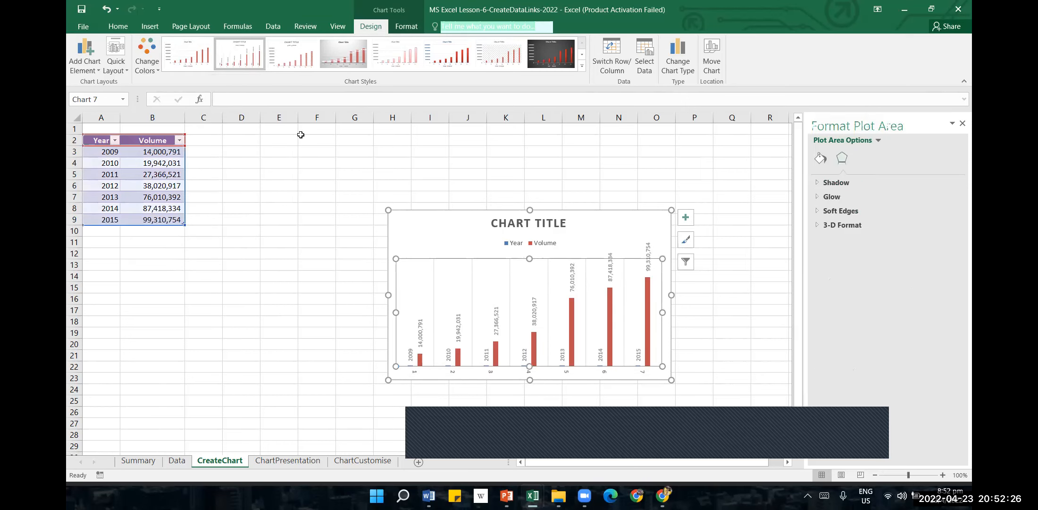
Try the third chart style with the third colorful palette on the column chart.
left_click(291, 66)
left_click(154, 68)
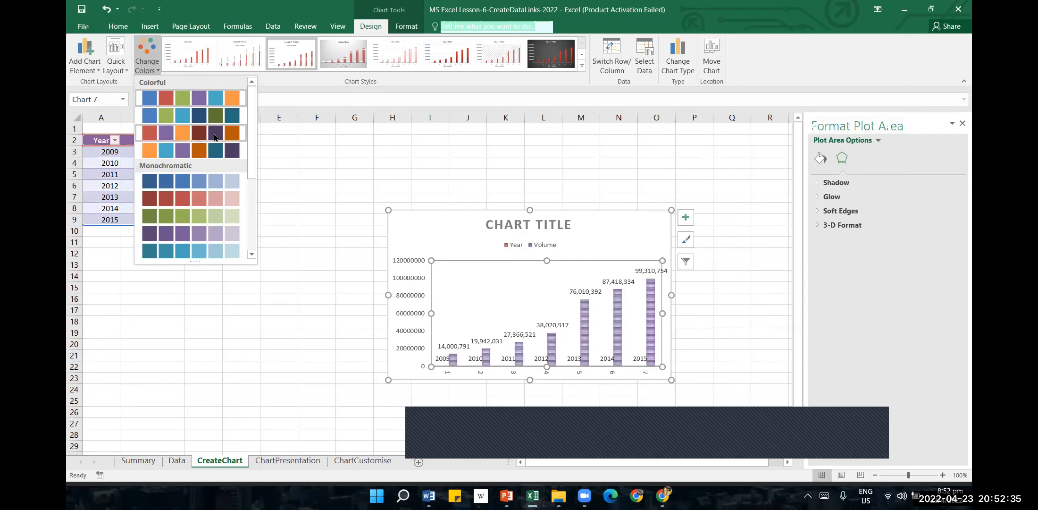
left_click(193, 135)
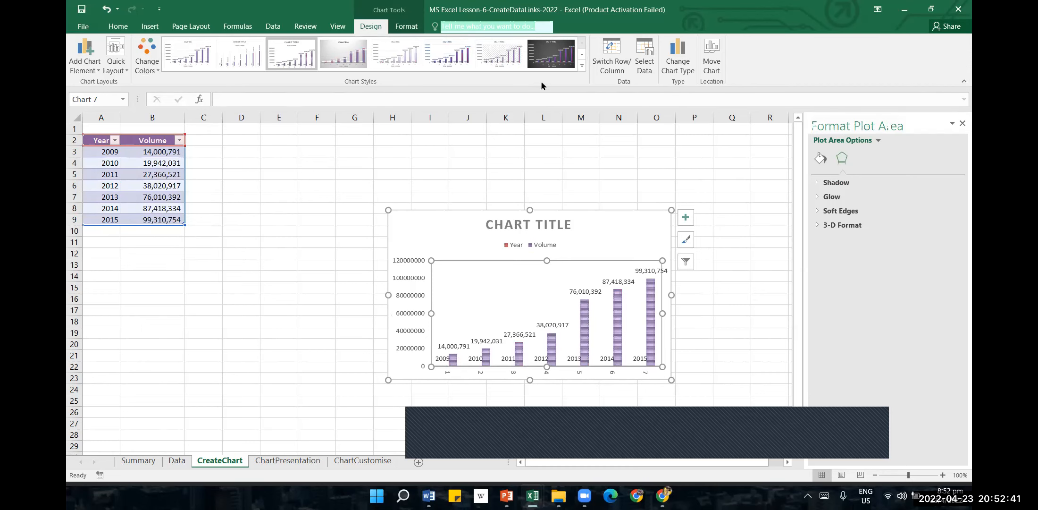
Try the dark, patterned and grey-gradient styles on the column chart, finishing with the first colorful palette.
left_click(561, 57)
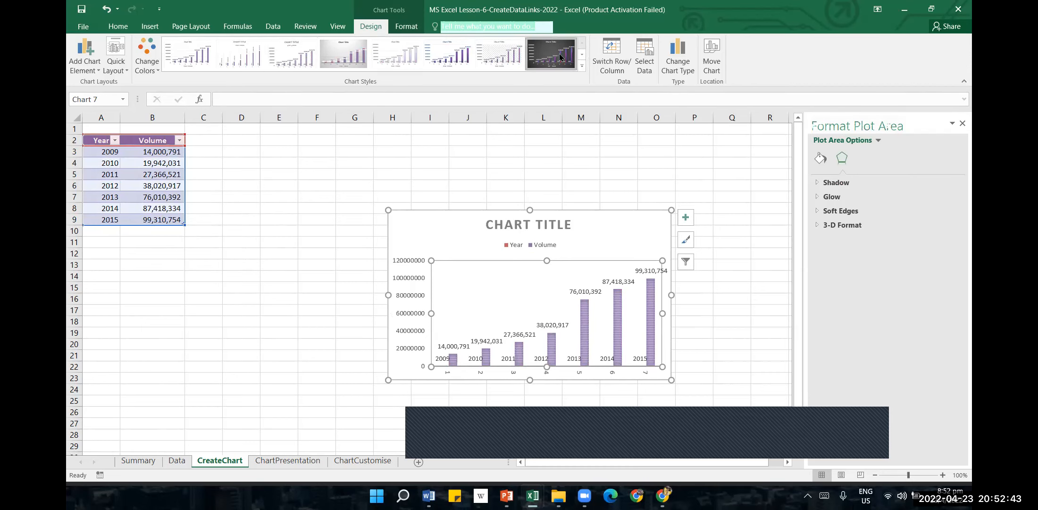
left_click(499, 56)
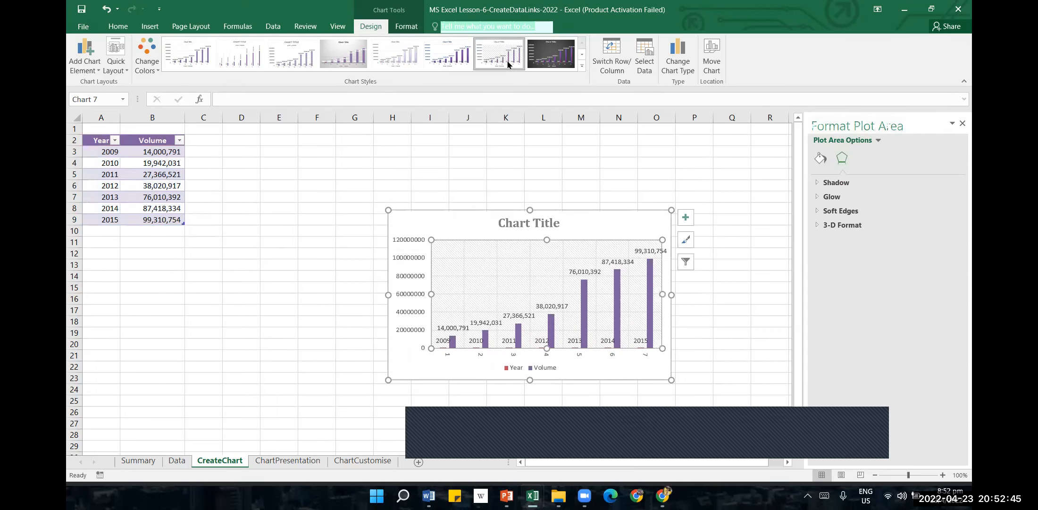
left_click(339, 61)
left_click(141, 70)
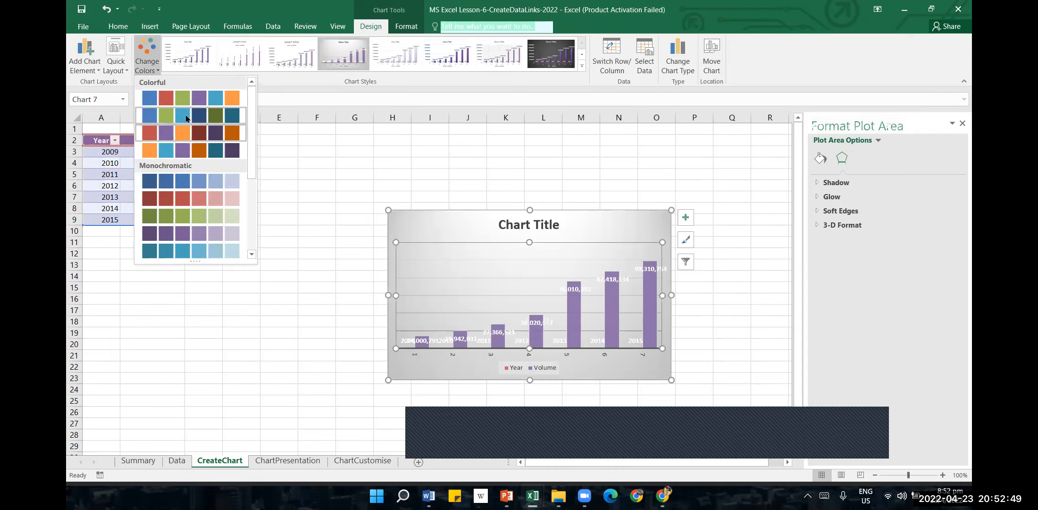
left_click(186, 92)
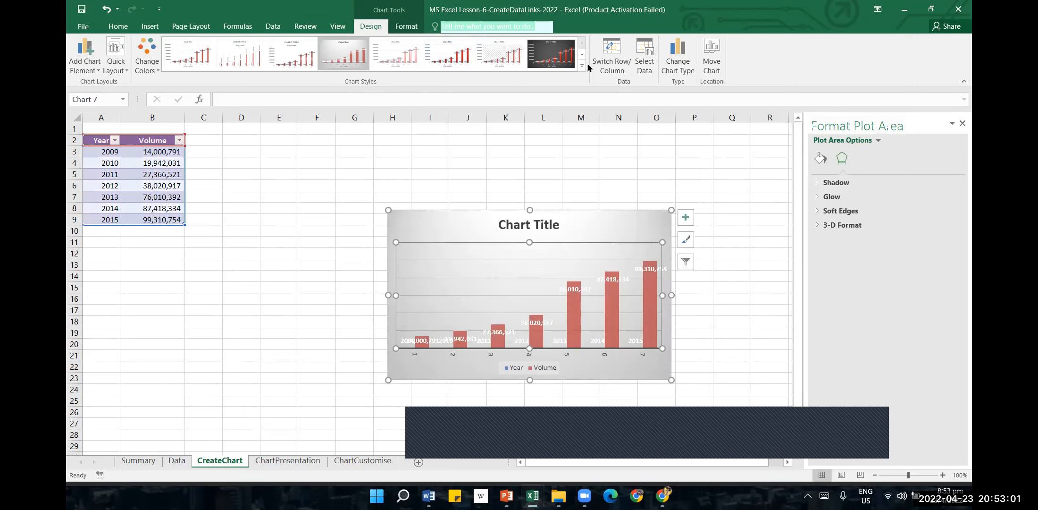
Undo the chart's style, color and formatting changes on the CreateChart sheet, continuing back to before the chart was inserted.
left_click(108, 16)
left_click(108, 17)
left_click(108, 18)
left_click(108, 17)
left_click(108, 17)
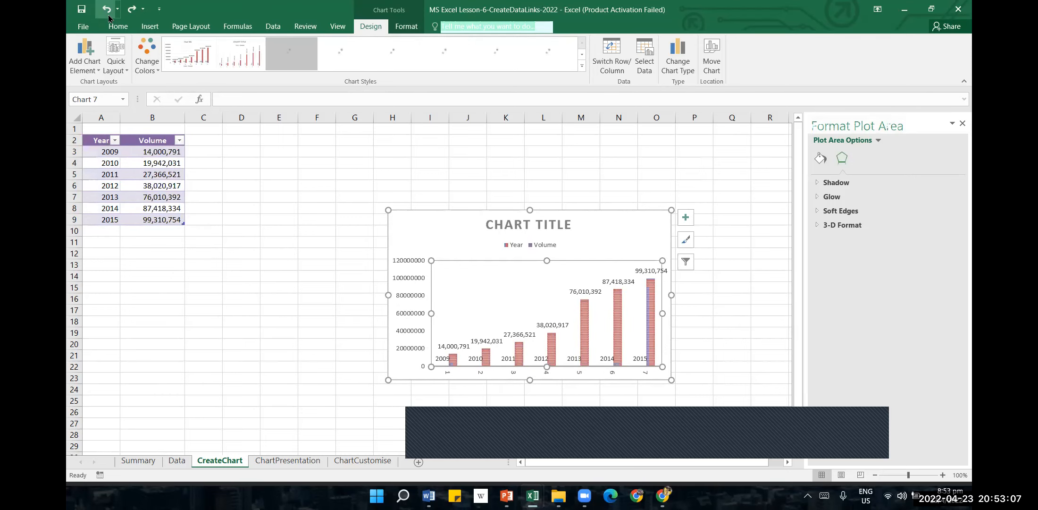
left_click(108, 17)
left_click(108, 18)
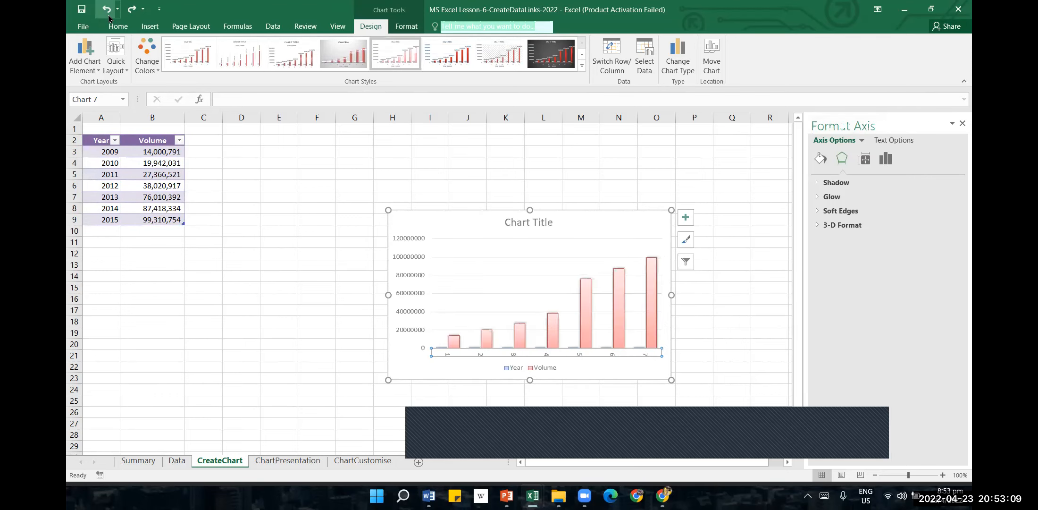
left_click(101, 10)
left_click(101, 9)
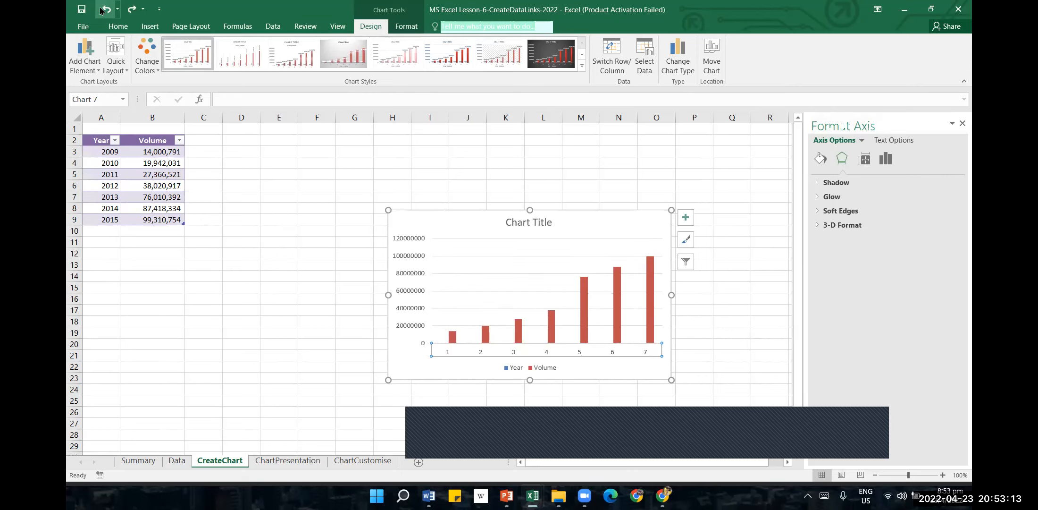
left_click(100, 10)
left_click(101, 9)
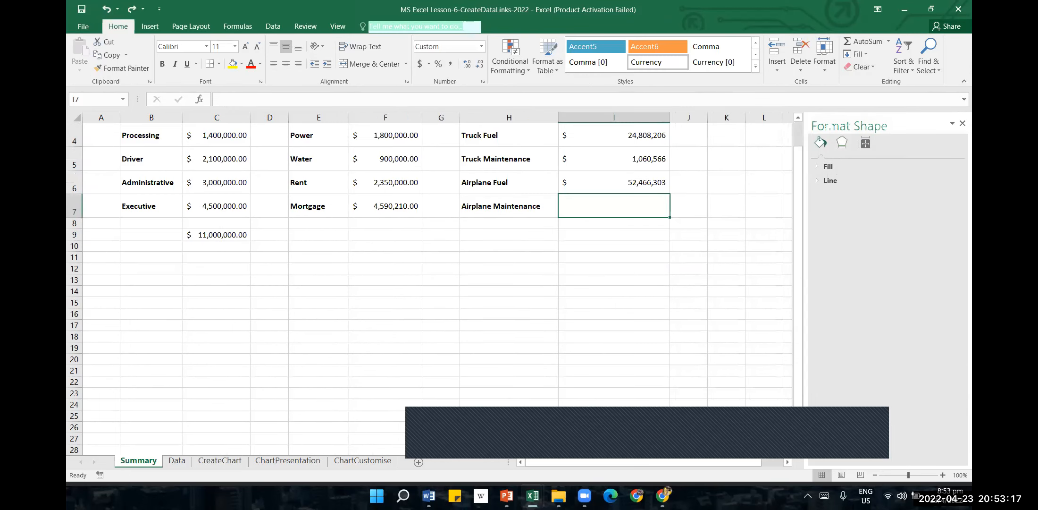
Return to the CreateDataLinks workbook and open the ChartPresentation sheet.
left_click(533, 495)
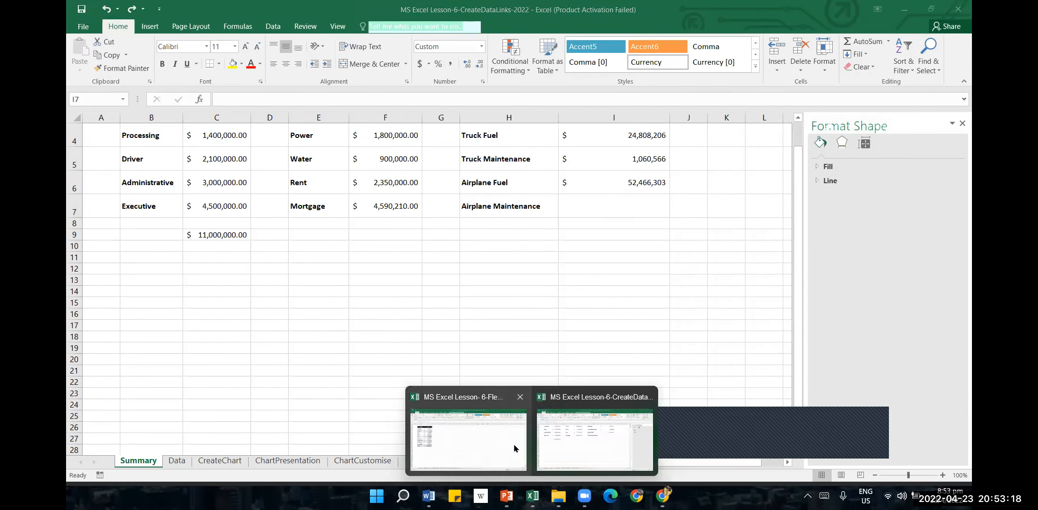
left_click(595, 448)
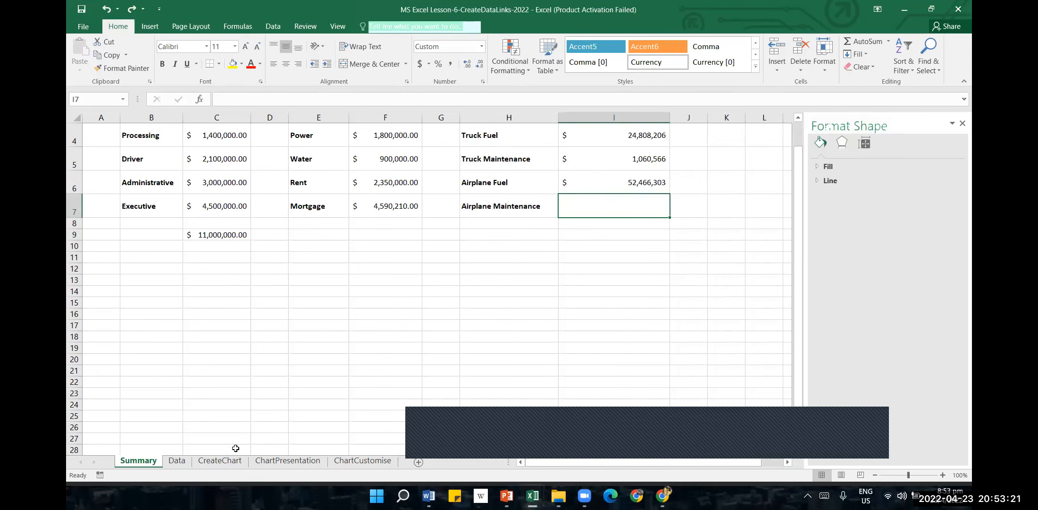
left_click(218, 461)
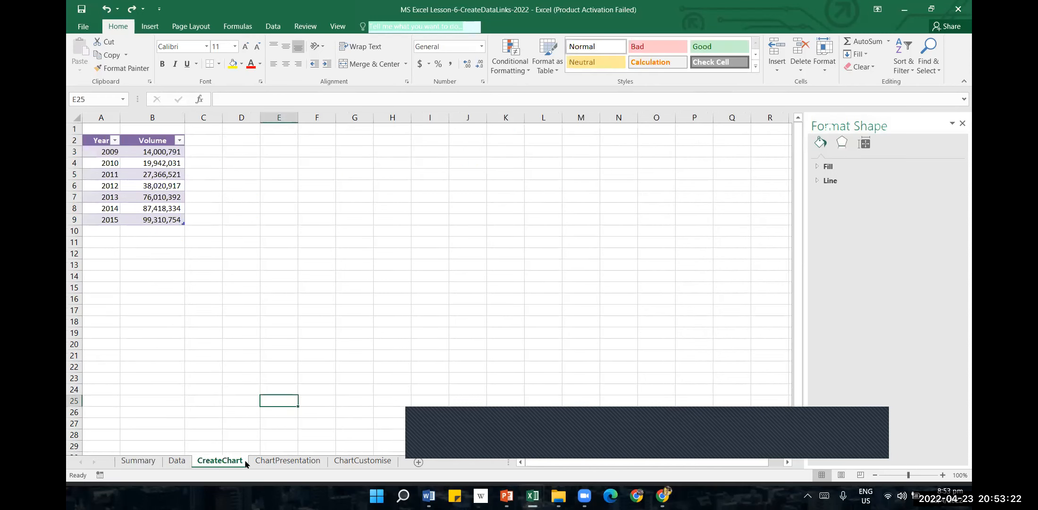
left_click(290, 461)
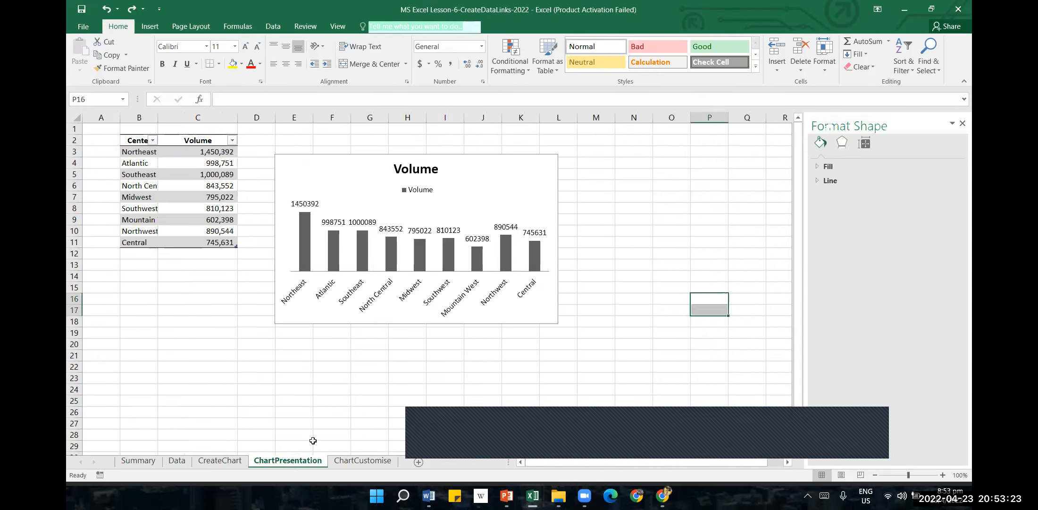
Preview other fill colors on the columns of the Volume chart.
left_click(303, 241)
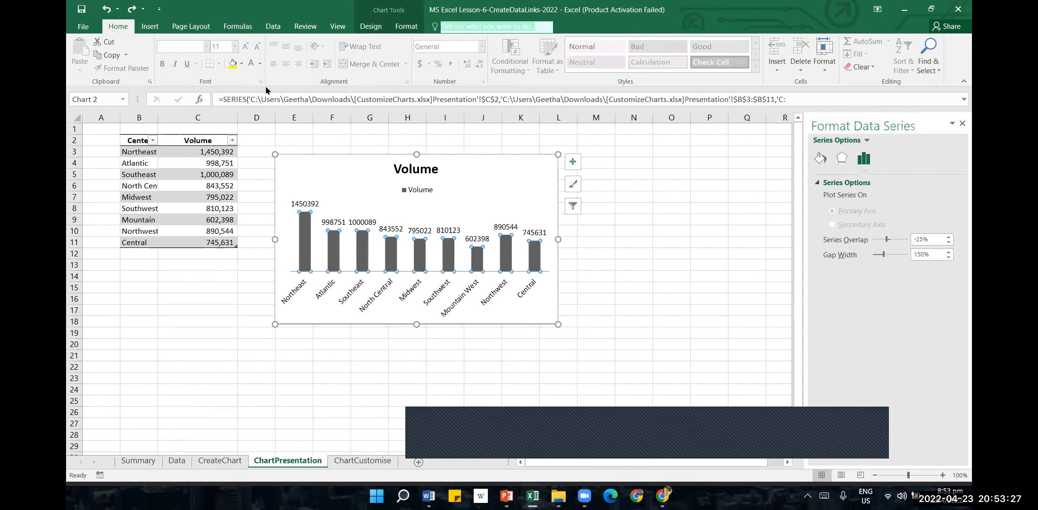
left_click(241, 64)
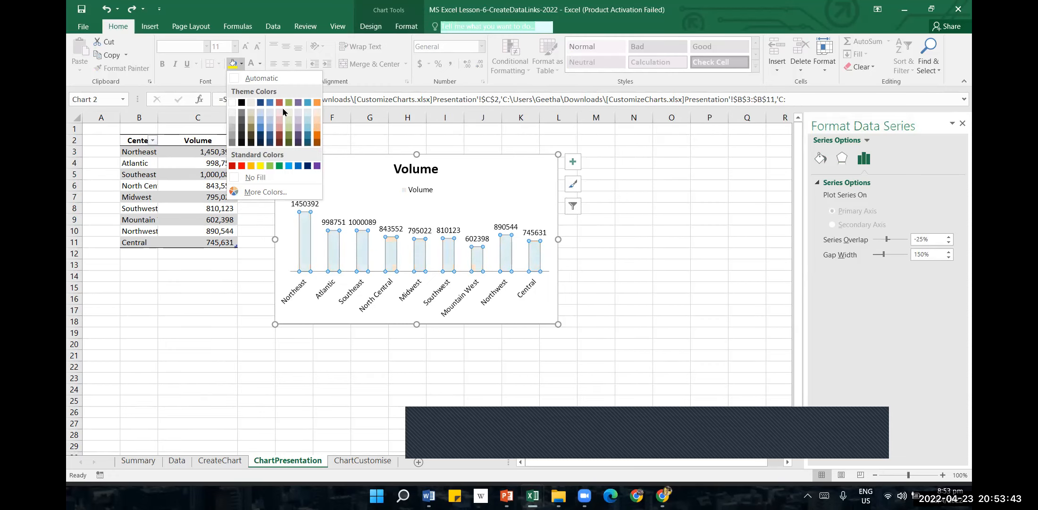
left_click(332, 392)
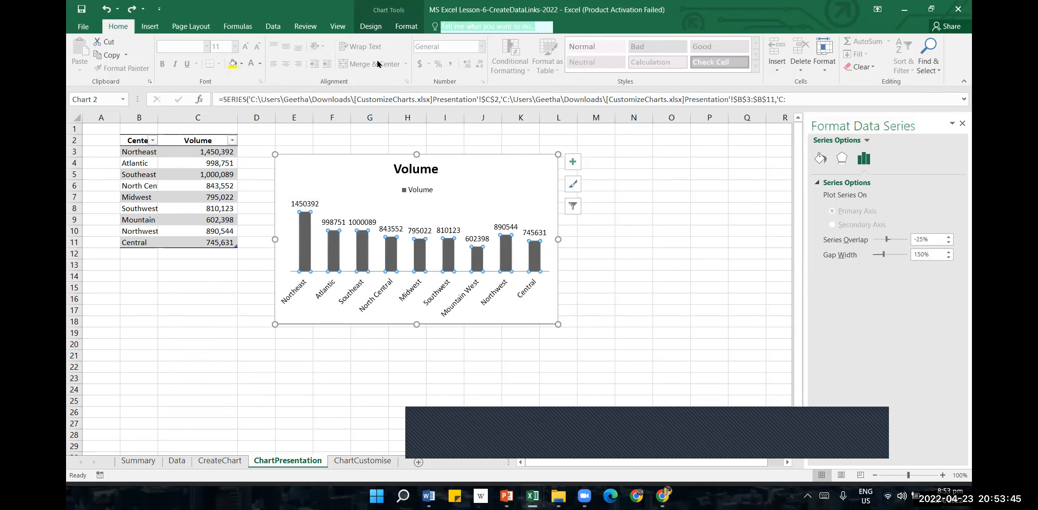
Set the Volume chart's title position to Above Chart.
left_click(372, 30)
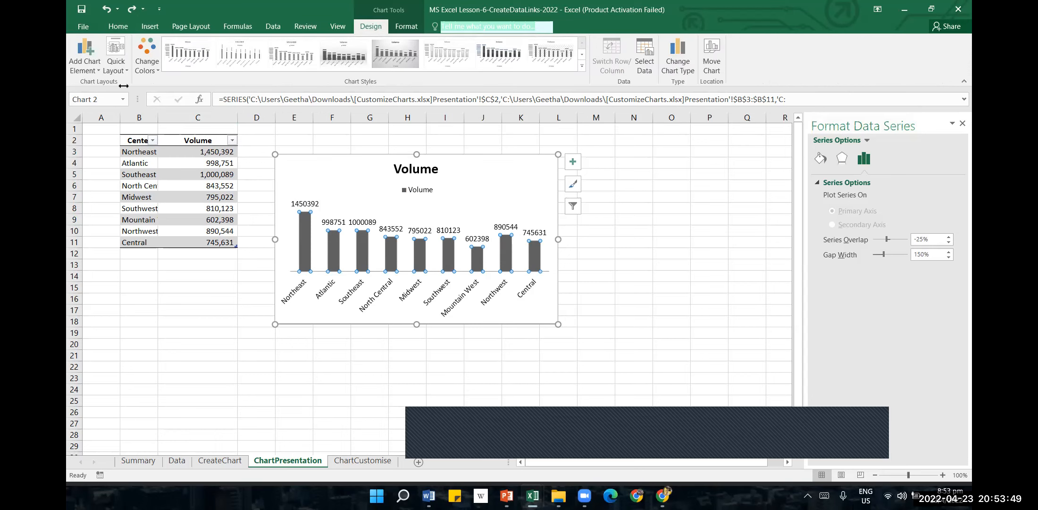
left_click(96, 70)
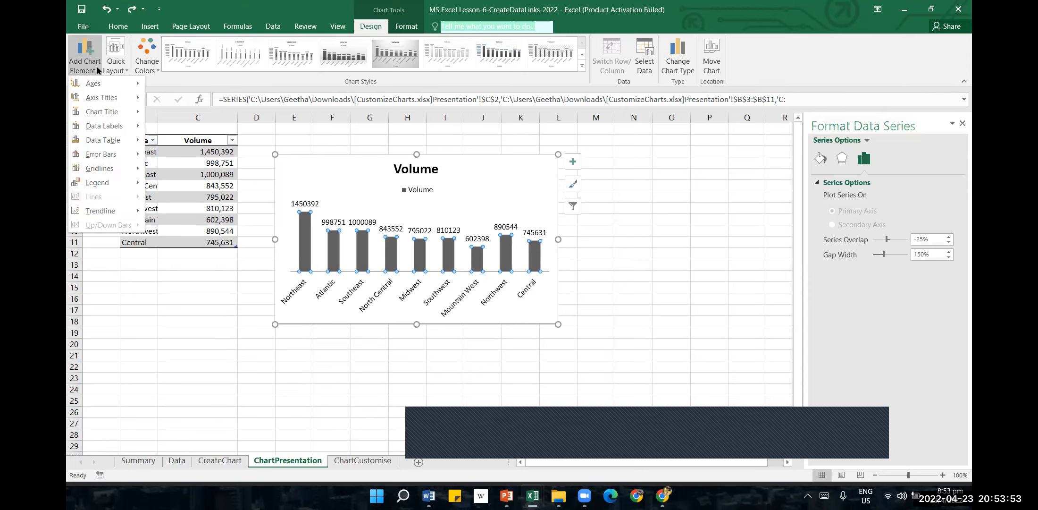
left_click(272, 342)
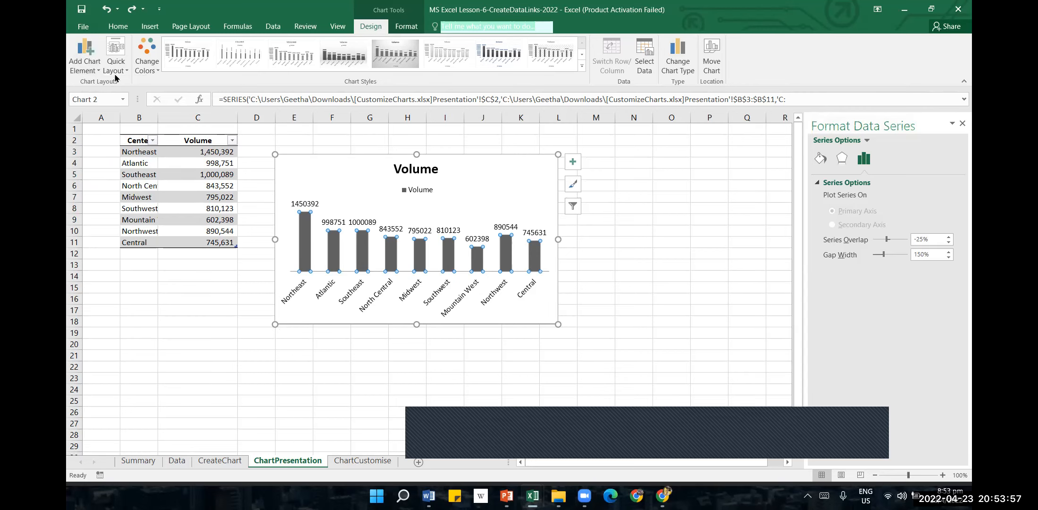
left_click(88, 66)
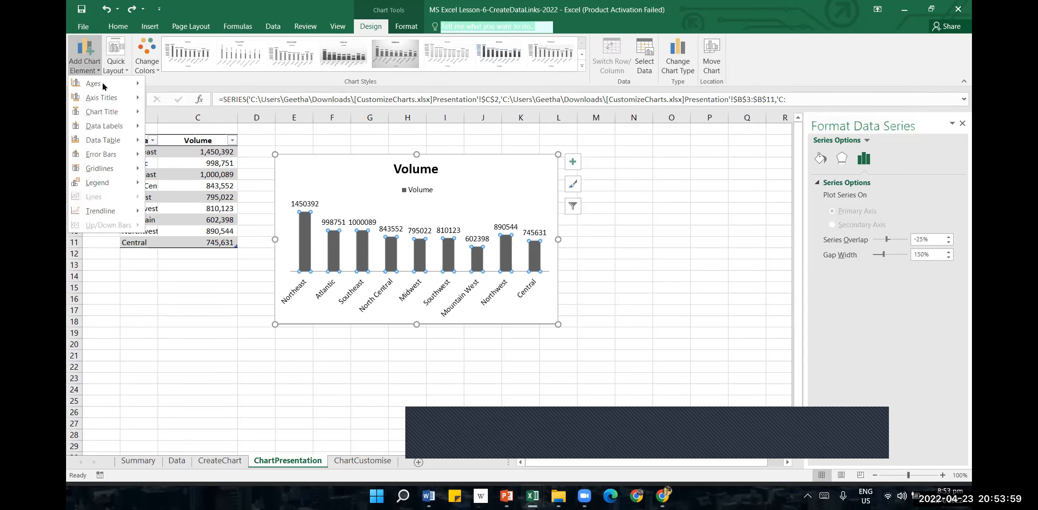
mouse_move(132, 88)
mouse_move(136, 113)
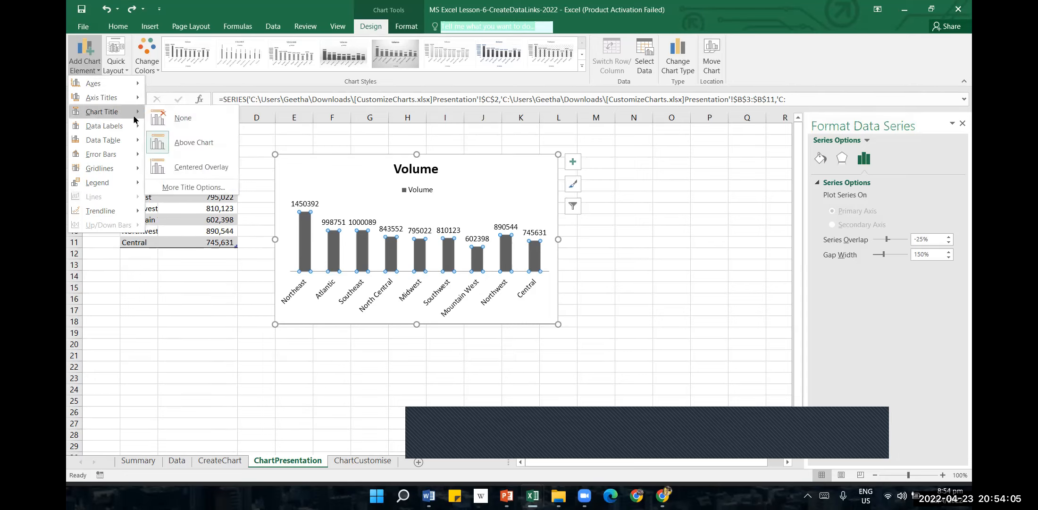
left_click(209, 151)
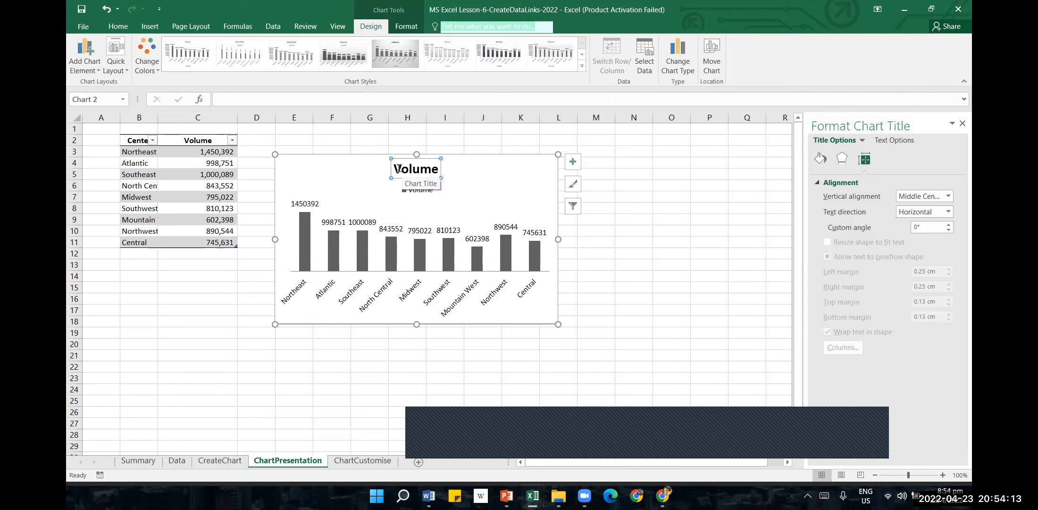
Change the chart title to "Sales Volume Summary".
left_click_drag(407, 168, 433, 174)
key("BackSpace")
key("BackSpace")
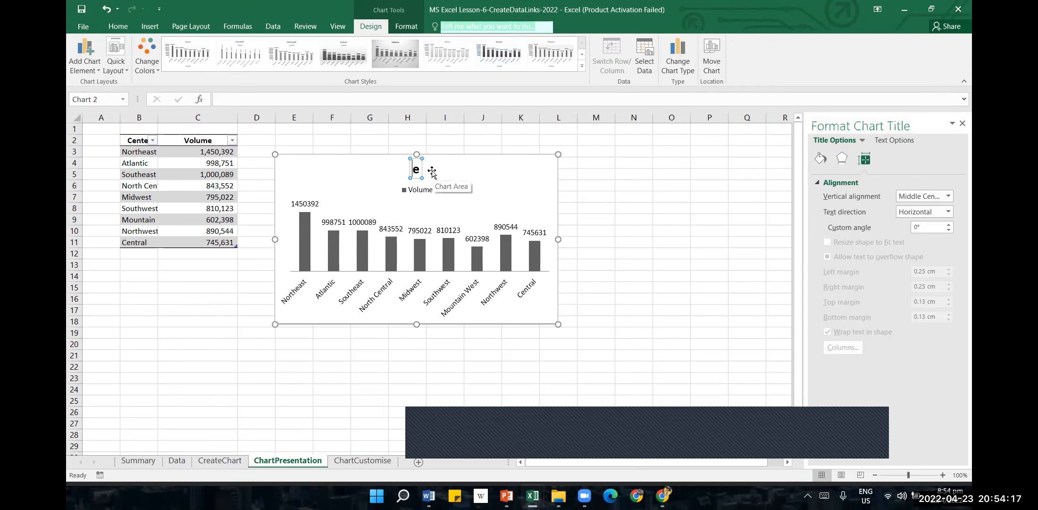
type("Sales ")
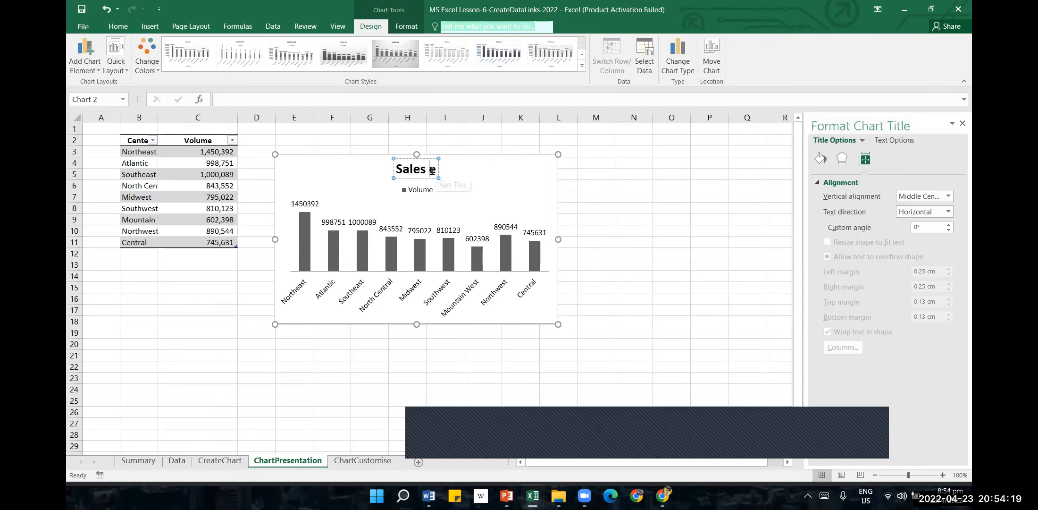
type("Volume")
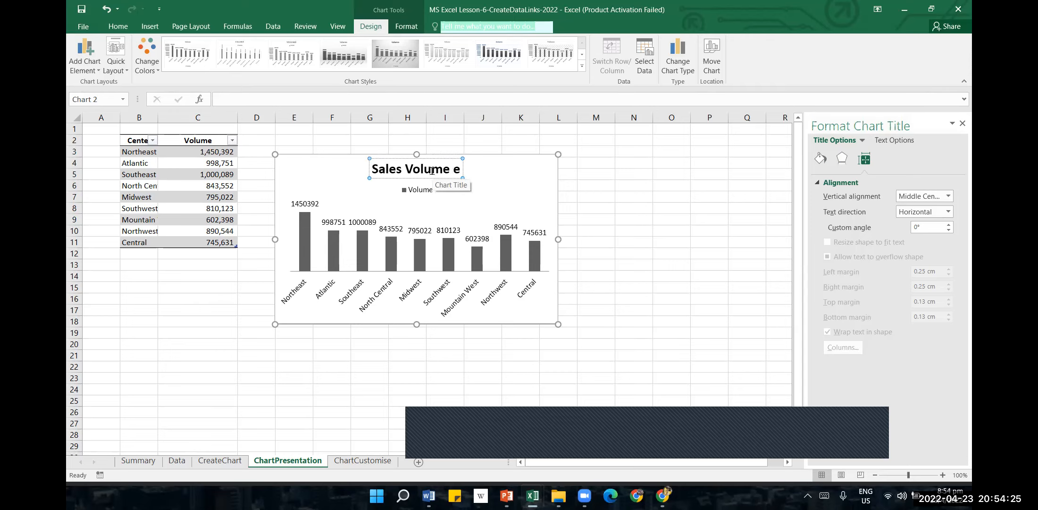
type("Summary")
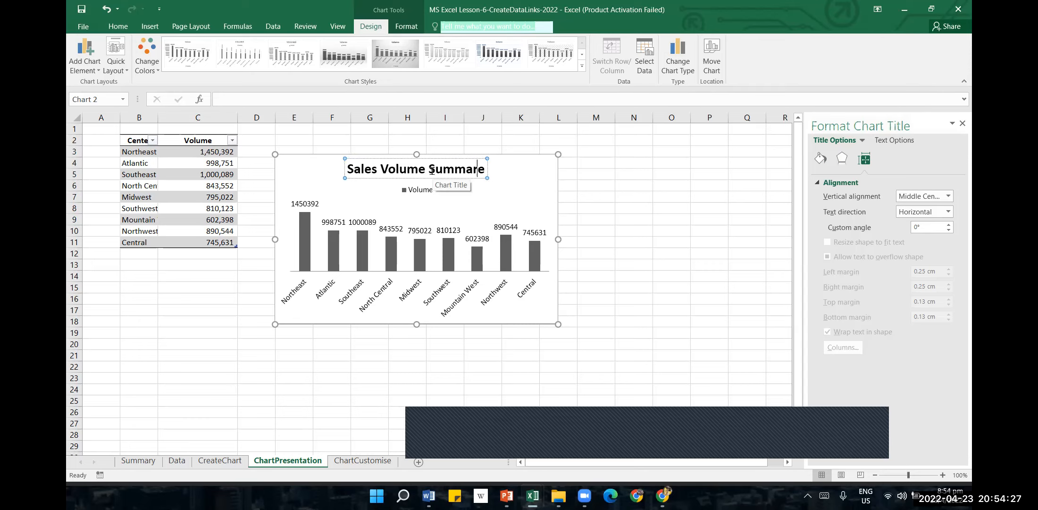
key("Delete")
left_click(657, 278)
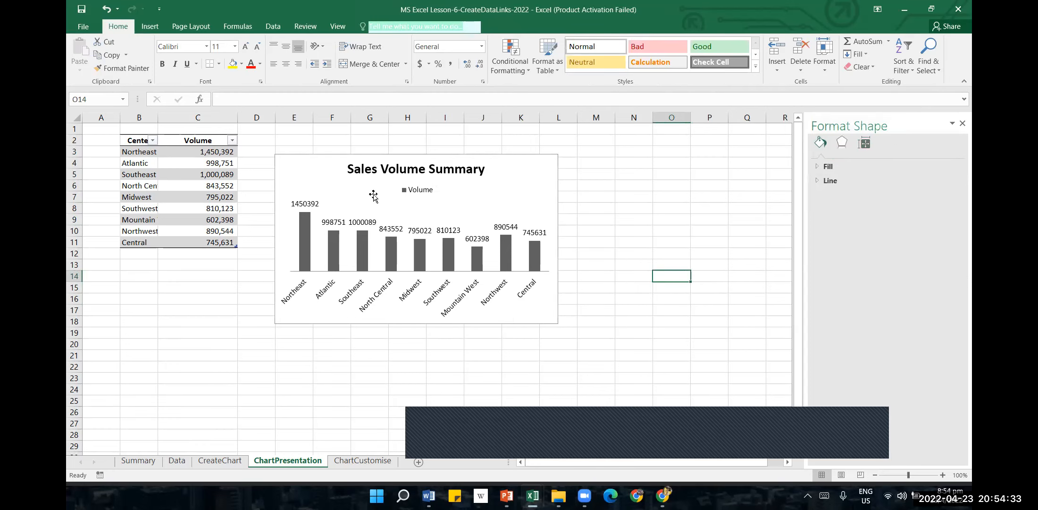
Preview the data label options for the Sales Volume Summary chart, including None.
left_click(389, 177)
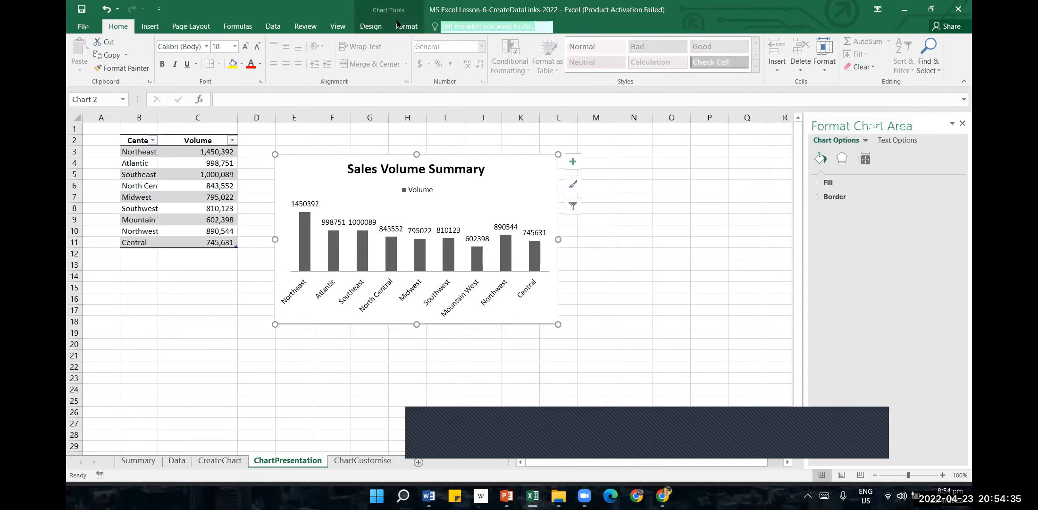
left_click(369, 26)
left_click(85, 54)
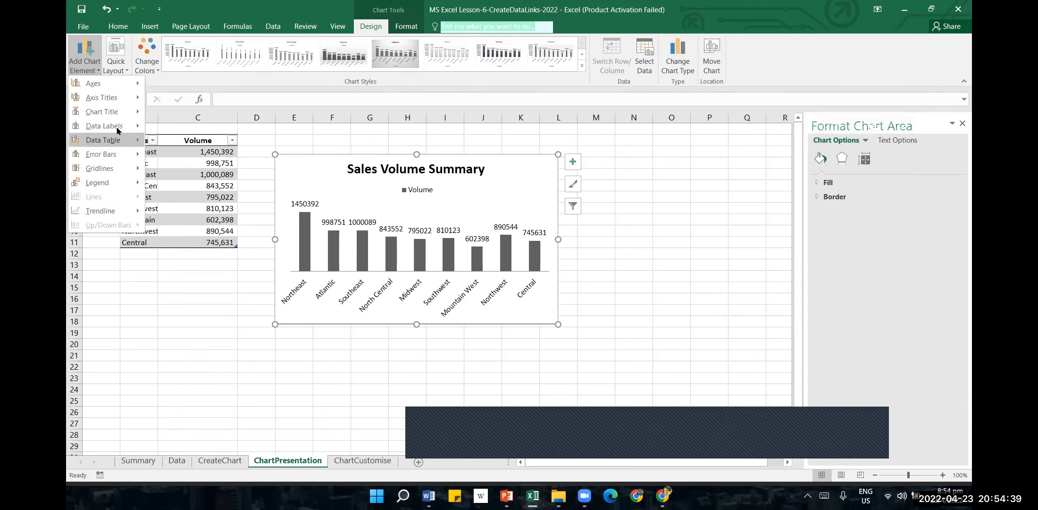
mouse_move(118, 130)
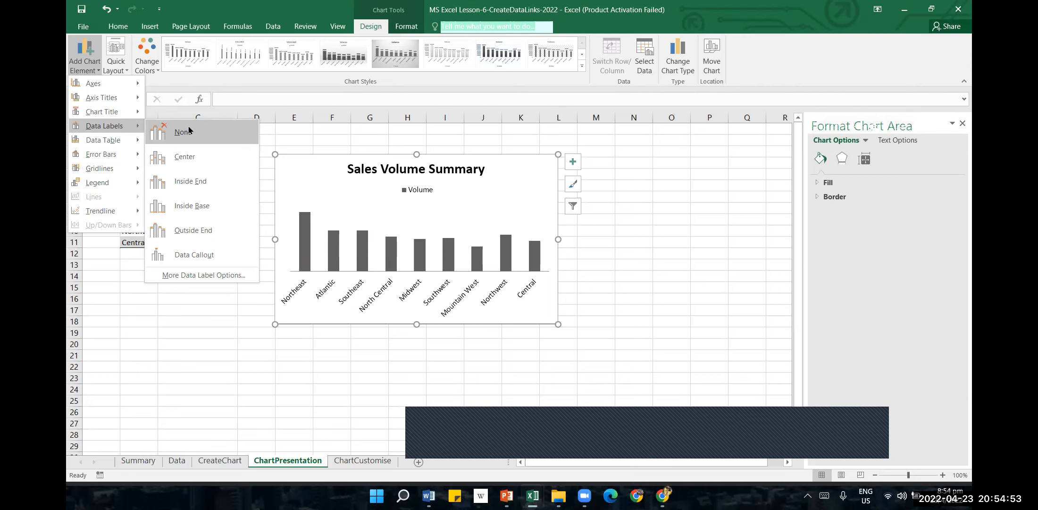
left_click(194, 392)
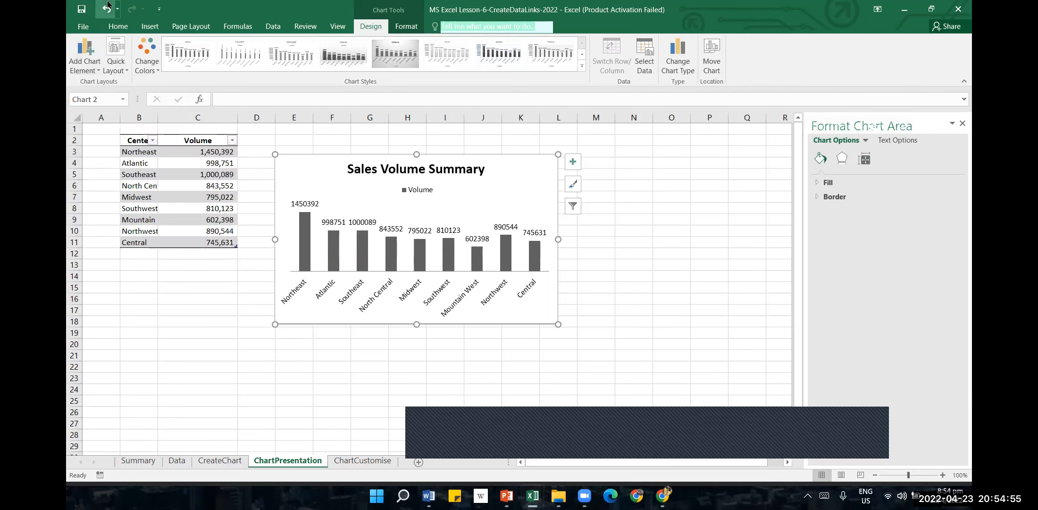
Undo the most recent edits to the chart title.
left_click(107, 10)
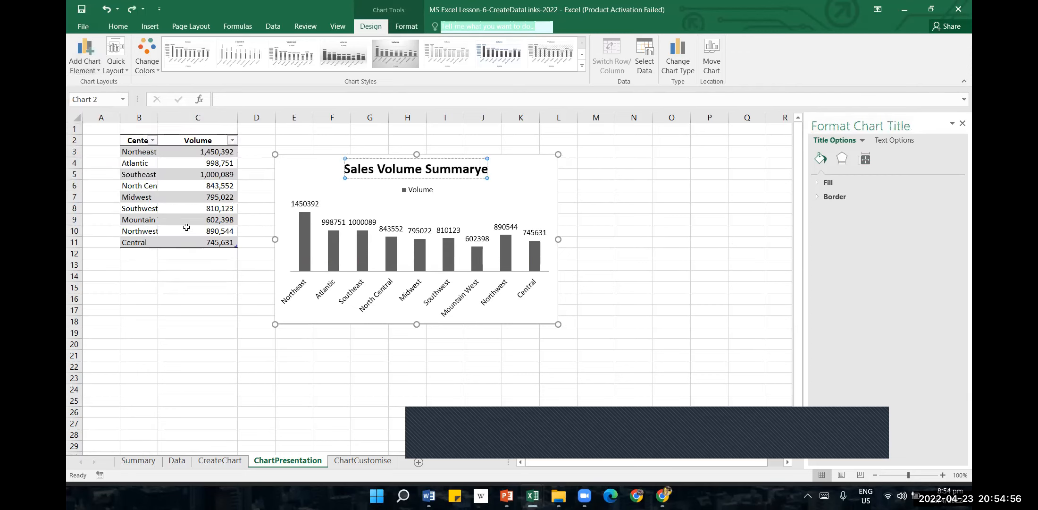
left_click(100, 11)
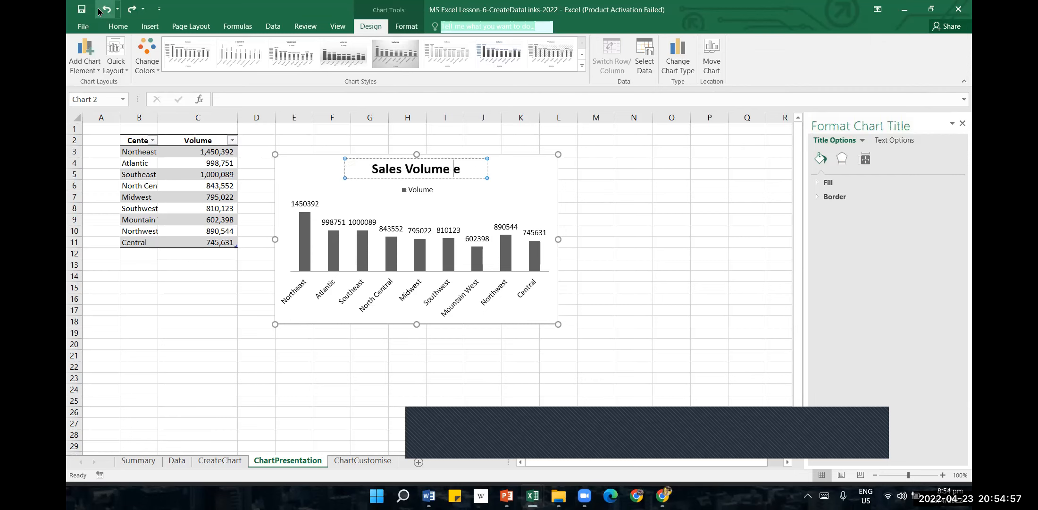
Remove the data labels from the column chart and check the Volume series' option for adding them.
left_click(87, 66)
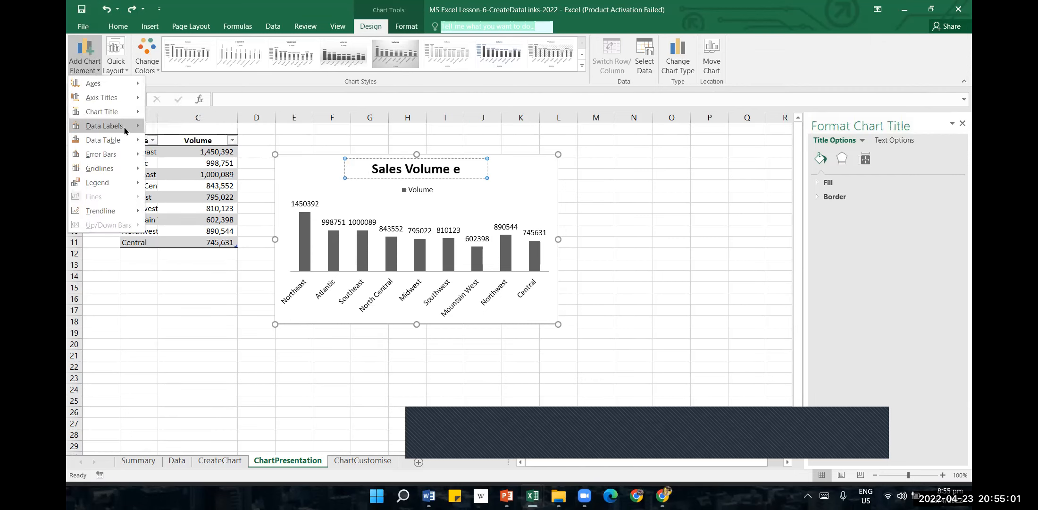
left_click(179, 133)
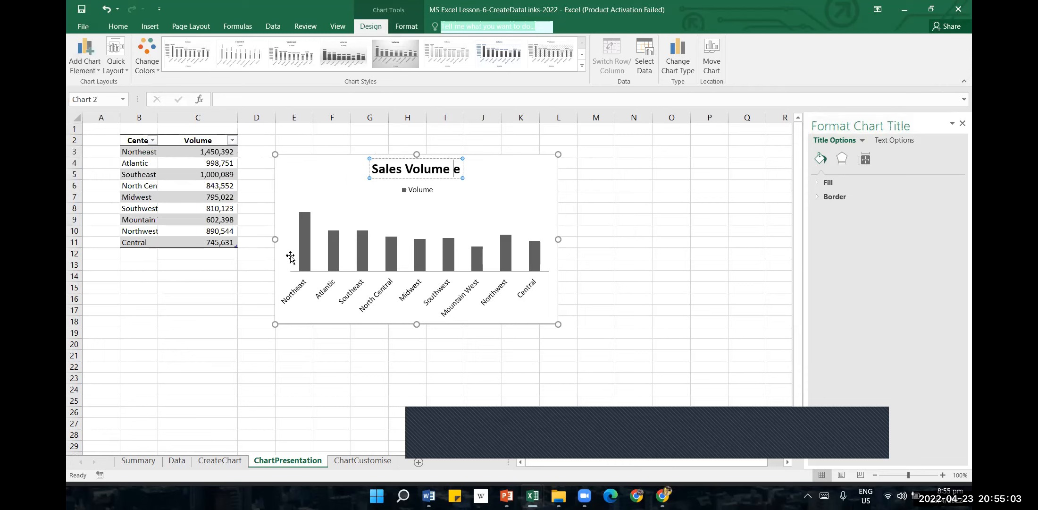
left_click(304, 244)
right_click(304, 243)
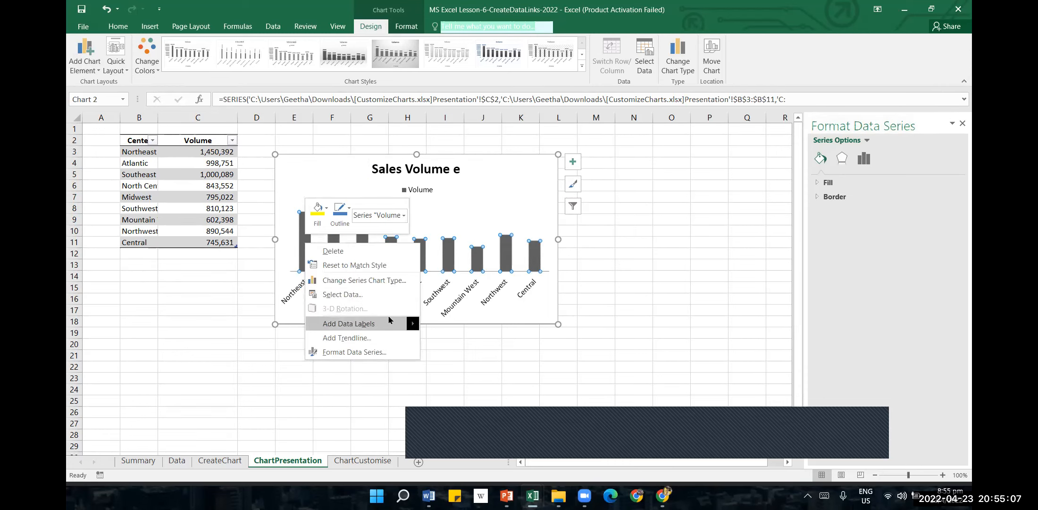
key("Escape")
left_click(248, 388)
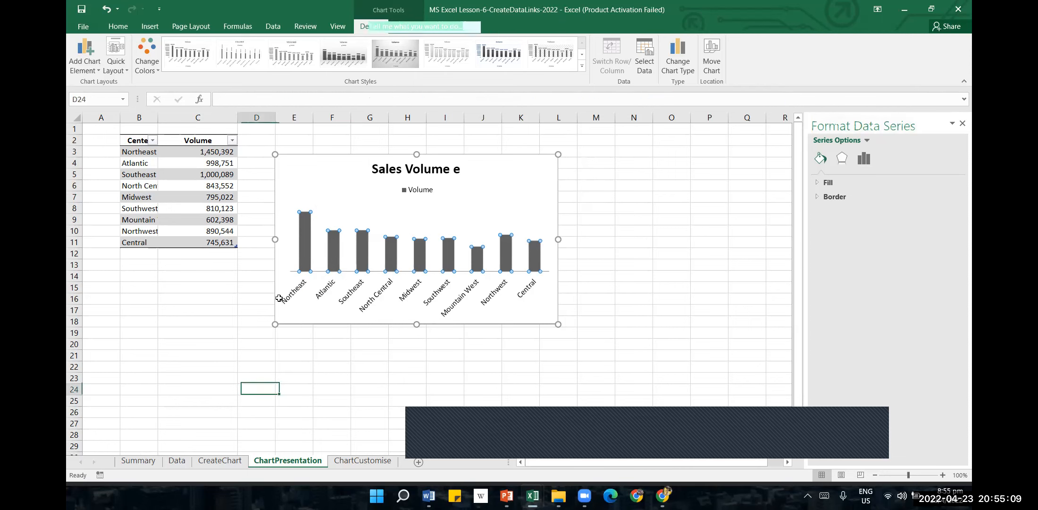
Add data labels to the chart's Volume columns at the Outside End position.
left_click(319, 238)
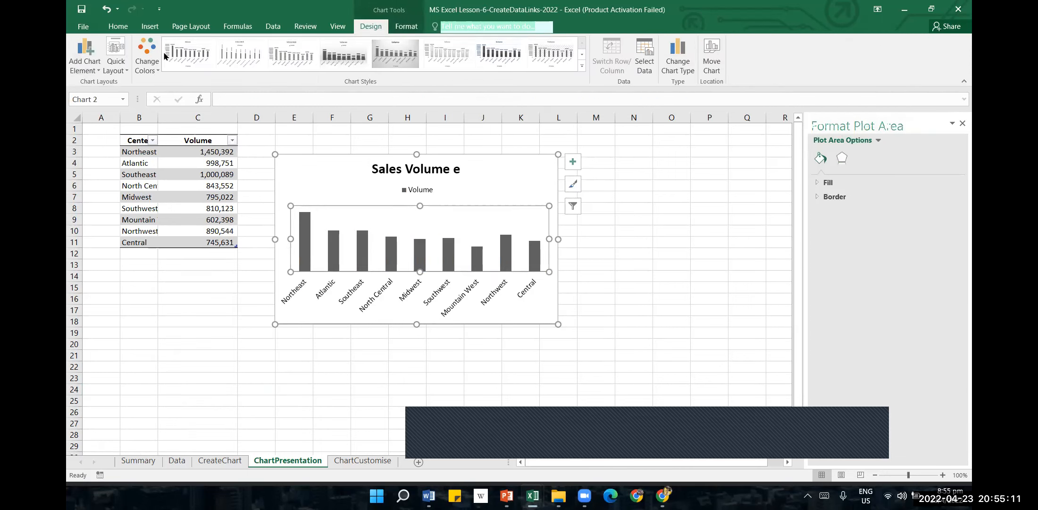
left_click(81, 72)
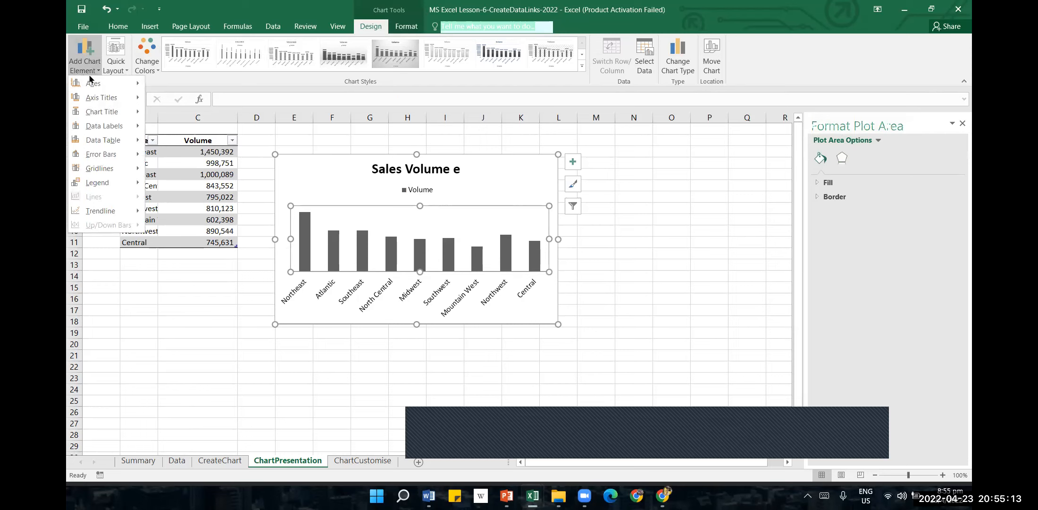
mouse_move(106, 124)
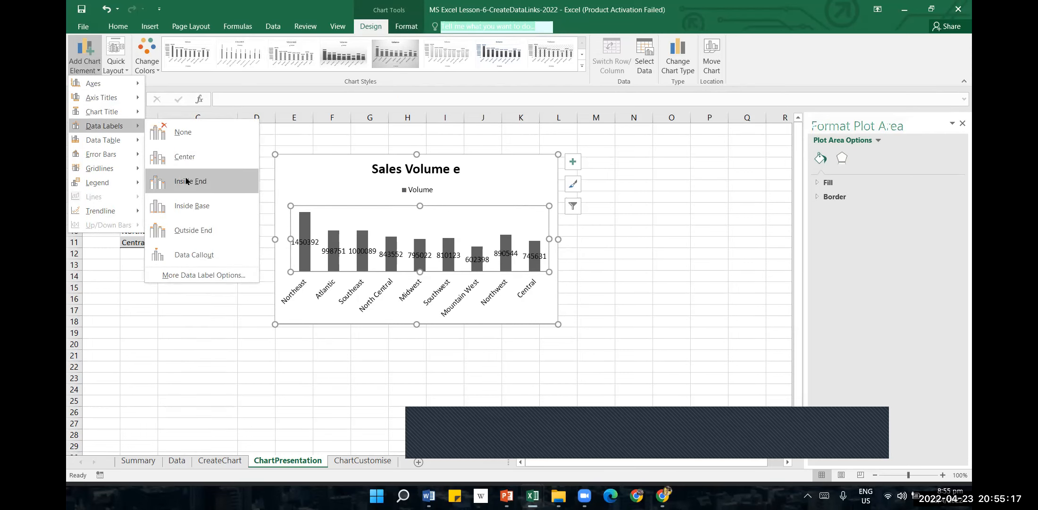
left_click(206, 230)
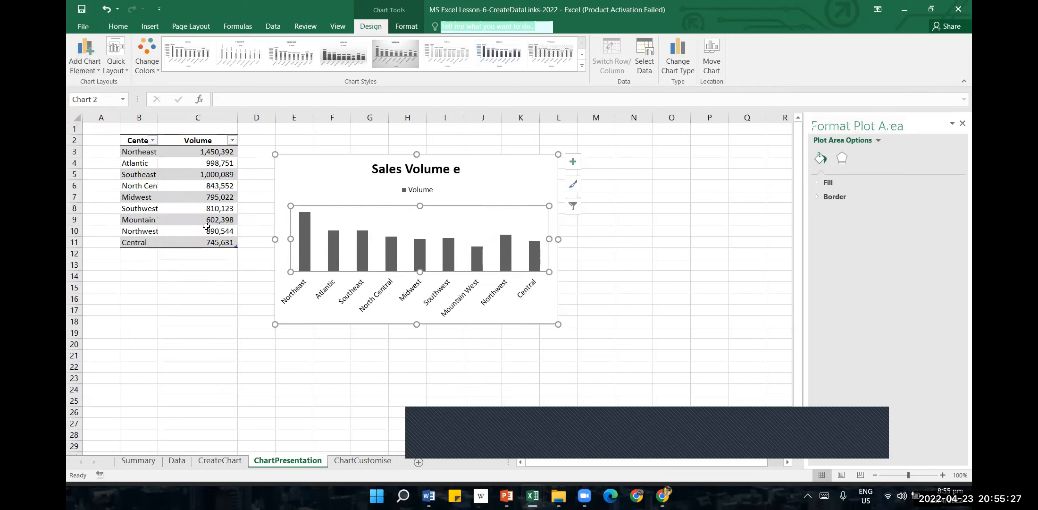
Preview the gridline types and legend positions available for the Volume chart without applying any.
left_click(93, 74)
mouse_move(119, 170)
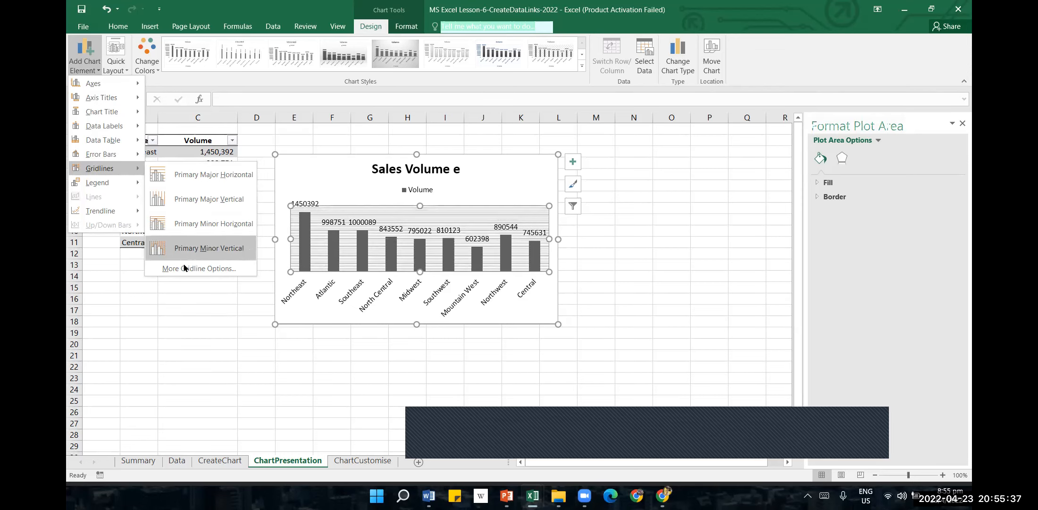
mouse_move(133, 187)
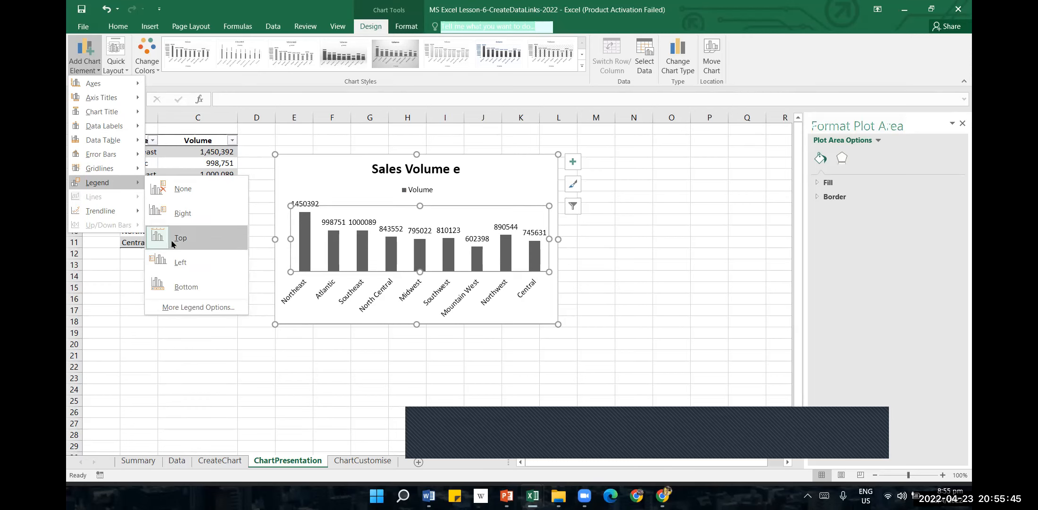
left_click(207, 390)
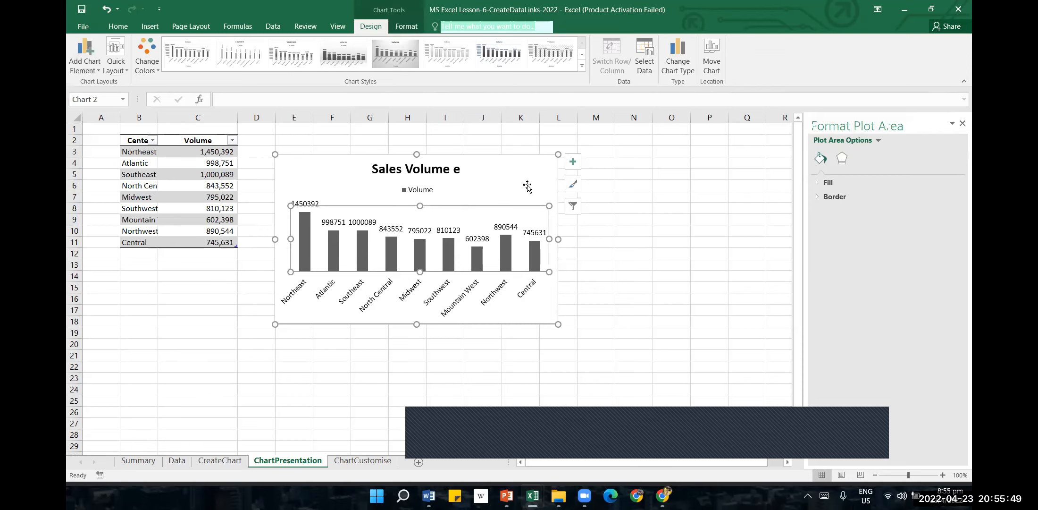
Select the chart's title, columns, horizontal axis and chart area in turn to view their formatting options.
left_click(400, 167)
left_click(335, 237)
left_click(477, 293)
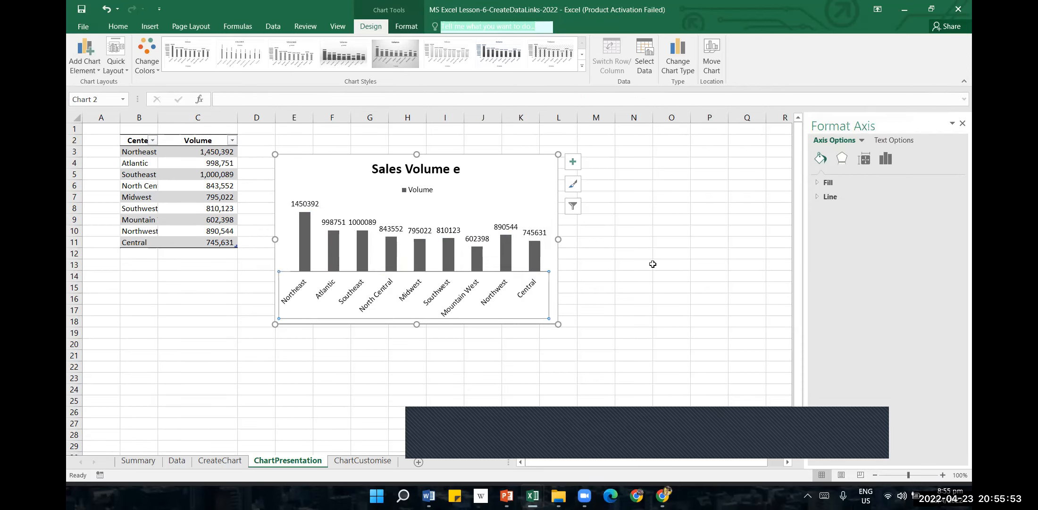
left_click(552, 253)
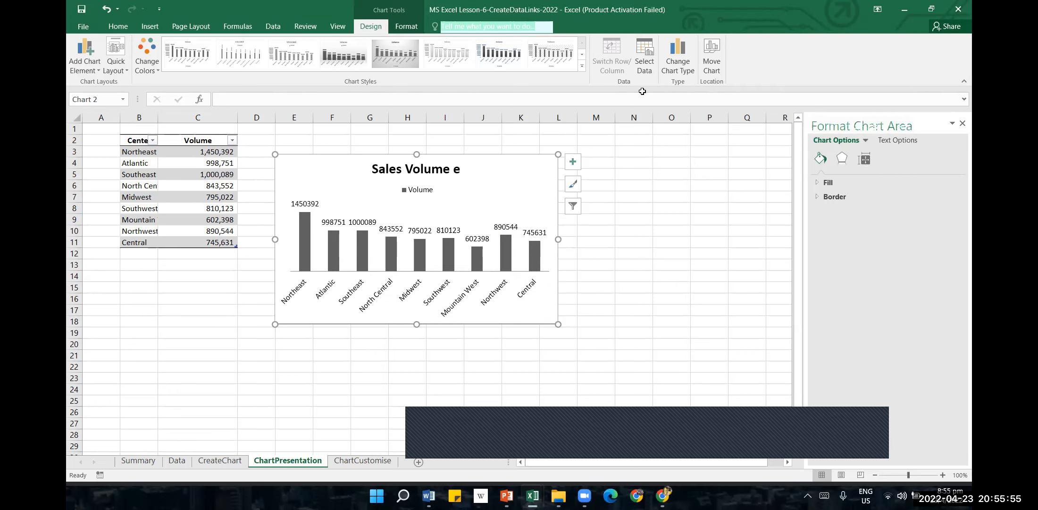
Try Table15 as the chart's data range with rows and columns switched, and cancel the data source change.
left_click(649, 53)
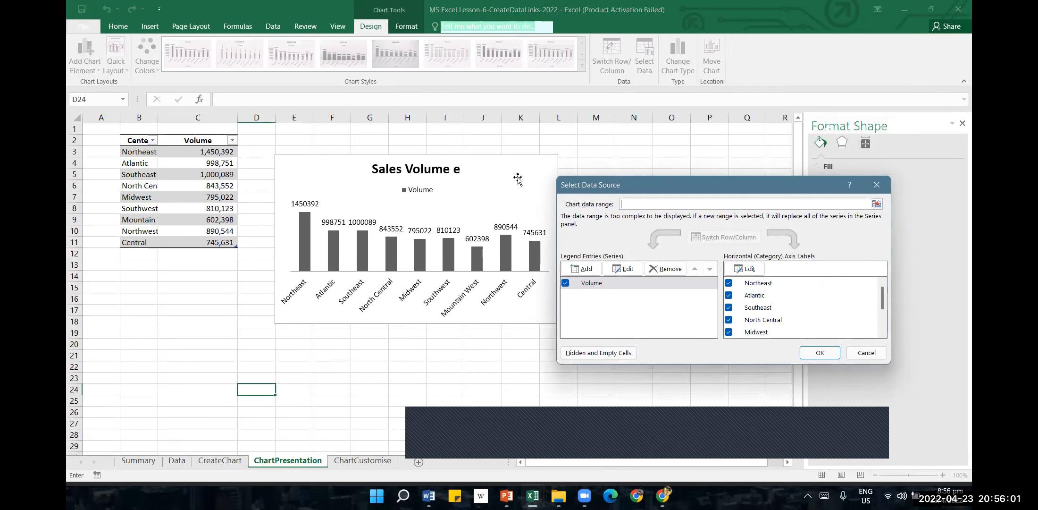
left_click(876, 184)
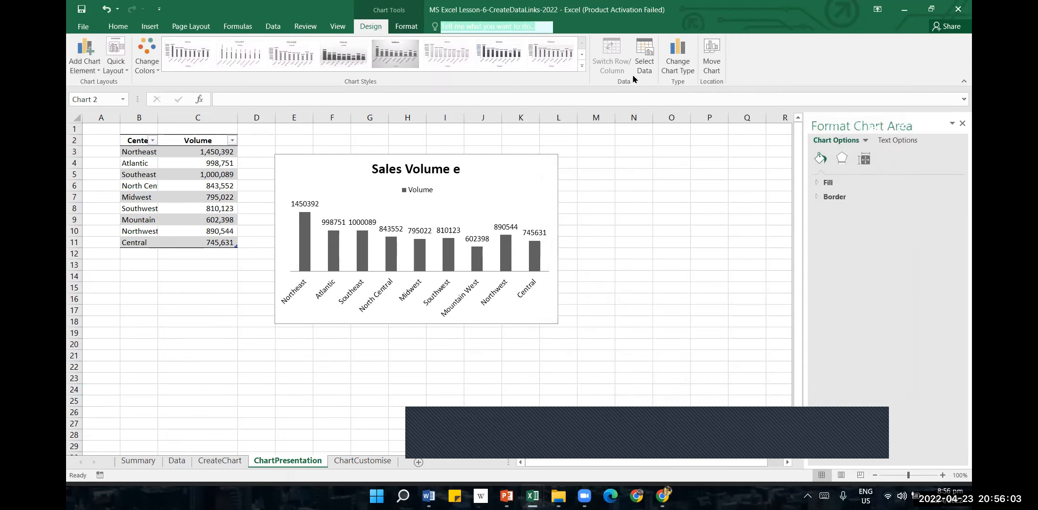
left_click(642, 58)
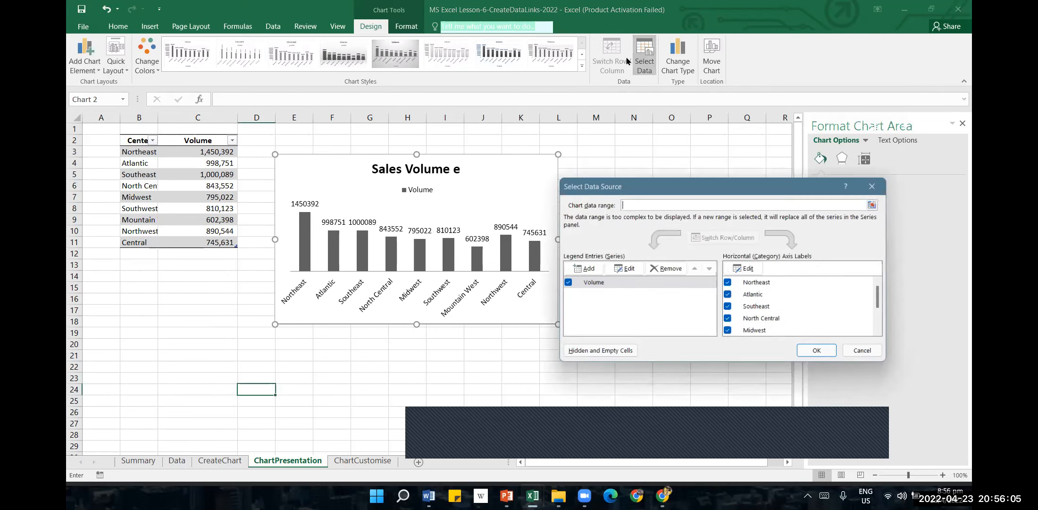
left_click_drag(137, 130, 209, 188)
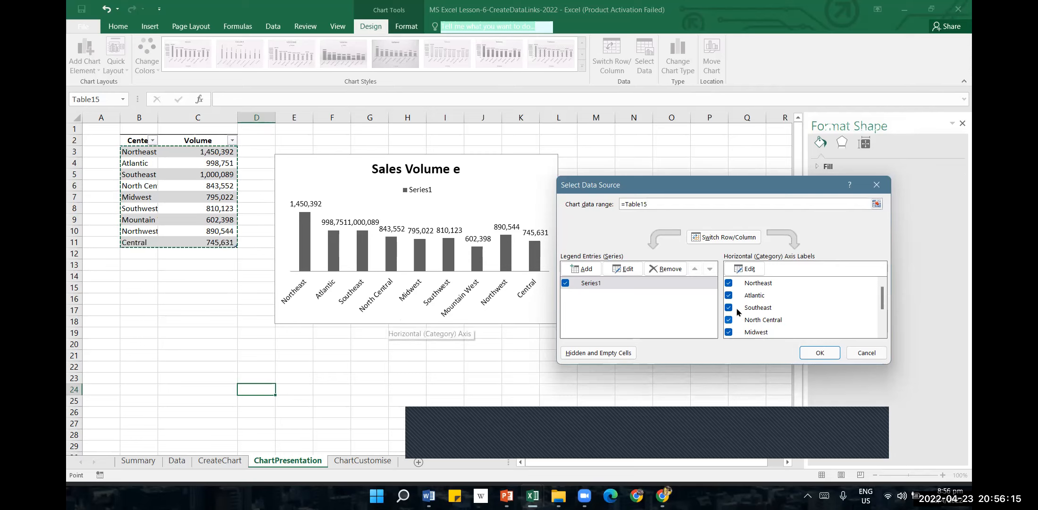
left_click(729, 238)
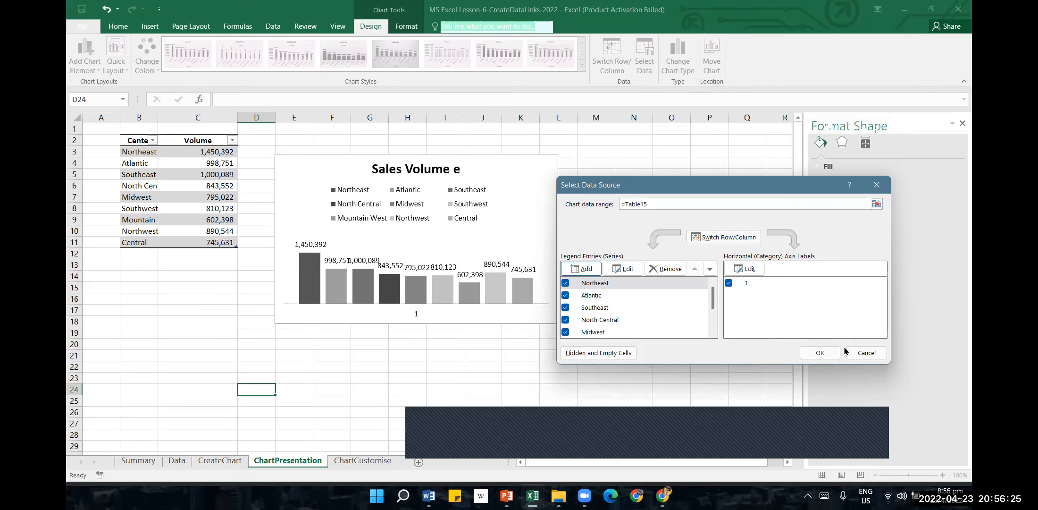
left_click(867, 353)
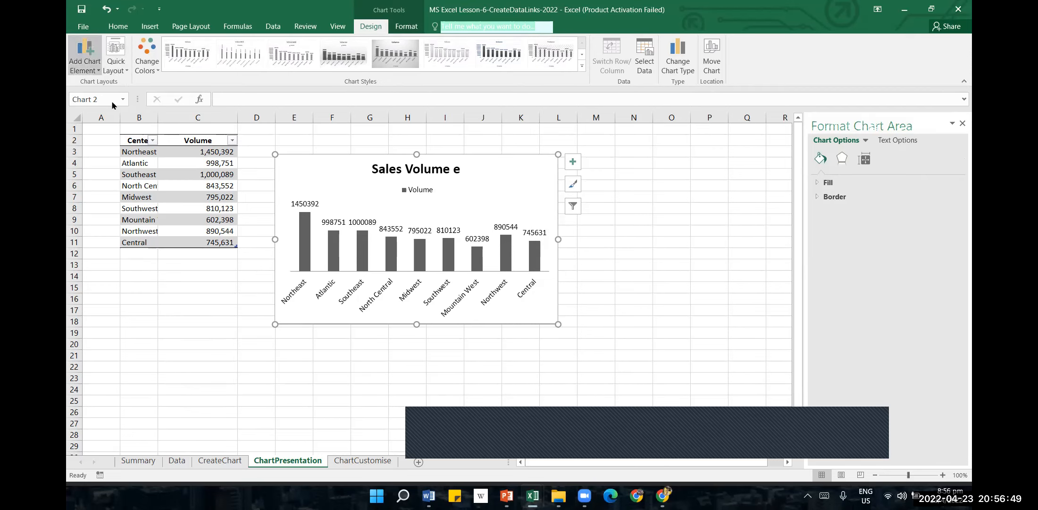
Set the font color of the horizontal axis labels to the standard red.
left_click(356, 295)
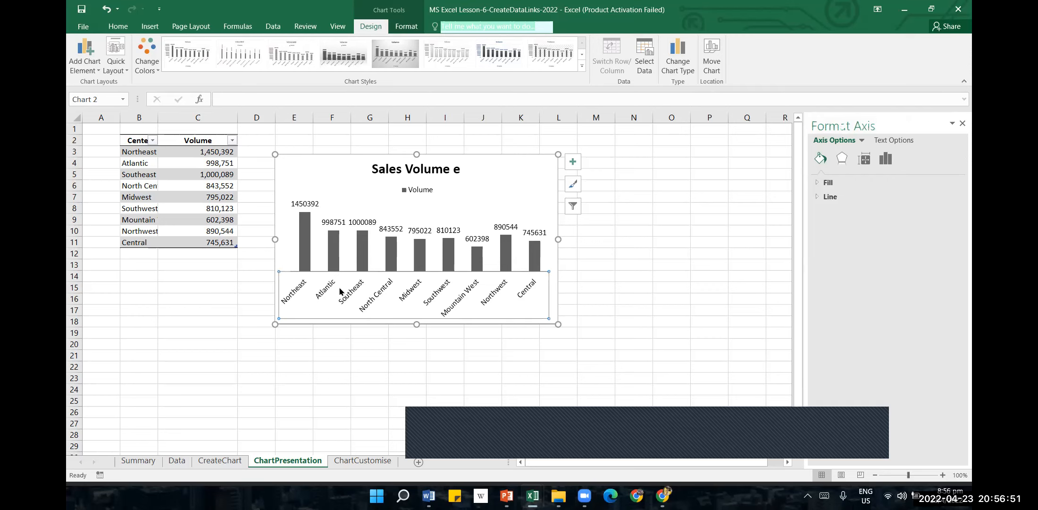
right_click(347, 294)
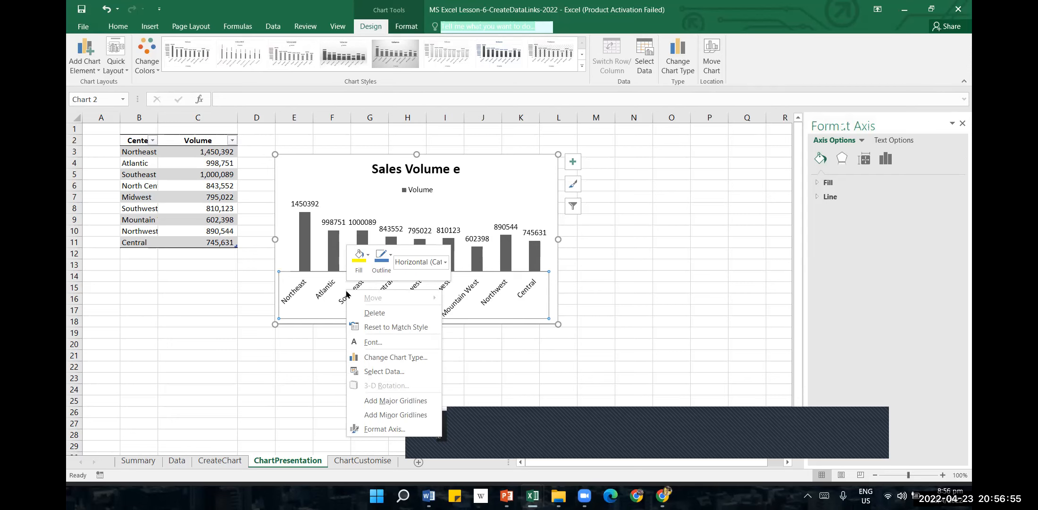
left_click(376, 343)
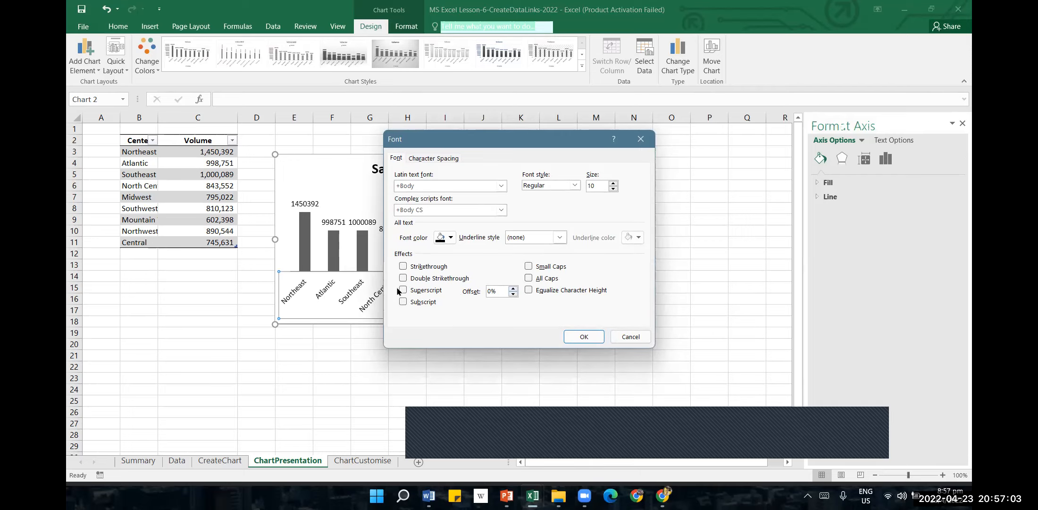
left_click(451, 237)
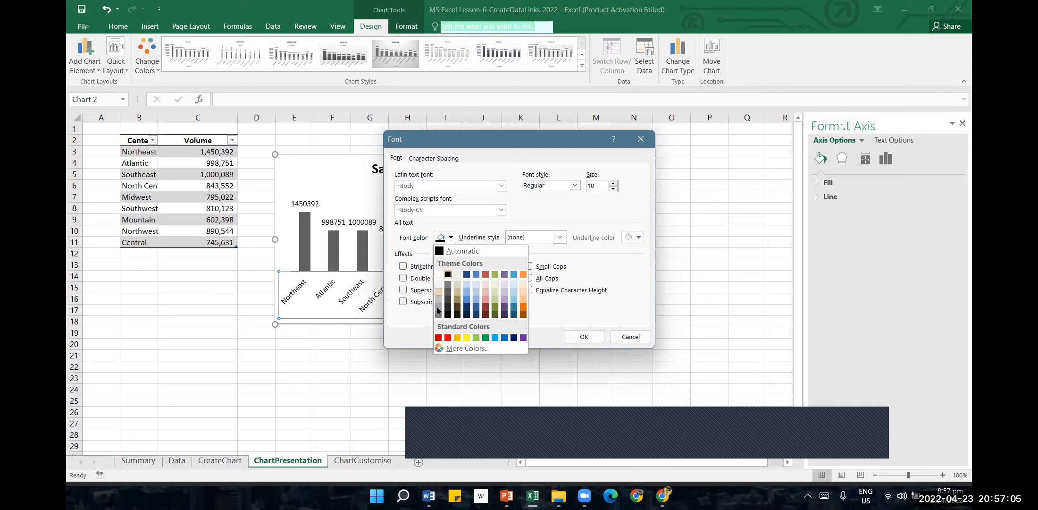
left_click(447, 336)
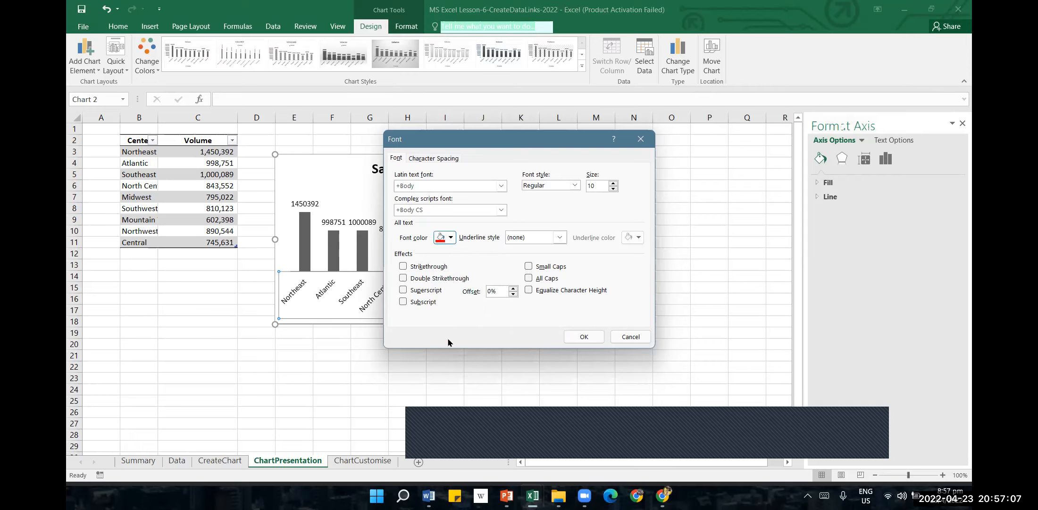
left_click(599, 337)
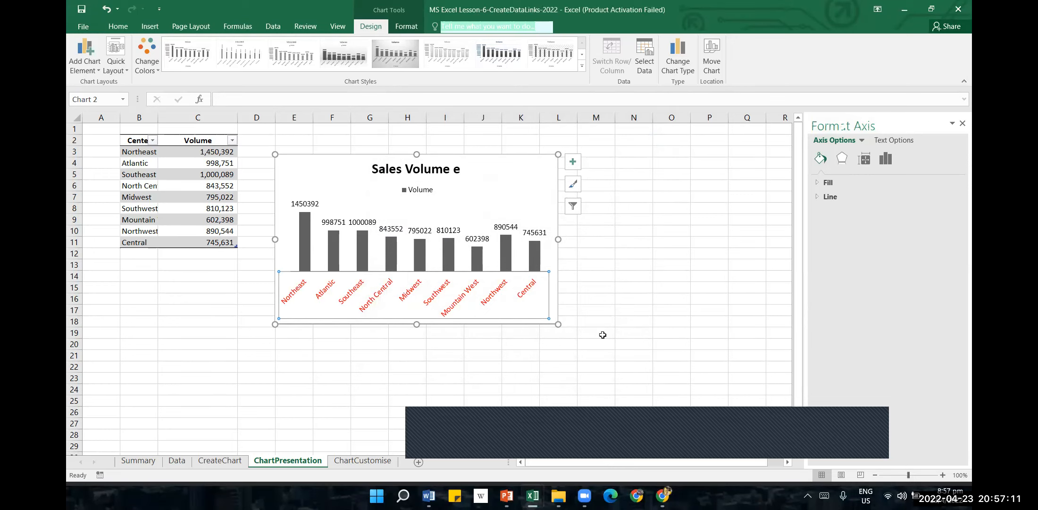
Set the font color of the chart's data labels to the standard green.
left_click(305, 203)
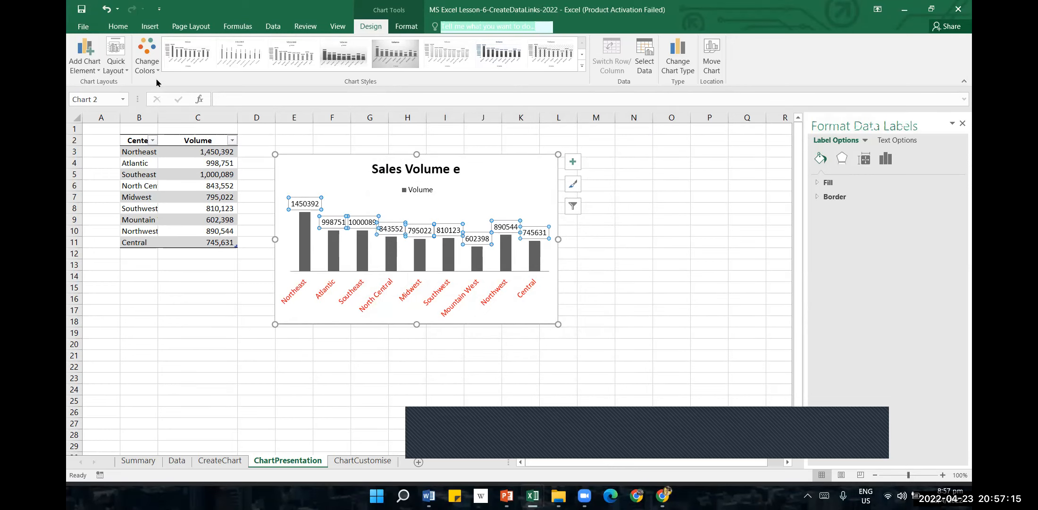
left_click(117, 26)
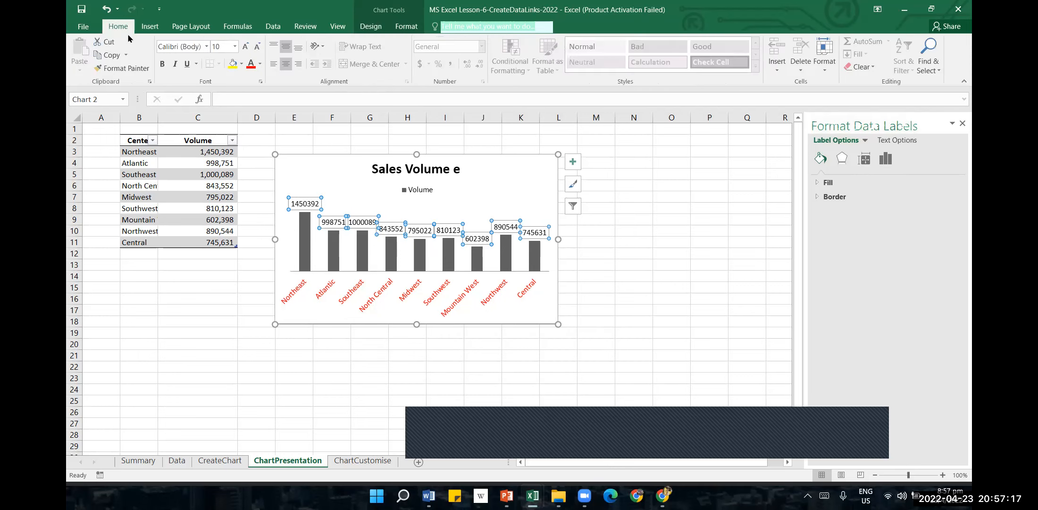
left_click(259, 65)
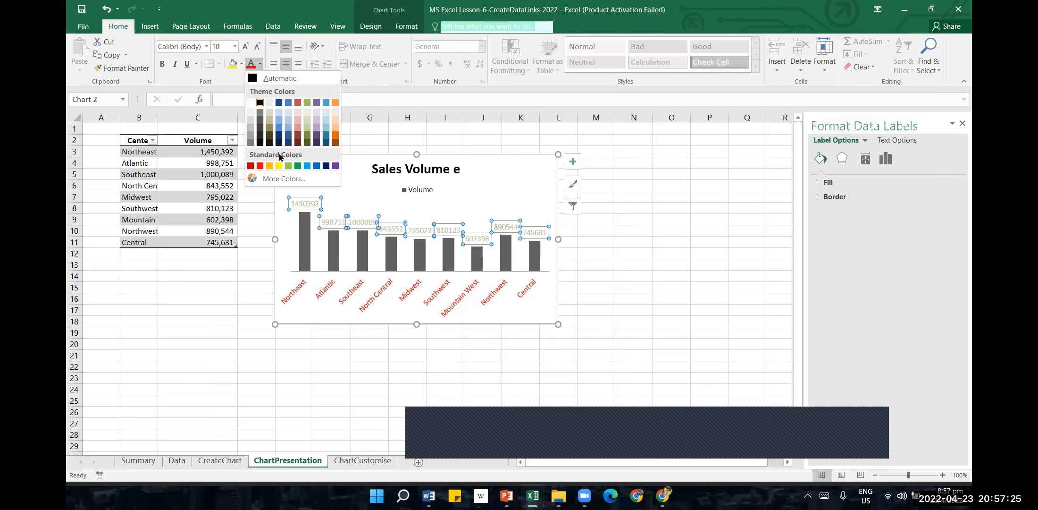
left_click(300, 166)
left_click(631, 256)
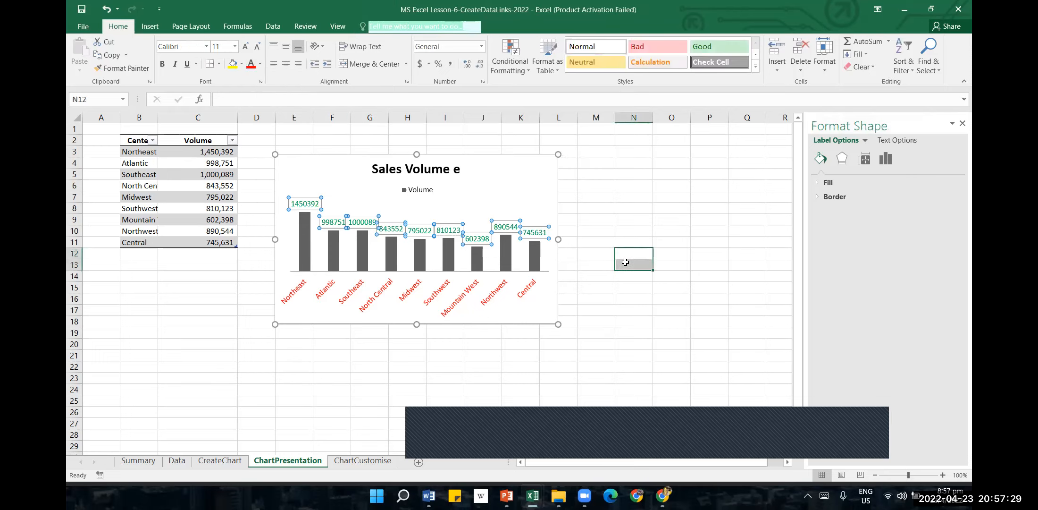
Preview the gradient and texture fills for the chart area, including White marble, without applying one.
left_click(494, 192)
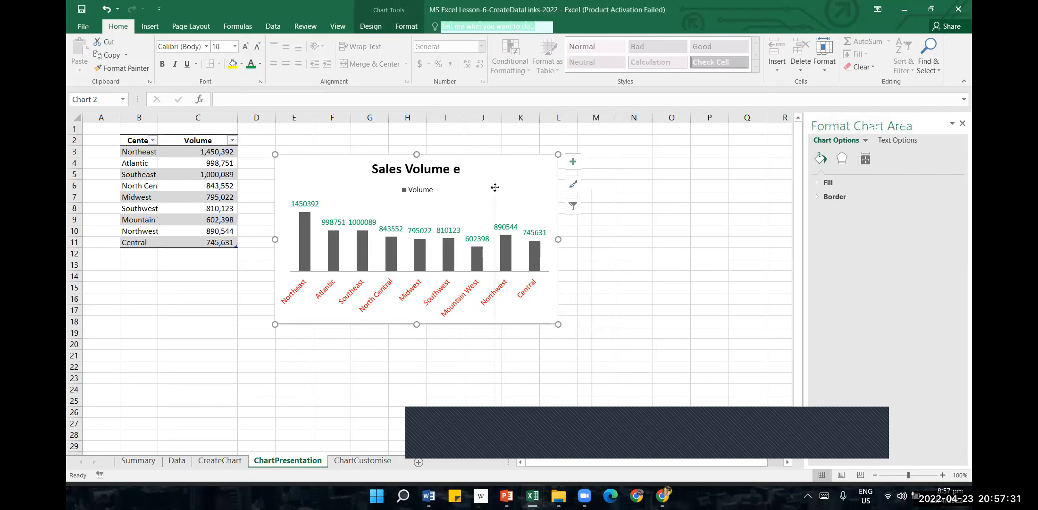
right_click(495, 191)
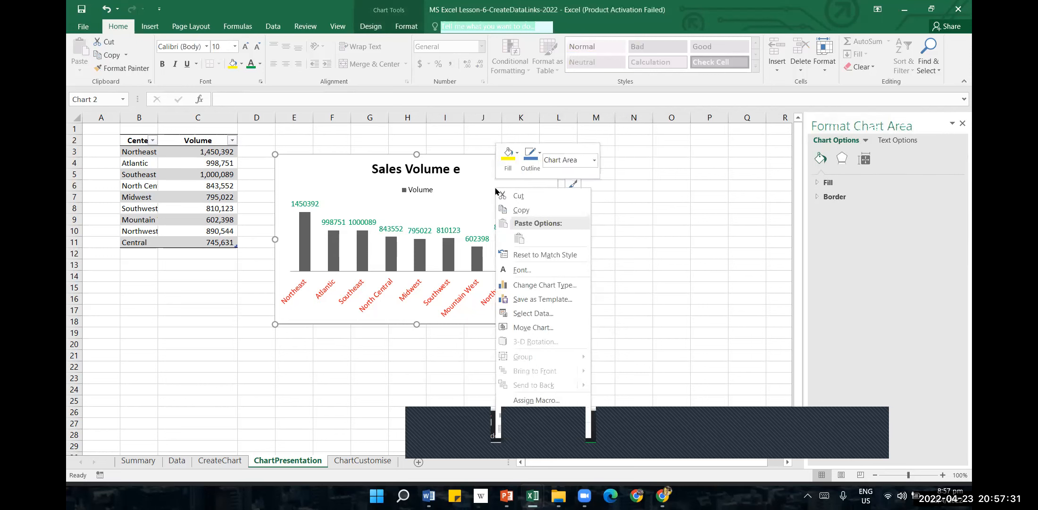
left_click(517, 152)
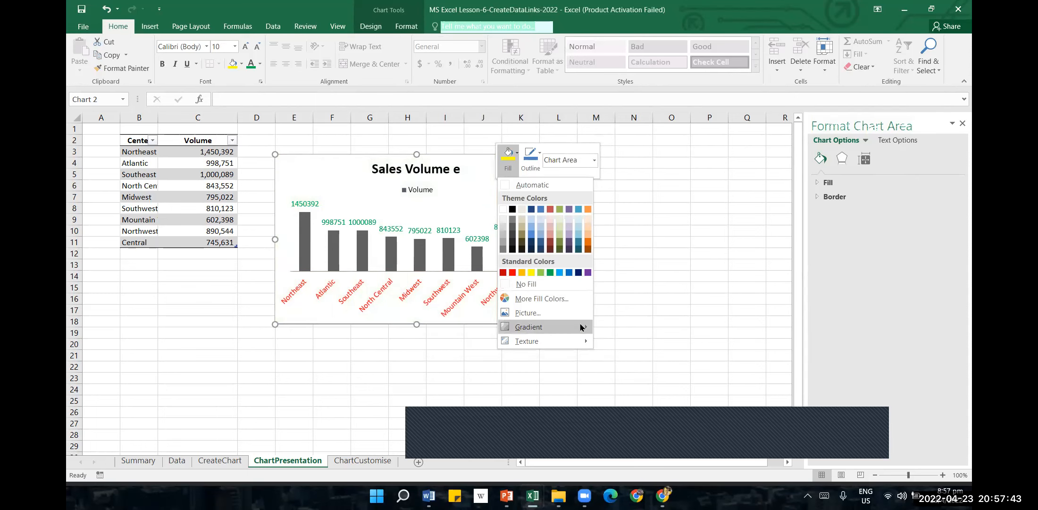
mouse_move(580, 327)
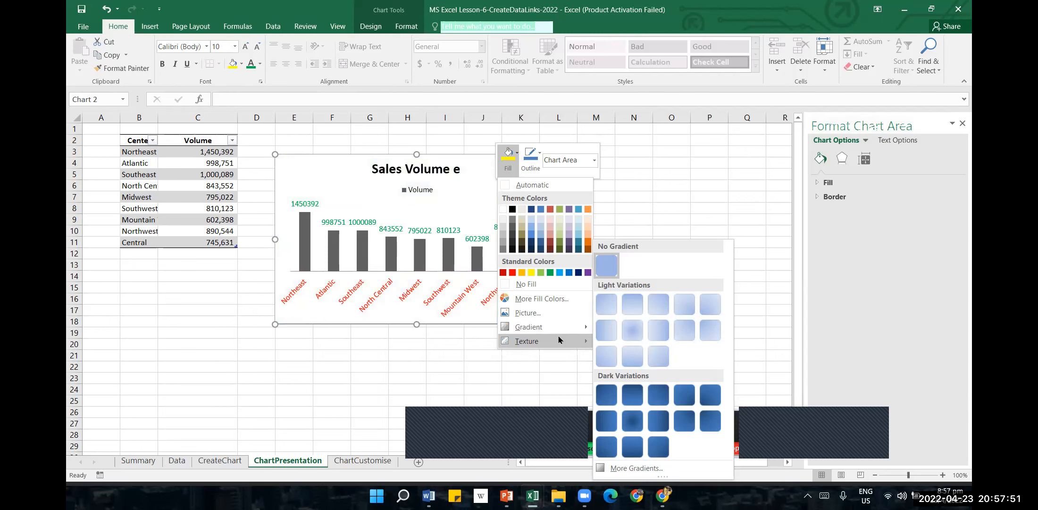
mouse_move(559, 339)
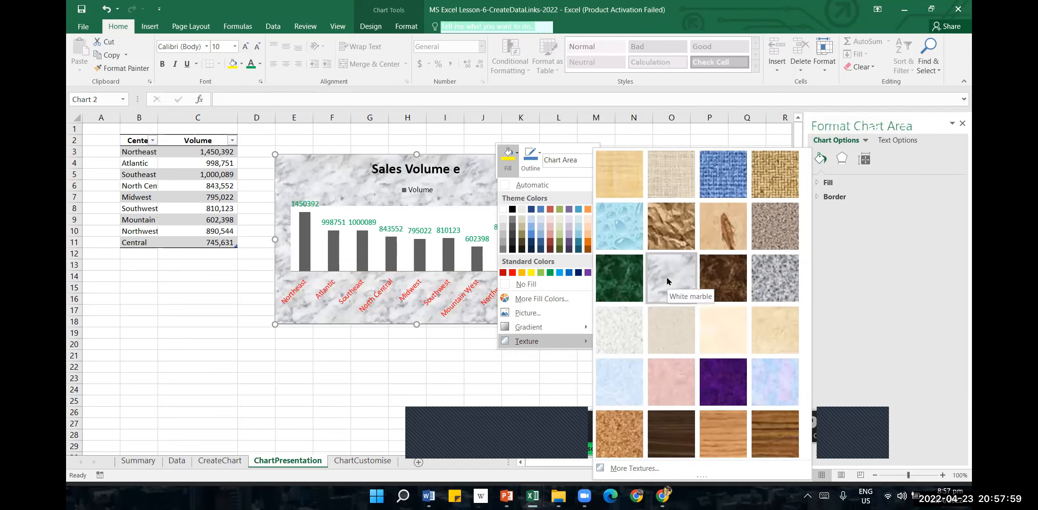
key("Escape")
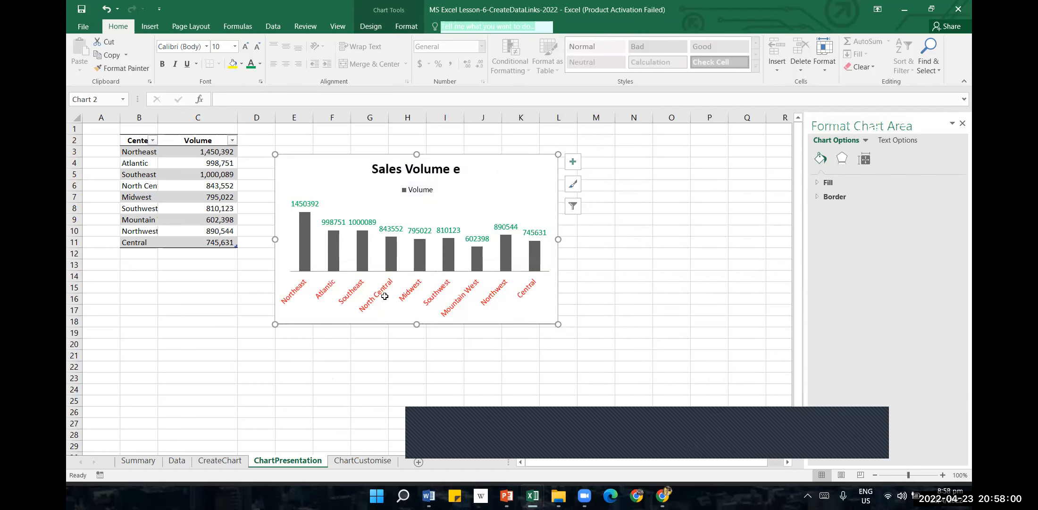
Apply a gradient fill to the Sales Volume chart's chart area.
right_click(497, 191)
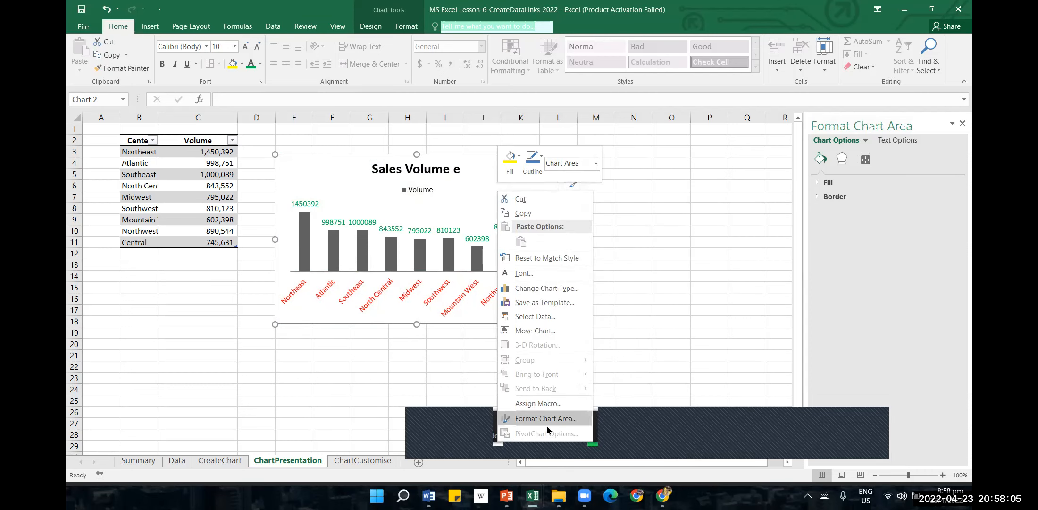
left_click(406, 201)
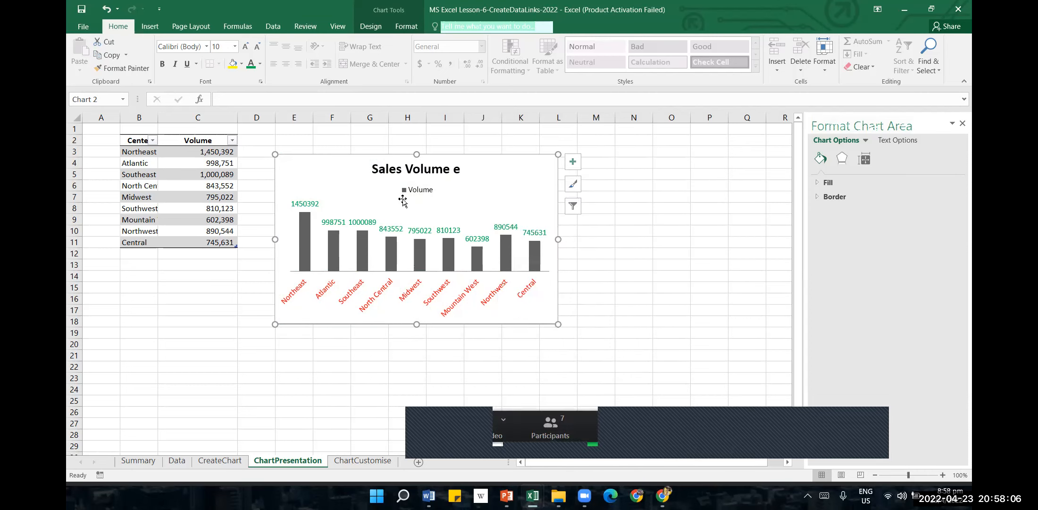
right_click(356, 191)
left_click(398, 422)
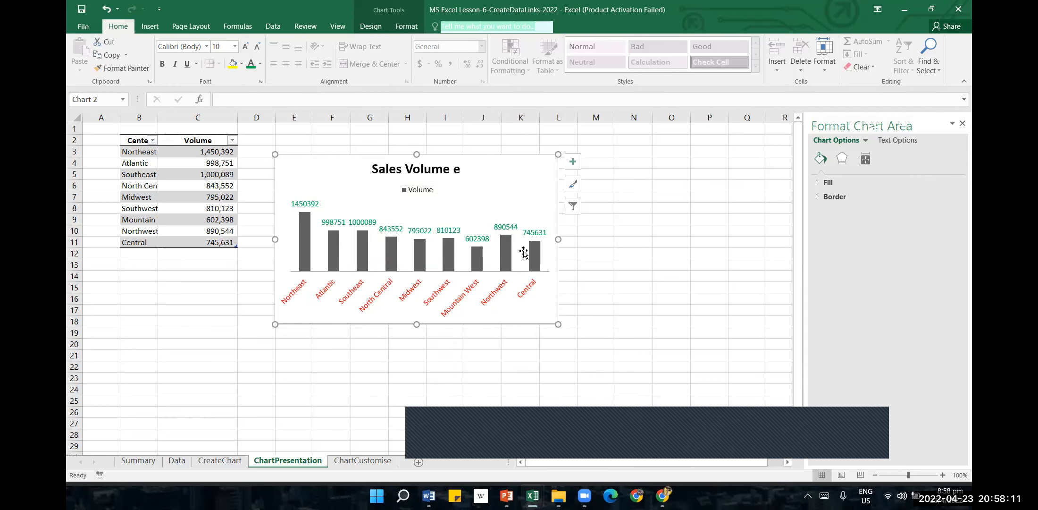
left_click(822, 182)
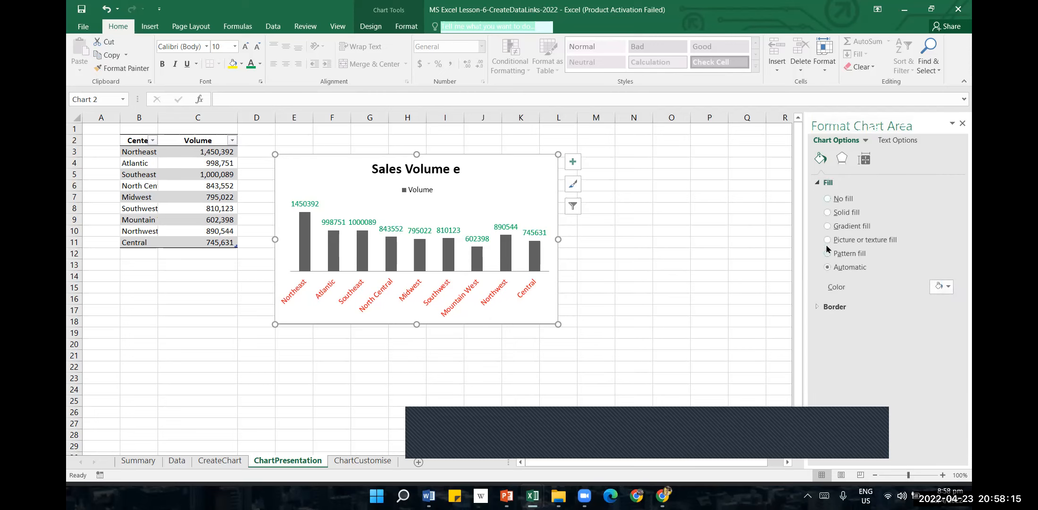
left_click(827, 226)
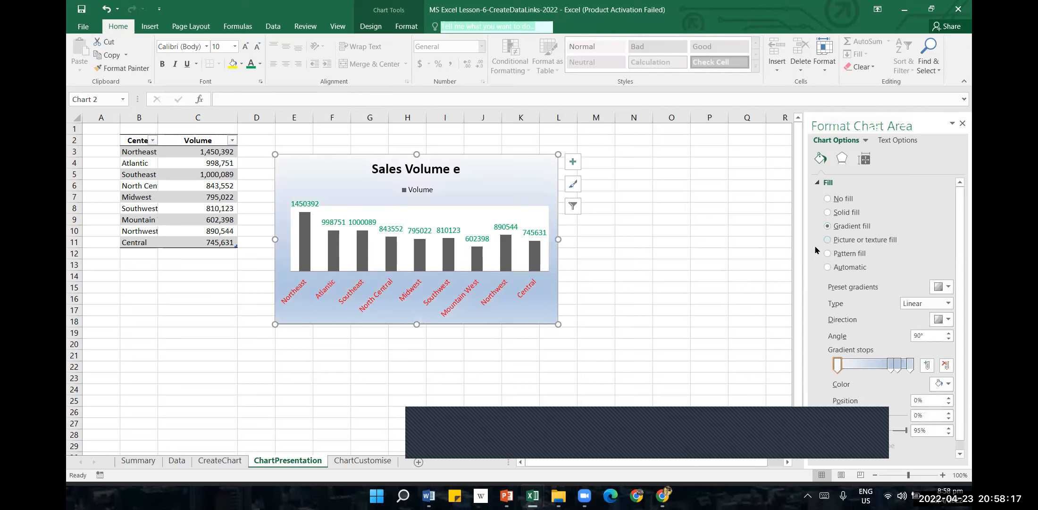
scroll(800, 297, "down", 1)
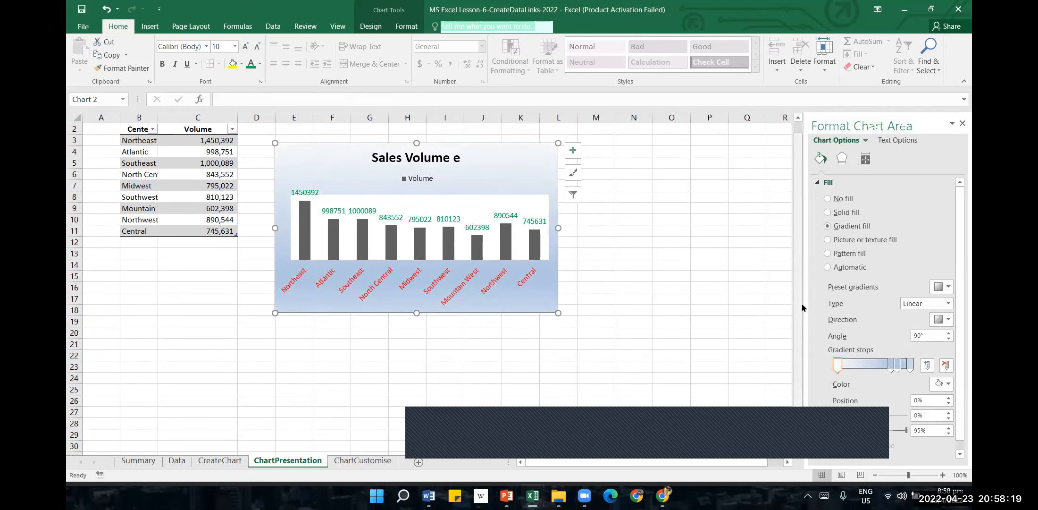
Close the chart area formatting options, deselect the chart and switch to the ChartCustomise worksheet.
left_click(865, 159)
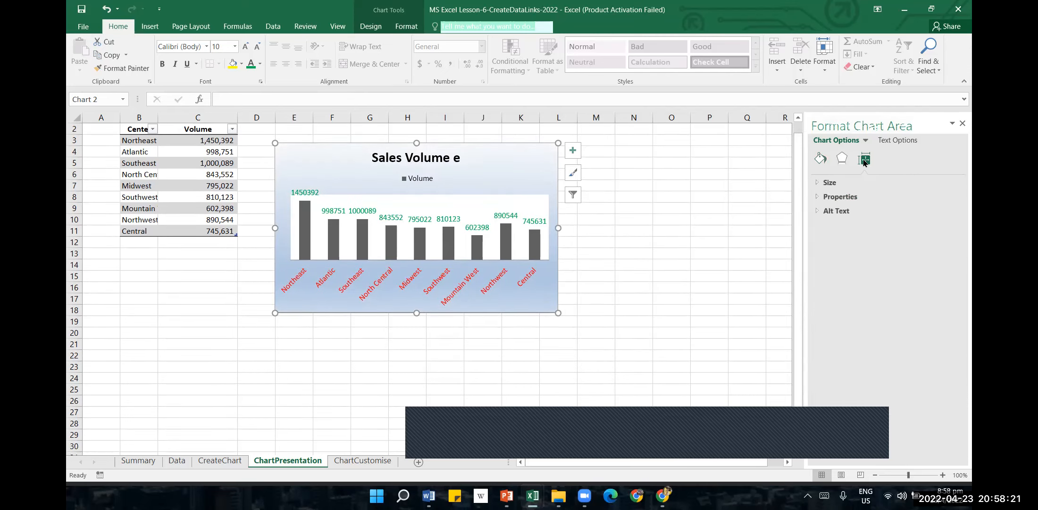
left_click(962, 123)
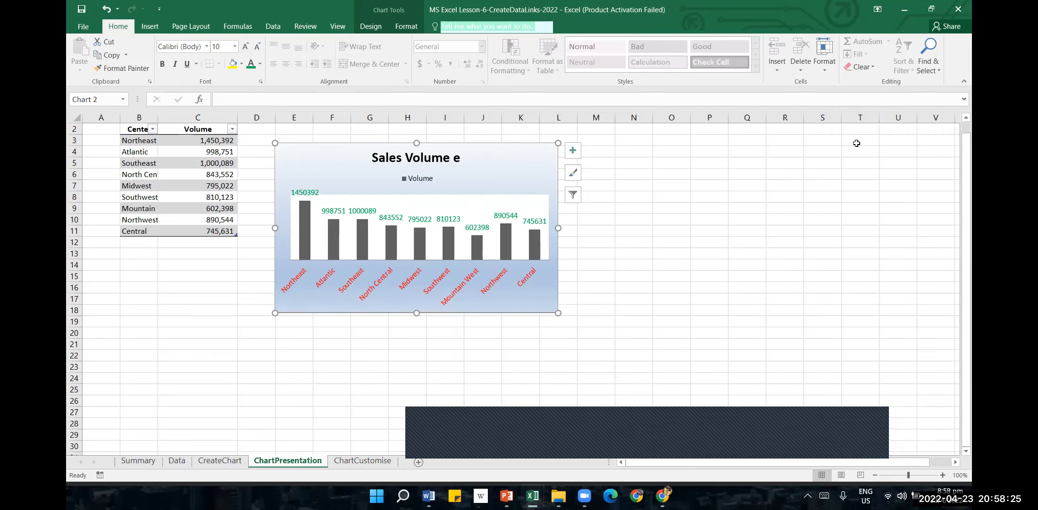
left_click(674, 306)
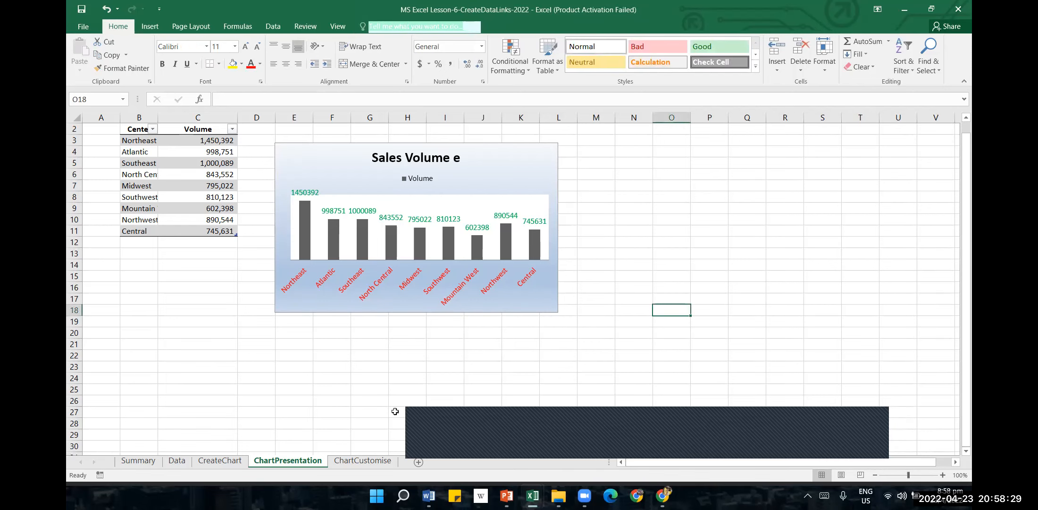
left_click(347, 462)
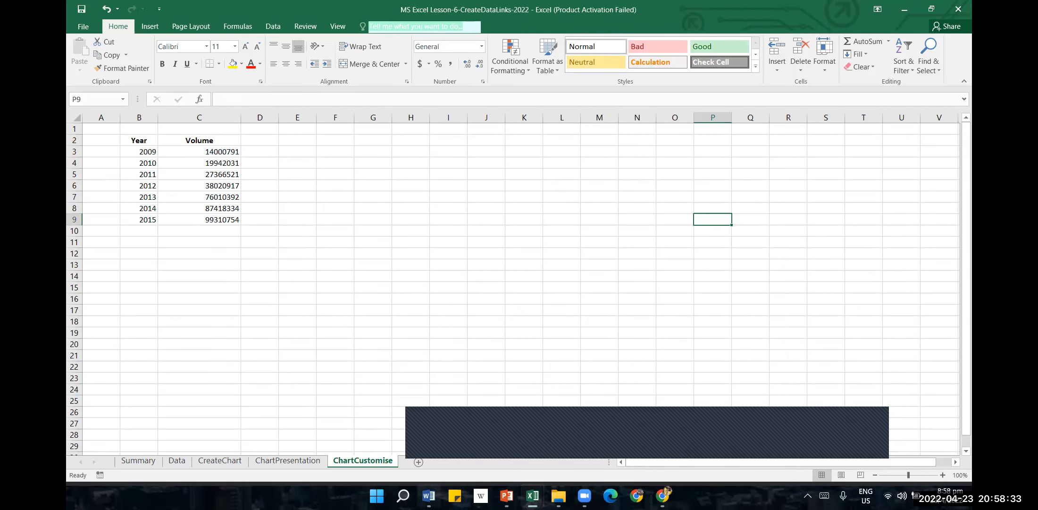
Review the Word lesson's instructions on creating charts and changing how data is plotted, and return to the ChartCustomise worksheet in Excel.
left_click(428, 495)
scroll(798, 269, "up", 4)
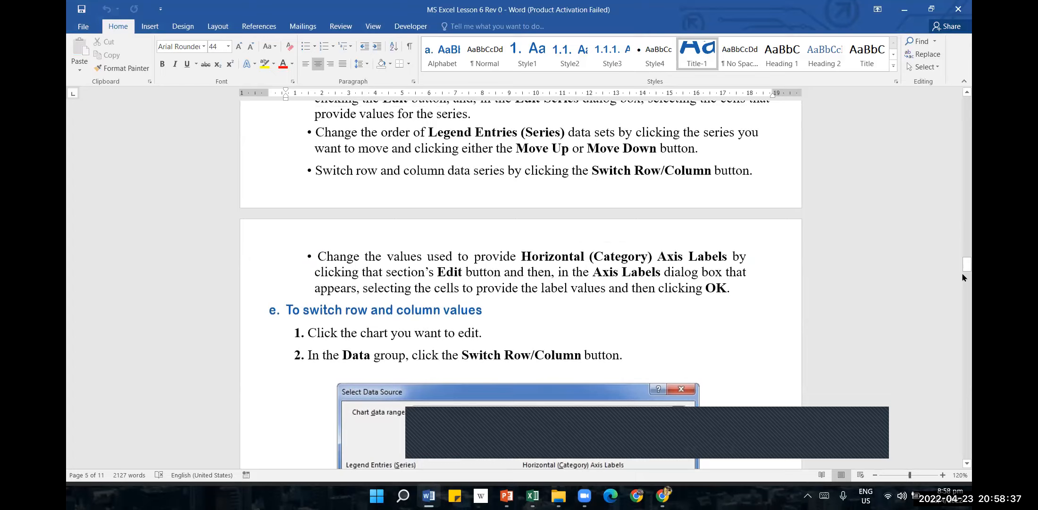
left_click_drag(969, 271, 967, 215)
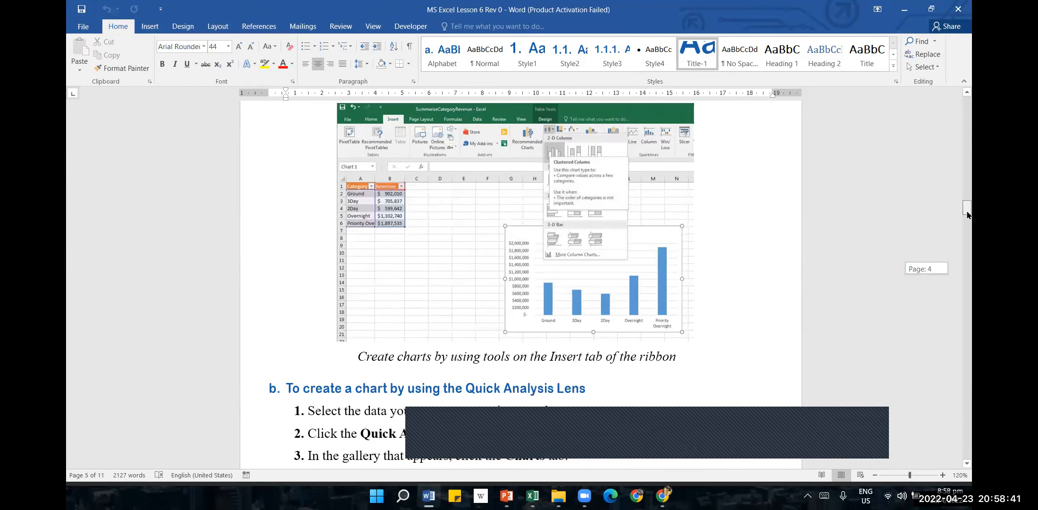
scroll(653, 238, "down", 1)
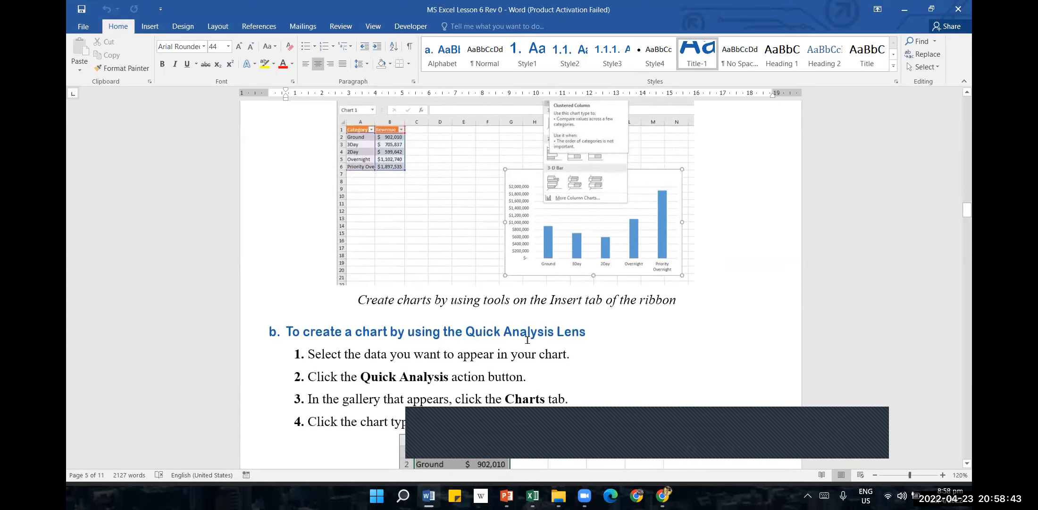
scroll(528, 341, "down", 1)
scroll(529, 348, "down", 8)
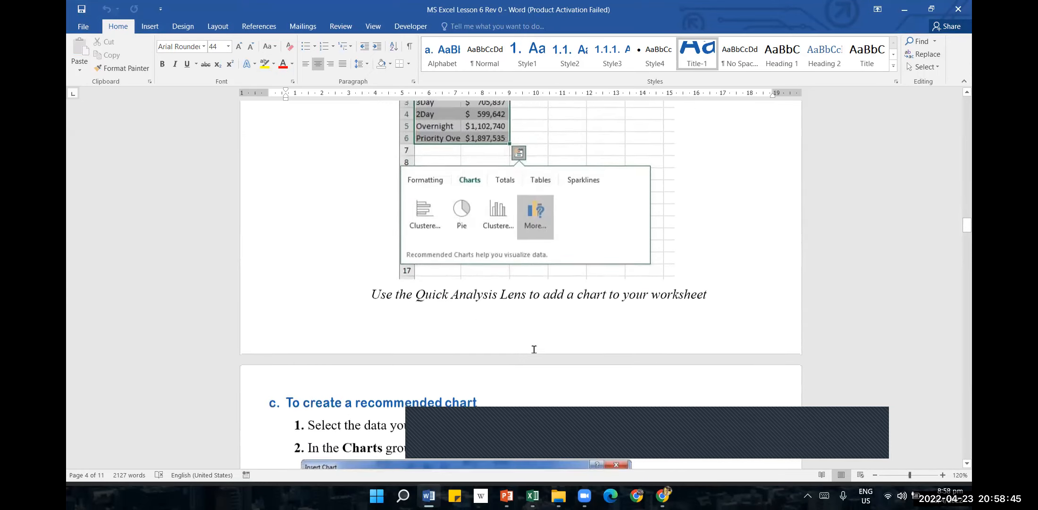
scroll(533, 349, "down", 1)
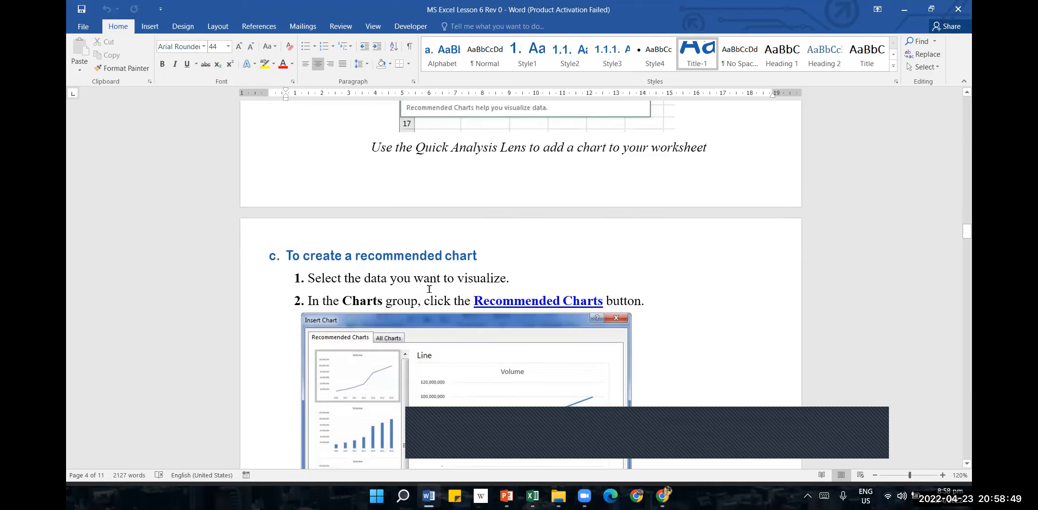
scroll(430, 289, "down", 7)
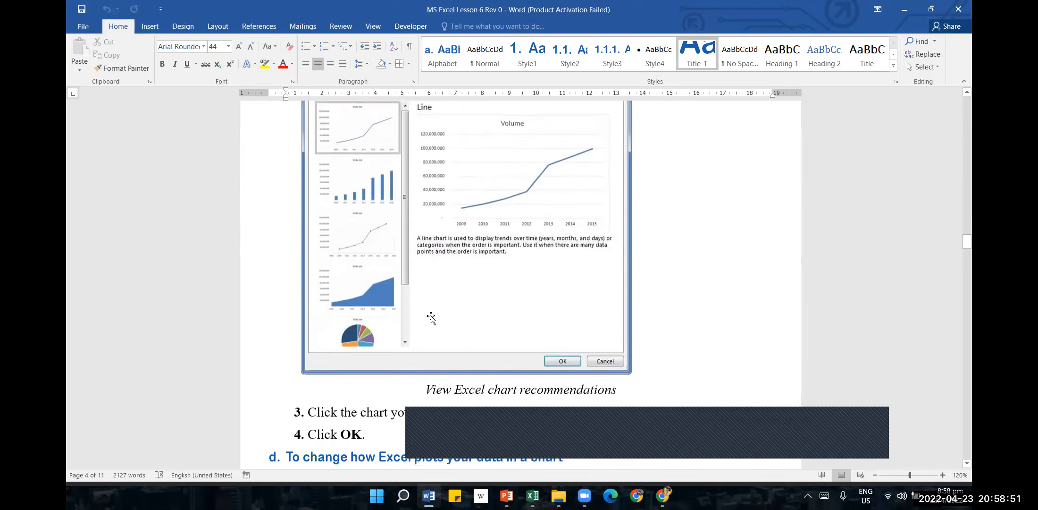
scroll(430, 321, "down", 1)
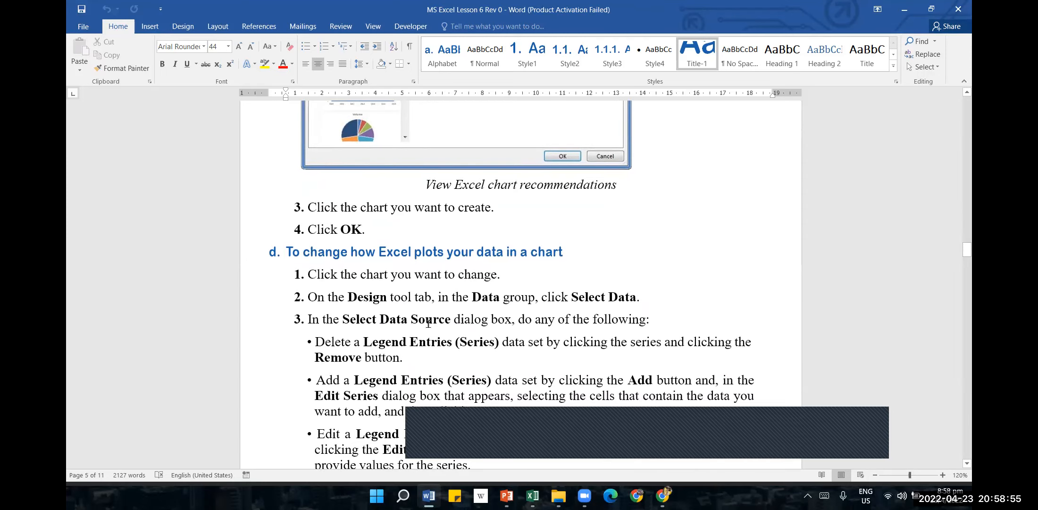
scroll(428, 323, "down", 2)
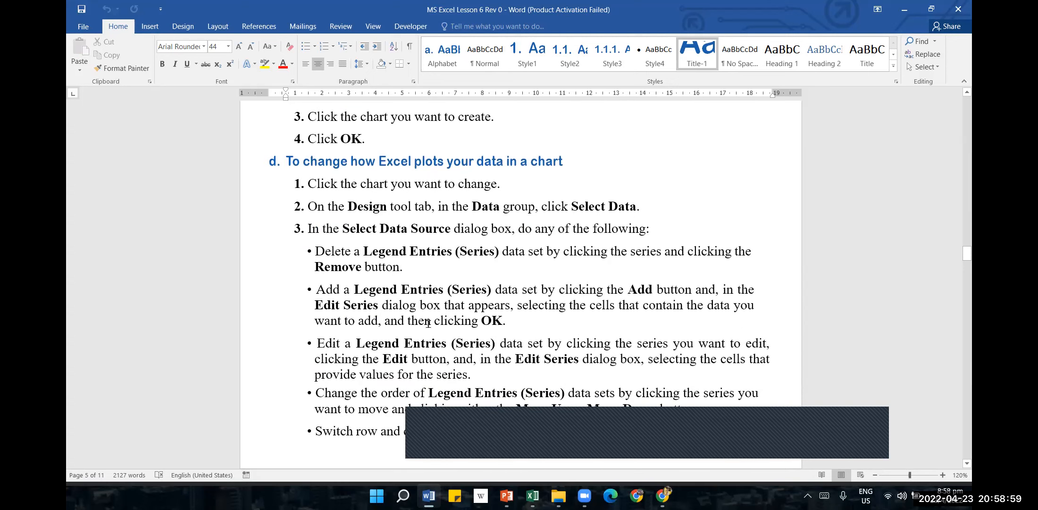
scroll(428, 322, "down", 1)
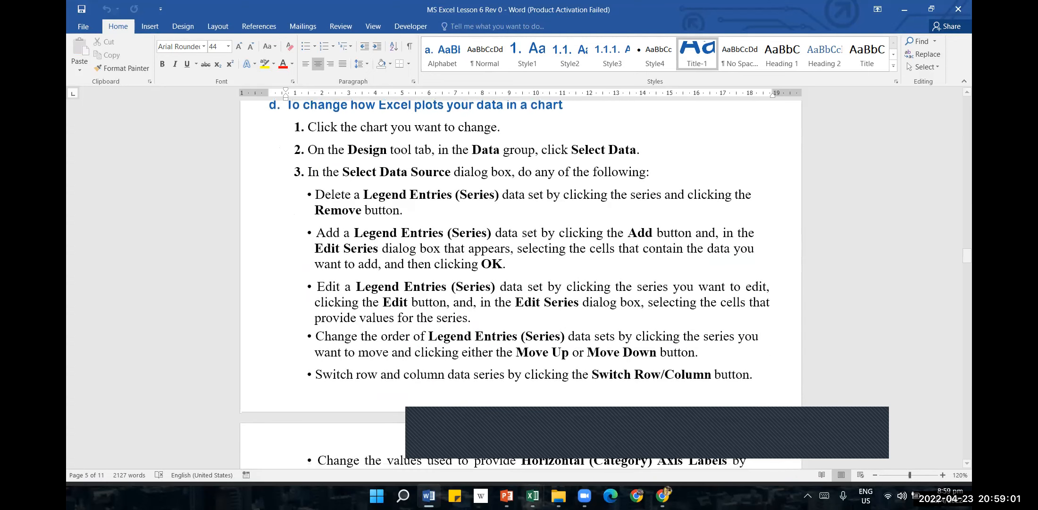
left_click(532, 495)
left_click(607, 455)
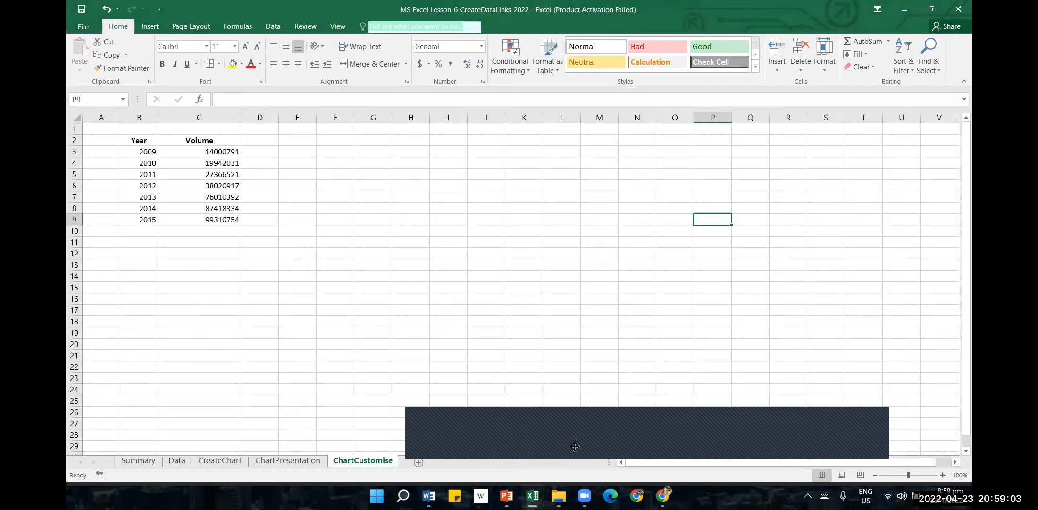
left_click(511, 204)
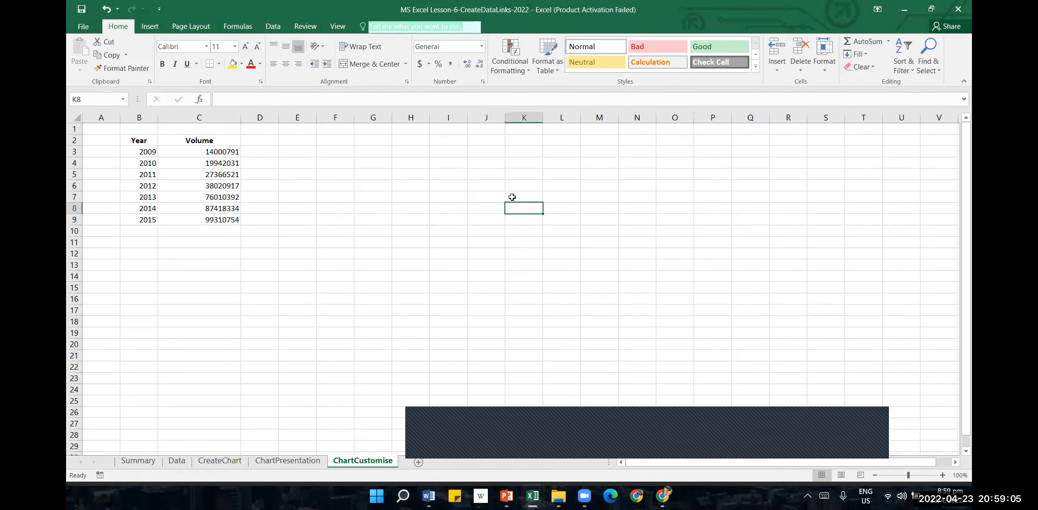
Insert a 2-D clustered column chart from the Year and Volume data in B2:C9.
left_click(273, 26)
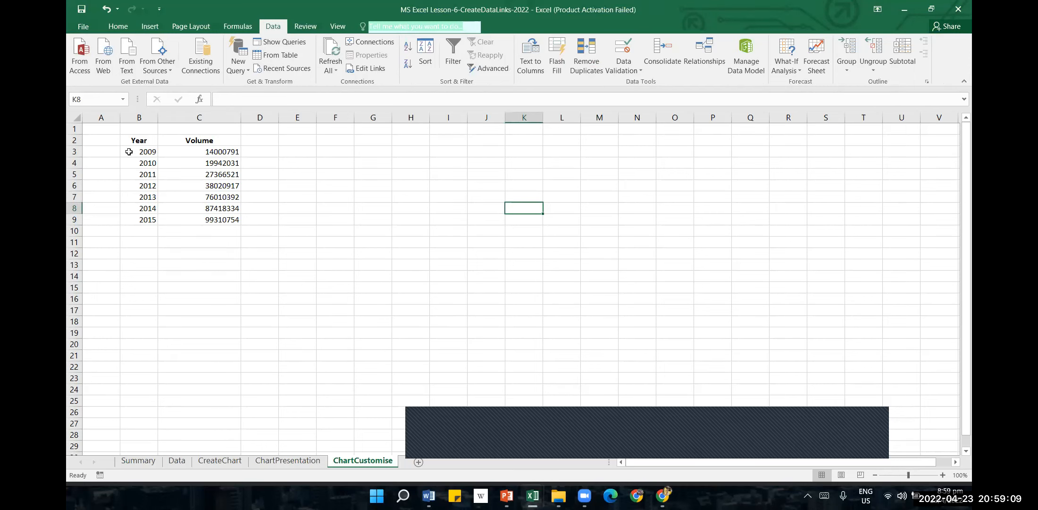
left_click_drag(135, 142, 238, 219)
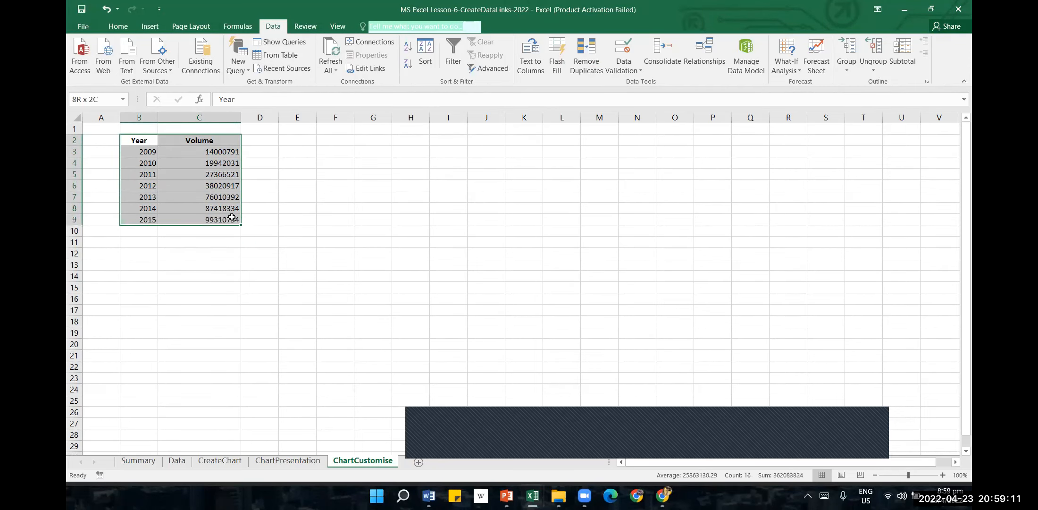
left_click(150, 26)
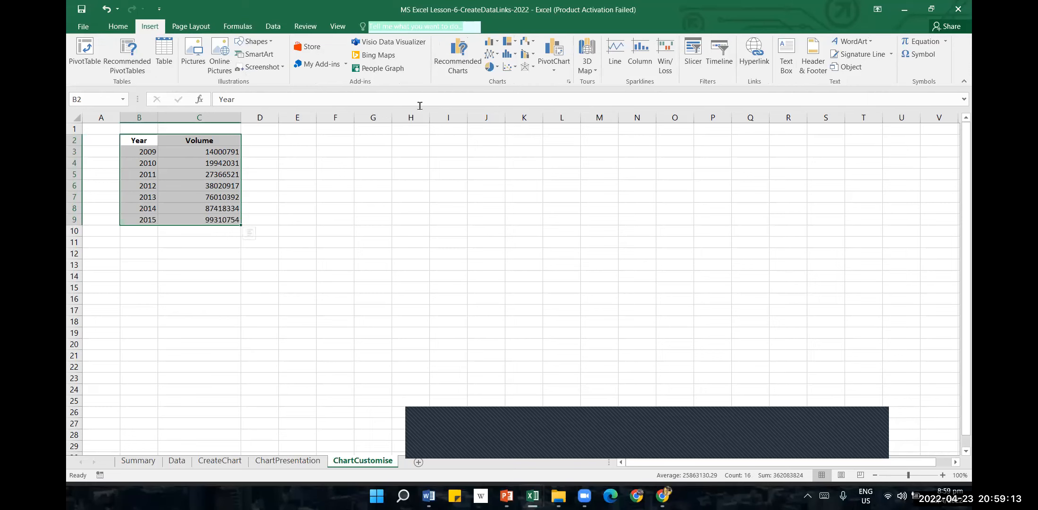
left_click(491, 41)
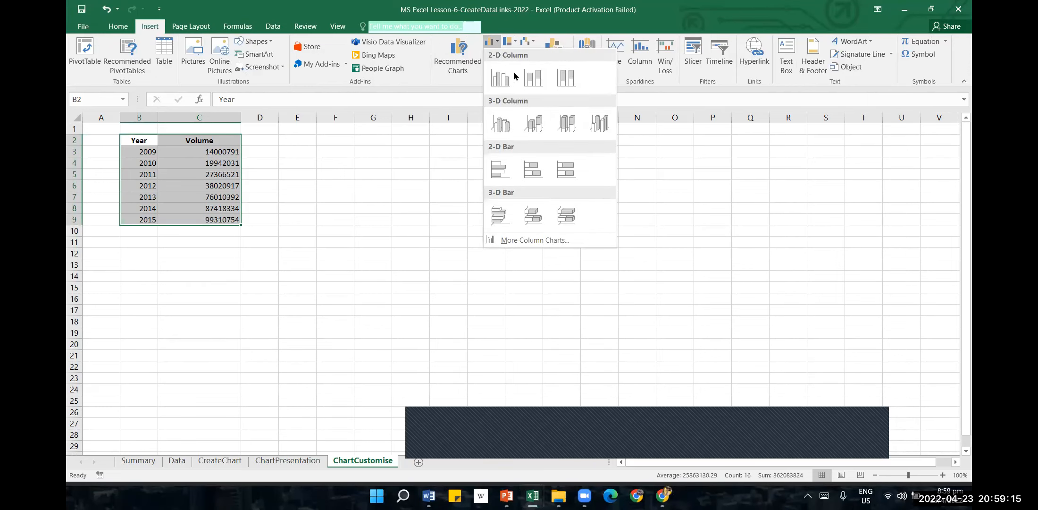
left_click(509, 81)
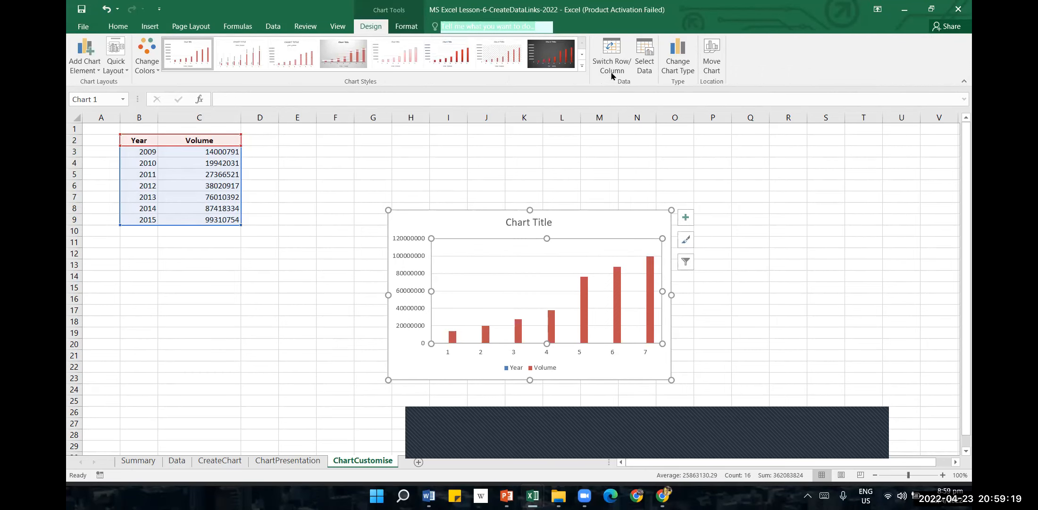
Try moving the Year series below Volume in the chart's data source, and cancel the change.
left_click(644, 58)
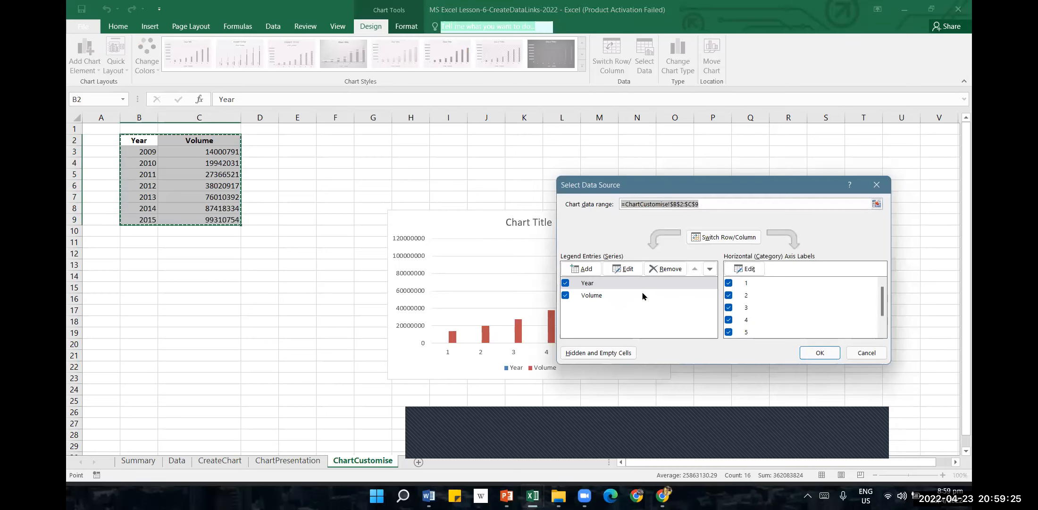
left_click(597, 296)
left_click(584, 283)
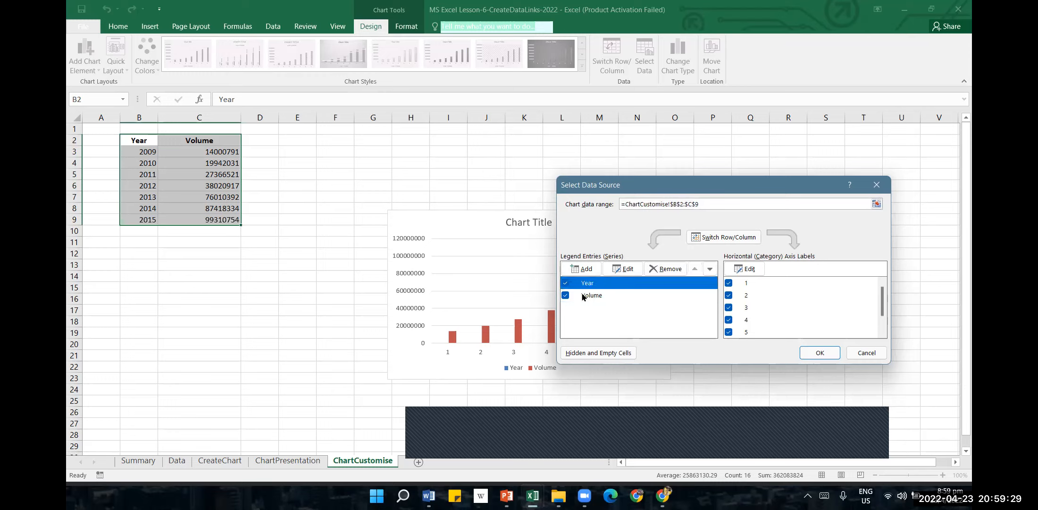
left_click(709, 269)
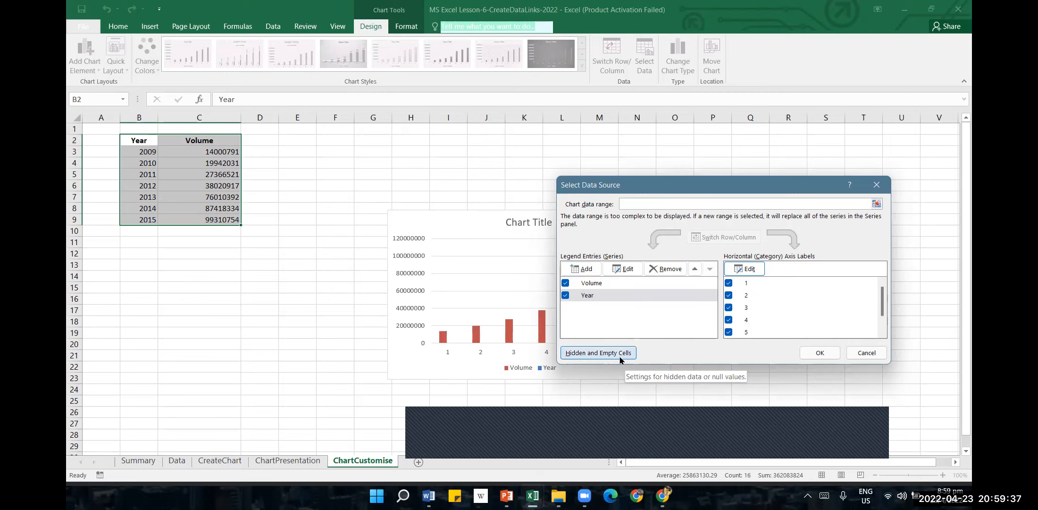
left_click(866, 352)
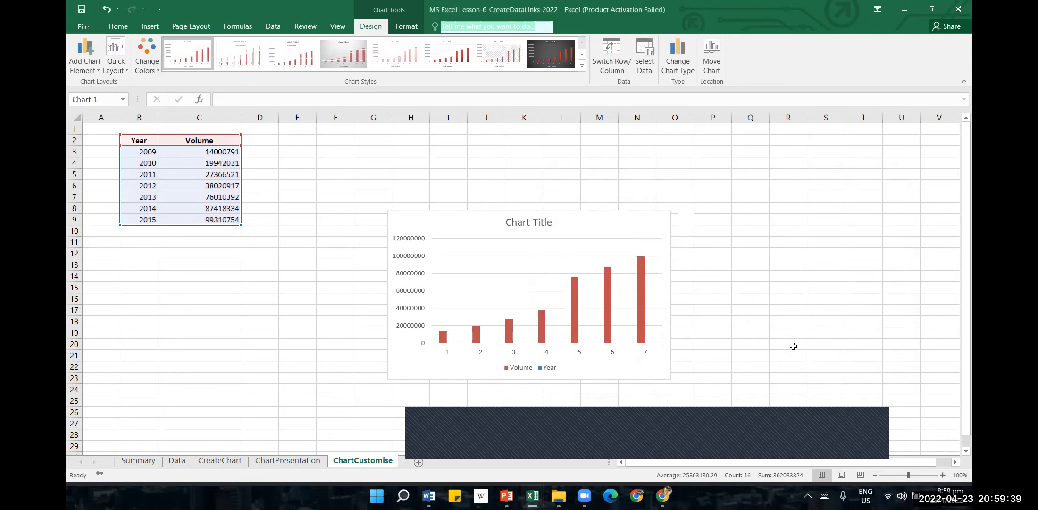
Select the range B2:C18 and delete the column chart from the ChartCustomise worksheet.
left_click(150, 303)
left_click_drag(136, 140, 189, 339)
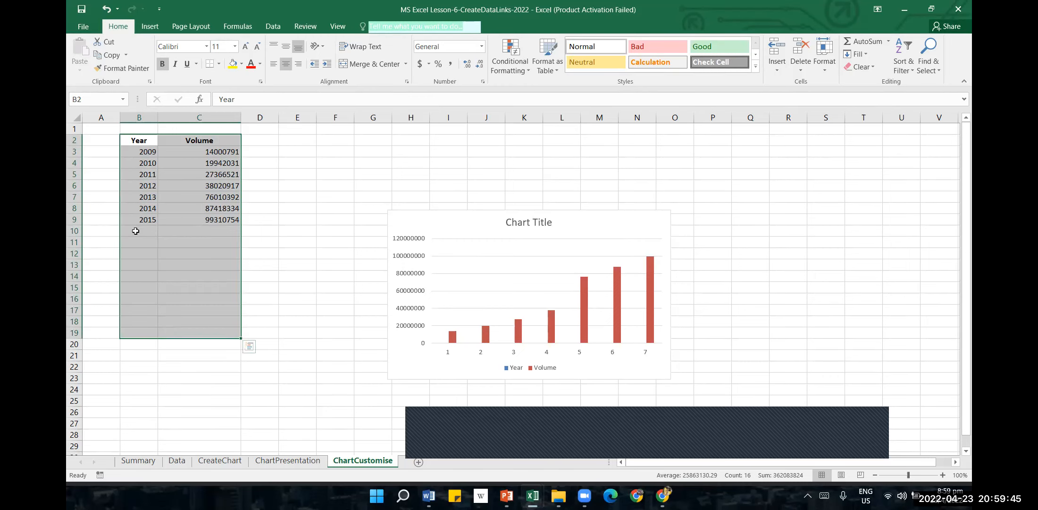
left_click(138, 231)
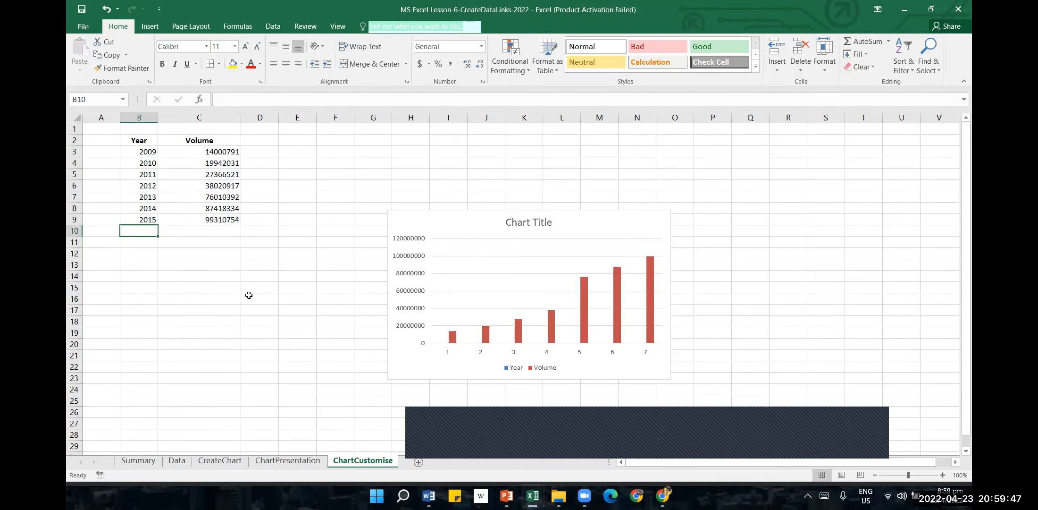
left_click_drag(138, 141, 229, 311)
left_click(403, 234)
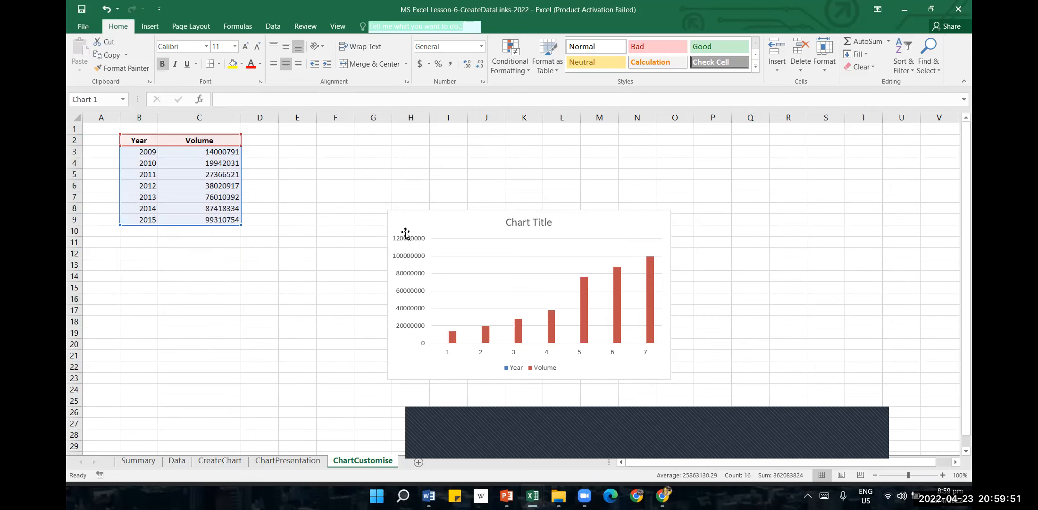
key("BackSpace")
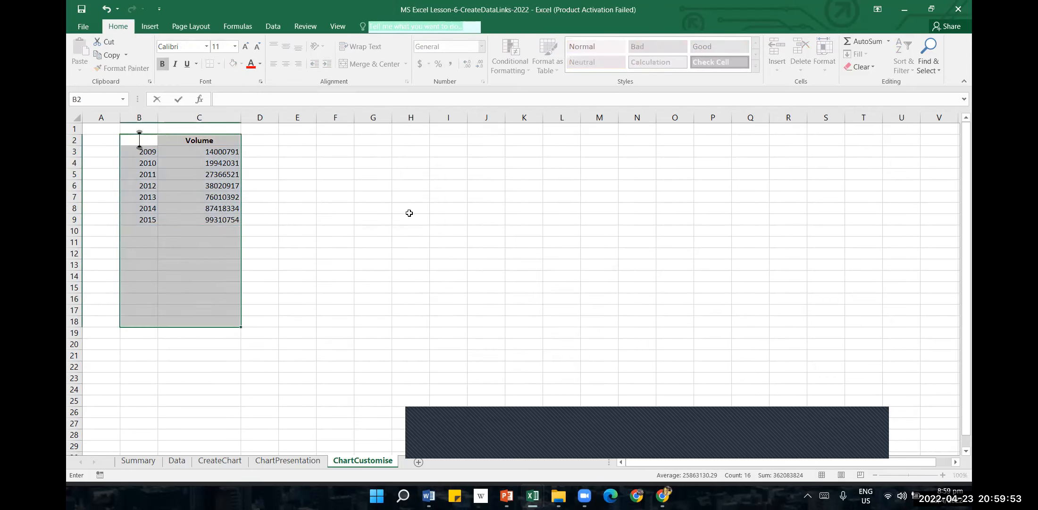
Leave the year column's header cell B2 blank and insert a 2-D clustered column chart from the range B2:C16.
left_click(158, 28)
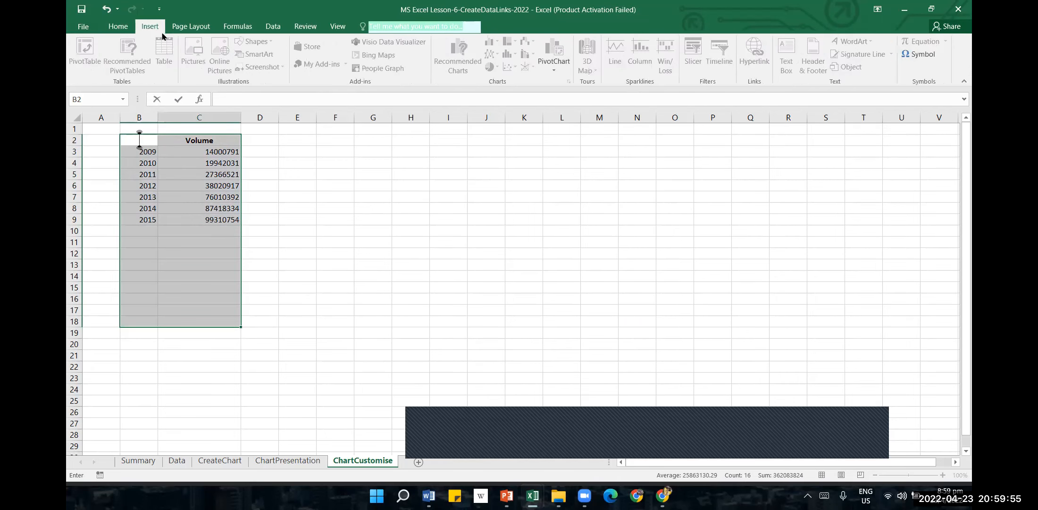
left_click(192, 219)
left_click(149, 140)
left_click_drag(177, 182, 190, 296)
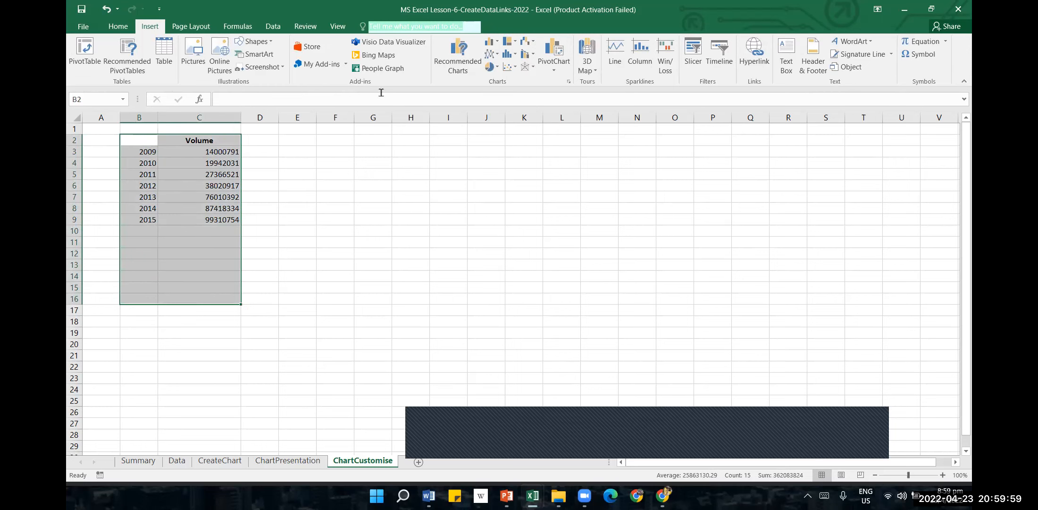
left_click(491, 41)
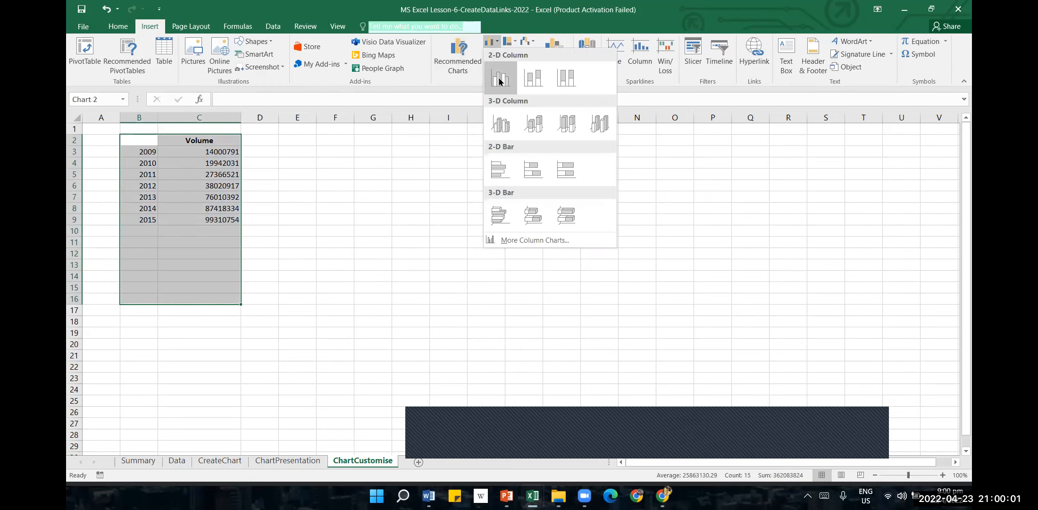
left_click(500, 81)
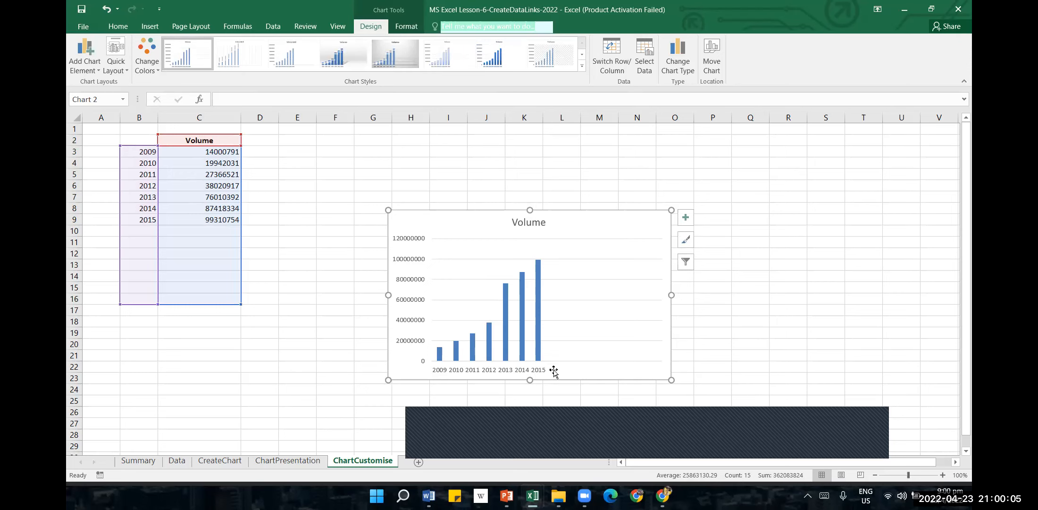
right_click(471, 265)
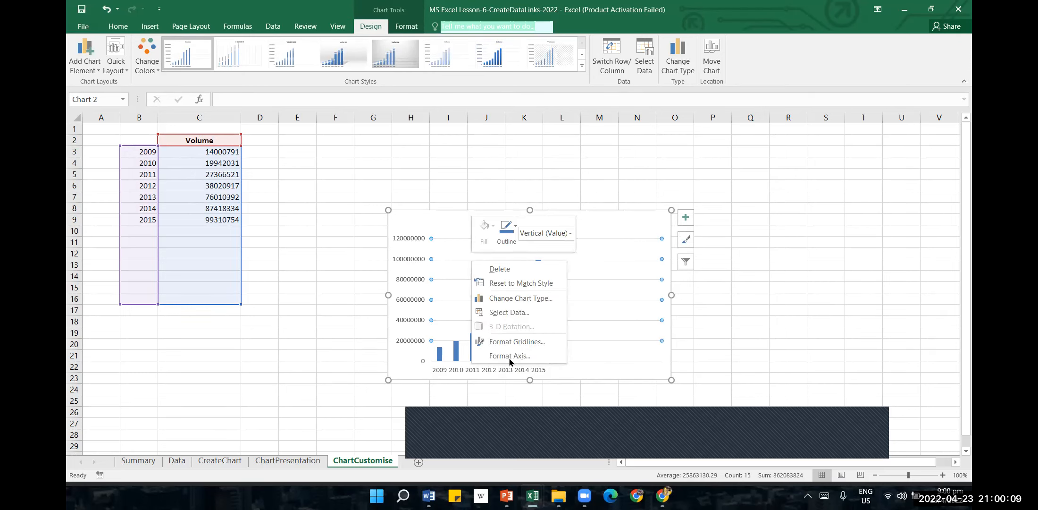
left_click(528, 355)
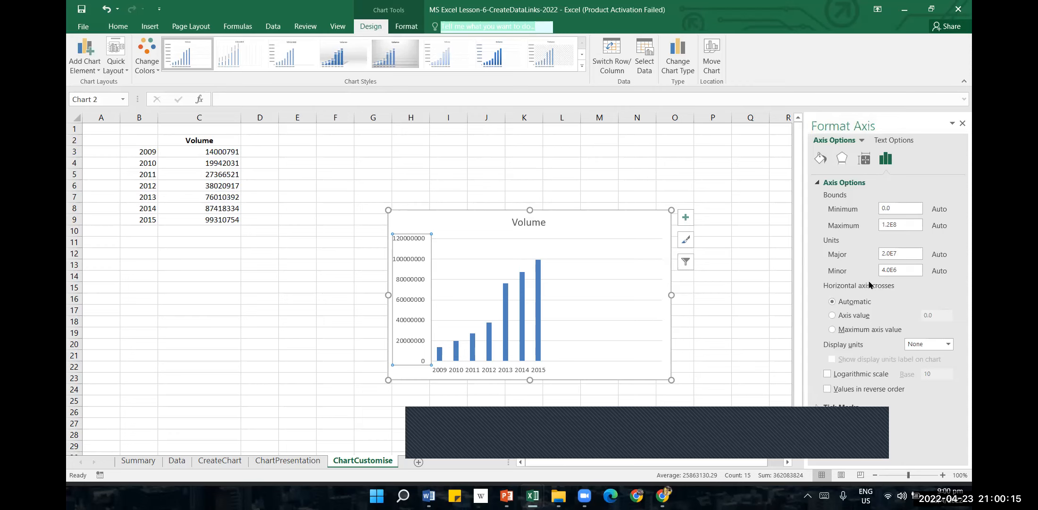
left_click(963, 123)
Give the plot area of the Volume column chart a solid black border line.
right_click(581, 243)
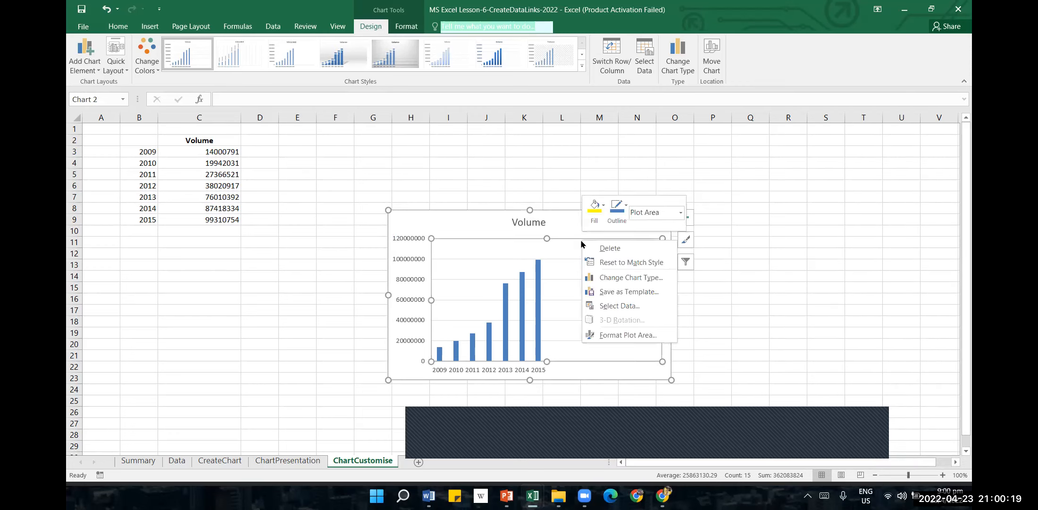
left_click(609, 334)
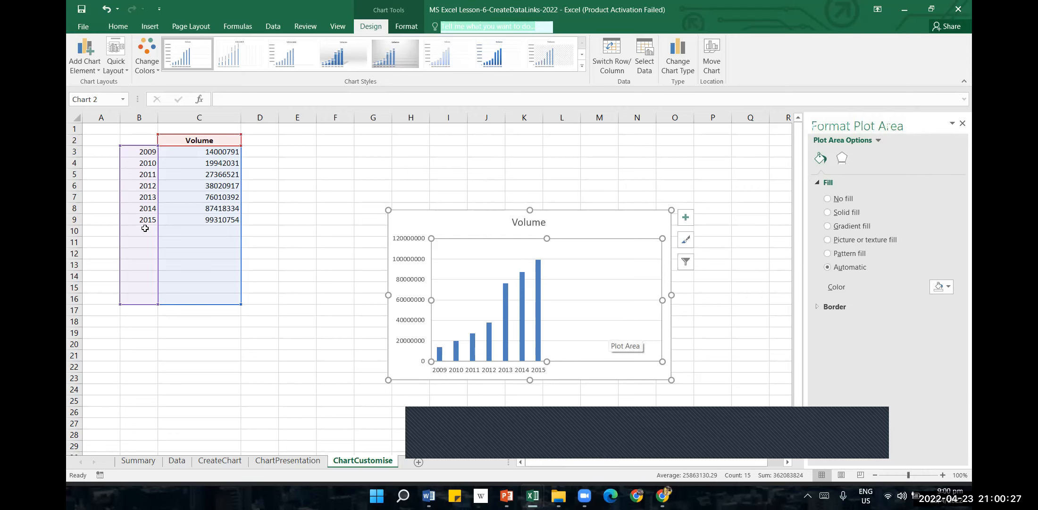
left_click_drag(147, 231, 209, 279)
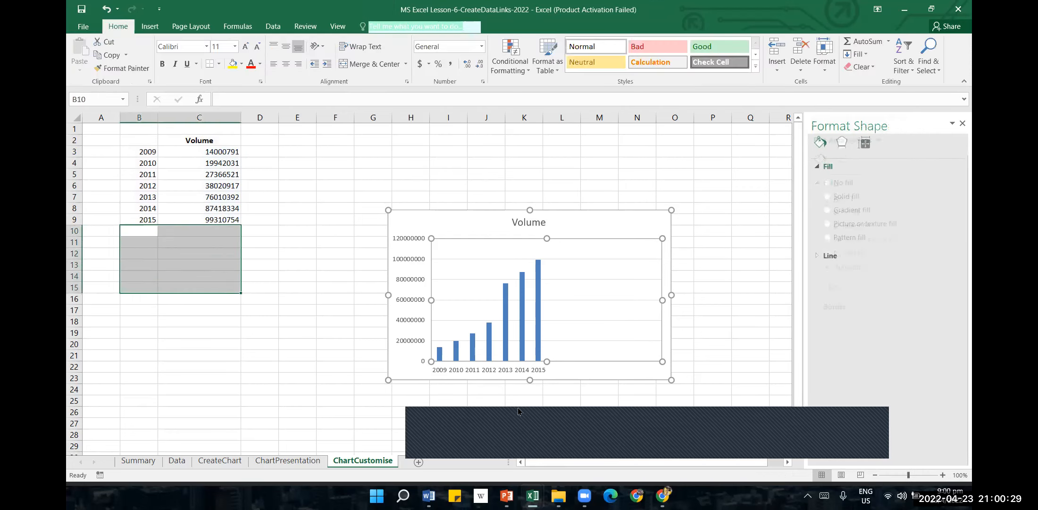
left_click(604, 345)
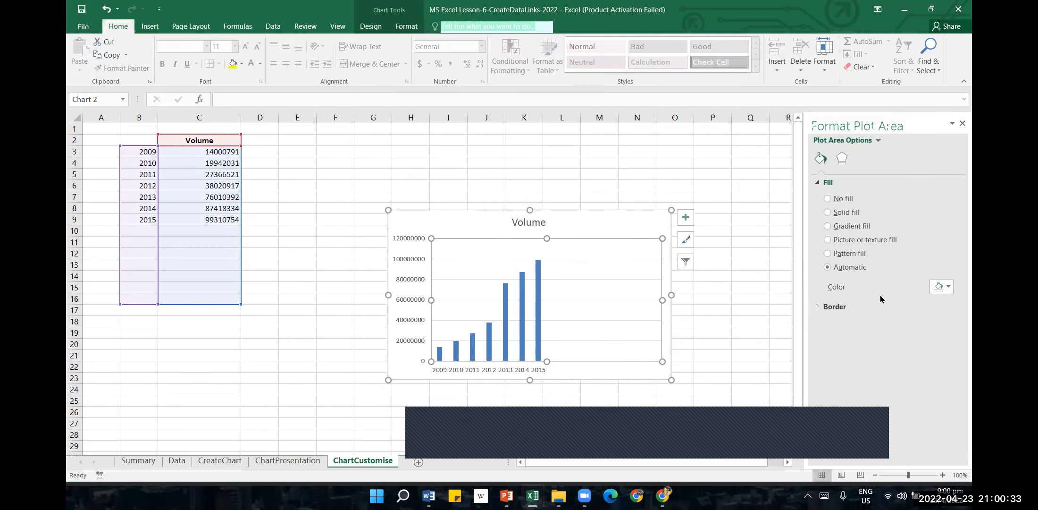
left_click(838, 307)
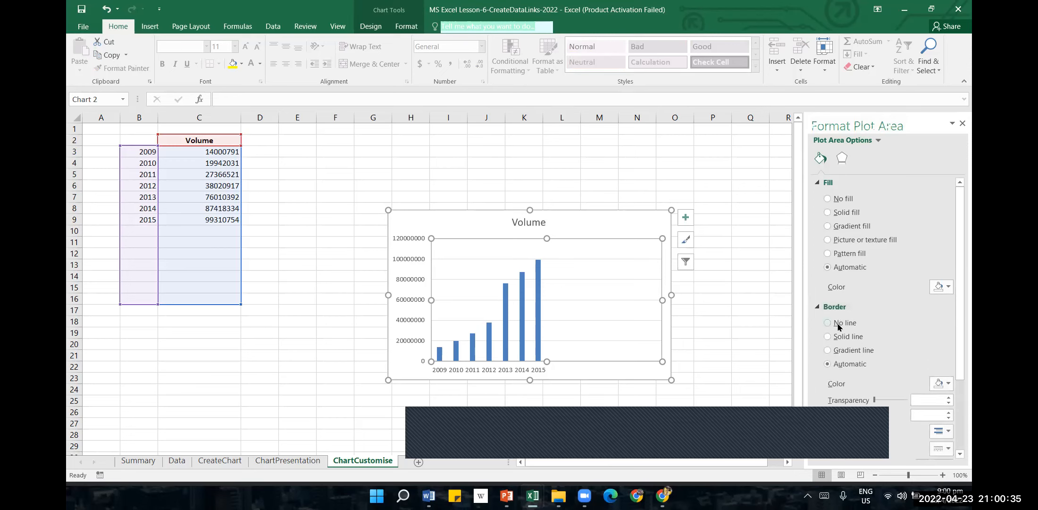
scroll(838, 319, "down", 2)
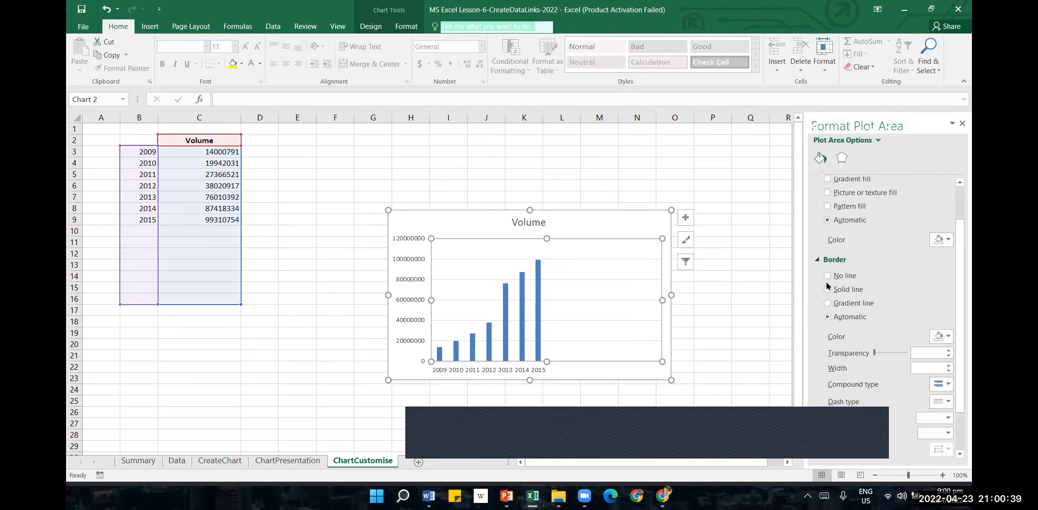
left_click(828, 290)
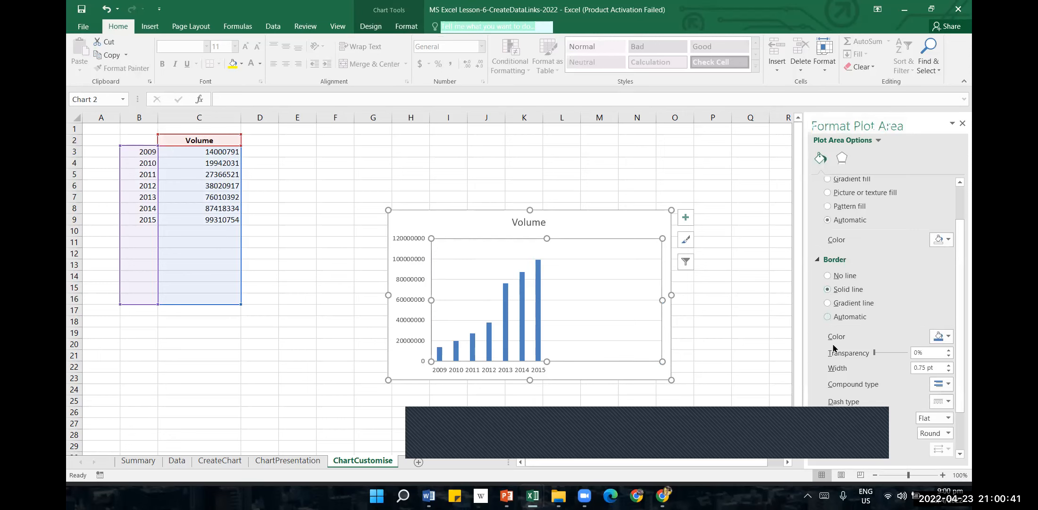
scroll(896, 344, "down", 2)
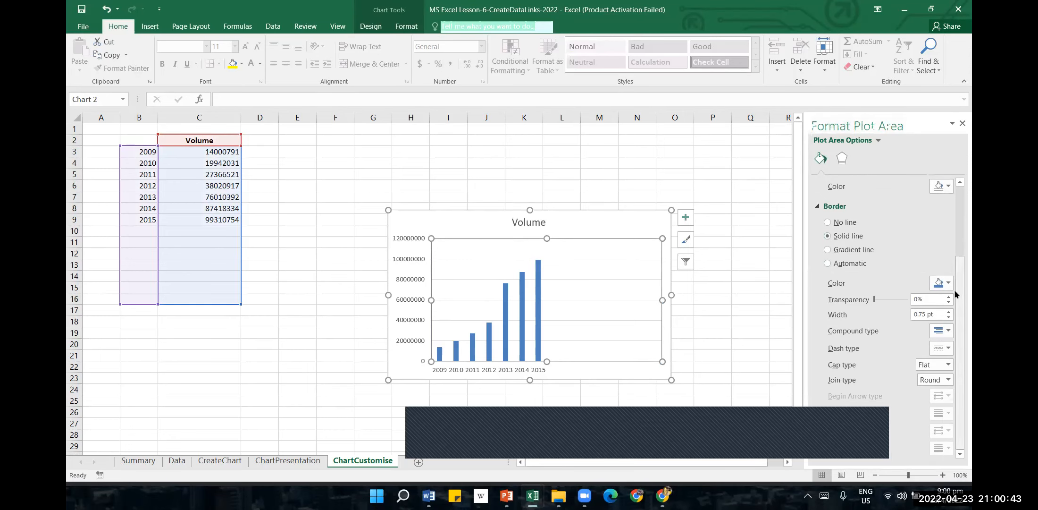
left_click(950, 284)
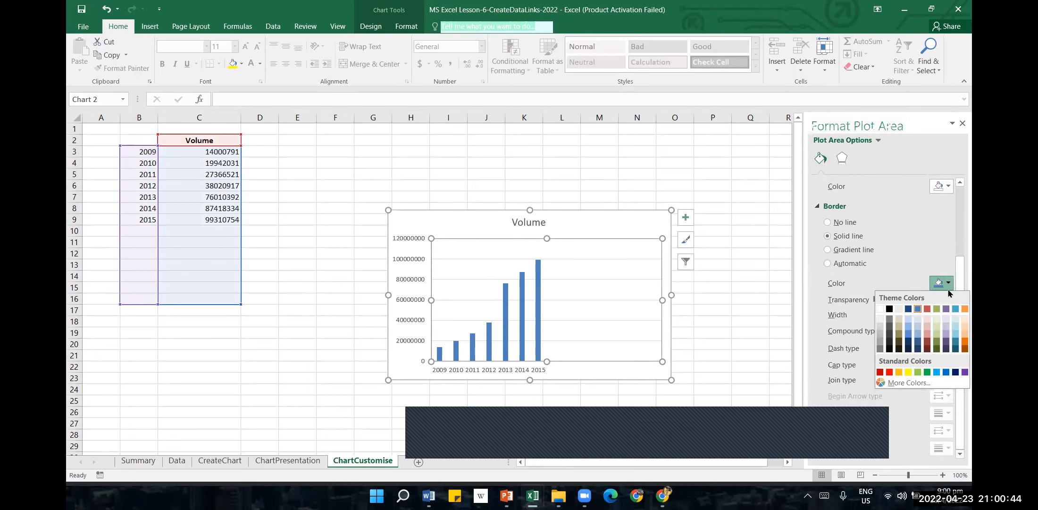
left_click(890, 309)
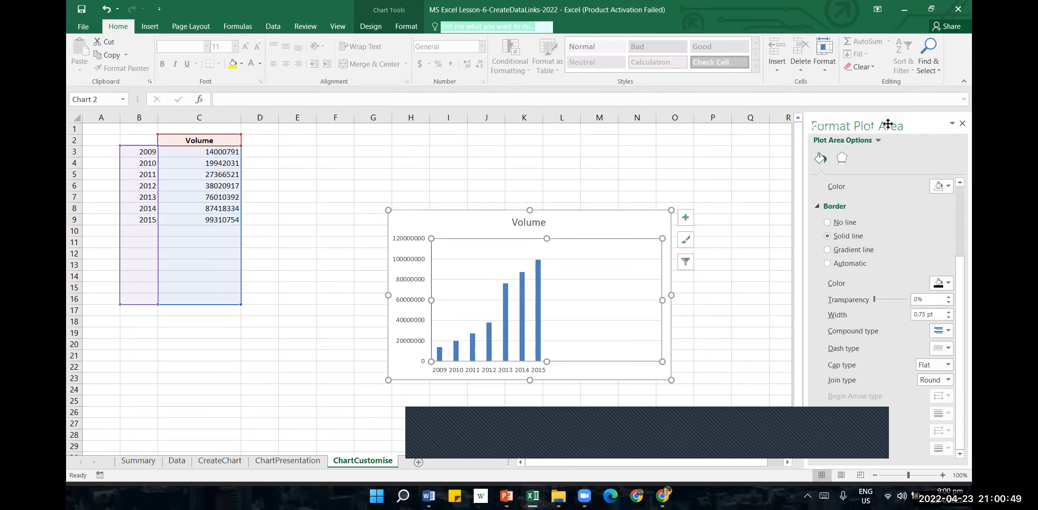
left_click(962, 124)
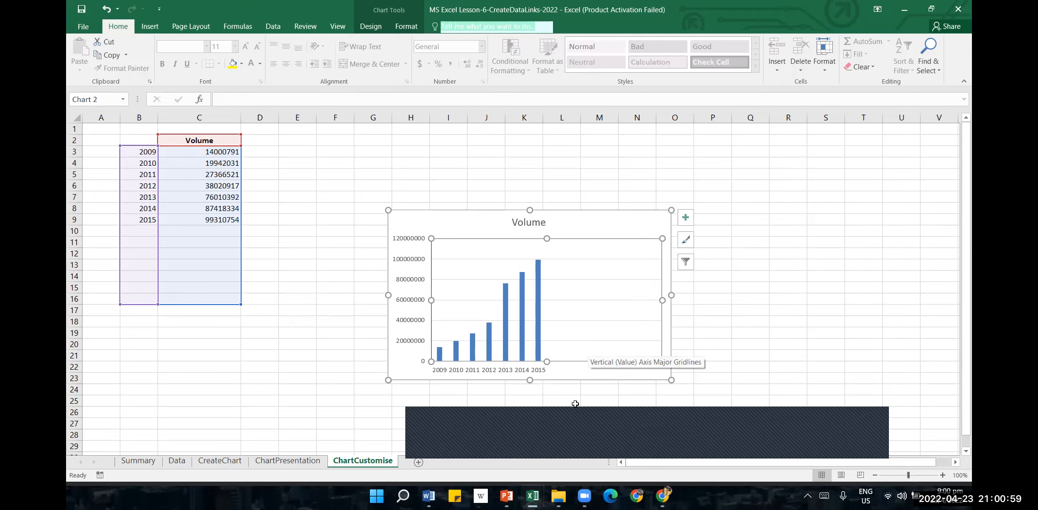
left_click(568, 417)
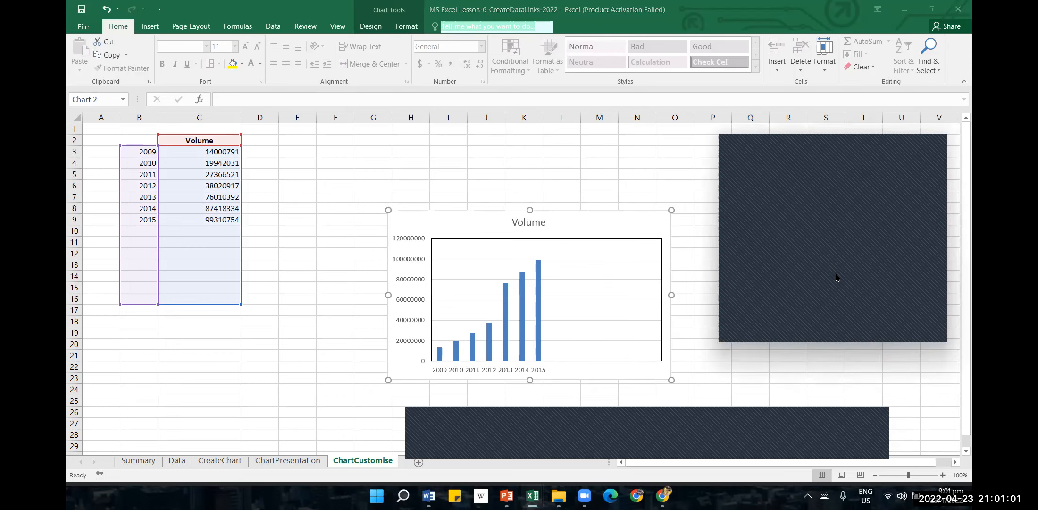
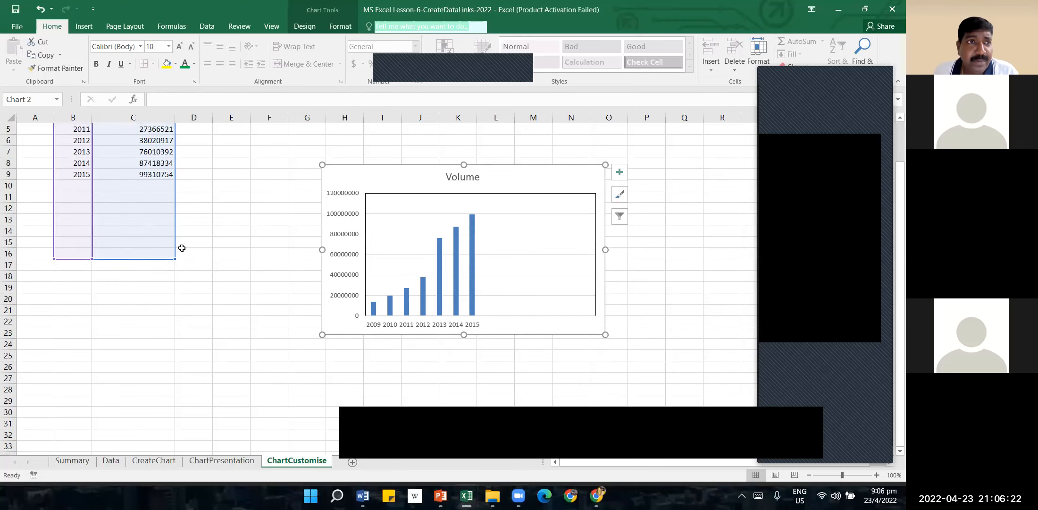
Set the Volume chart's data range to B2:C9 on the ChartCustomise worksheet, leaving out the empty rows.
left_click(113, 294)
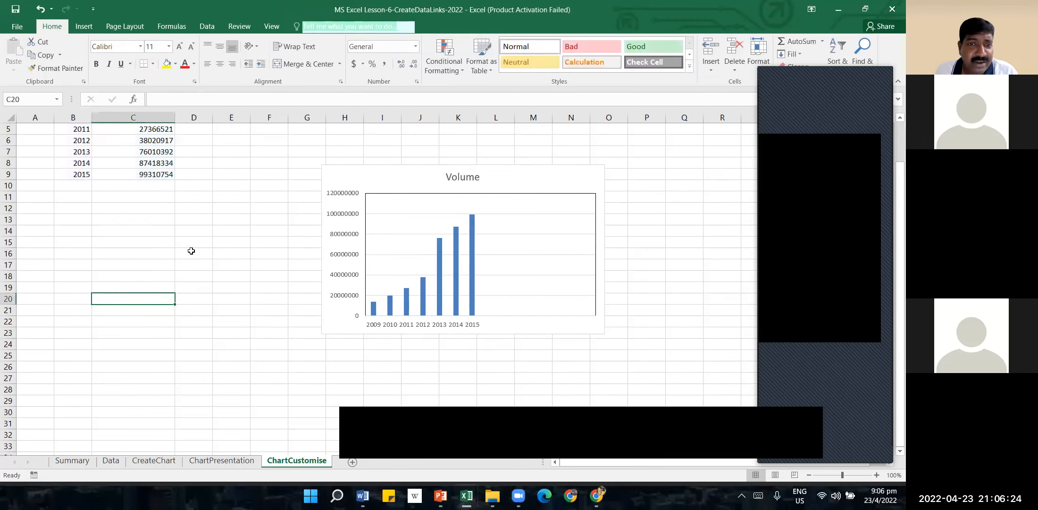
scroll(544, 254, "up", 1)
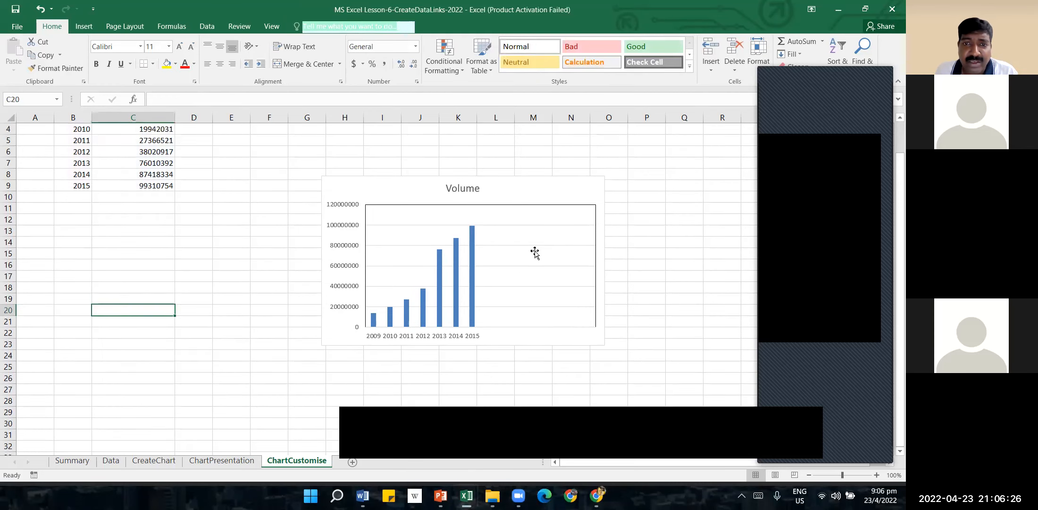
left_click(504, 189)
left_click(304, 27)
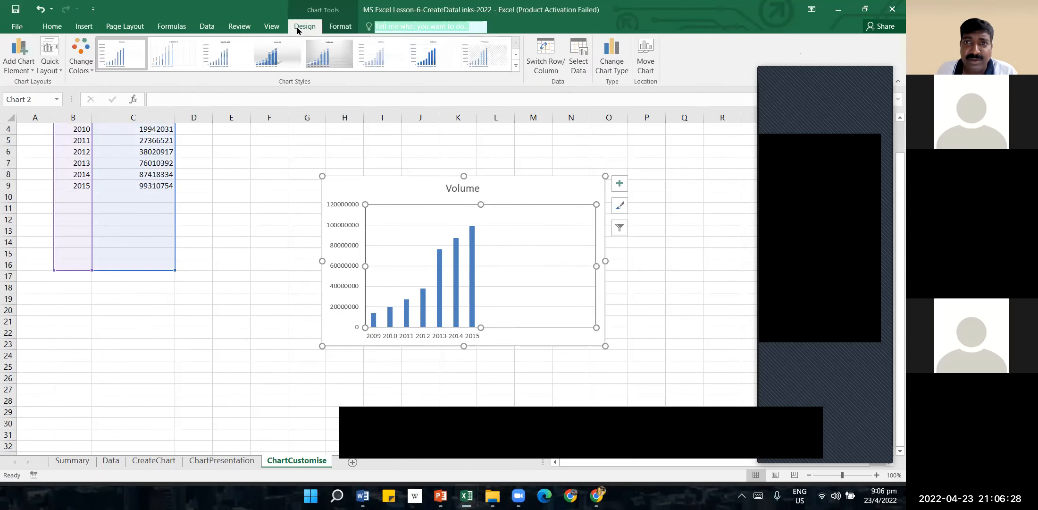
left_click(576, 61)
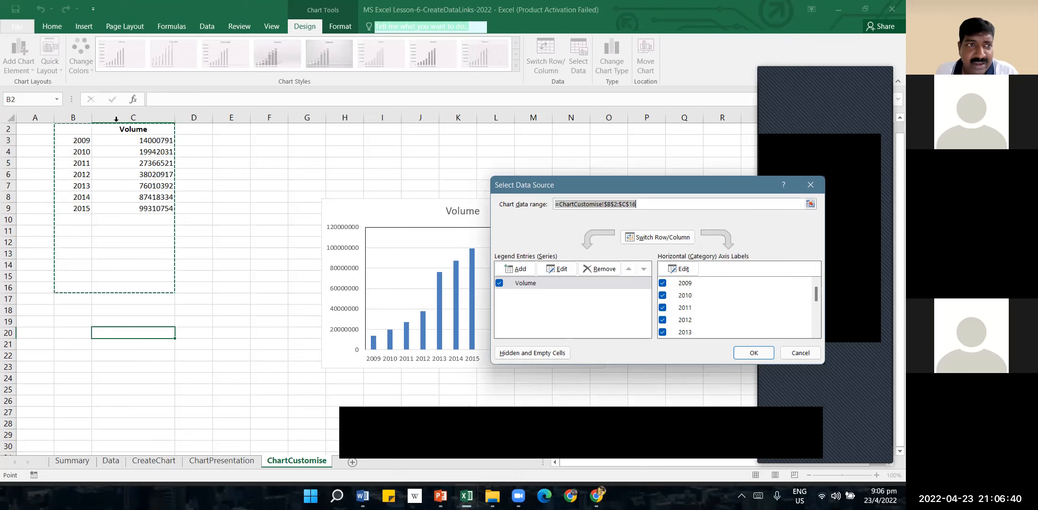
left_click_drag(76, 129, 153, 204)
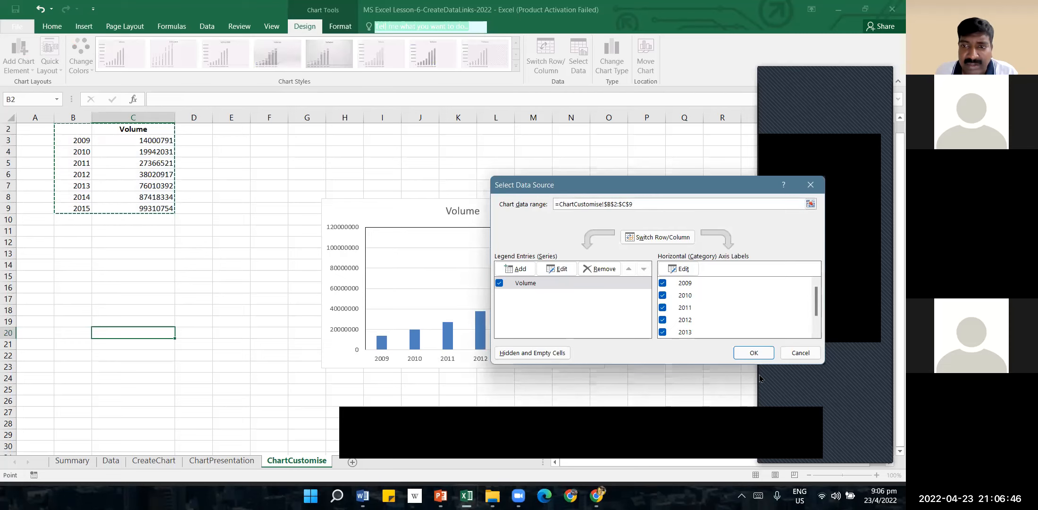
left_click(753, 352)
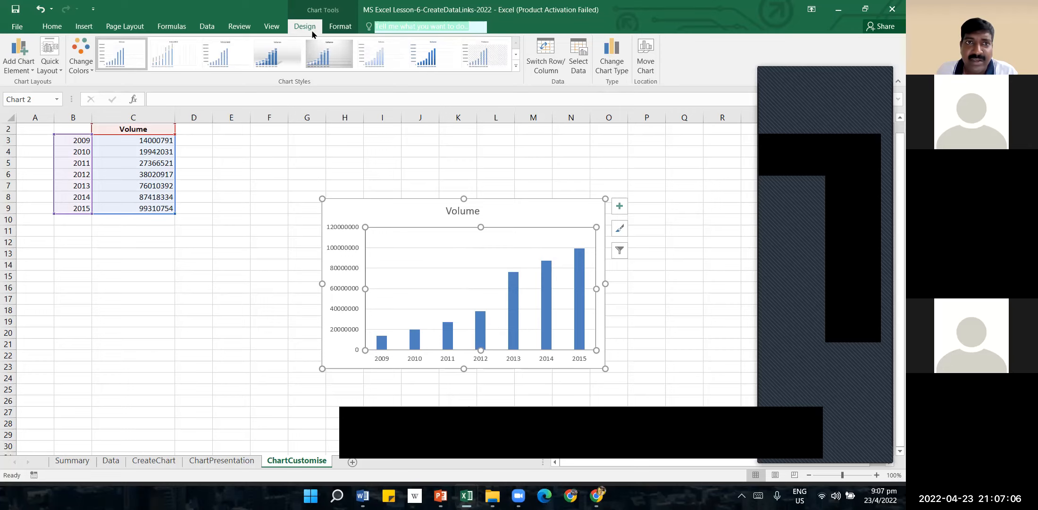
Change the Volume column chart to the Line with Markers chart type.
left_click(612, 53)
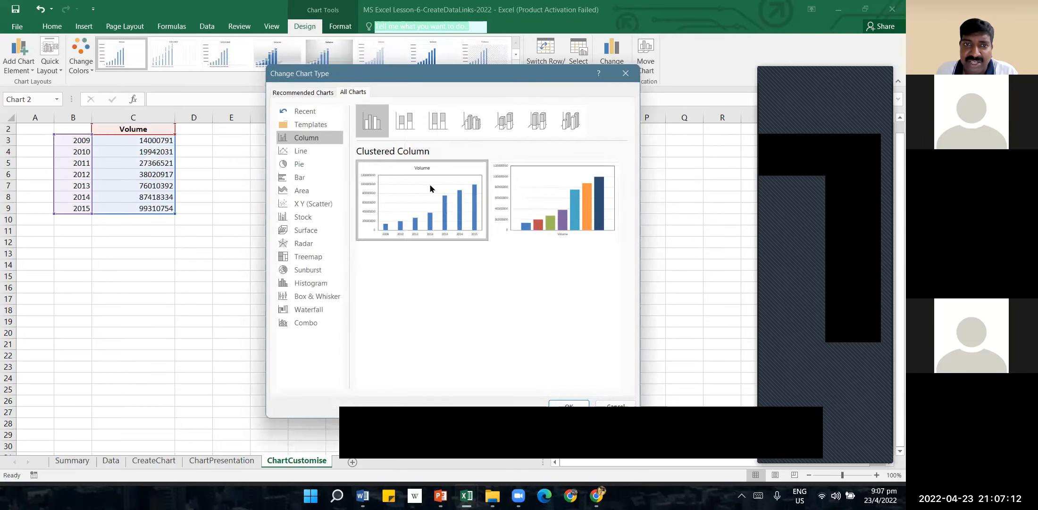
mouse_move(555, 202)
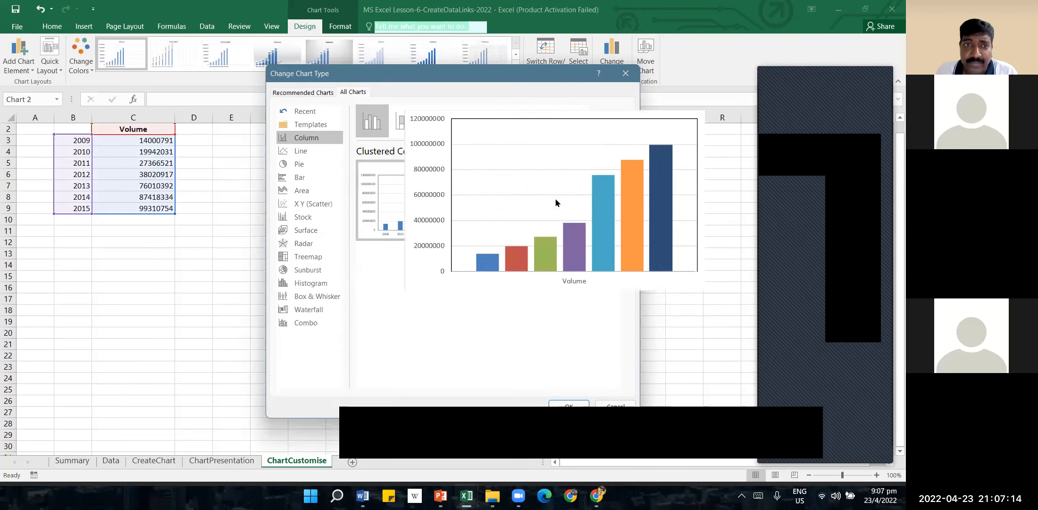
left_click(319, 160)
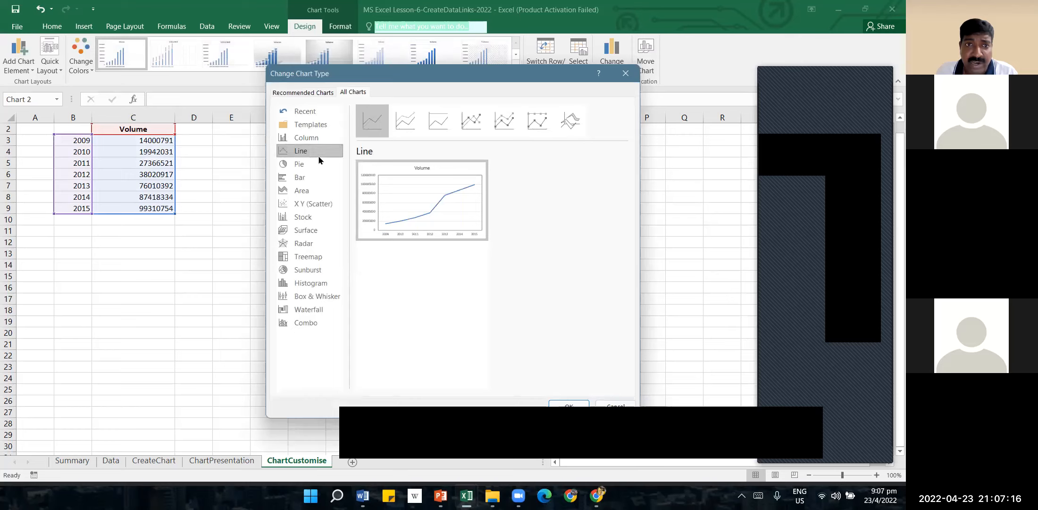
left_click(462, 125)
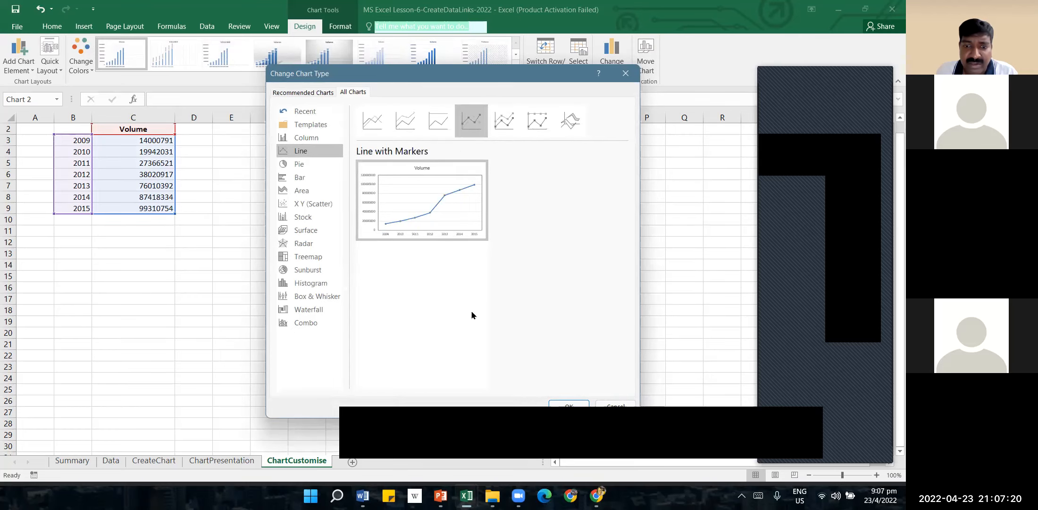
left_click(576, 407)
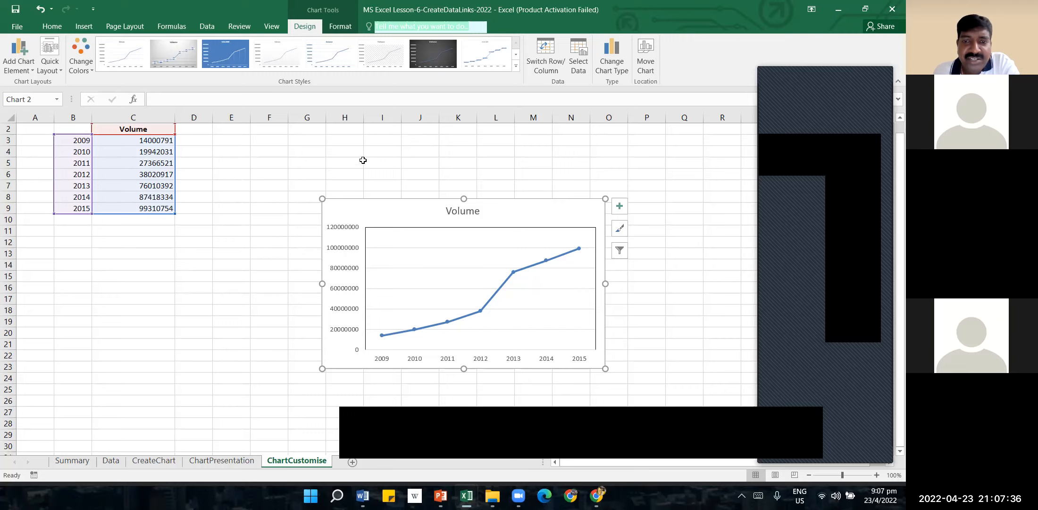
Recolor the Volume line chart with the monochromatic red palette and set its title position to Above Chart.
left_click(93, 71)
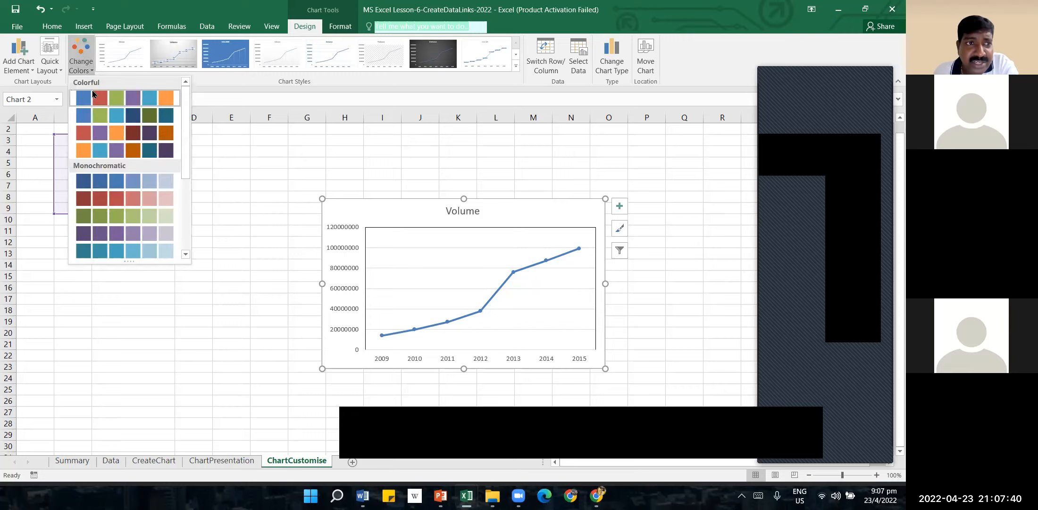
left_click(115, 206)
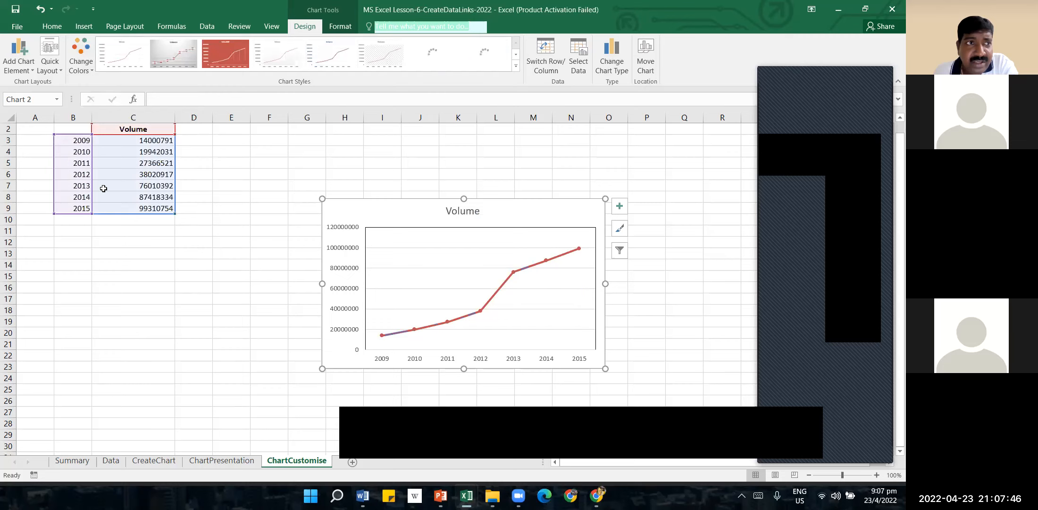
left_click(25, 70)
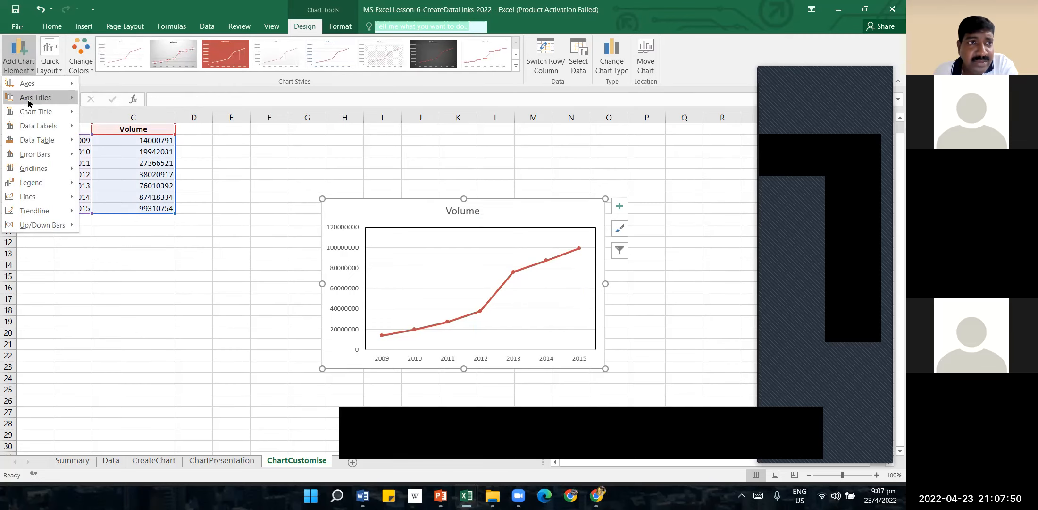
mouse_move(40, 112)
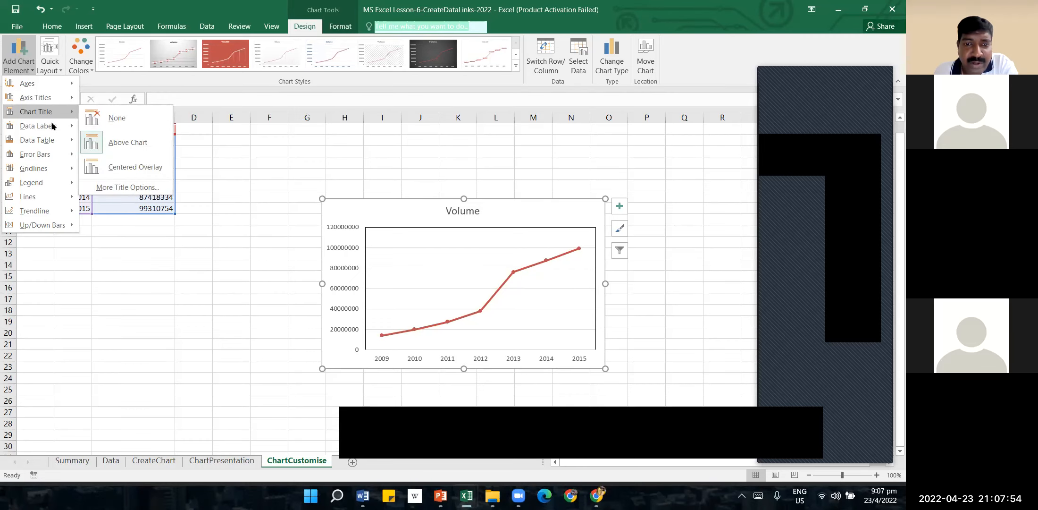
left_click(128, 143)
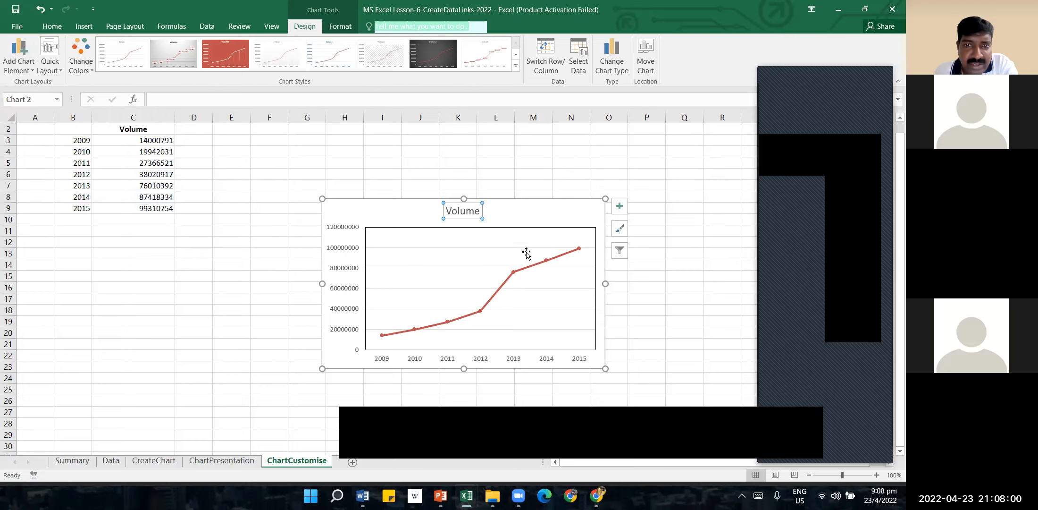
Add data labels above the points of the Volume line chart.
left_click(19, 65)
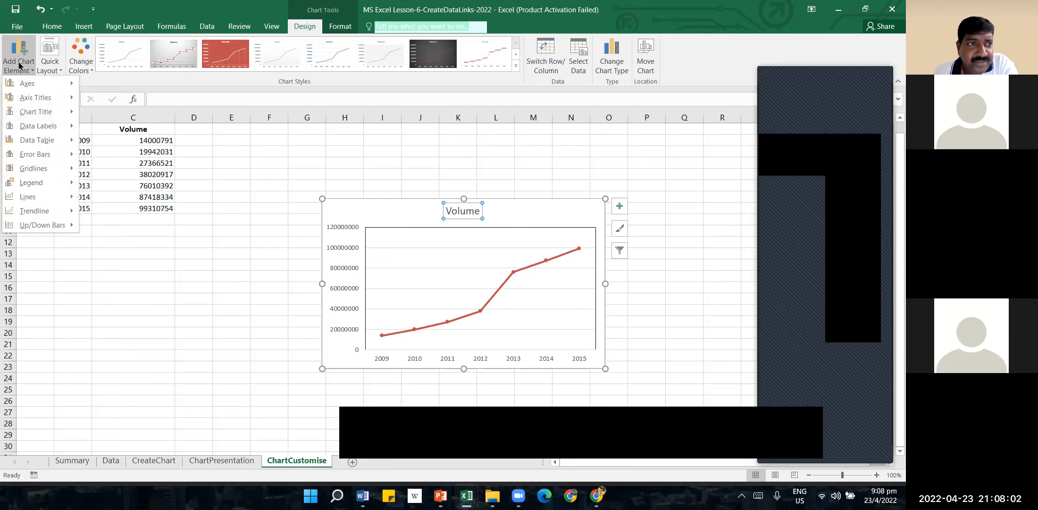
mouse_move(68, 138)
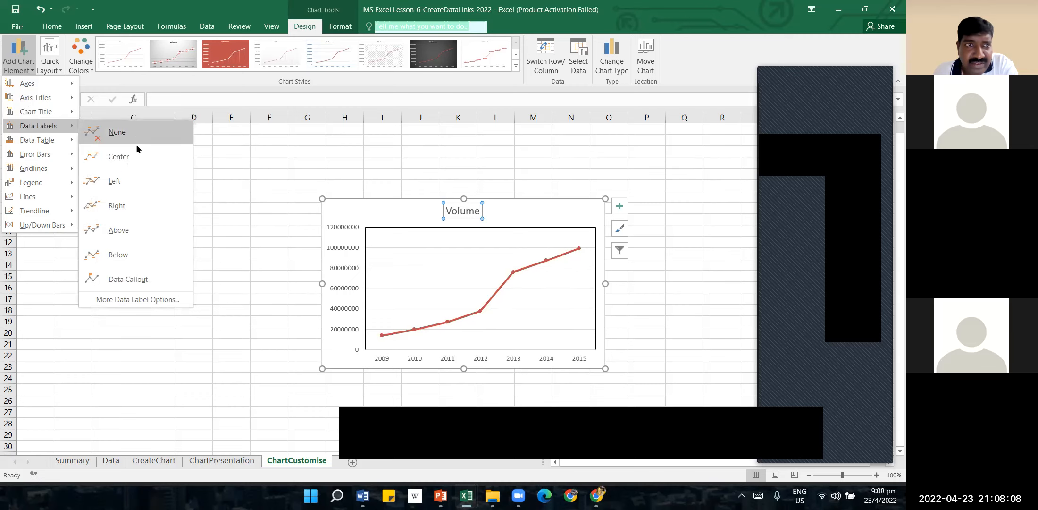
left_click(151, 232)
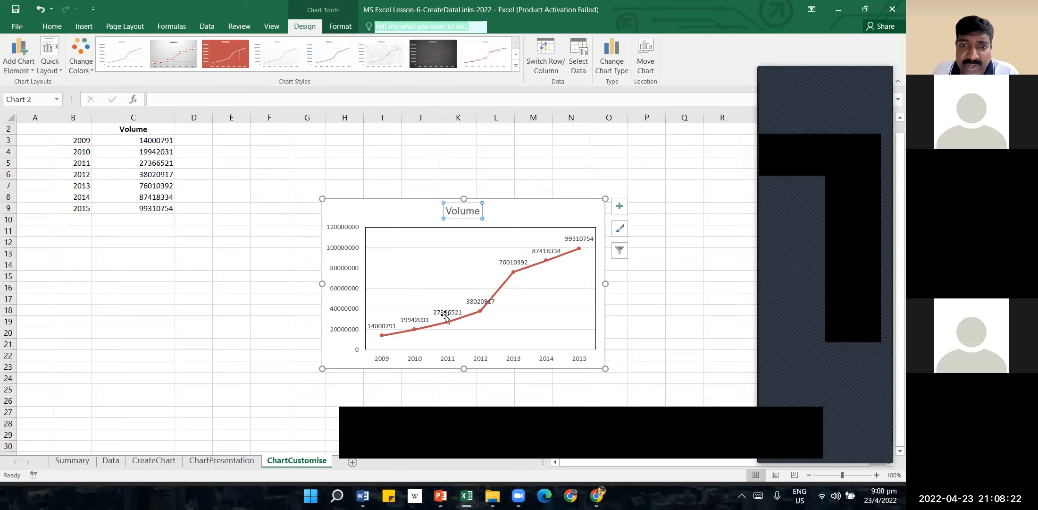
Apply the grey gradient chart style with large round markers and a bold title to the Volume line chart.
left_click(621, 230)
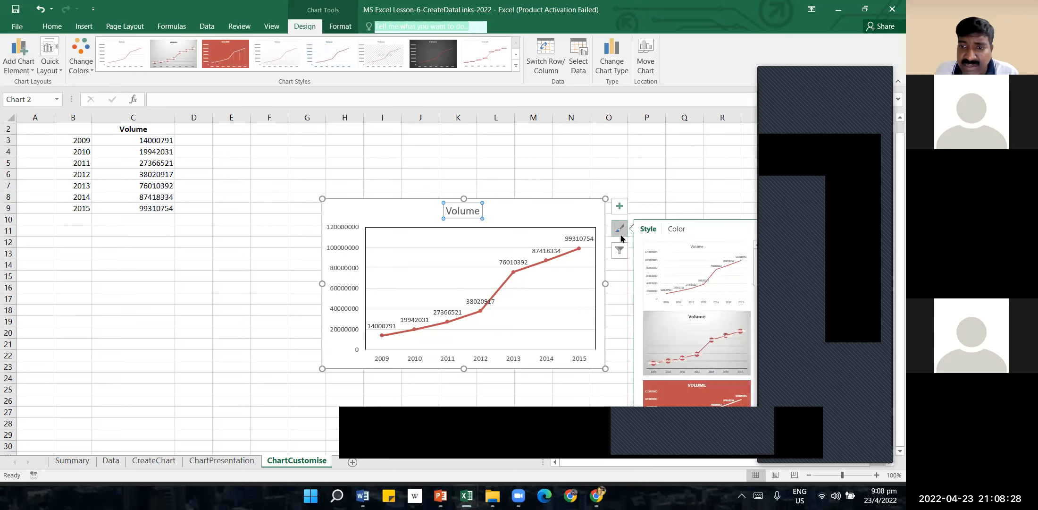
left_click(702, 358)
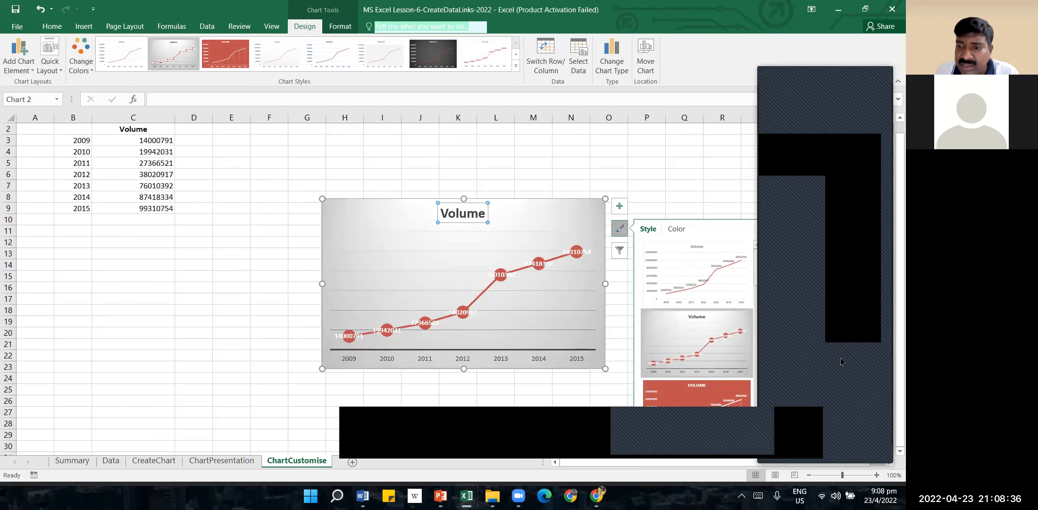
scroll(840, 405, "down", 1)
scroll(839, 457, "down", 1)
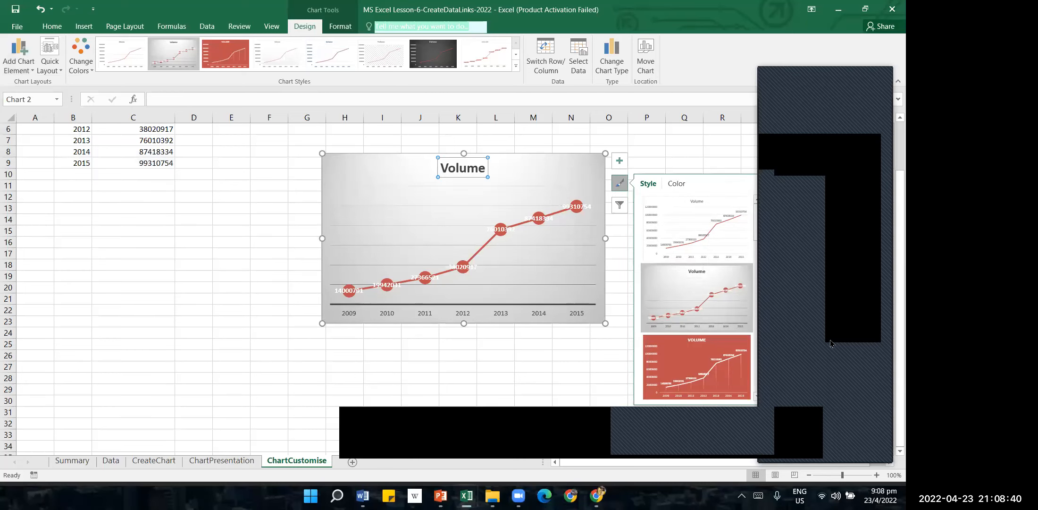
scroll(840, 359, "up", 2)
scroll(853, 295, "up", 2)
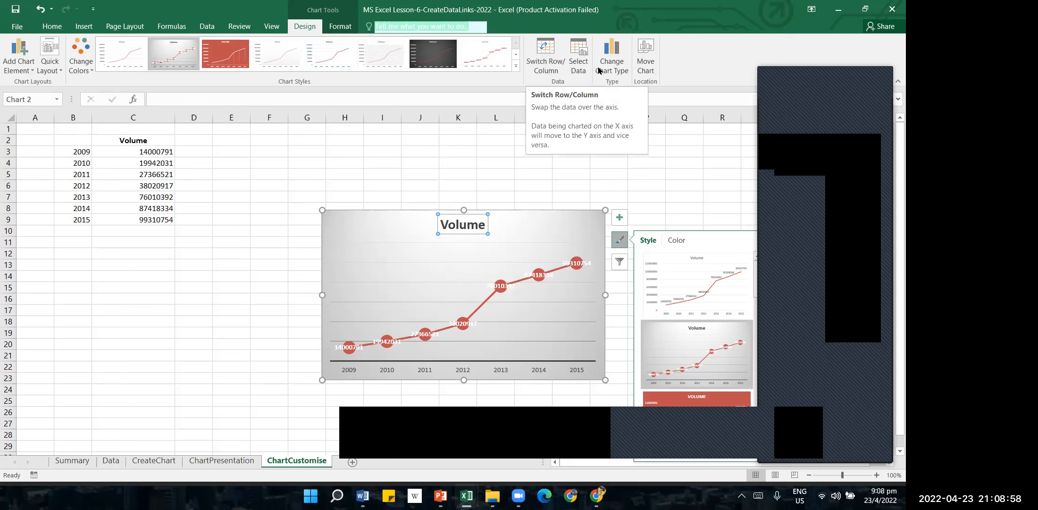
Apply the quick layout with axis titles, drop lines and a legend beside the plot, without a chart title, to the Volume chart.
left_click(50, 60)
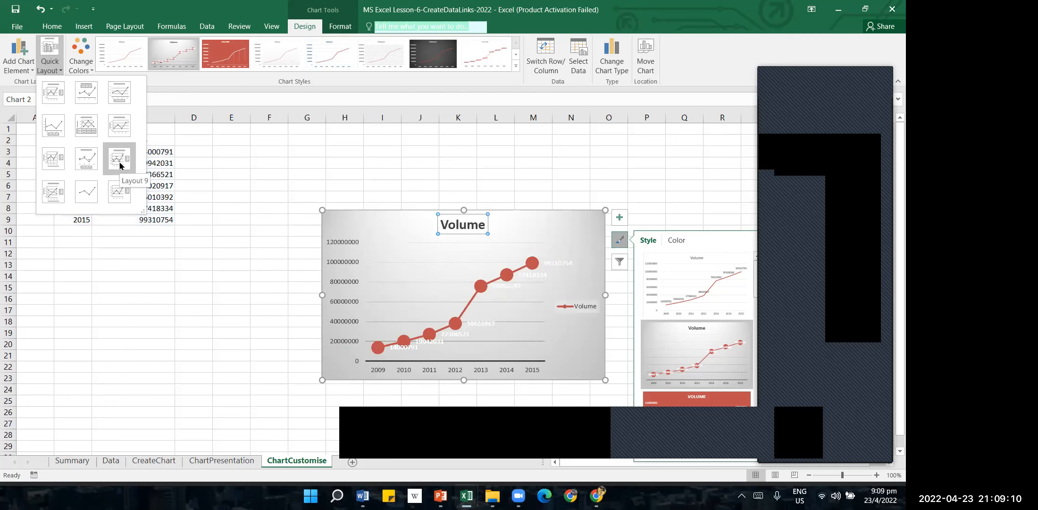
left_click(49, 160)
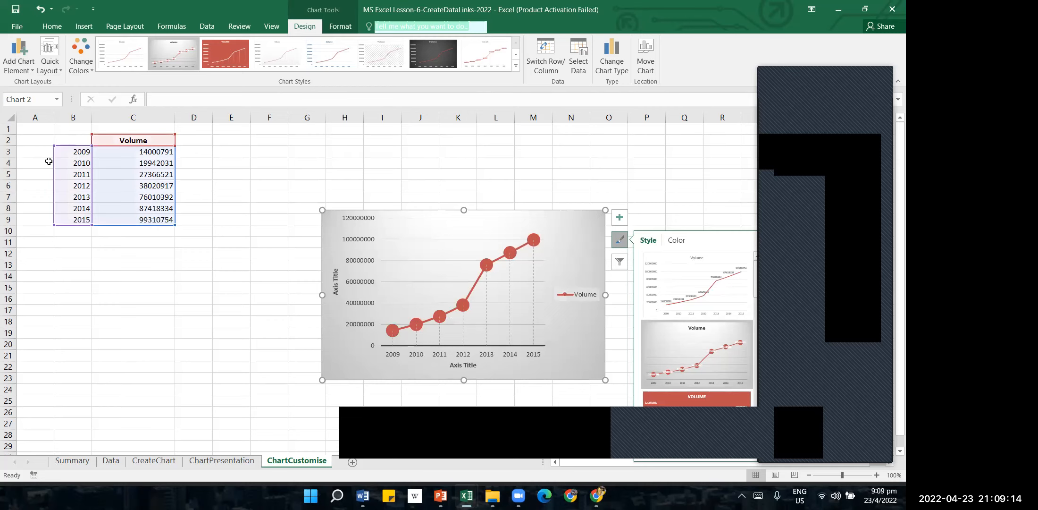
left_click(530, 324)
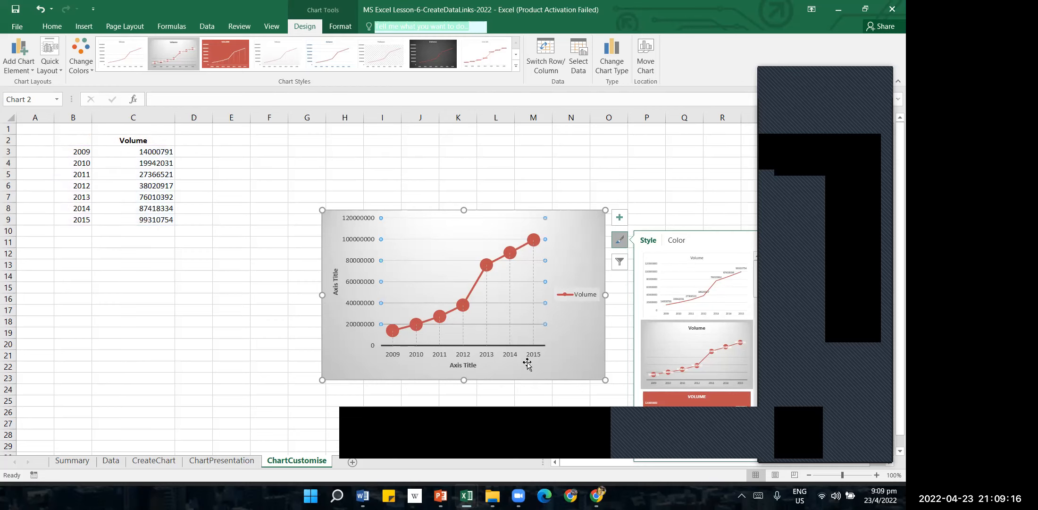
left_click(454, 369)
left_click(607, 152)
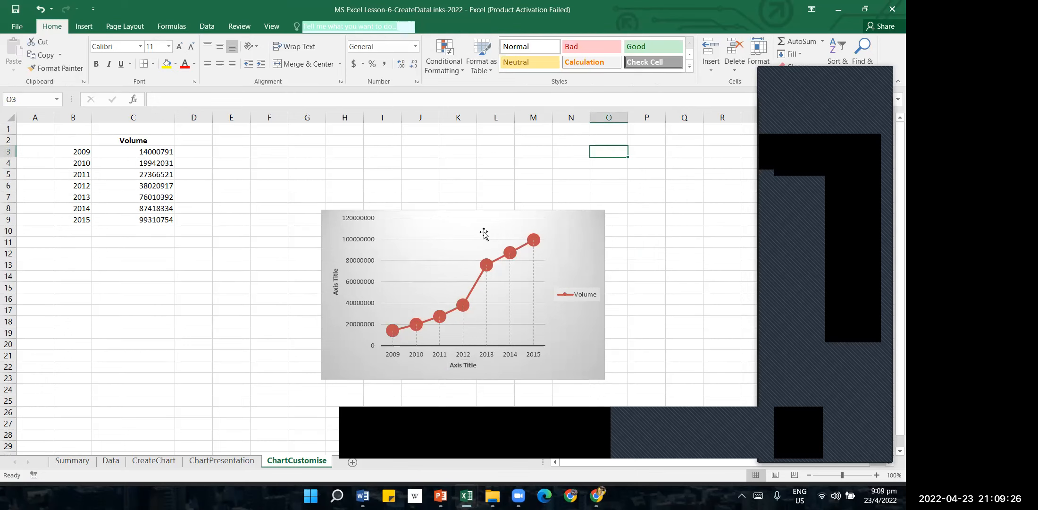
Move the Volume line chart from the ChartCustomise worksheet to a new chart sheet named Chart2.
left_click(434, 226)
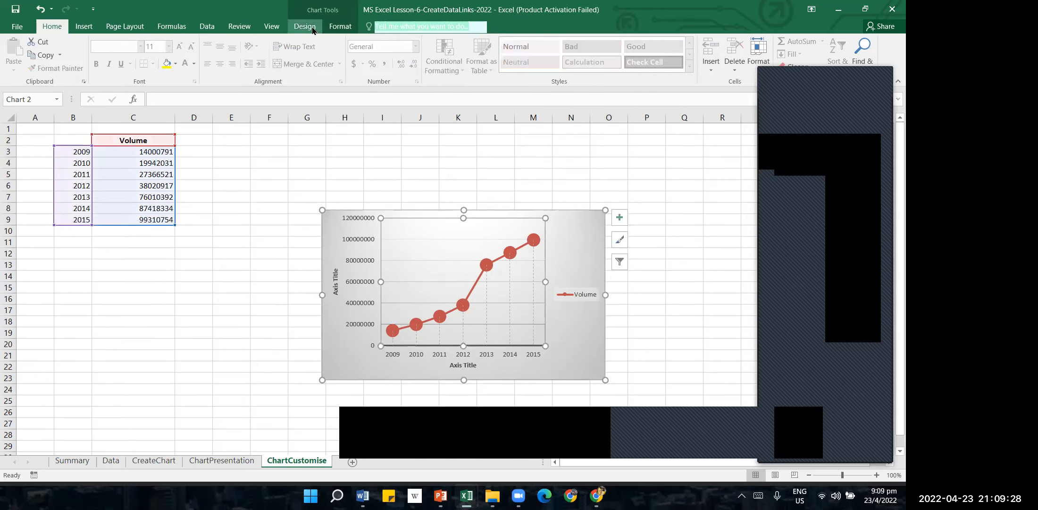
left_click(313, 28)
left_click(645, 59)
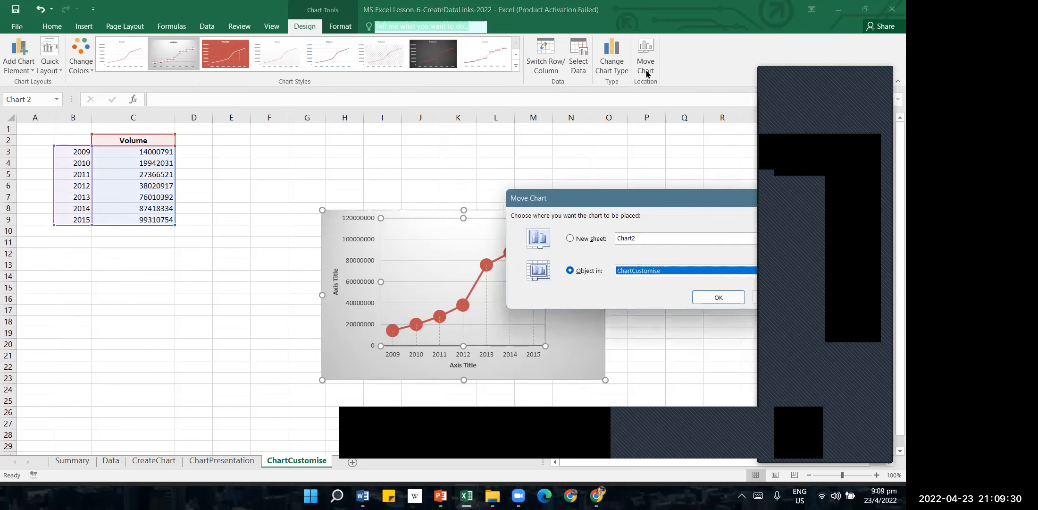
left_click_drag(654, 207, 405, 161)
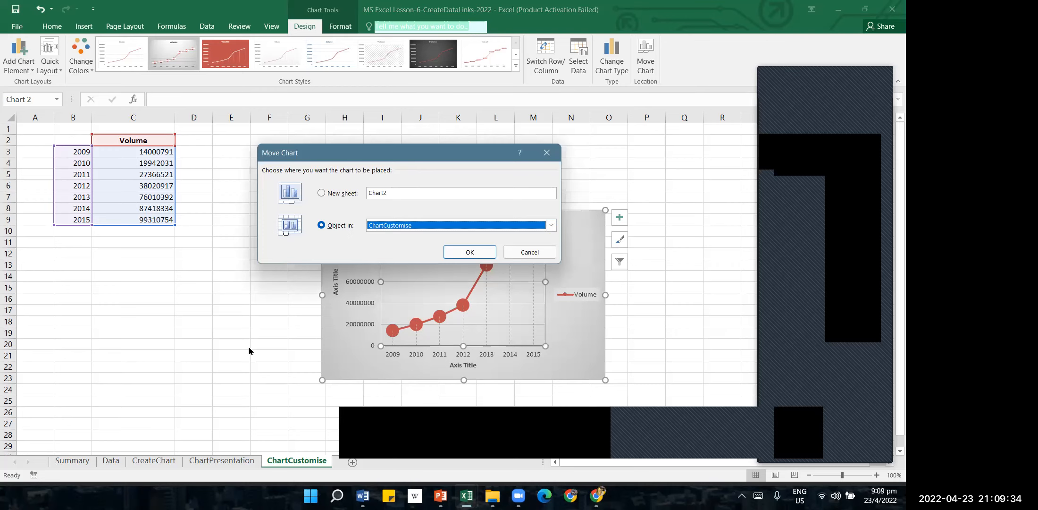
left_click(325, 196)
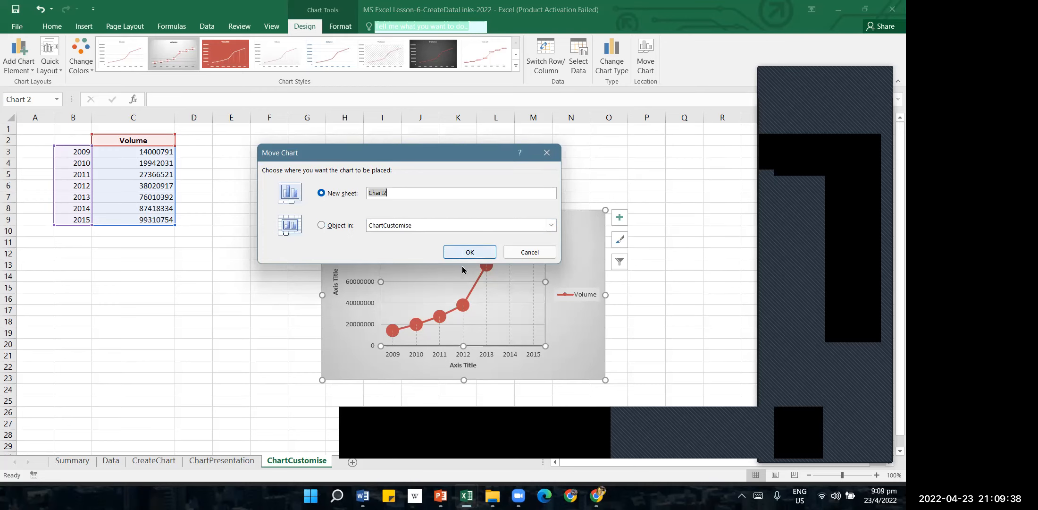
left_click(467, 252)
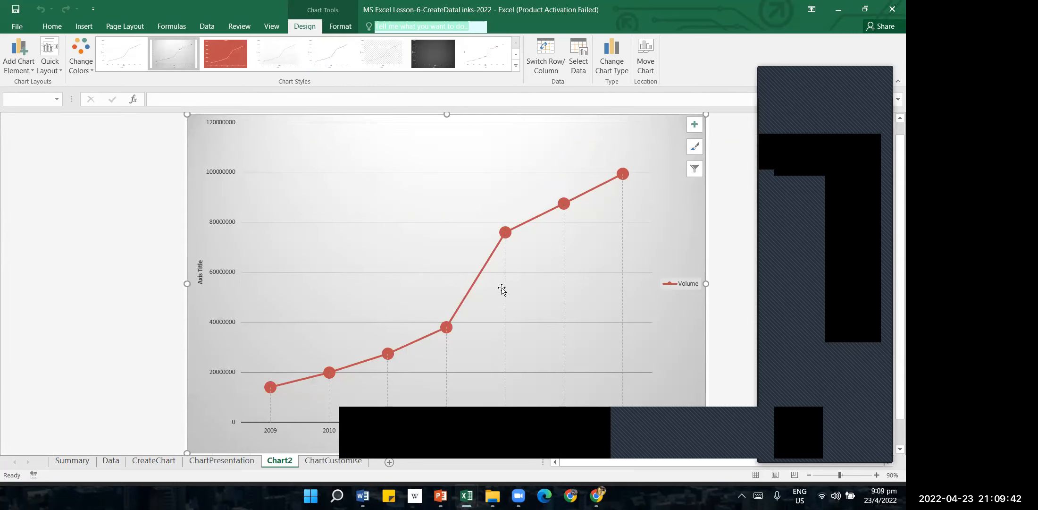
scroll(482, 326, "up", 2)
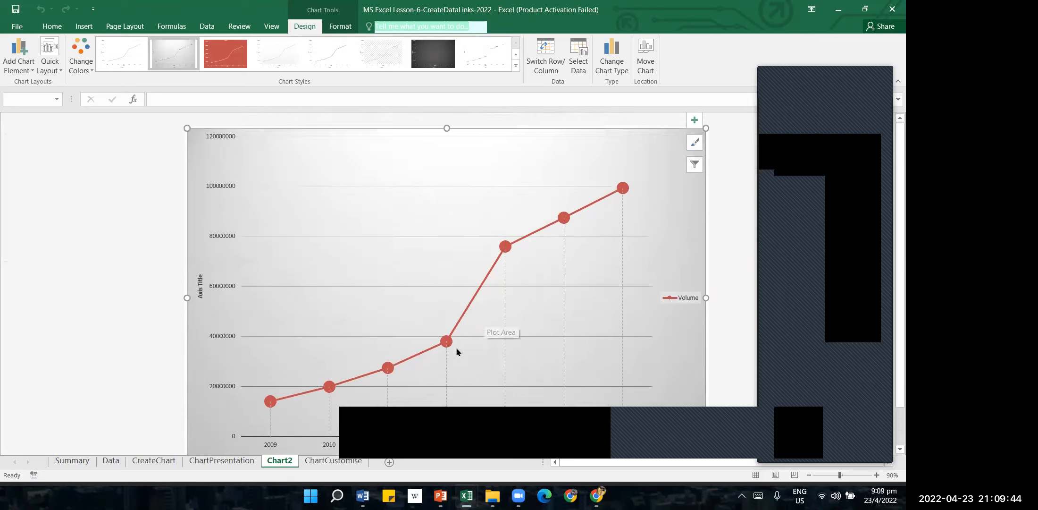
scroll(451, 350, "down", 1)
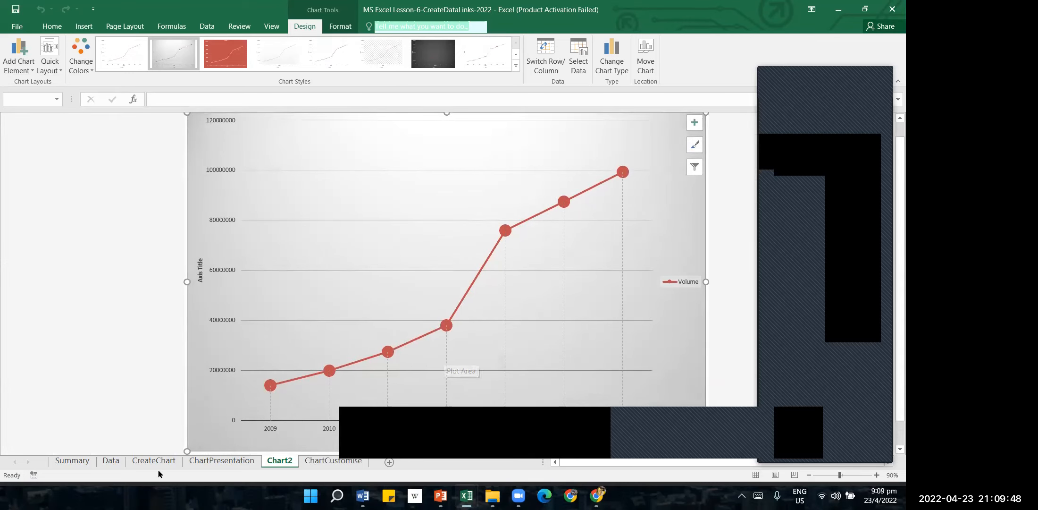
Cut the Sales Volume column chart from the ChartPresentation worksheet.
left_click(314, 466)
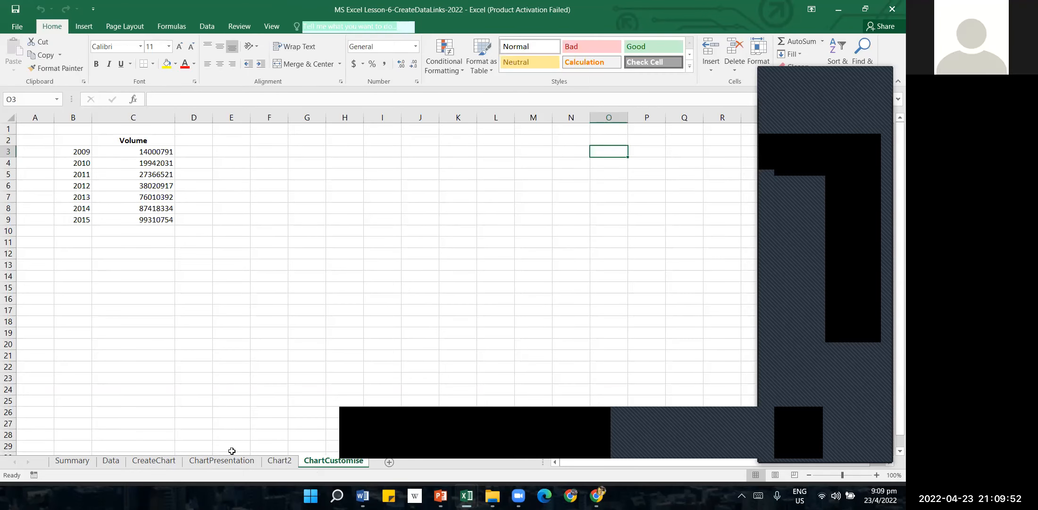
left_click(280, 462)
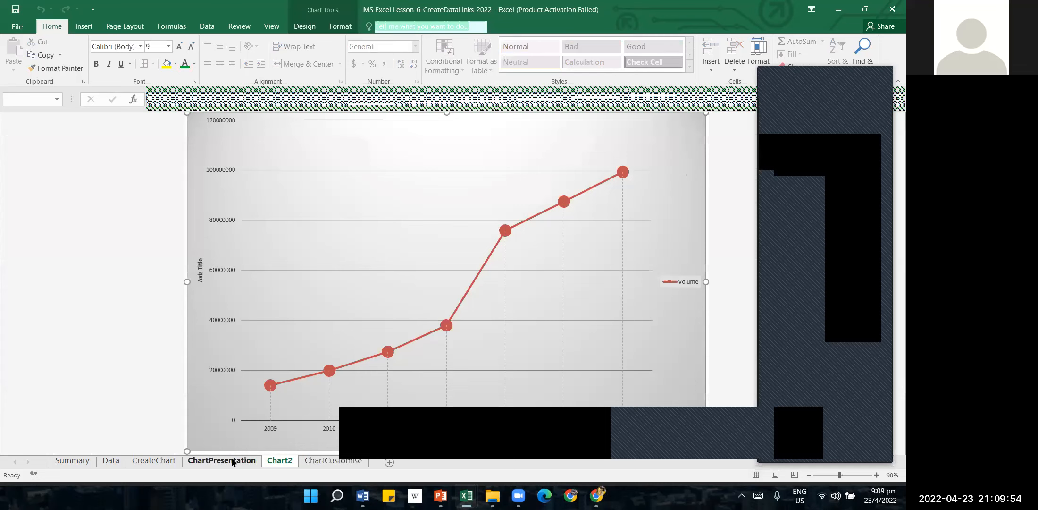
left_click(233, 462)
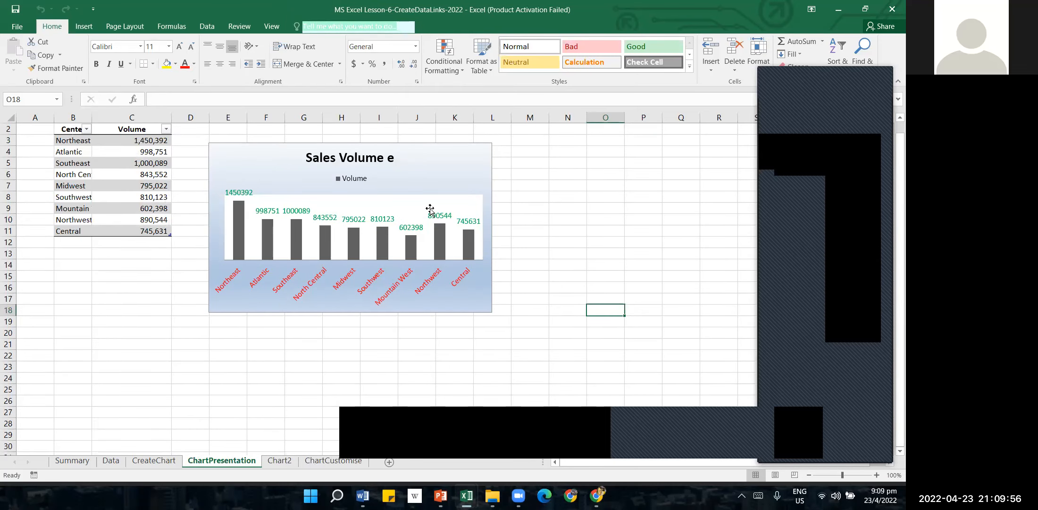
left_click(436, 161)
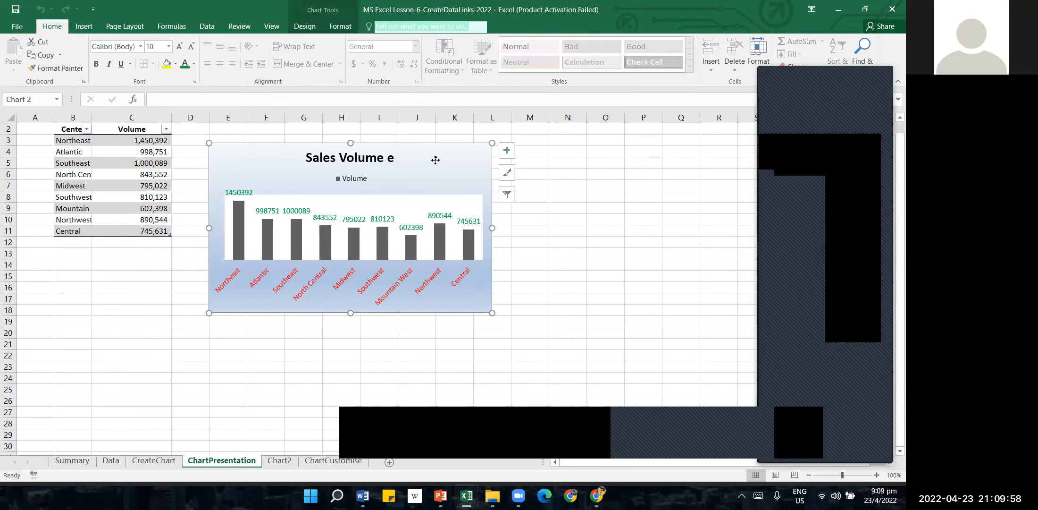
right_click(435, 160)
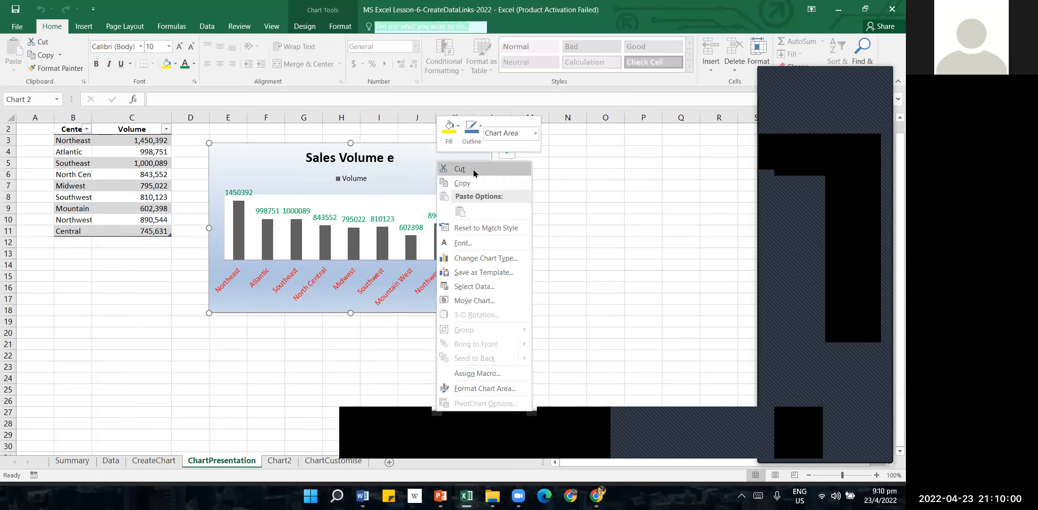
left_click(474, 173)
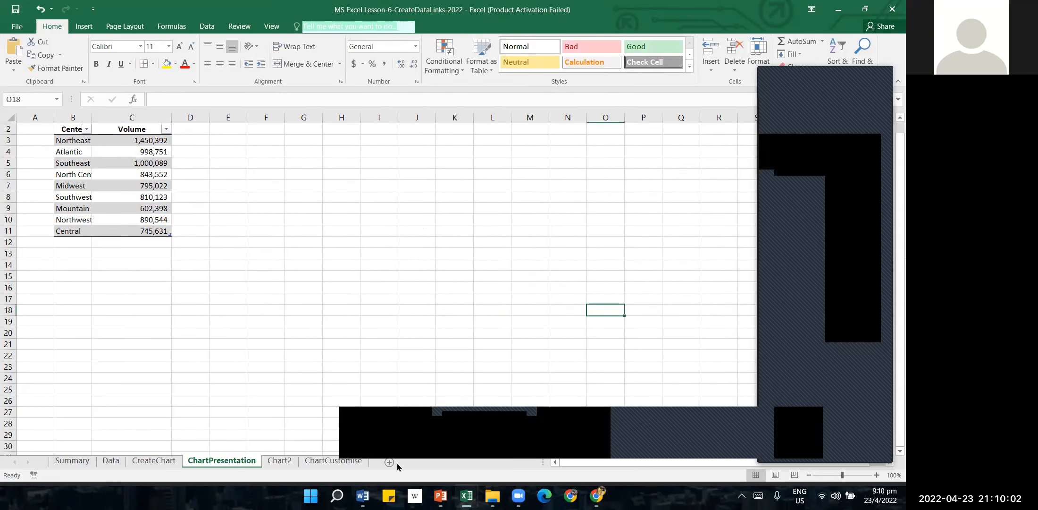
Add a new worksheet and paste the cut Sales Volume chart there as a picture.
left_click(389, 462)
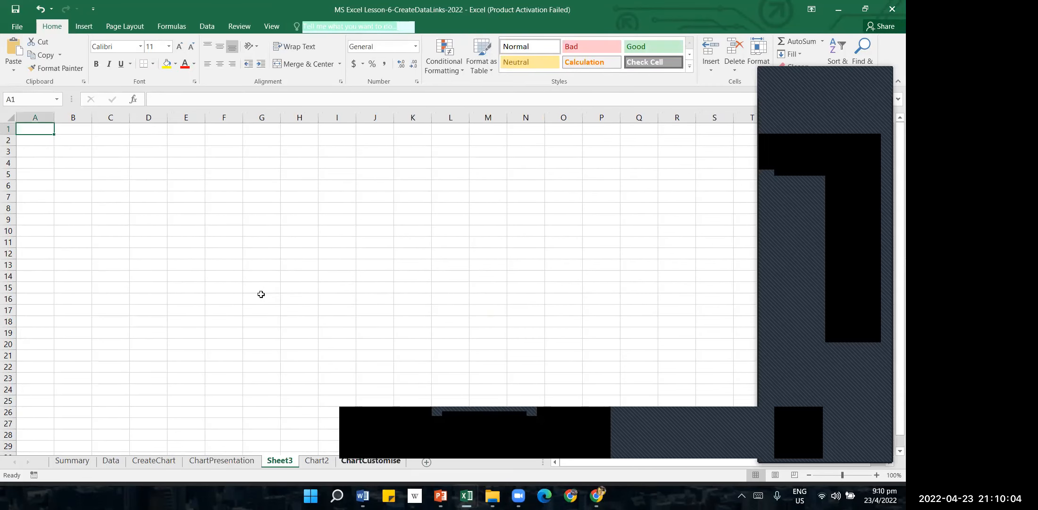
right_click(179, 173)
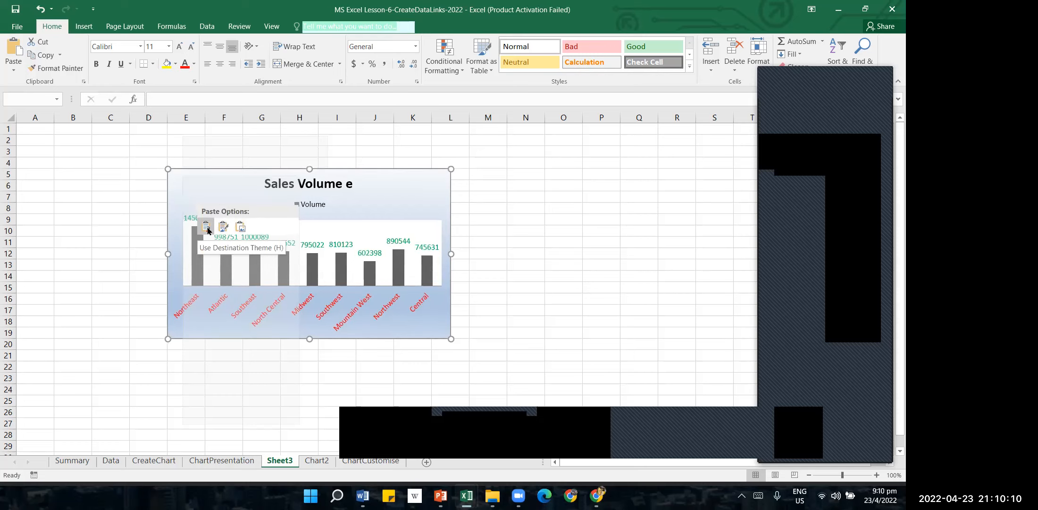
left_click(240, 227)
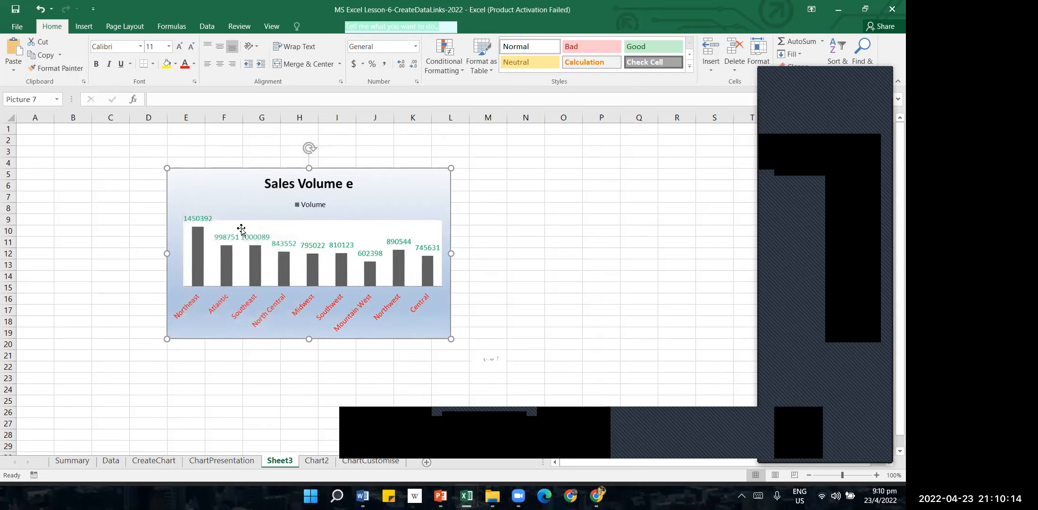
left_click(275, 389)
left_click(349, 320)
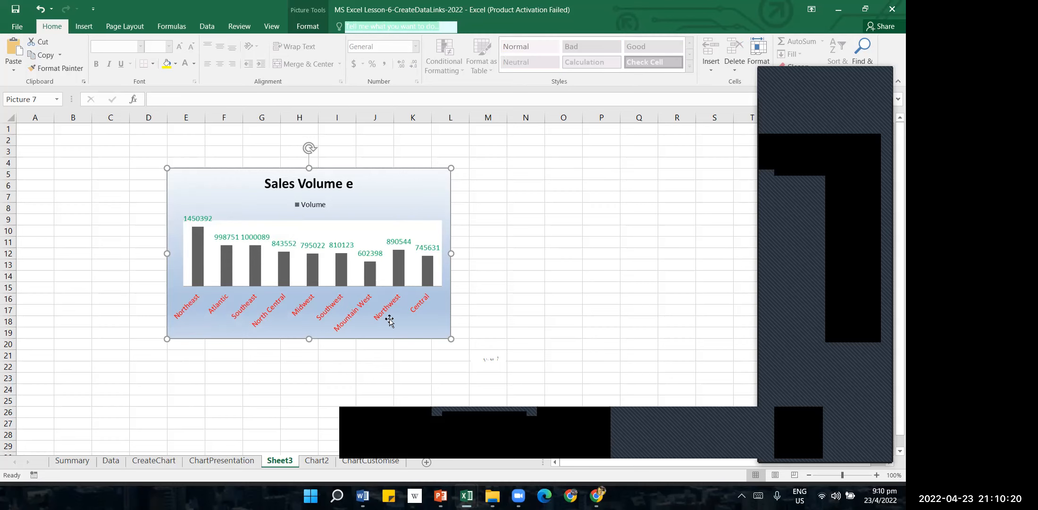
left_click_drag(433, 297, 433, 295)
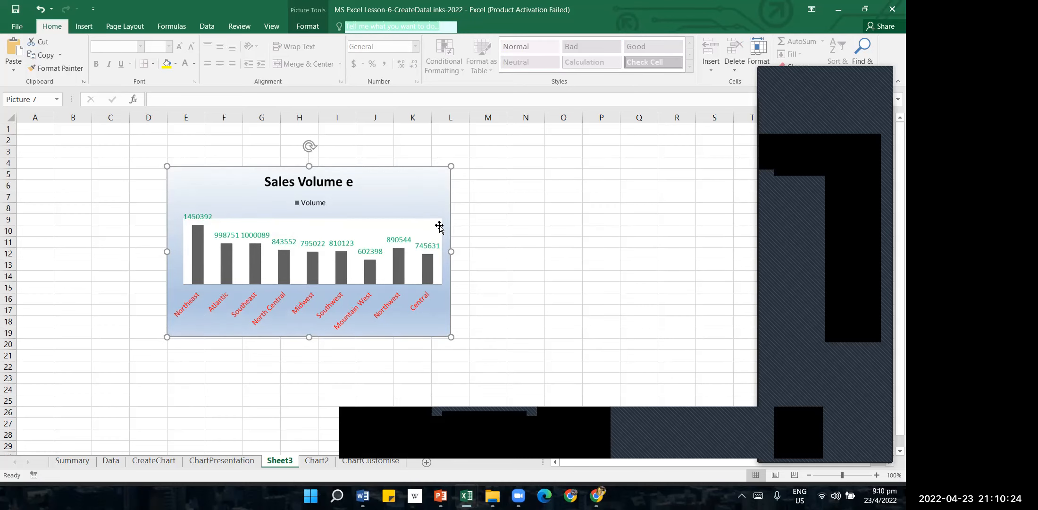
Paste the Sales Volume chart again as an editable chart beside the picture and place the text cursor in its title.
left_click(524, 210)
right_click(525, 211)
left_click(564, 258)
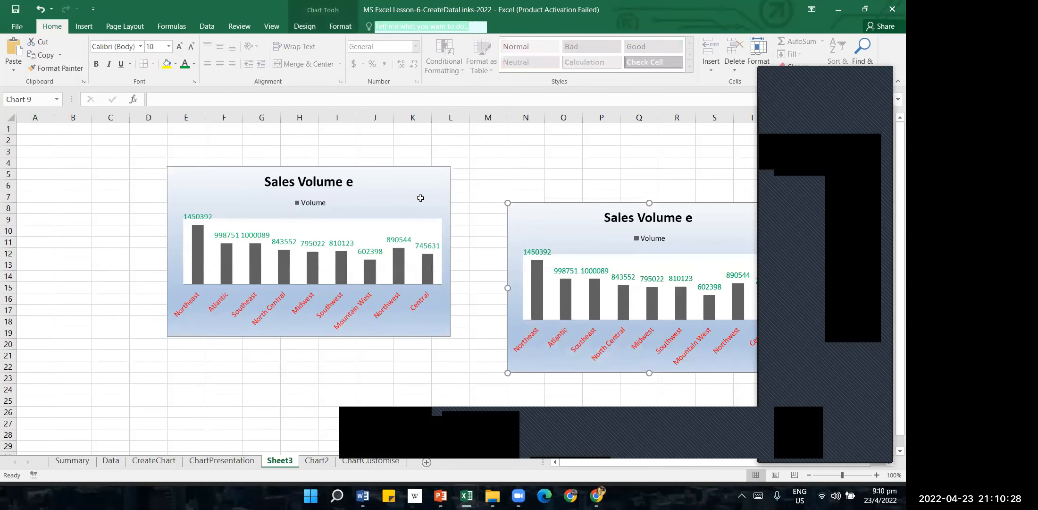
left_click(354, 191)
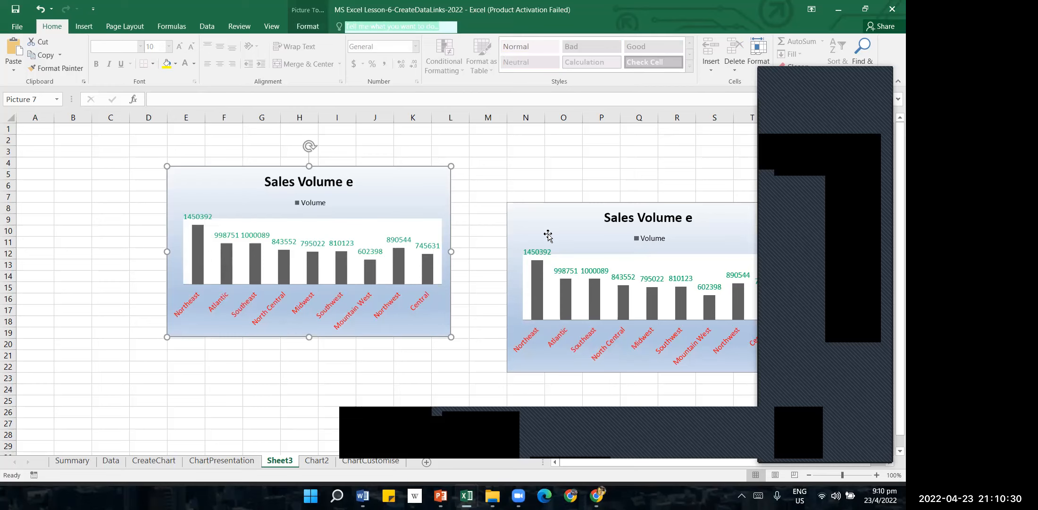
left_click(637, 222)
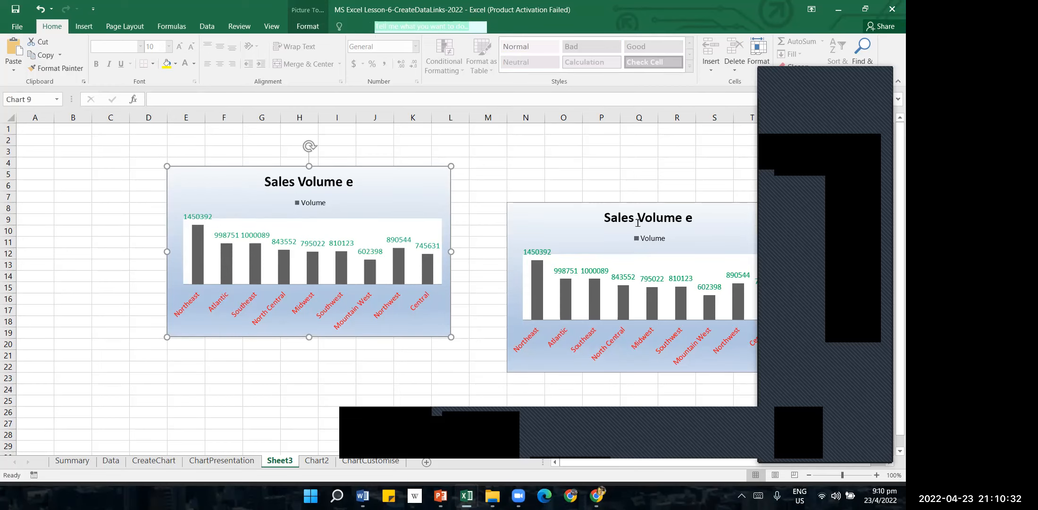
left_click(617, 217)
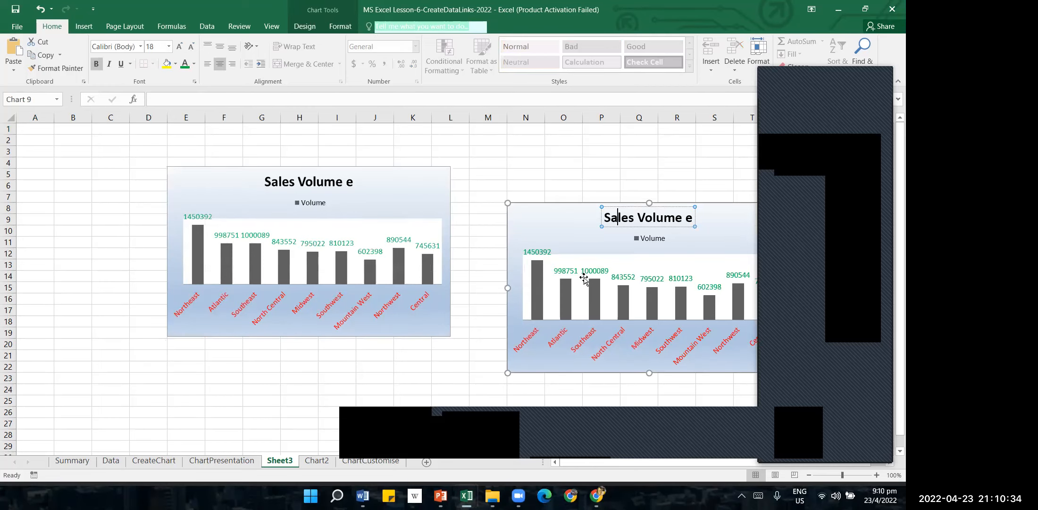
left_click(518, 342)
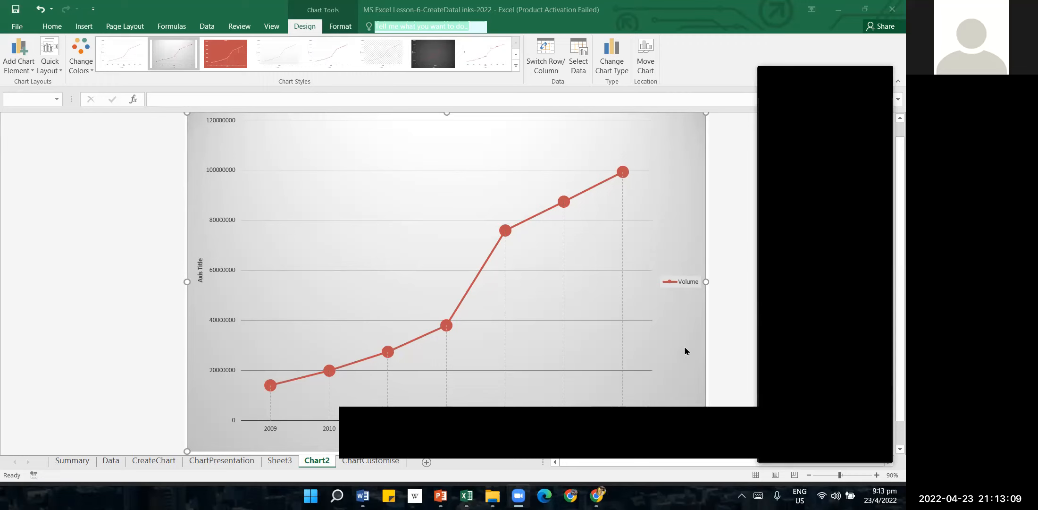
left_click(625, 320)
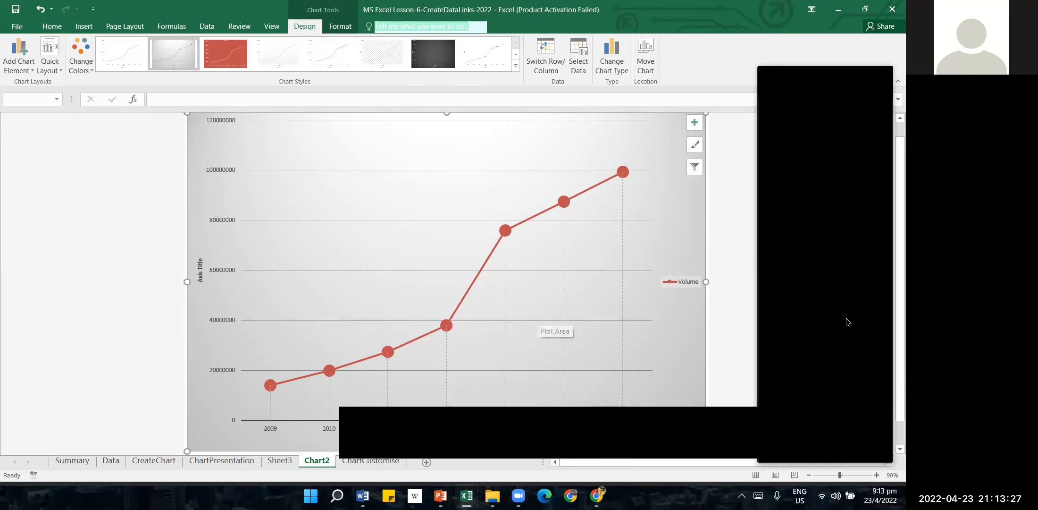
scroll(833, 410, "down", 1)
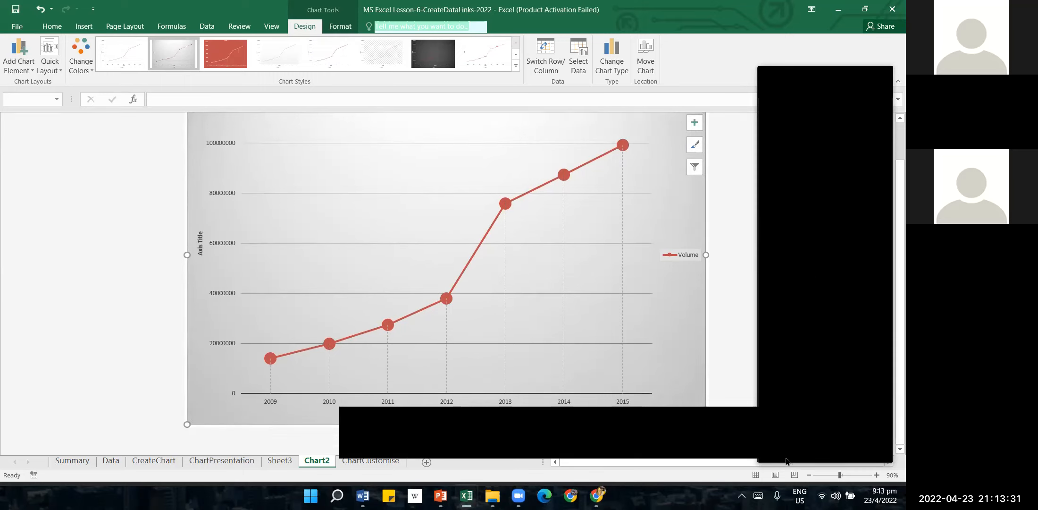
left_click(488, 319)
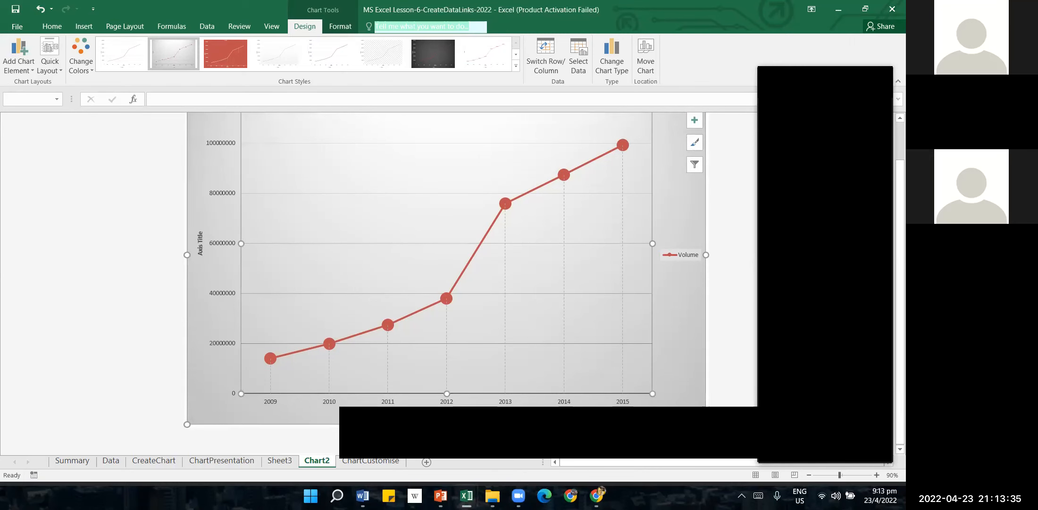
Switch to the Word lesson document and read from changing how Excel plots chart data through customizing chart appearance.
left_click(362, 496)
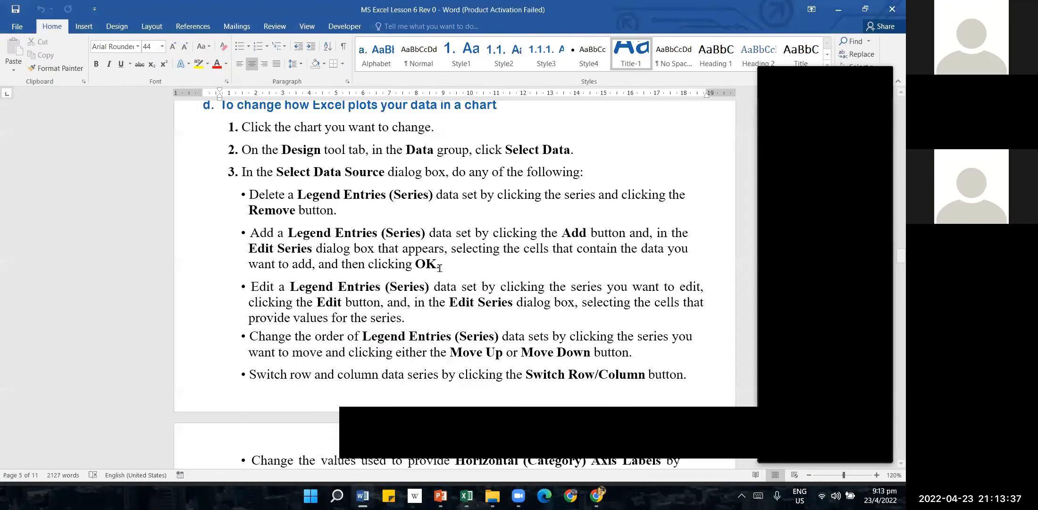
left_click(460, 260)
scroll(460, 260, "down", 3)
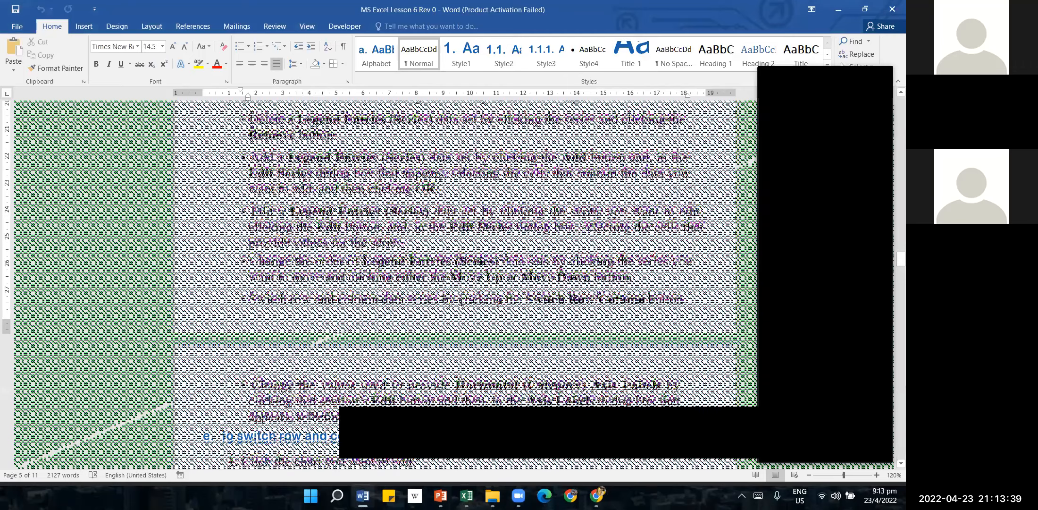
scroll(453, 309, "down", 15)
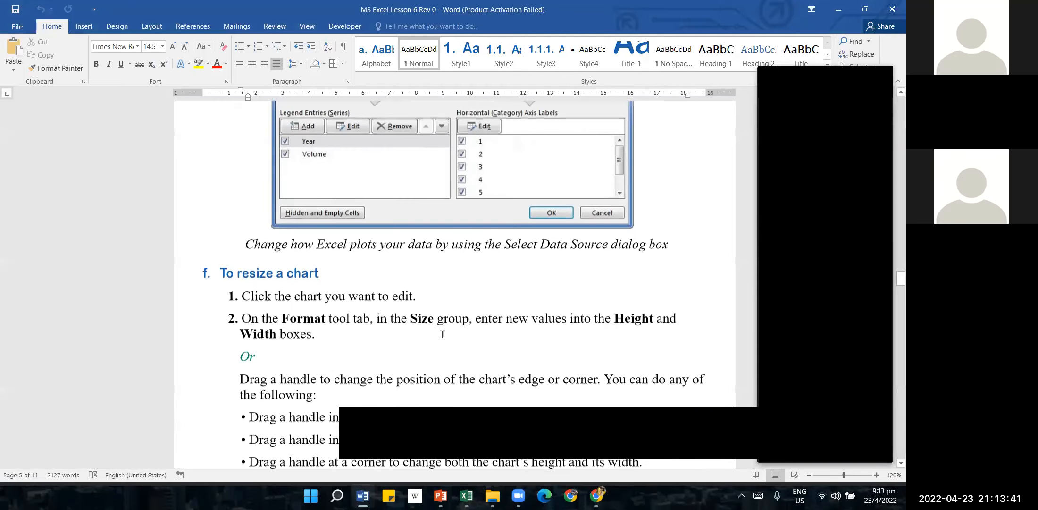
scroll(443, 334, "down", 5)
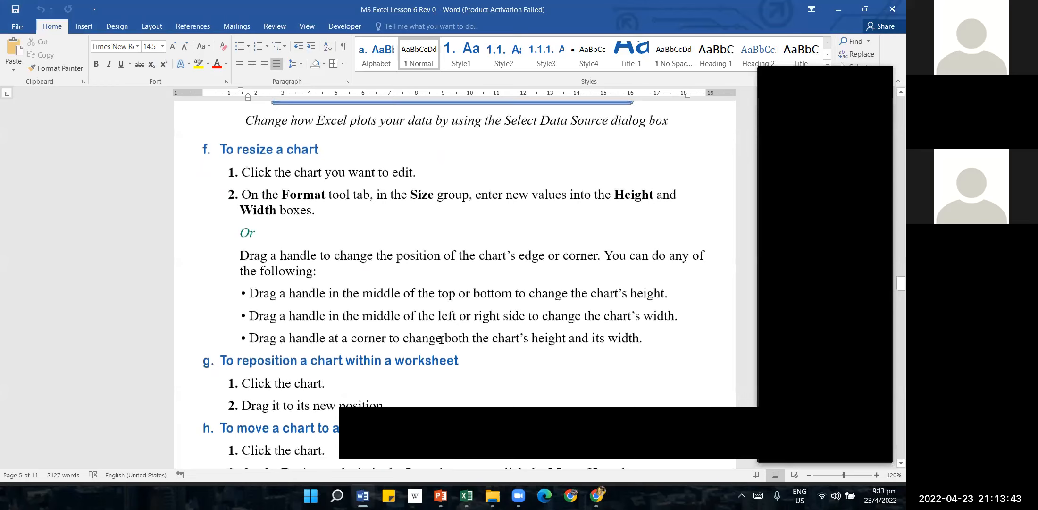
scroll(442, 339, "down", 7)
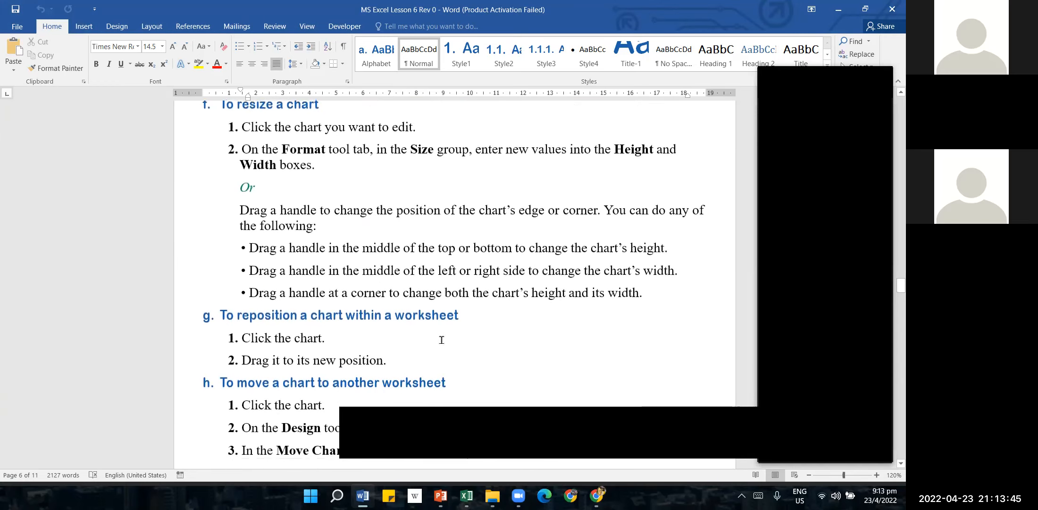
scroll(447, 343, "down", 16)
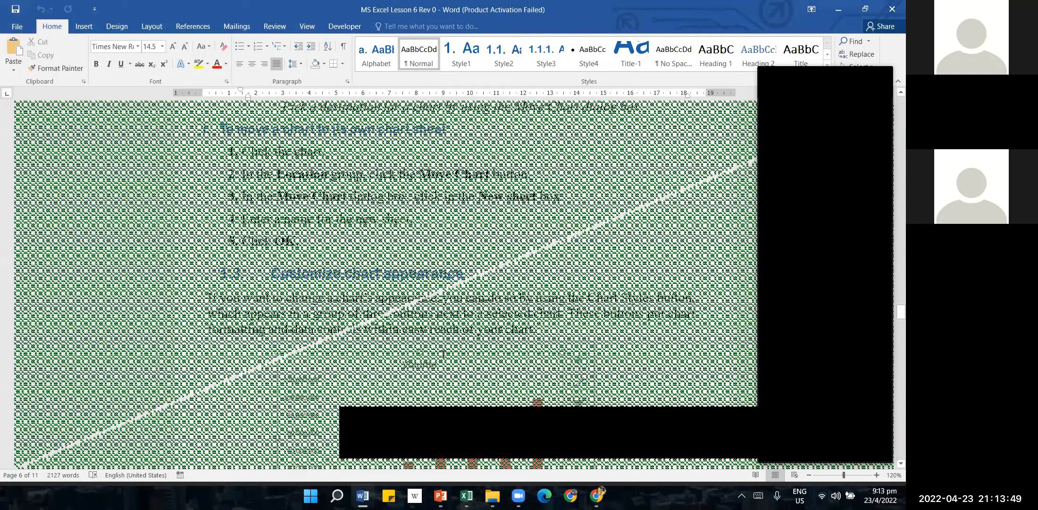
scroll(445, 349, "down", 14)
scroll(443, 357, "down", 13)
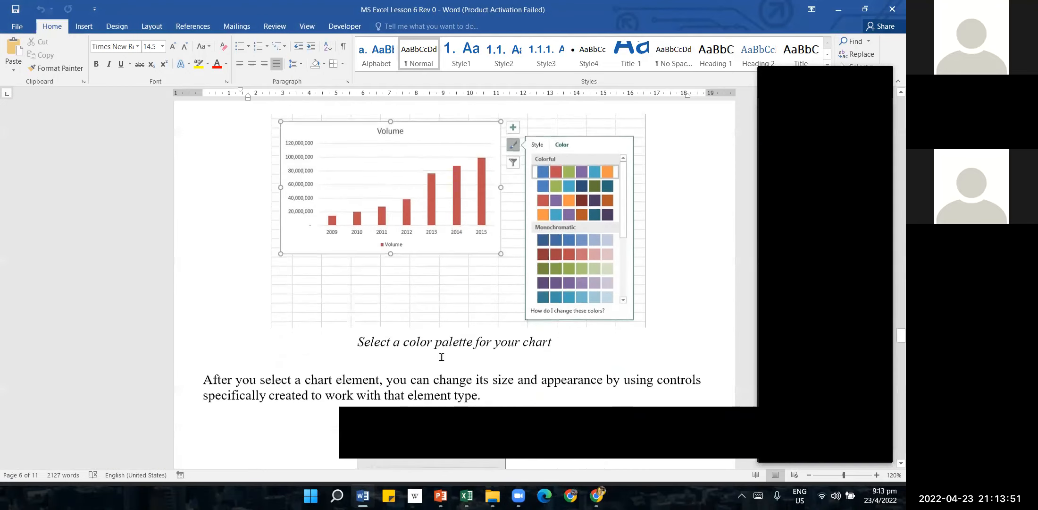
scroll(442, 362, "down", 13)
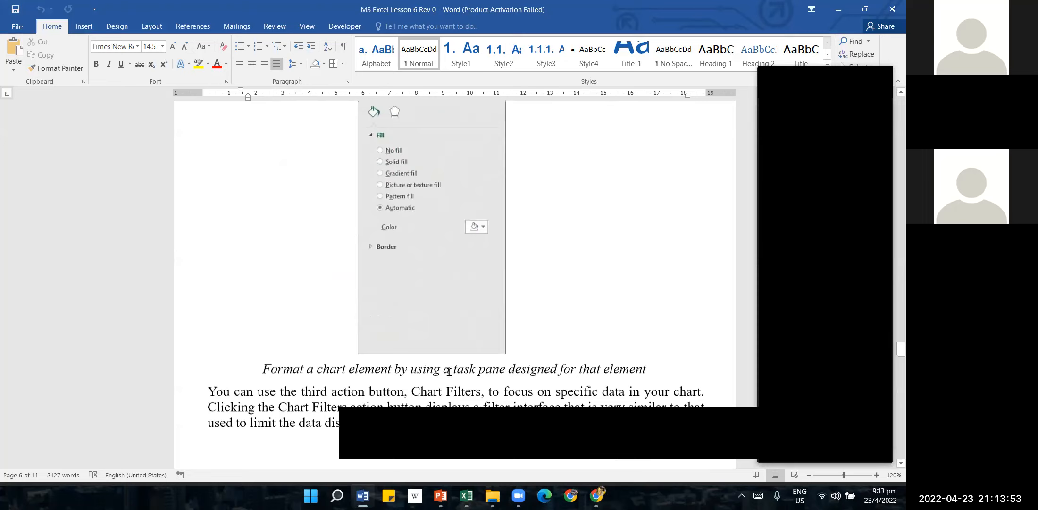
scroll(455, 376, "down", 15)
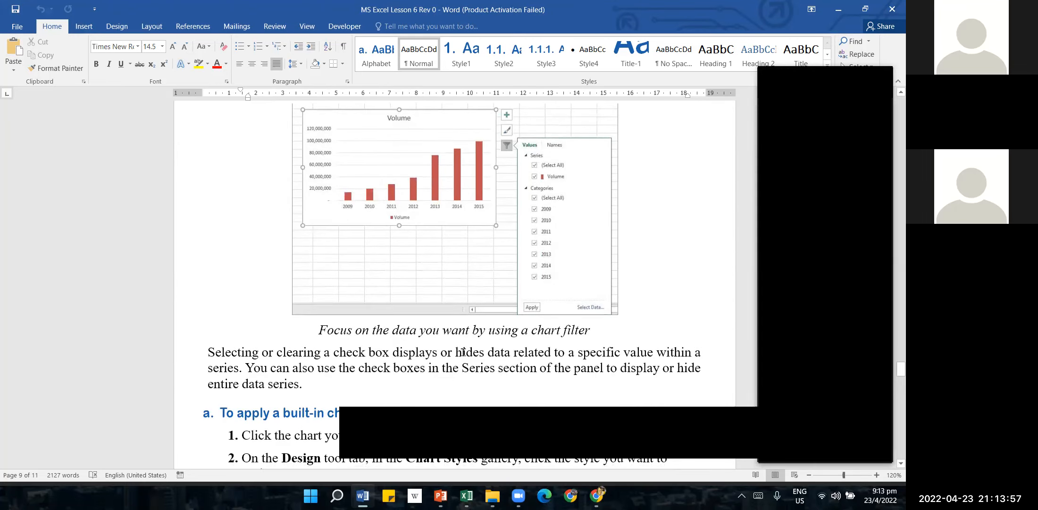
Examine the Chart Filters explanation and its example illustration in the lesson document.
scroll(461, 347, "up", 9)
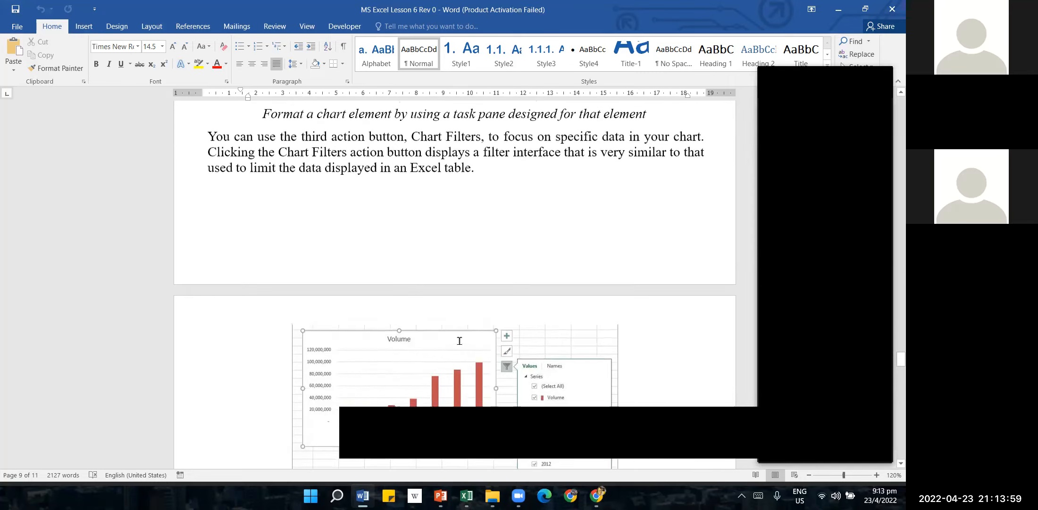
scroll(459, 340, "up", 2)
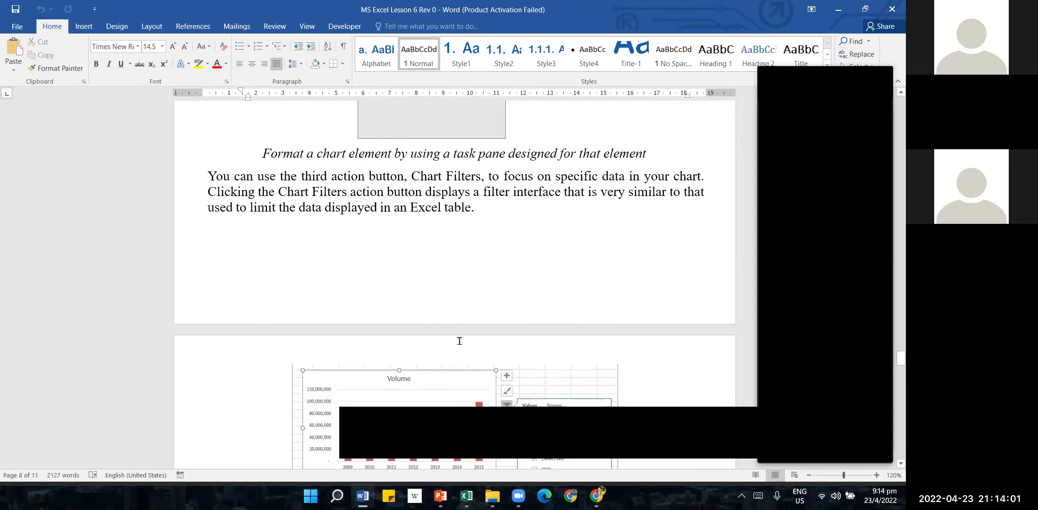
scroll(454, 350, "down", 6)
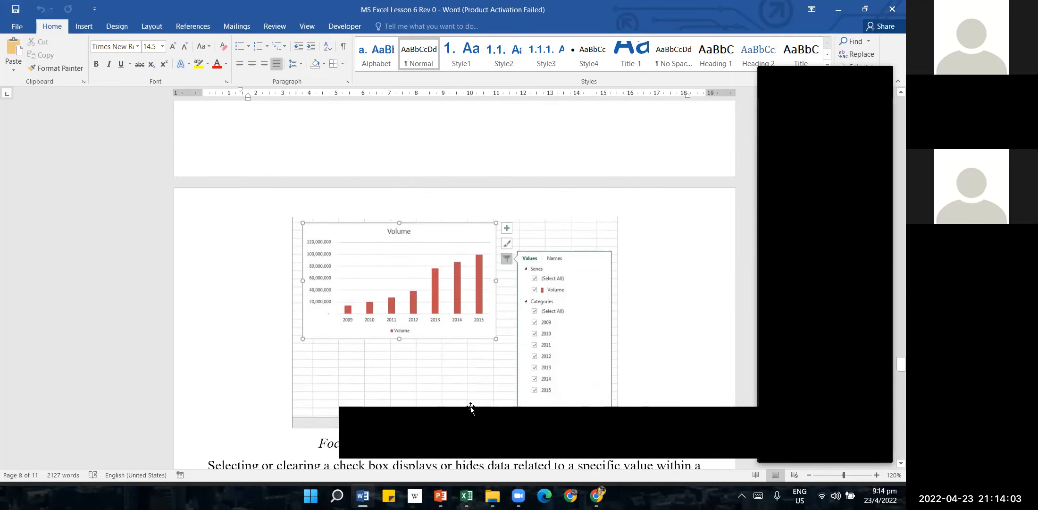
scroll(459, 355, "up", 4)
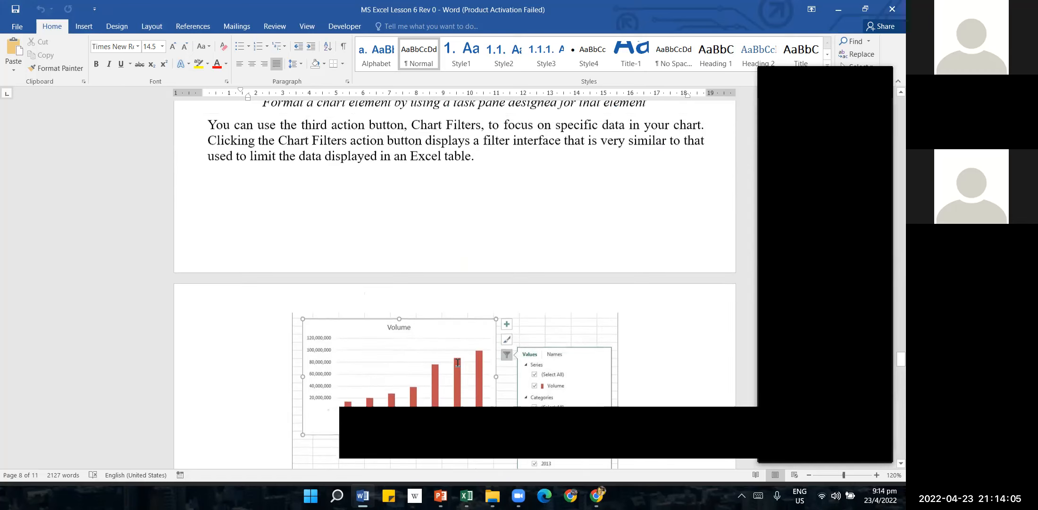
scroll(457, 362, "up", 3)
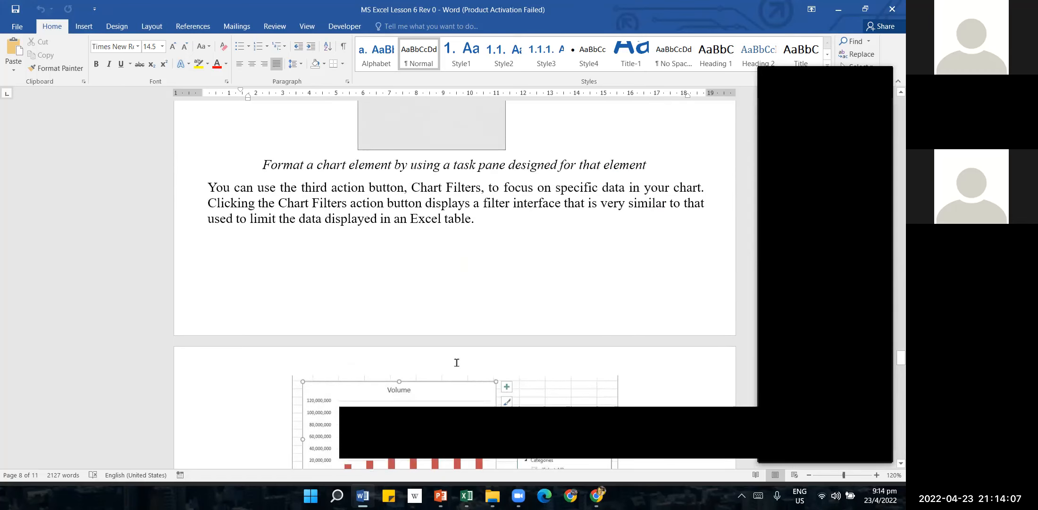
scroll(457, 362, "up", 3)
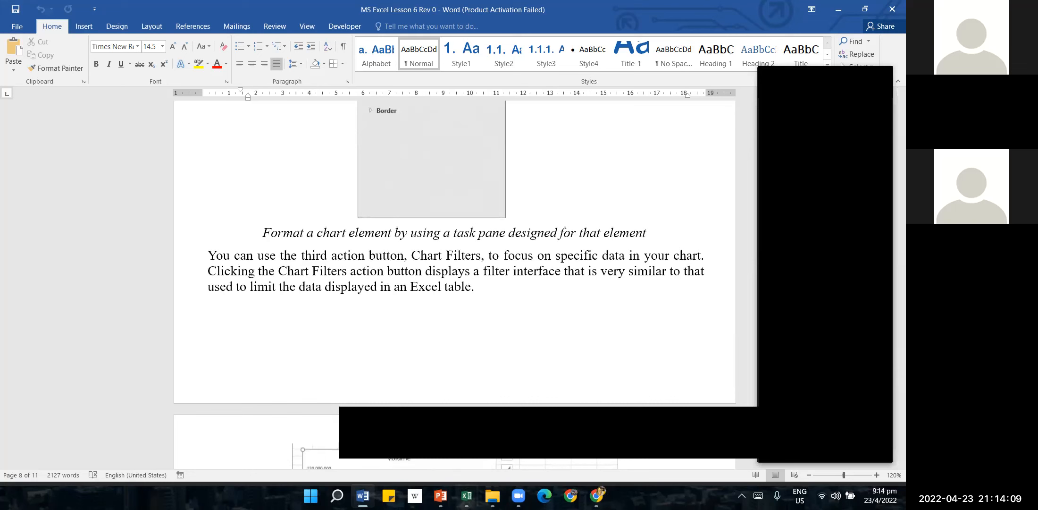
Switch back to Excel, view the pasted Sales Volume charts on Sheet3 and return to the Chart2 sheet.
mouse_move(467, 496)
left_click(496, 467)
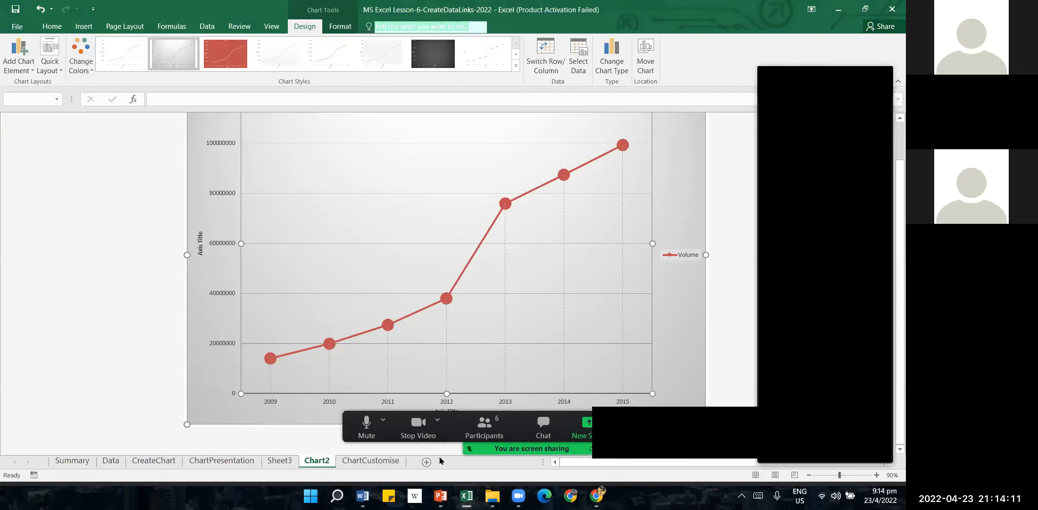
left_click(274, 466)
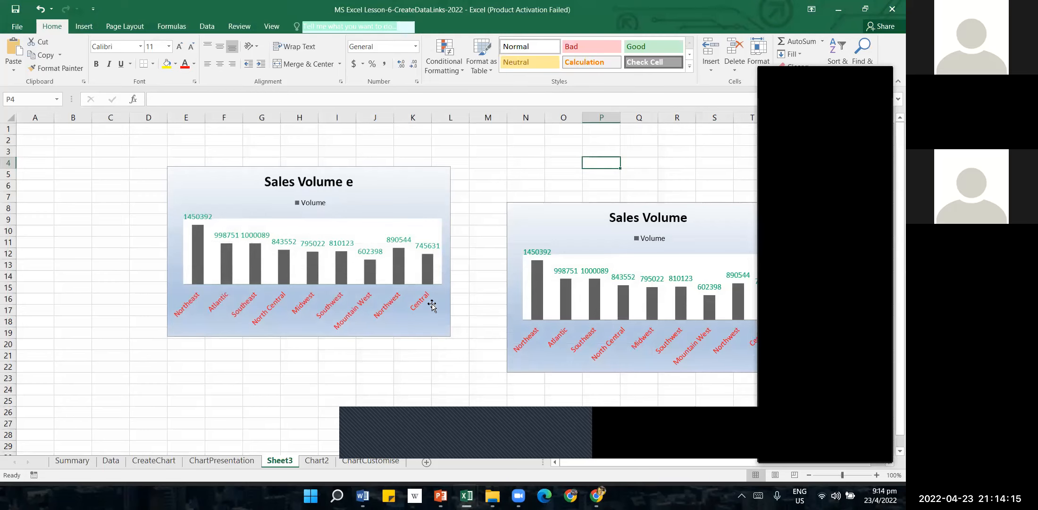
left_click(312, 462)
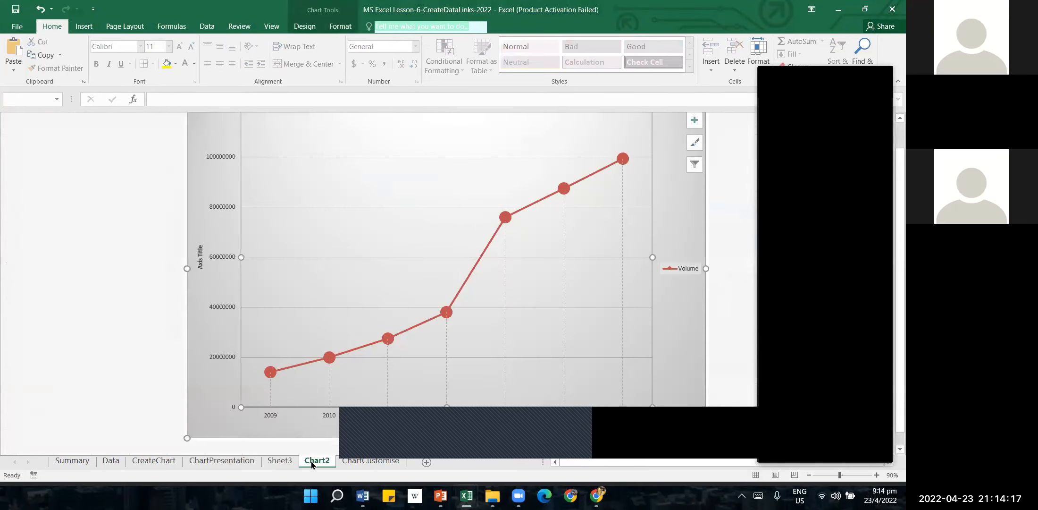
Open the formatting options for the Volume chart's vertical axis and set the horizontal axis to cross at an axis value of 0.0.
left_click(216, 360)
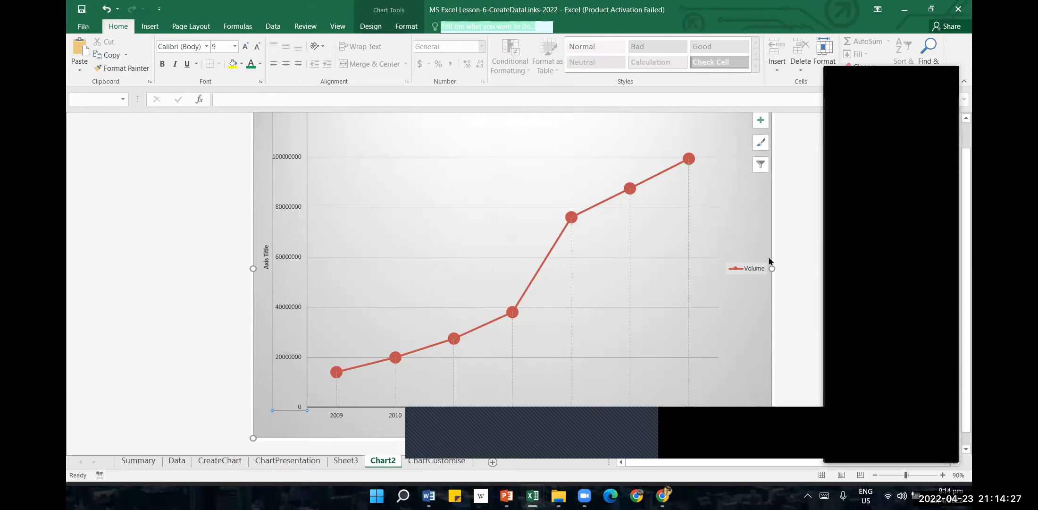
right_click(273, 304)
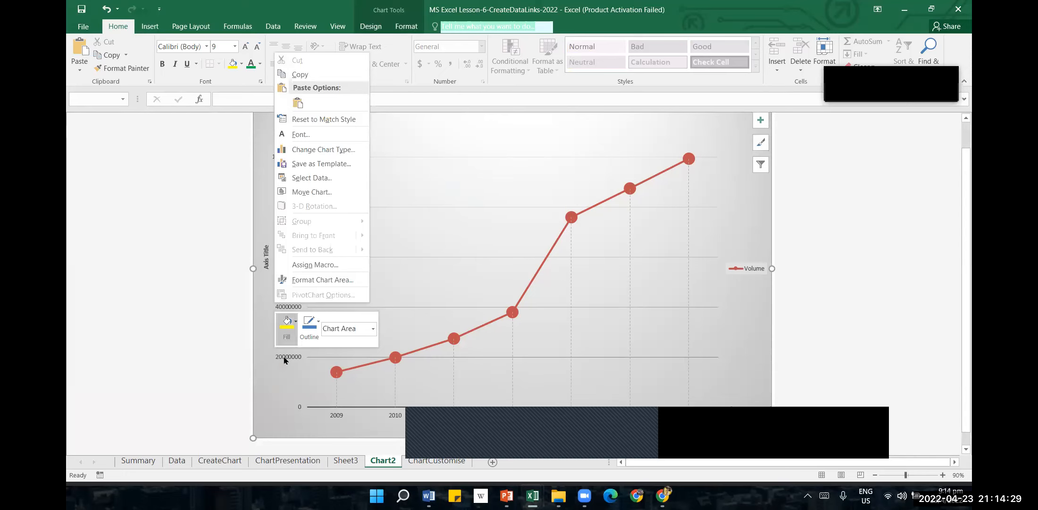
left_click(280, 387)
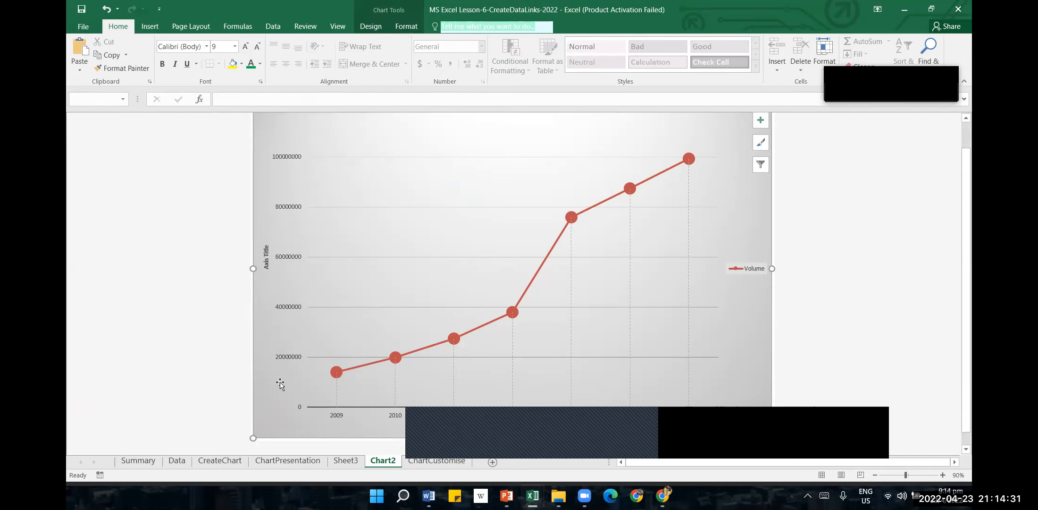
left_click(289, 356)
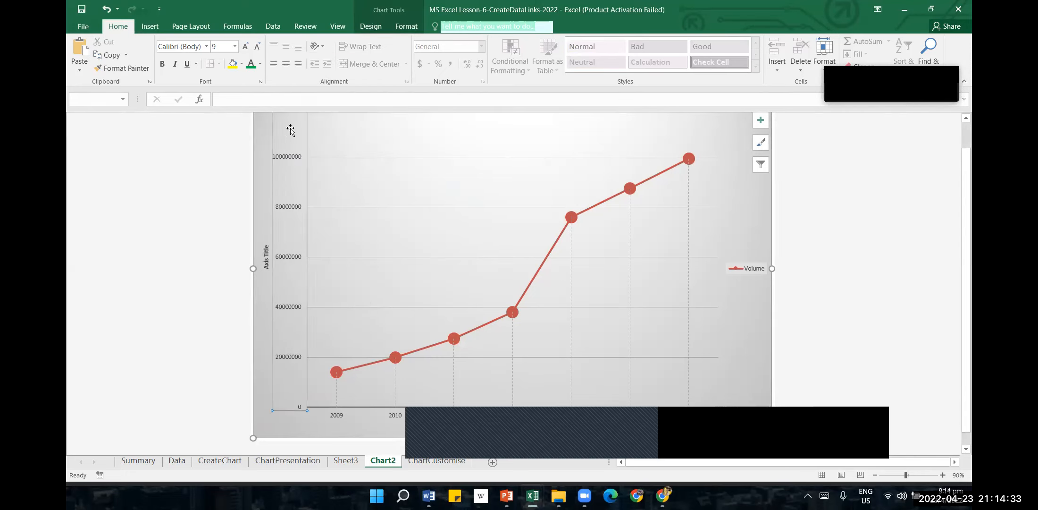
right_click(286, 359)
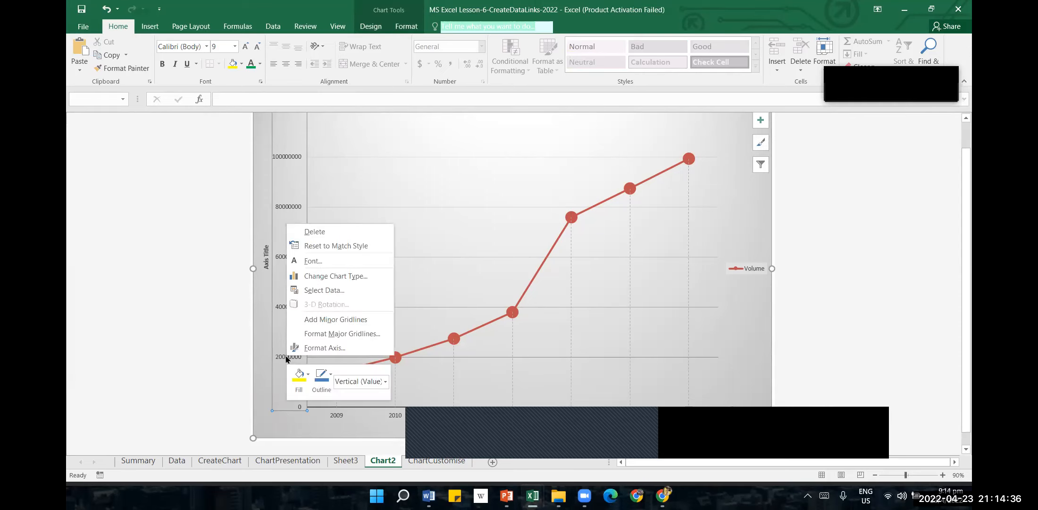
left_click(318, 349)
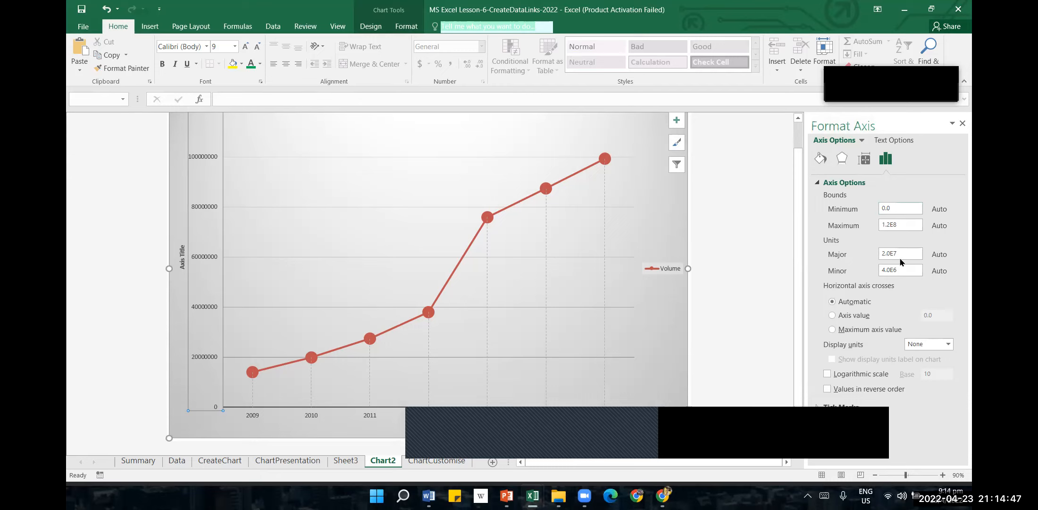
left_click(833, 318)
scroll(315, 261, "up", 1)
scroll(316, 260, "up", 1)
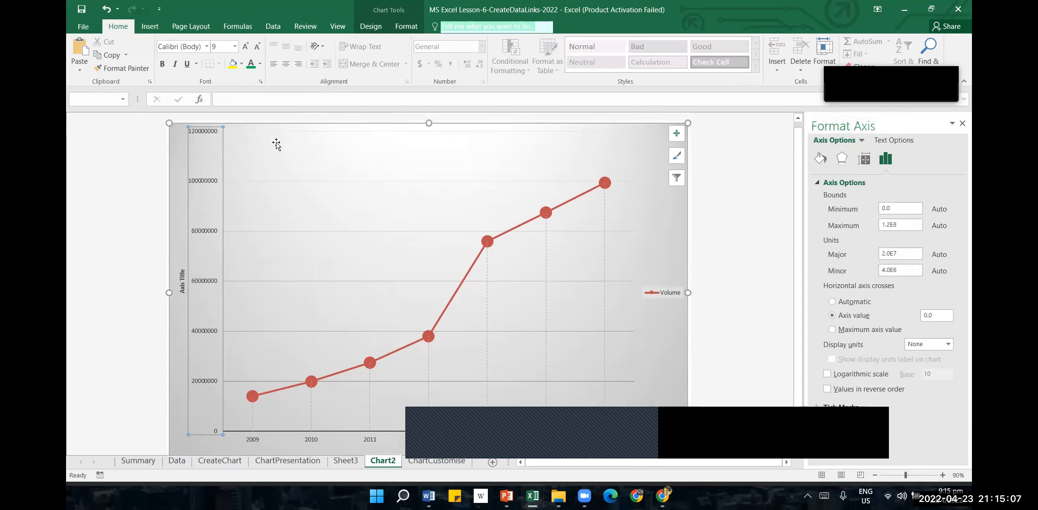
Try a maximum bound of 1.1E6 for the vertical axis and undo the change.
left_click_drag(907, 223, 831, 227)
type("1")
key("Return")
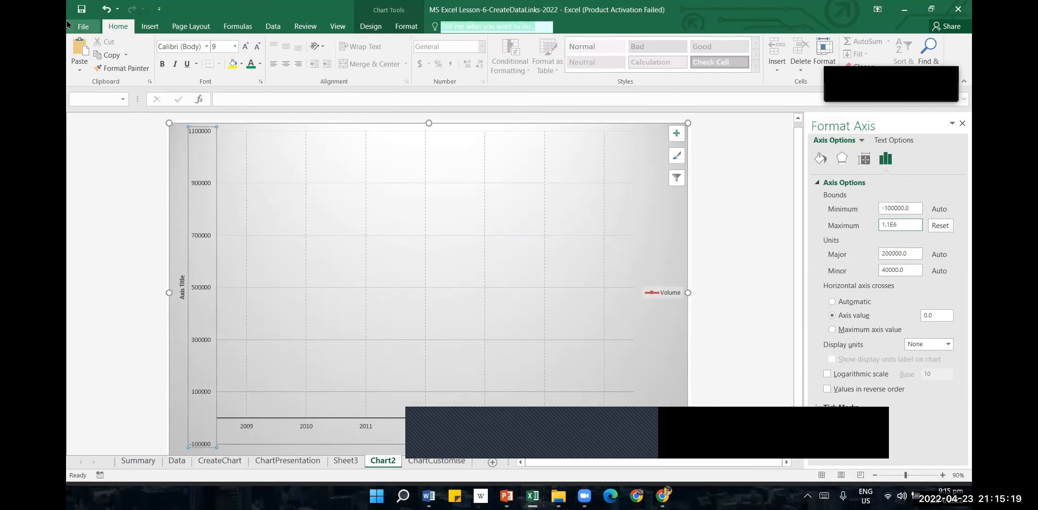
left_click(102, 10)
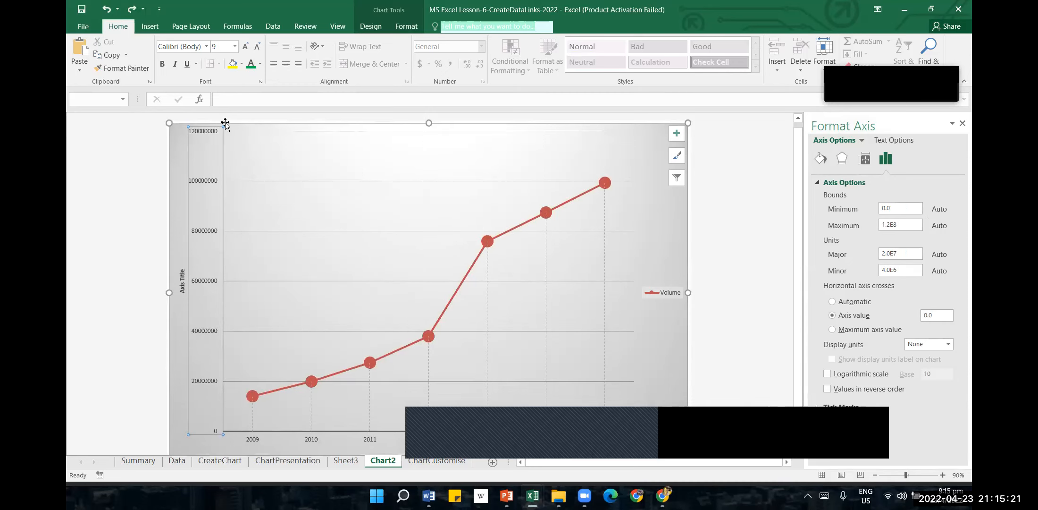
Set the vertical axis's major unit to 1.0E7.
left_click(911, 252)
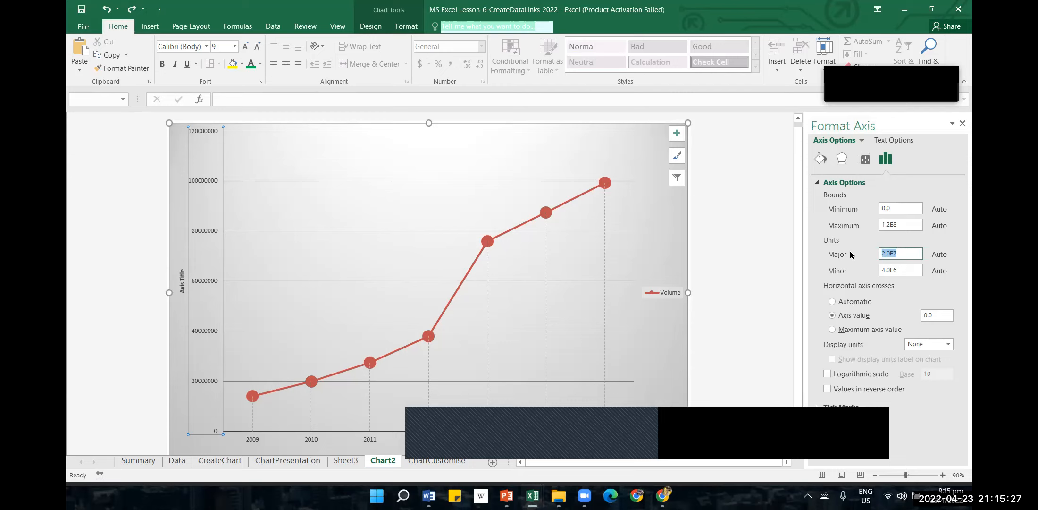
type("1")
key("Return")
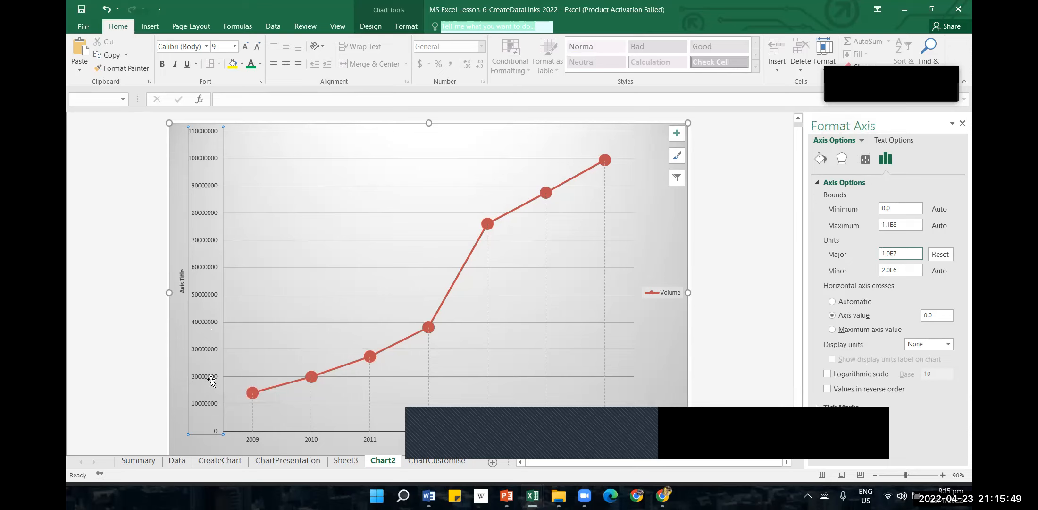
Try a different axis value for the point where the horizontal axis crosses the vertical axis, and undo it.
double_click(886, 225)
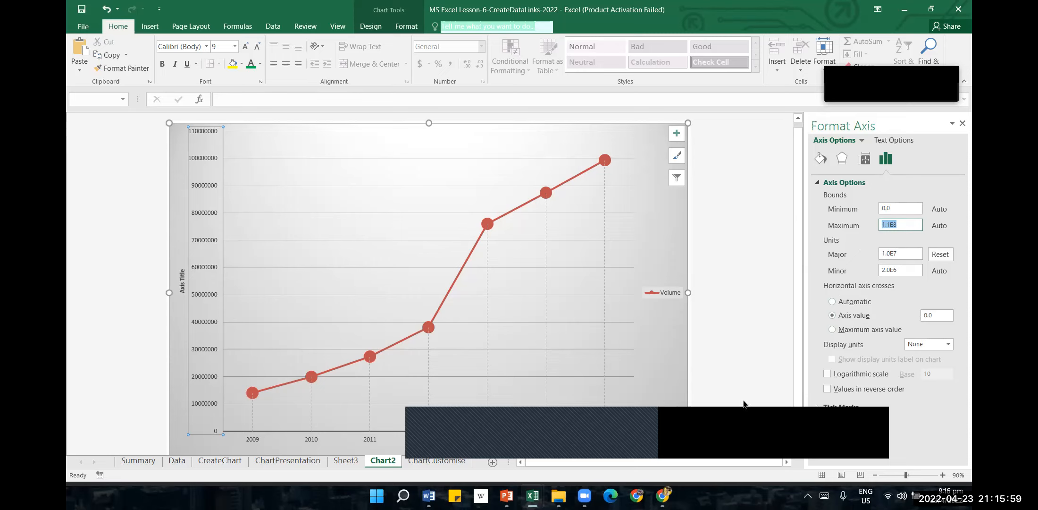
left_click(939, 314)
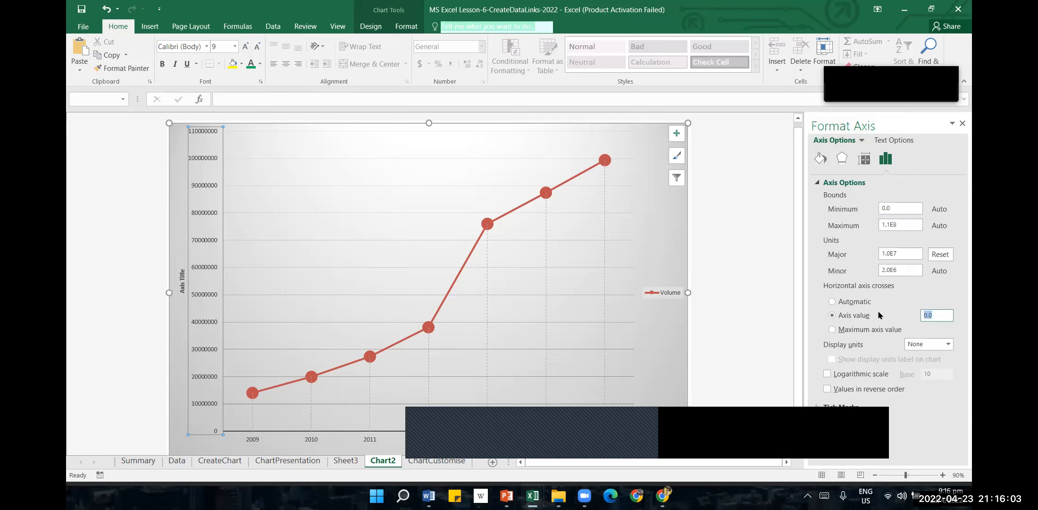
type("5")
key("Return")
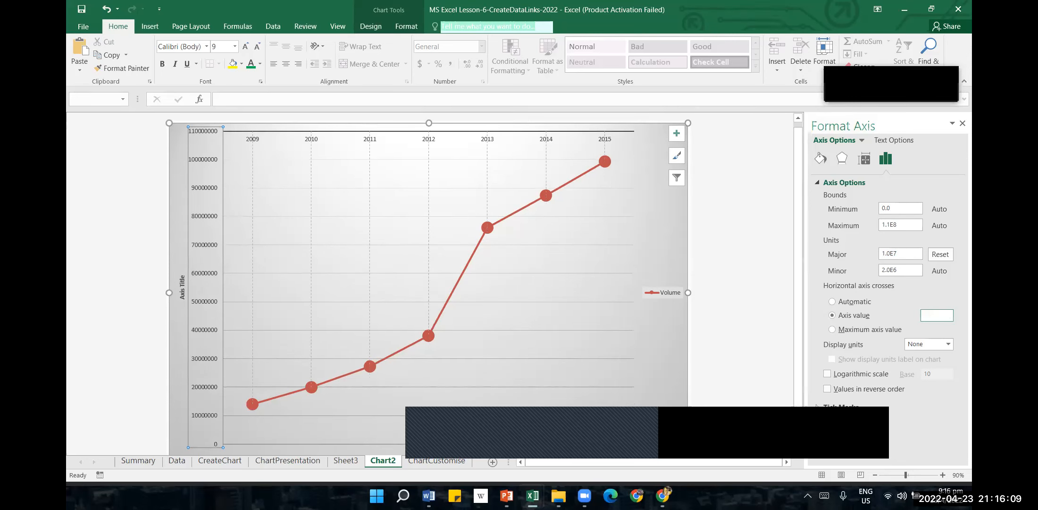
left_click(112, 18)
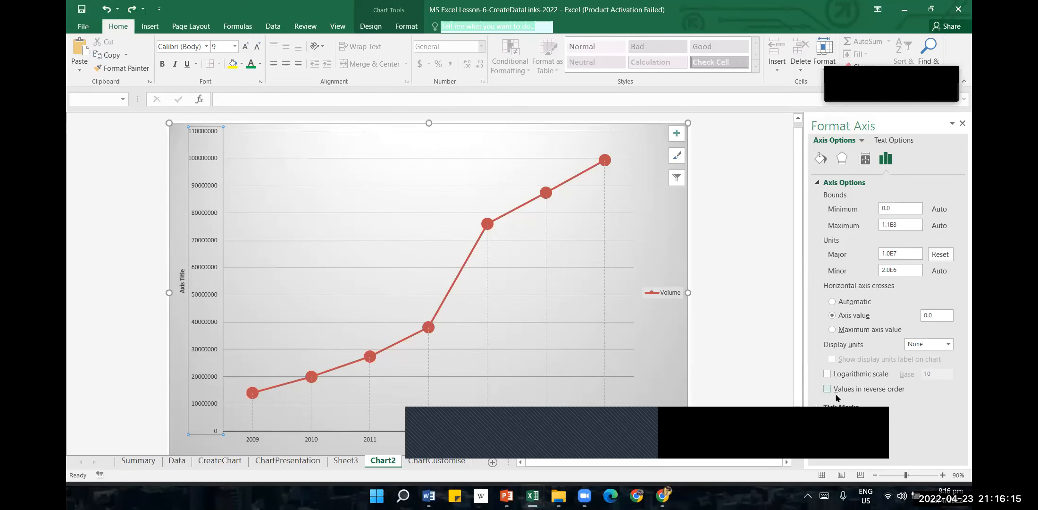
Look through the vertical axis's effects, 3-D format, fill and line options, and close the axis formatting.
left_click(843, 162)
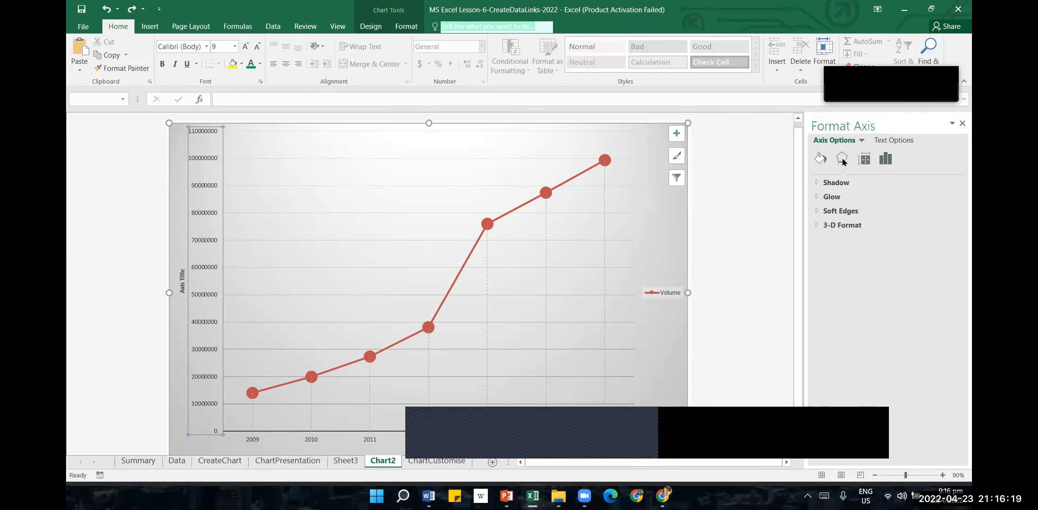
left_click(830, 224)
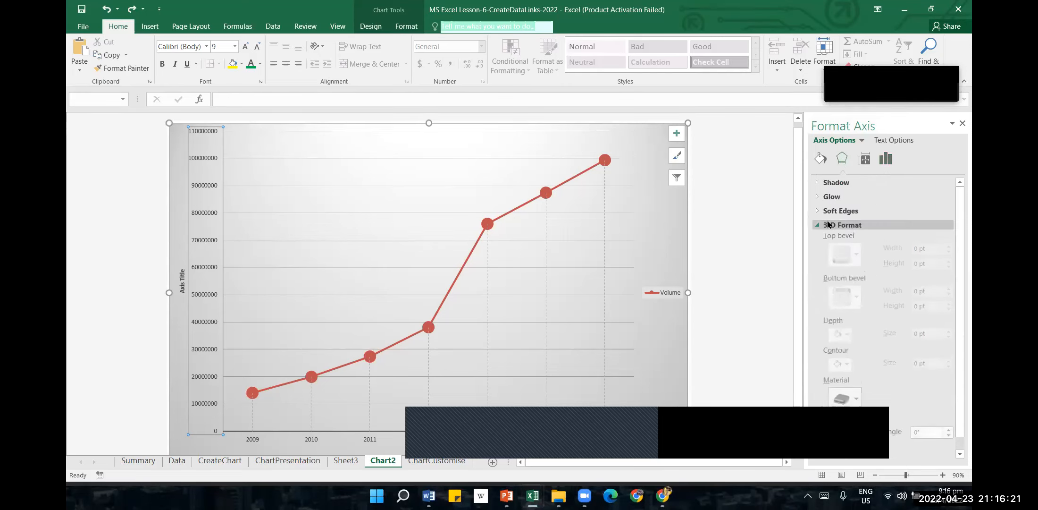
left_click(820, 159)
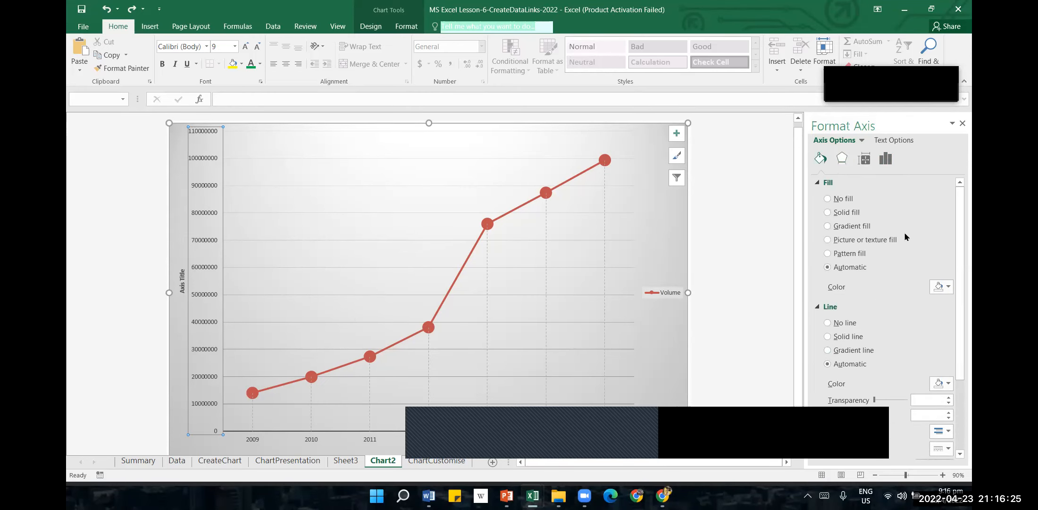
left_click(888, 158)
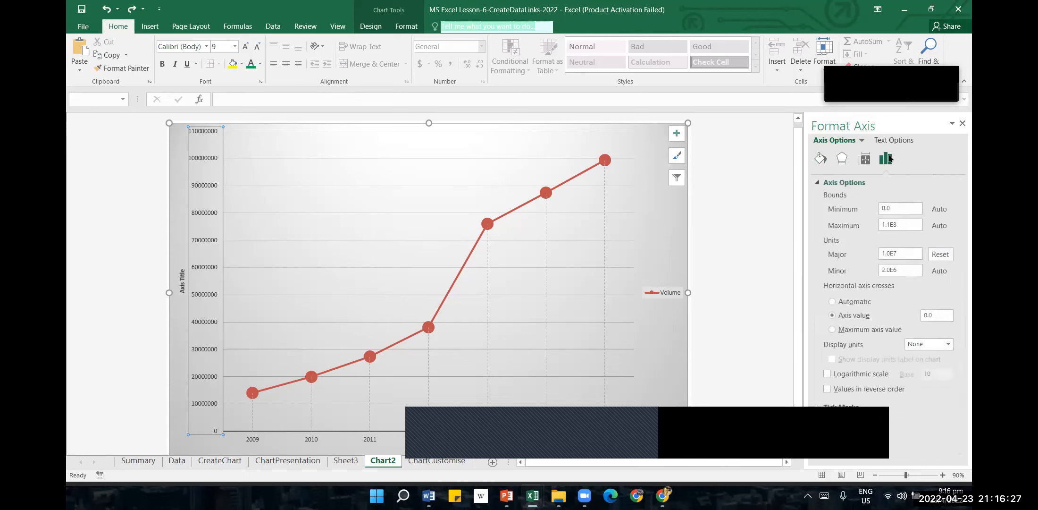
left_click(963, 124)
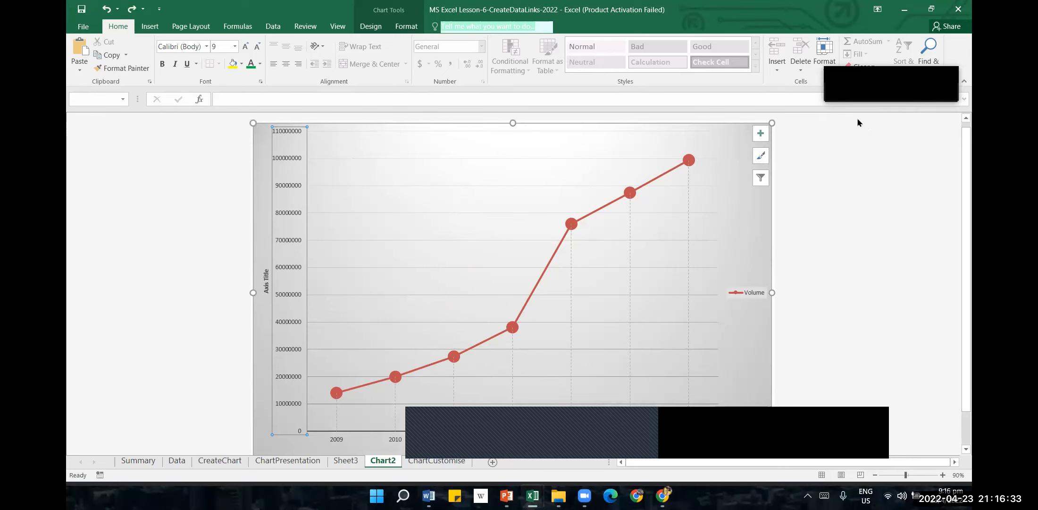
Switch to the lesson document in Word and review the instructions for chart styles, layouts, color schemes and element selection.
left_click(556, 433)
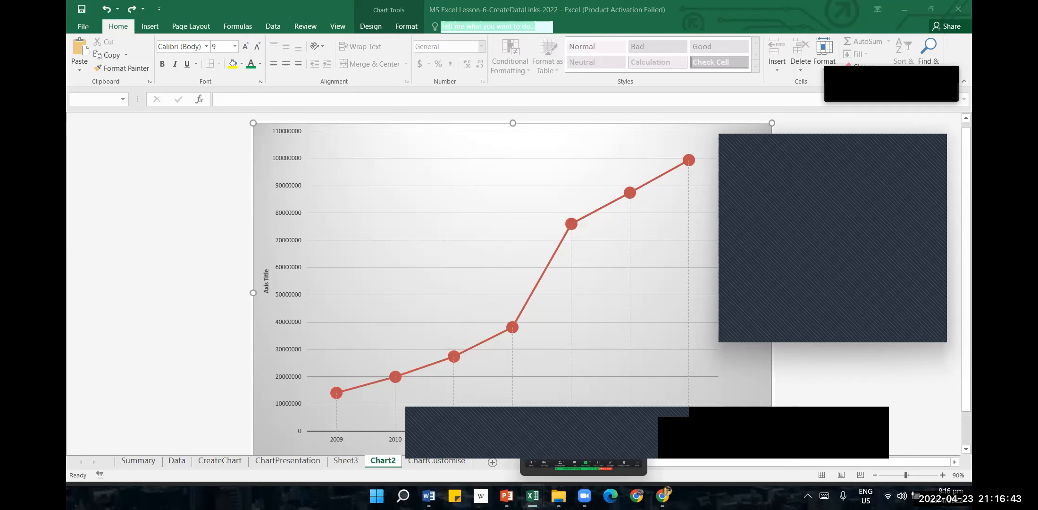
left_click(429, 495)
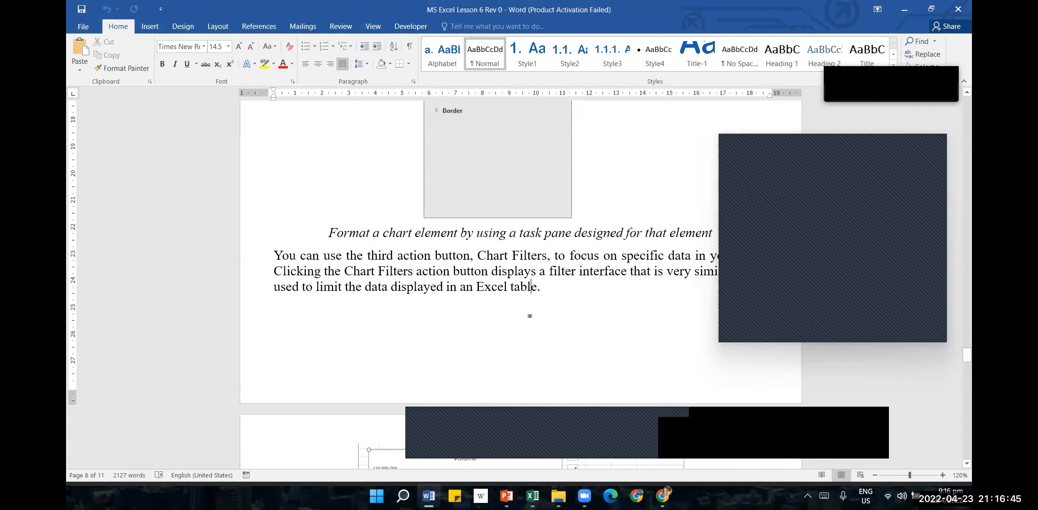
scroll(518, 291, "down", 9)
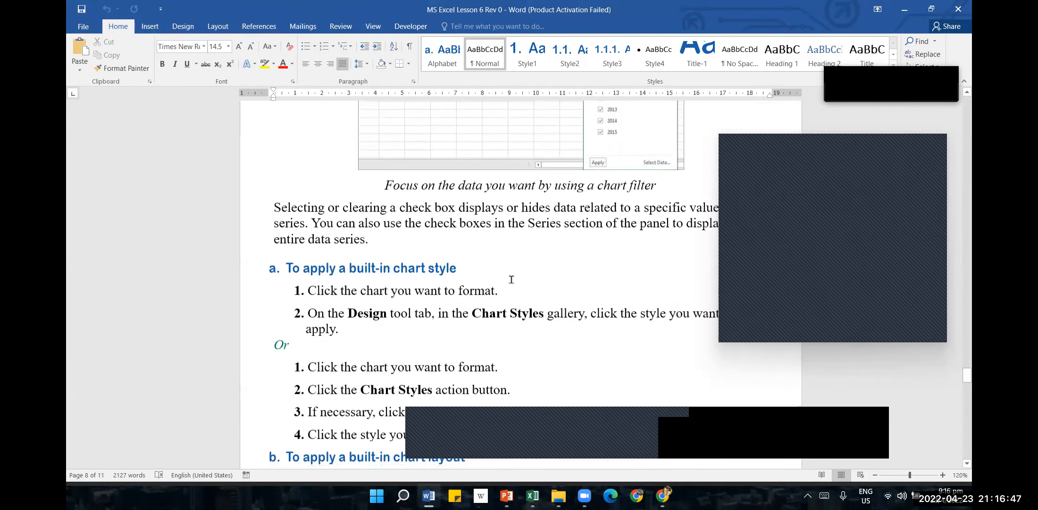
scroll(518, 286, "down", 7)
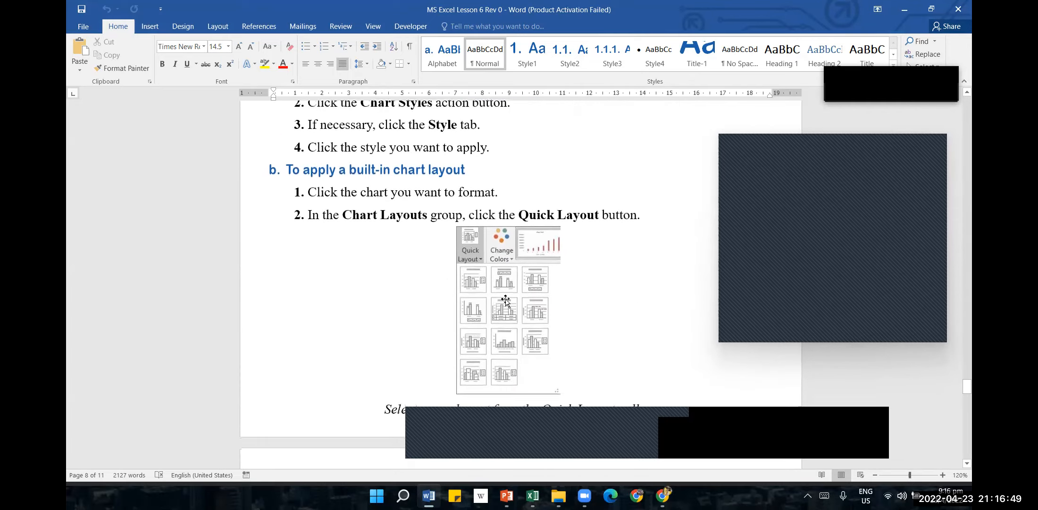
scroll(505, 295, "down", 9)
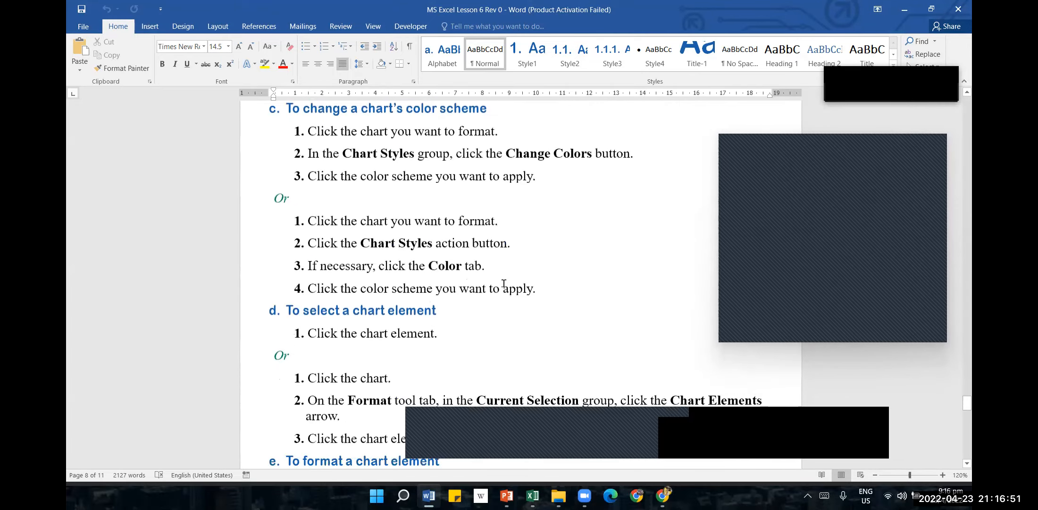
scroll(503, 284, "up", 9)
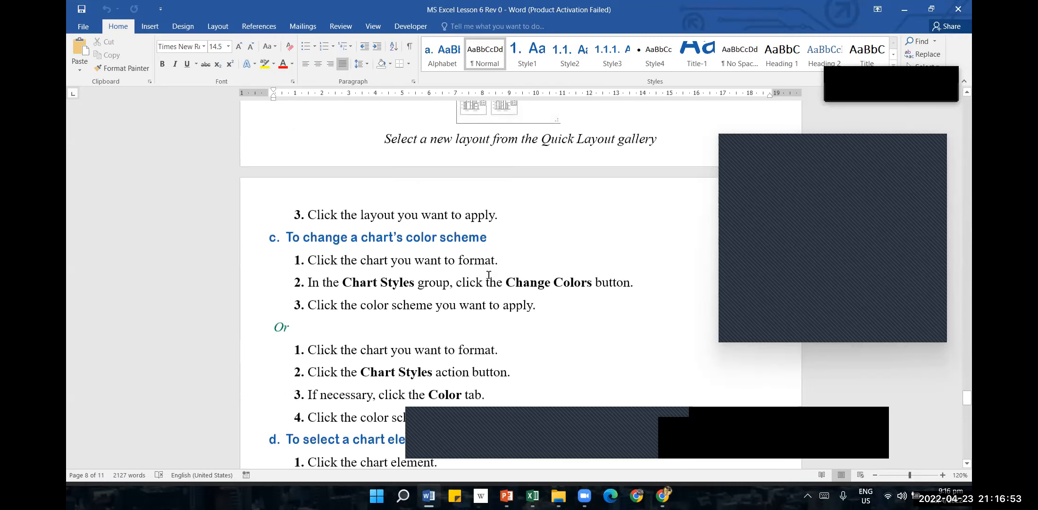
scroll(965, 344, "down", 3)
Go to the Homework section and read the tasks on linking to data in other worksheets and workbooks.
left_click_drag(966, 400, 972, 442)
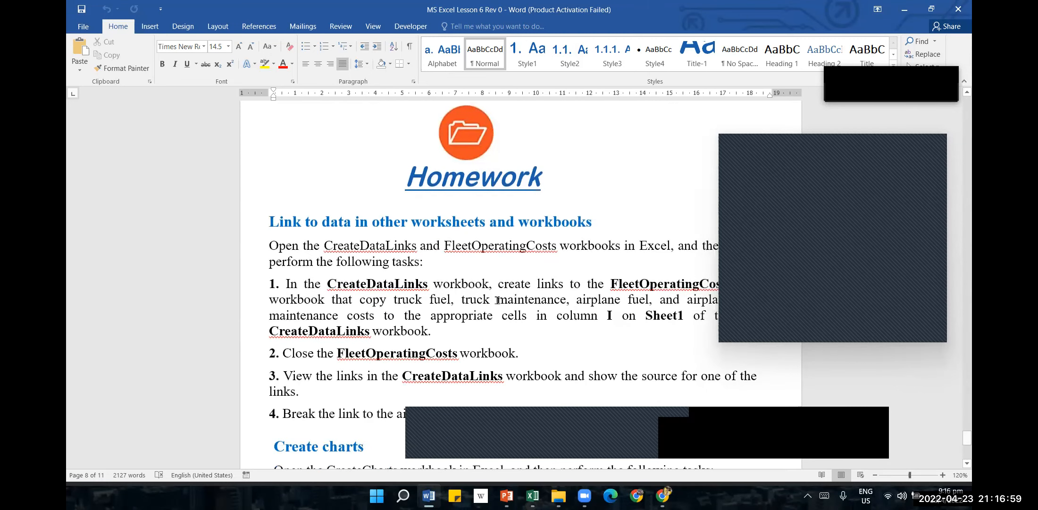
scroll(534, 274, "down", 1)
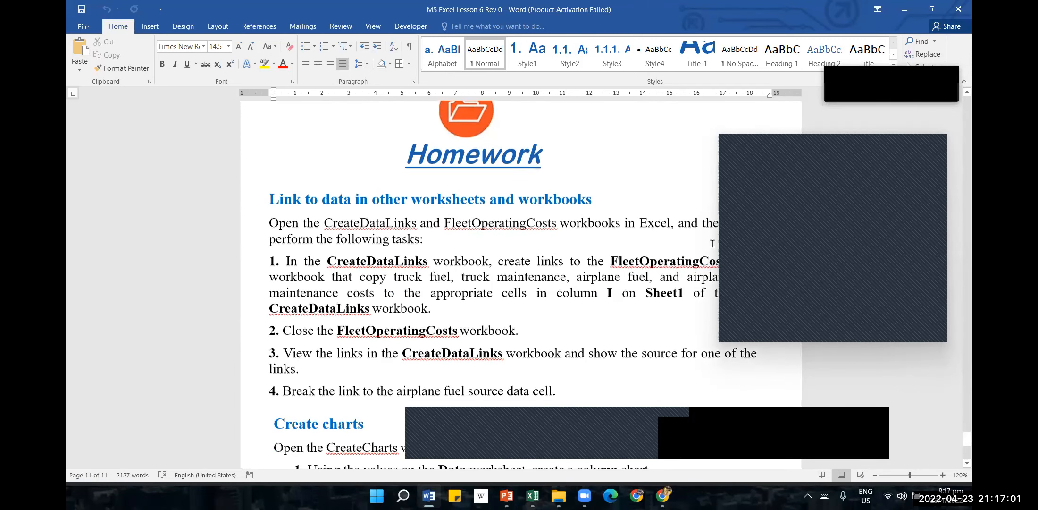
left_click(873, 140)
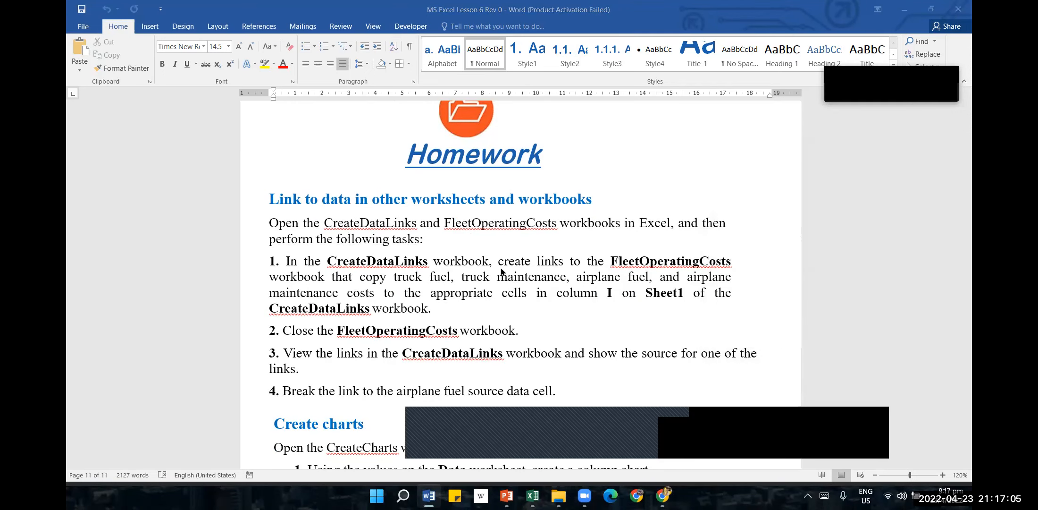
scroll(465, 293, "down", 1)
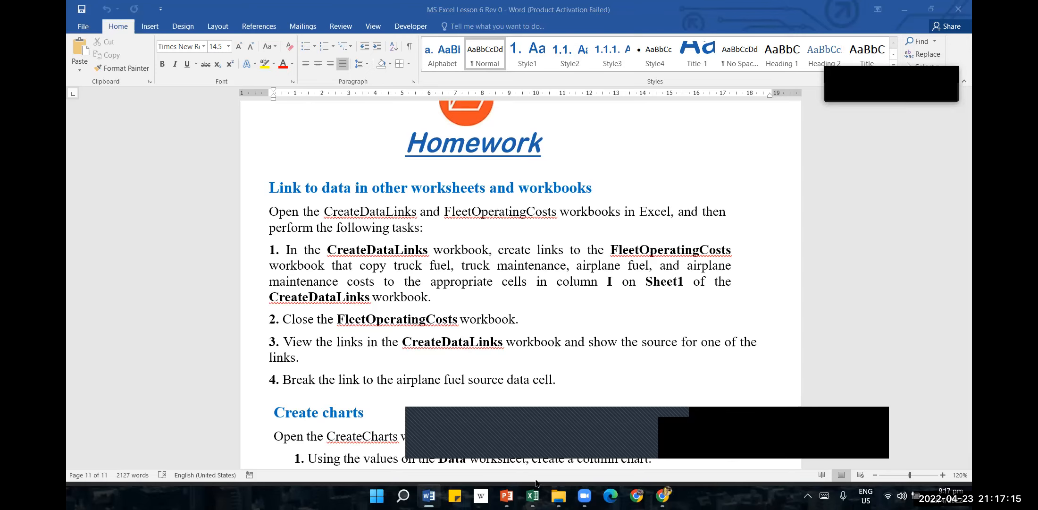
Switch to the FleetOperatingCosts workbook in Excel and view its Truck Fuel sheet.
mouse_move(532, 495)
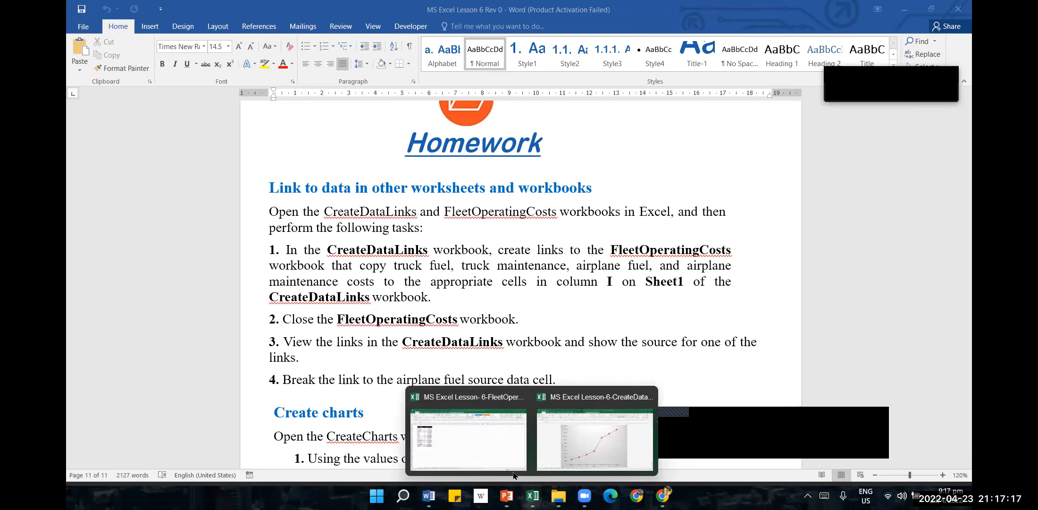
left_click(489, 468)
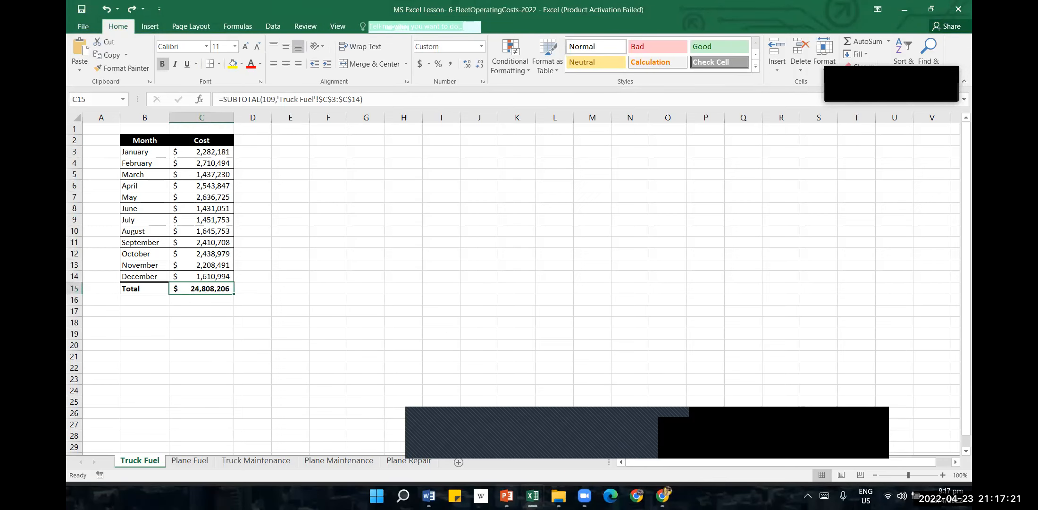
mouse_move(541, 491)
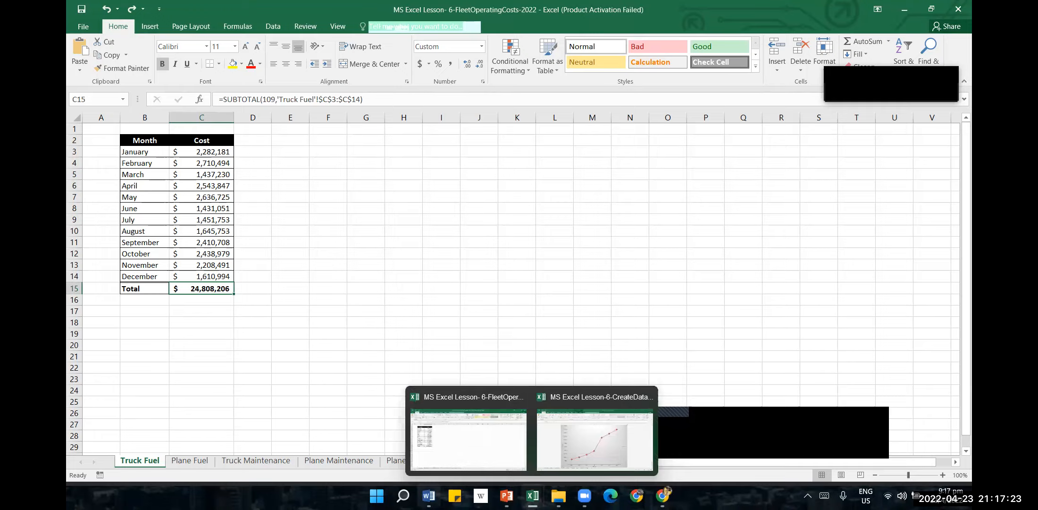
Return to the lesson document in Word and read the Create charts and Customize chart appearance homework tasks.
left_click(428, 495)
scroll(420, 293, "down", 2)
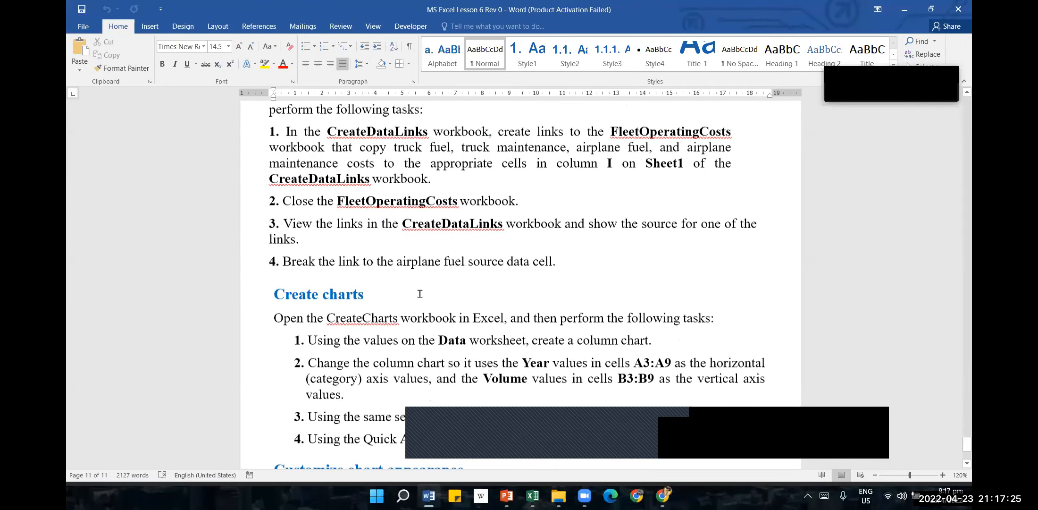
scroll(419, 293, "down", 3)
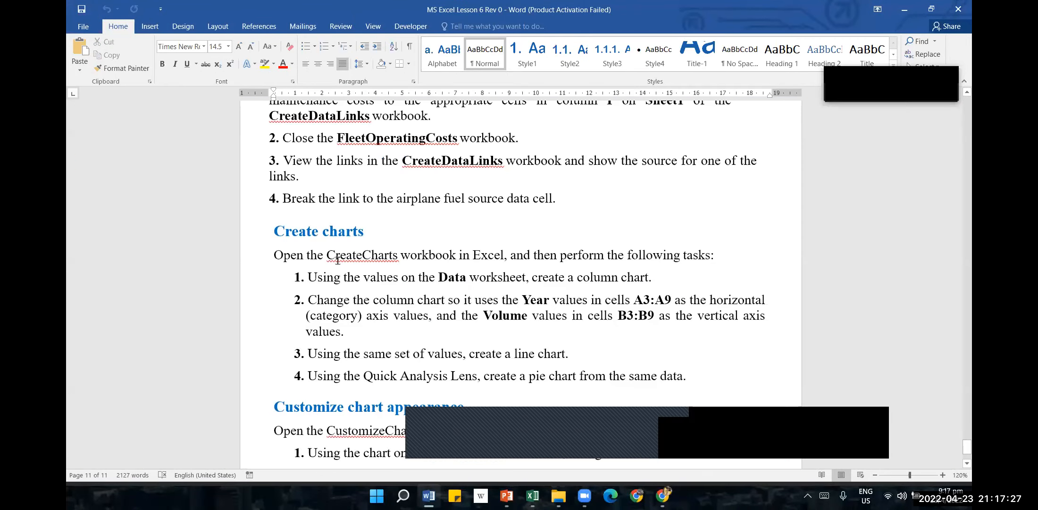
scroll(338, 262, "down", 1)
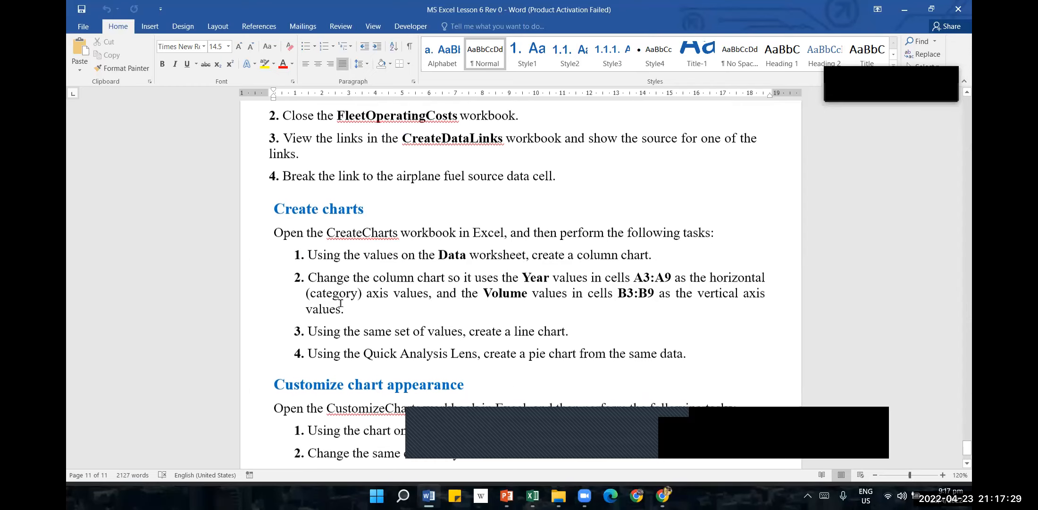
scroll(547, 305, "down", 4)
scroll(548, 315, "down", 1)
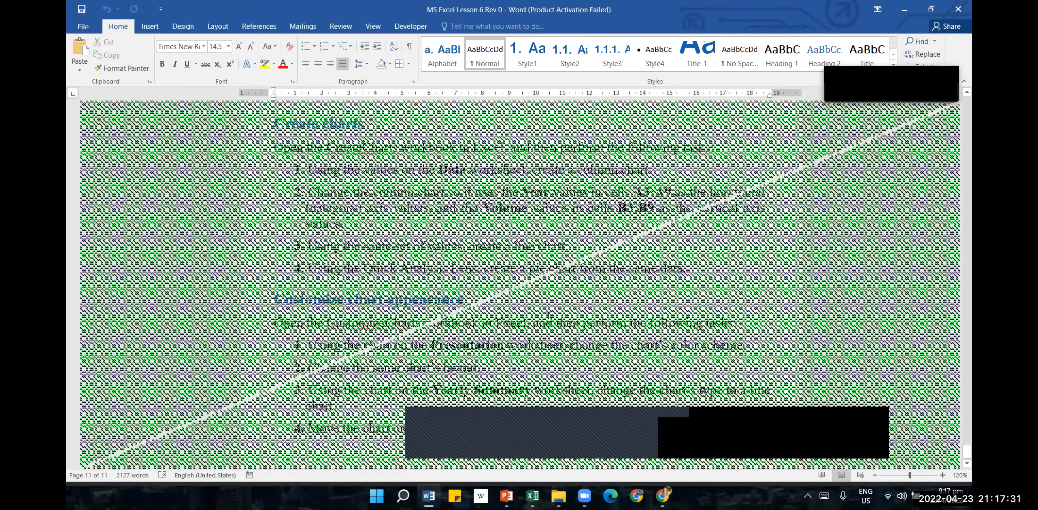
left_click(714, 332)
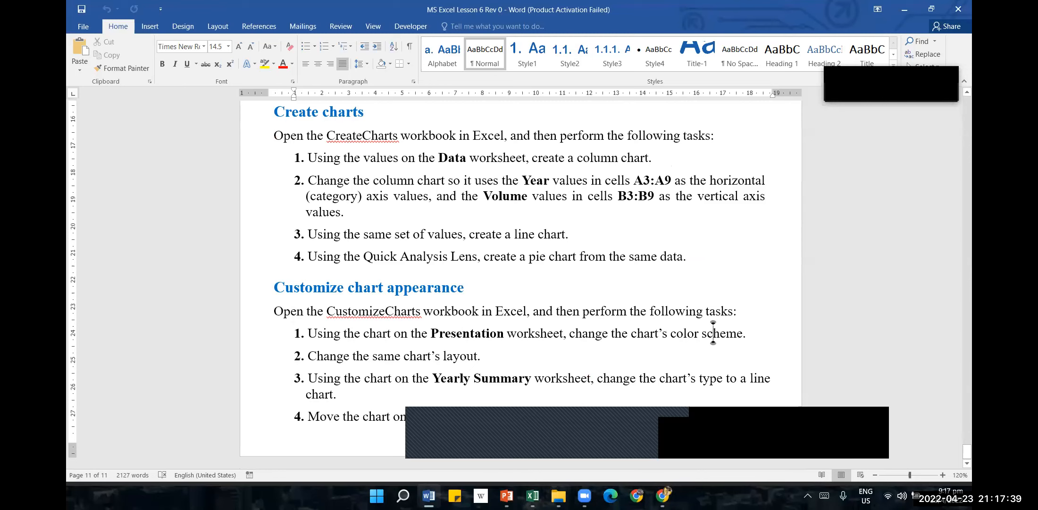
Switch to the CreateDataLinks workbook in Excel and look through its sheets, ending on the CreateChart sheet.
left_click(533, 496)
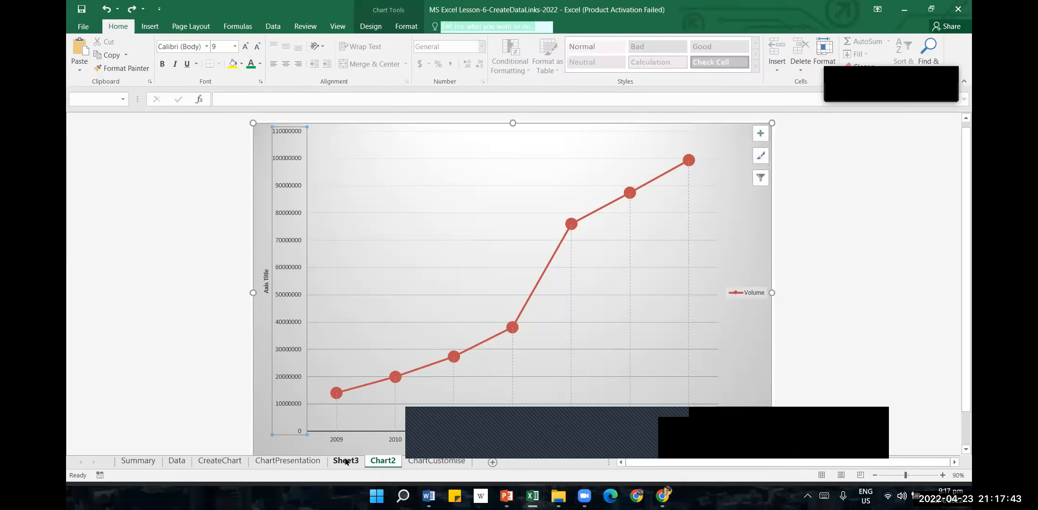
left_click(348, 461)
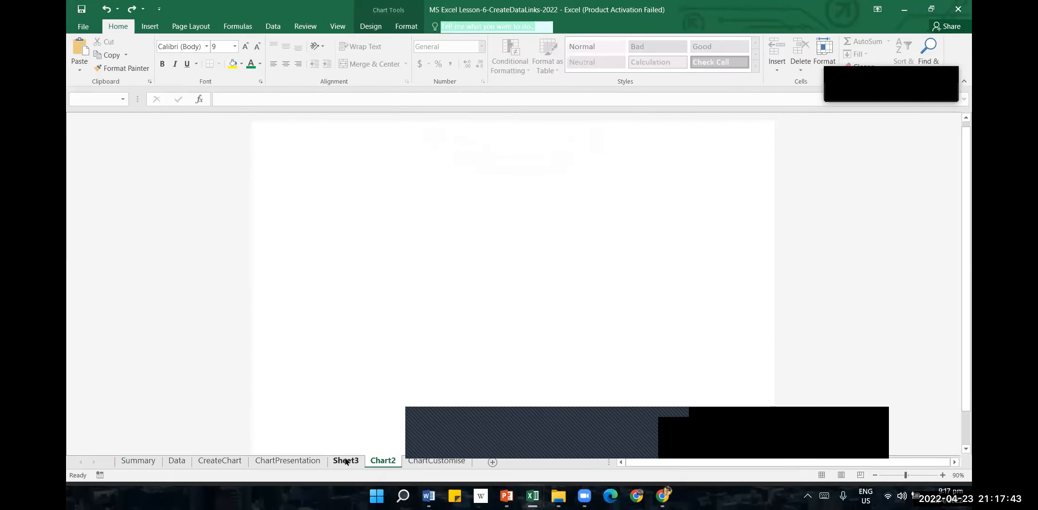
left_click(291, 462)
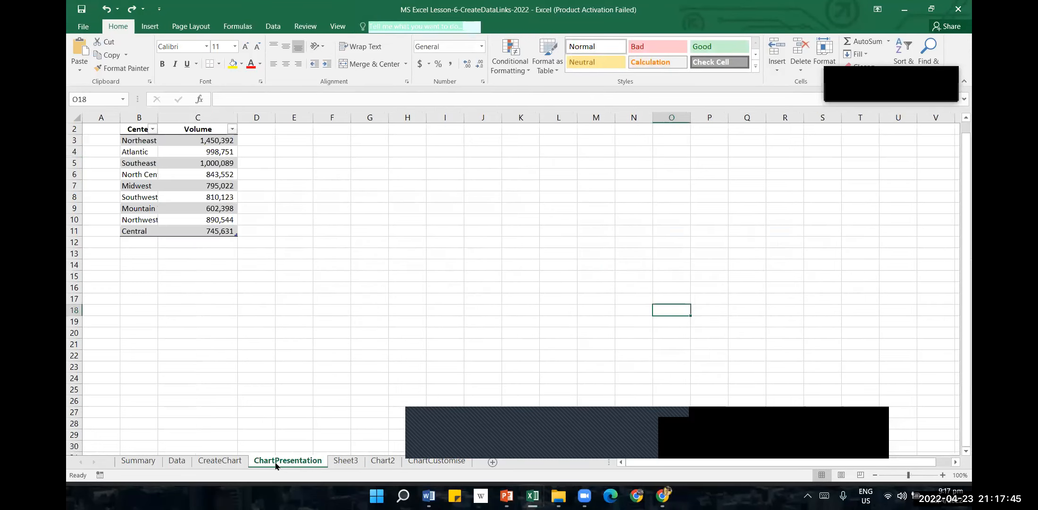
left_click(231, 463)
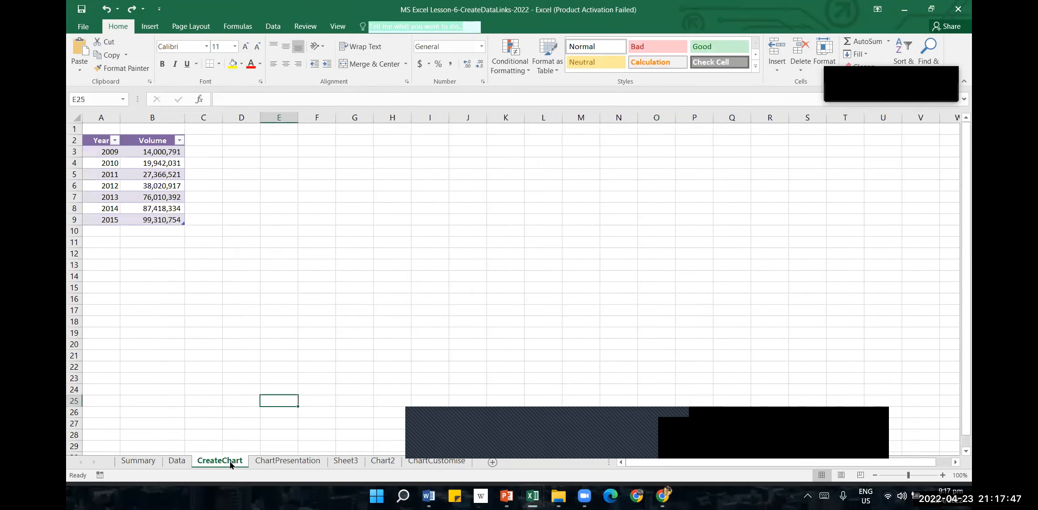
left_click(177, 462)
left_click(231, 463)
Insert a 2-D pie chart from the Year and Volume data in A2:B9 and apply the third chart style.
left_click_drag(96, 141, 163, 220)
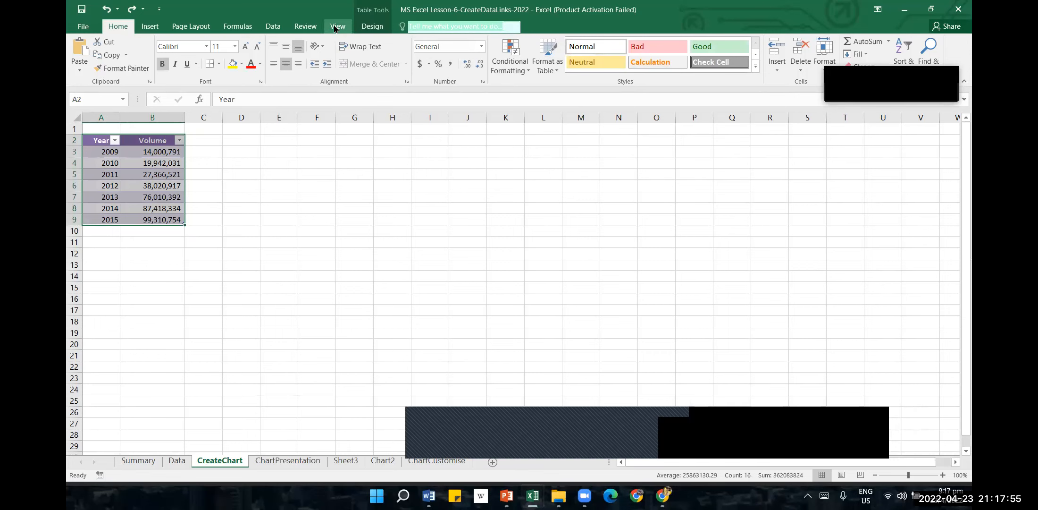
left_click(150, 27)
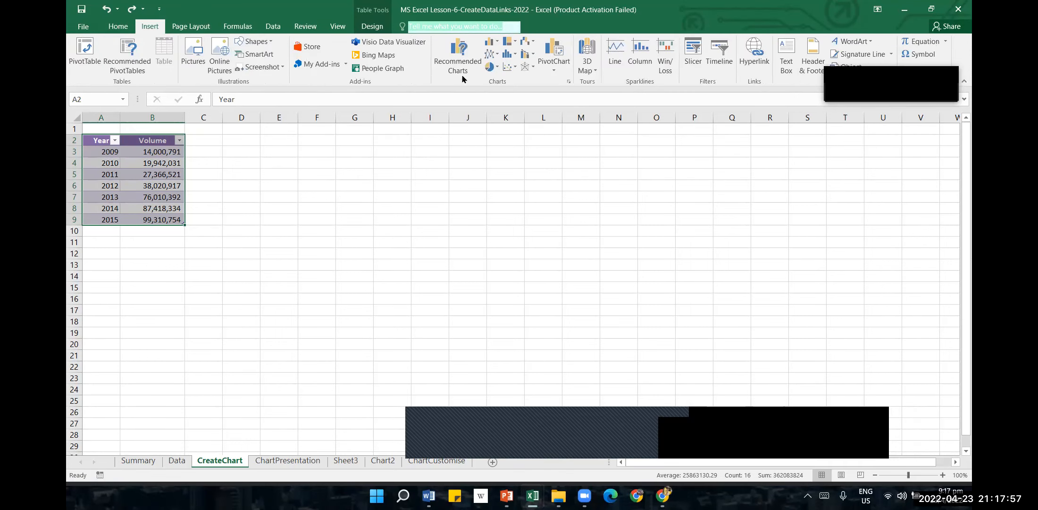
left_click(491, 66)
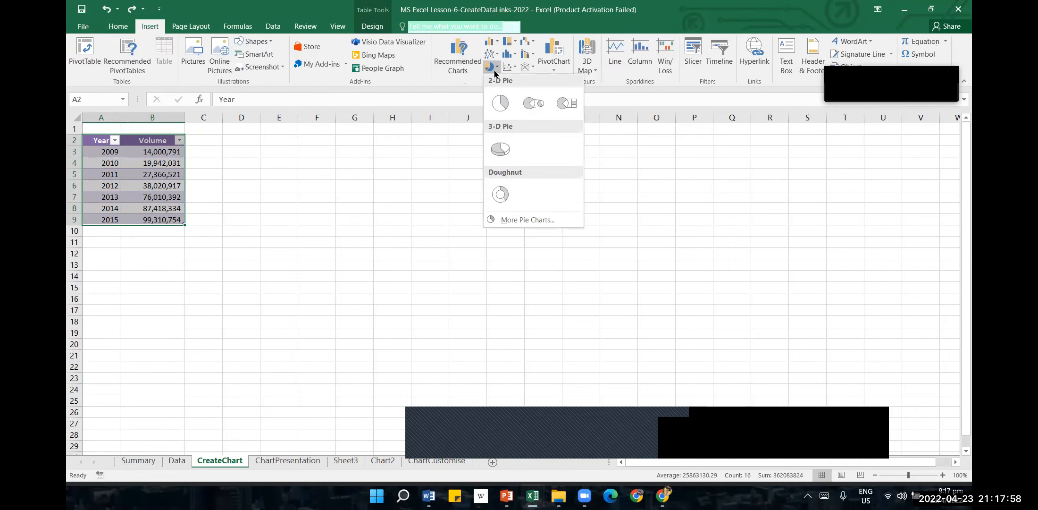
left_click(499, 113)
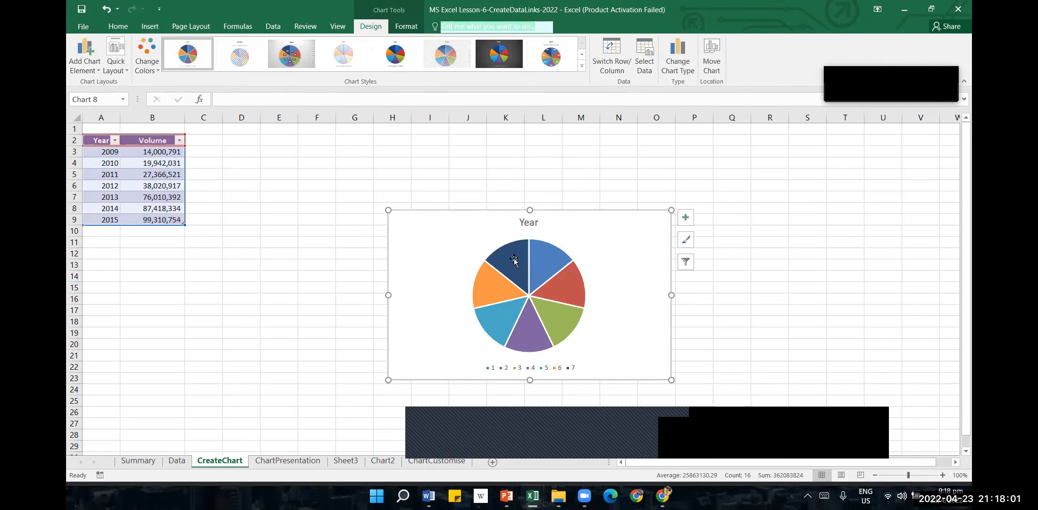
left_click(295, 63)
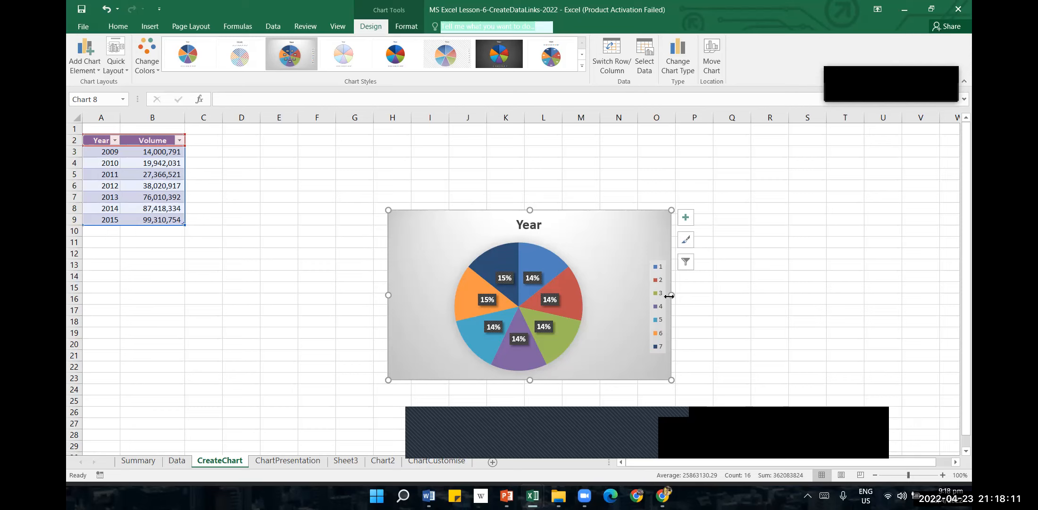
View the pie chart legend's position options, close them, and deselect the chart to inspect the data point of the first slice.
left_click(655, 290)
right_click(655, 291)
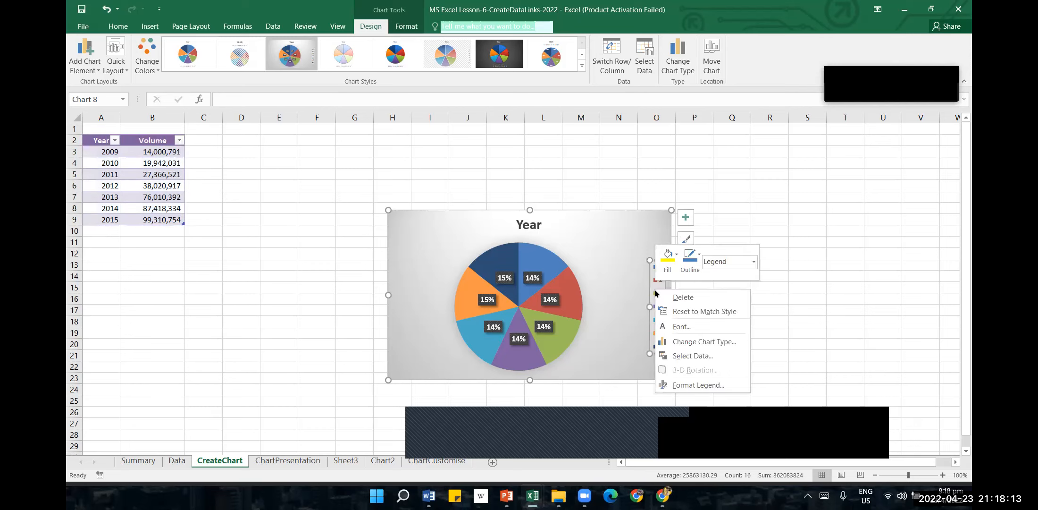
left_click(710, 390)
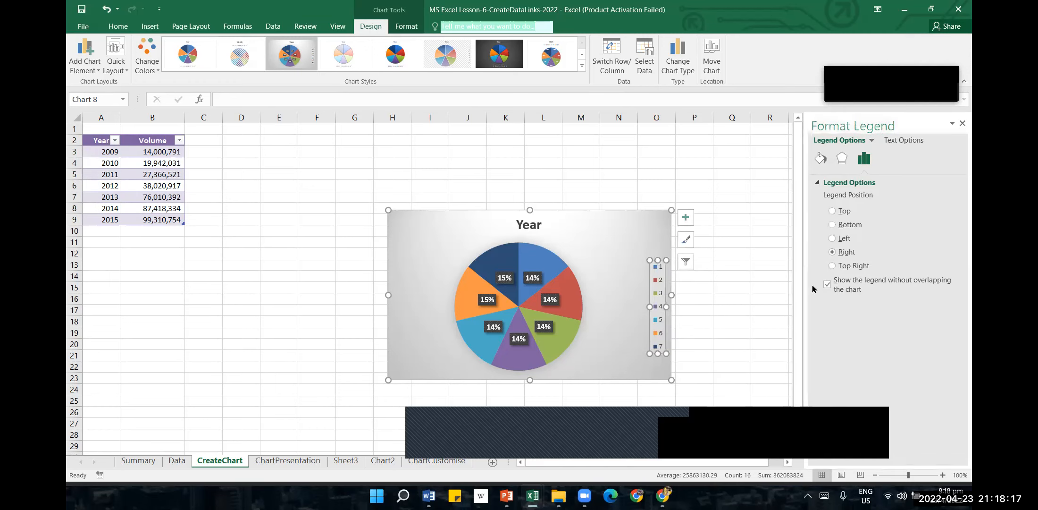
left_click(962, 124)
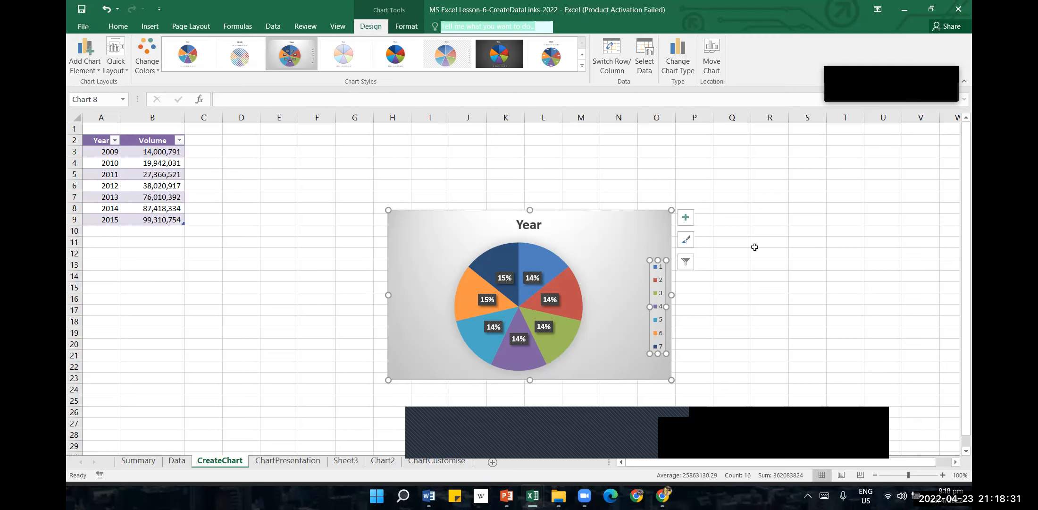
left_click(805, 240)
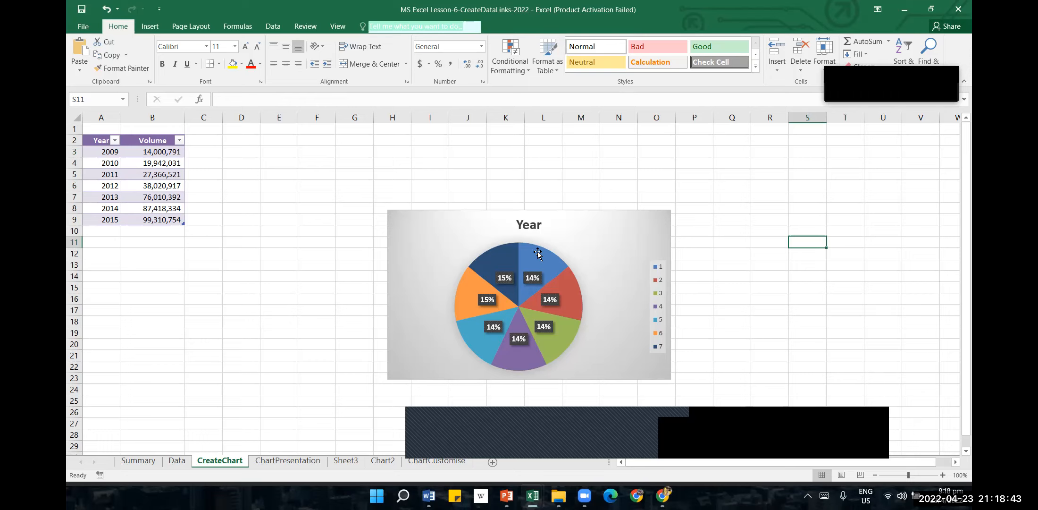
mouse_move(538, 253)
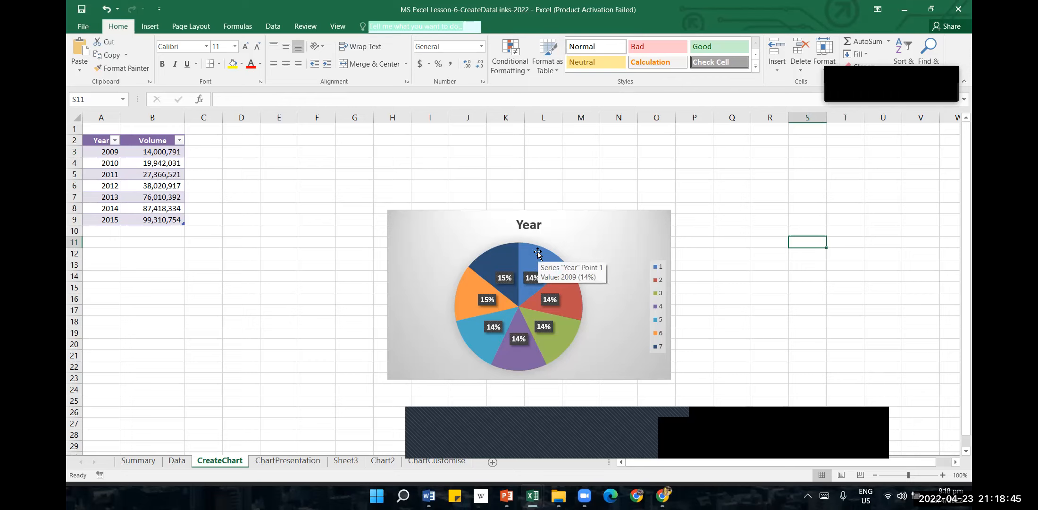